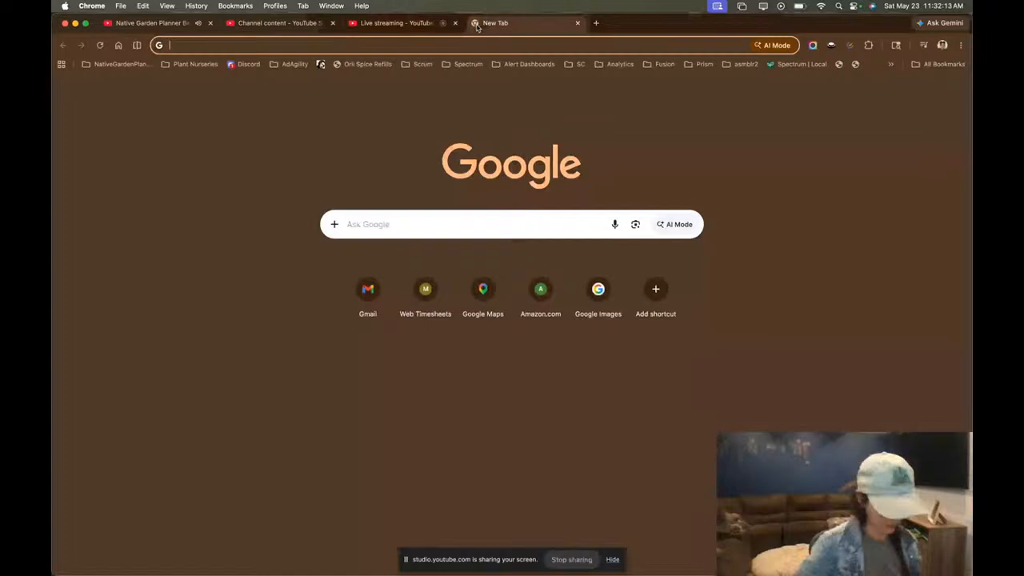
- Open nativegardenplanner.com, go to the saved gardens, and create a new garden from scratch
key("Return")
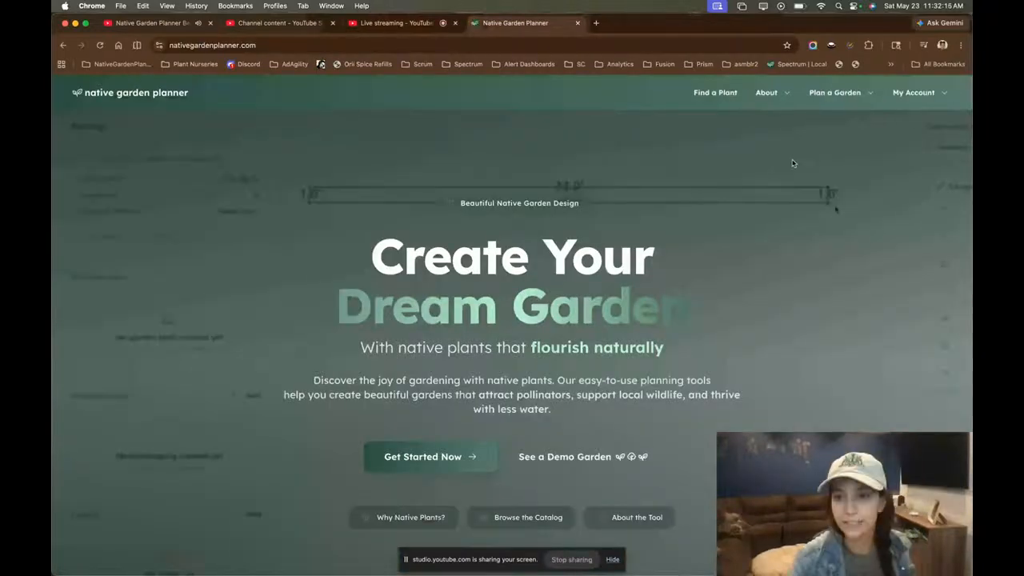
left_click(914, 93)
left_click(886, 133)
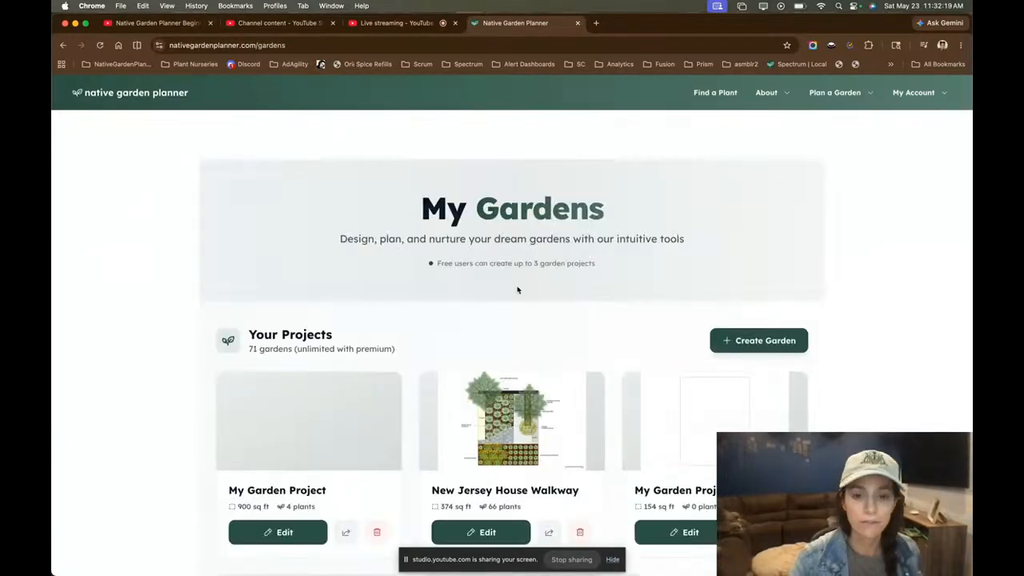
left_click(752, 341)
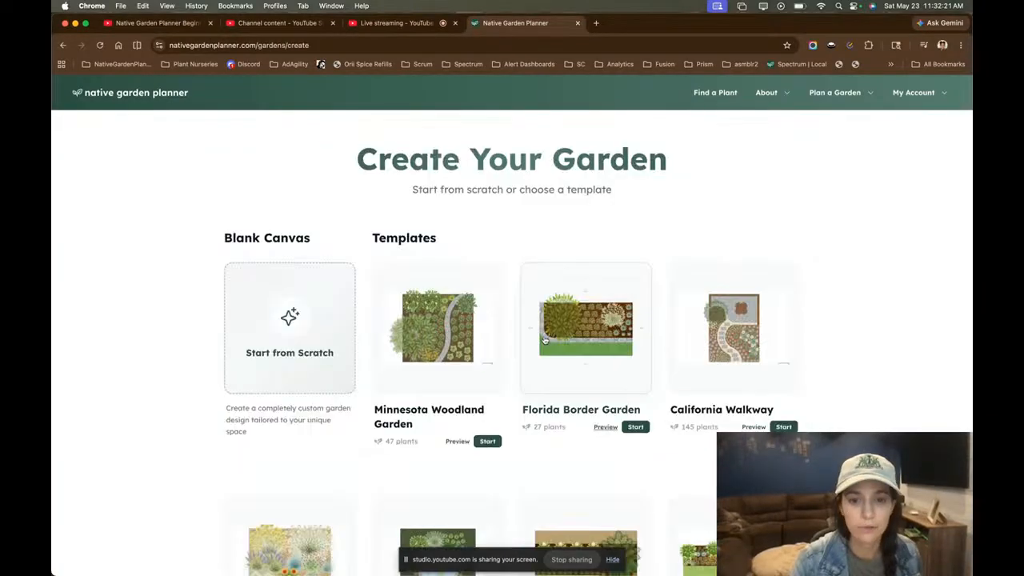
left_click(335, 344)
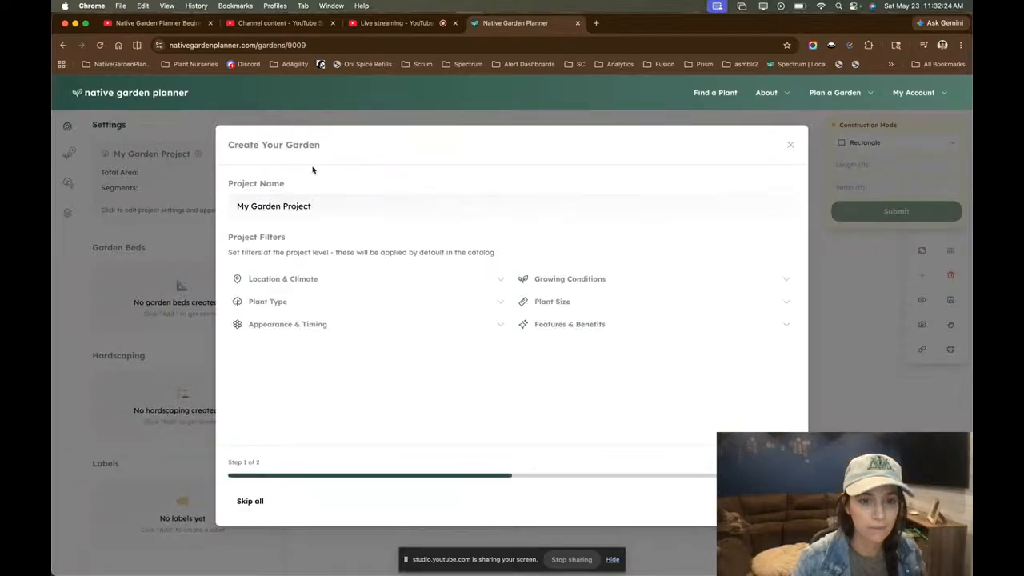
- Name the new garden project "Maryland Foundation Project"
triple_click(323, 198)
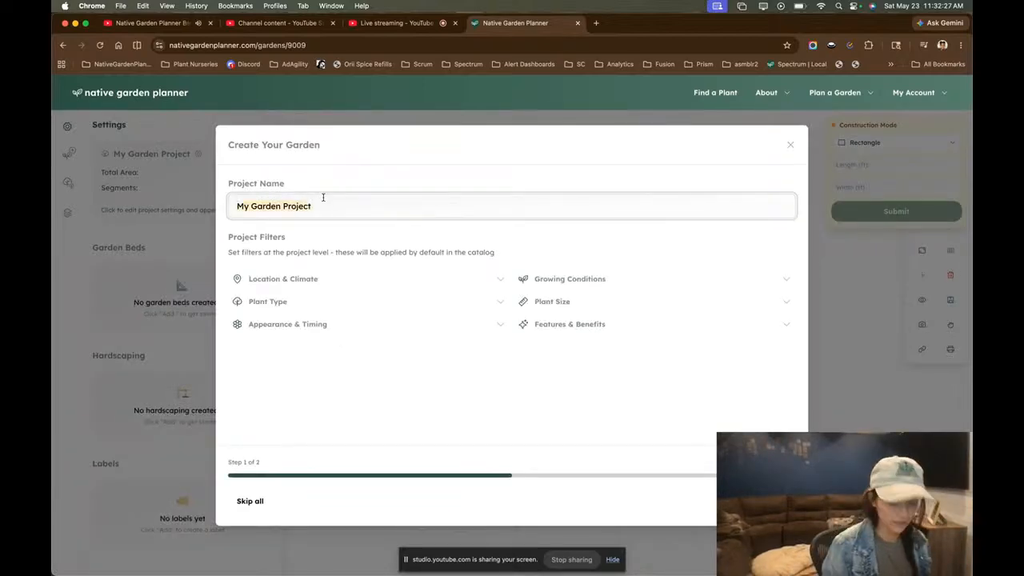
type("Maryland ")
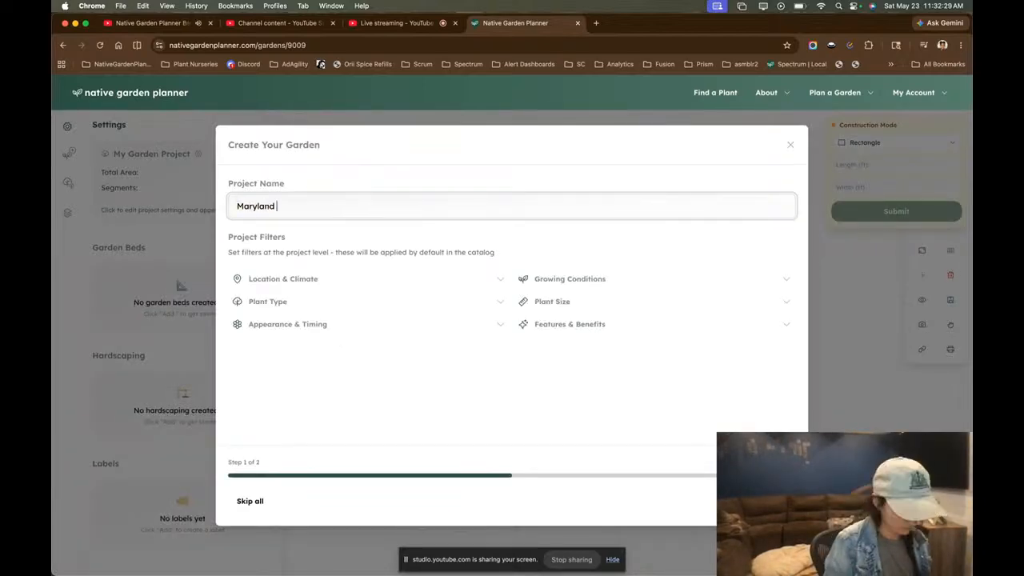
type("Foundation Project")
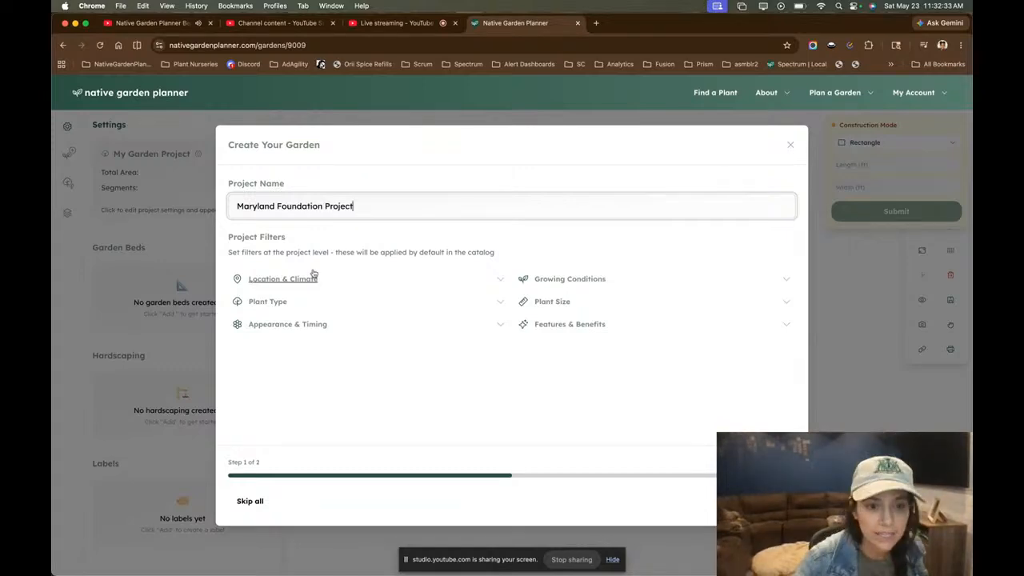
- Set the project's native state filter to Maryland (US) under Location & Climate
left_click(312, 277)
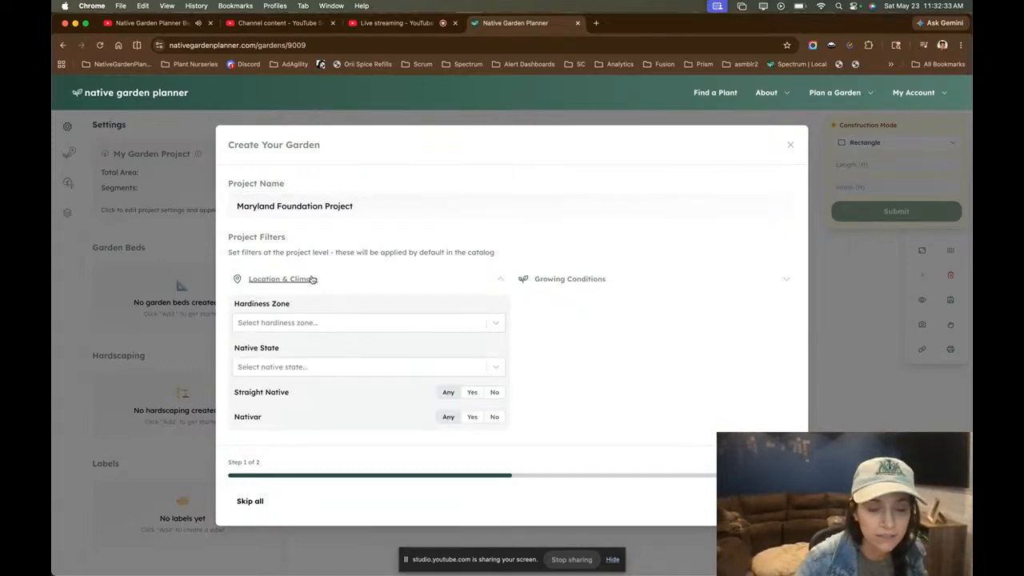
left_click(308, 370)
type("mary")
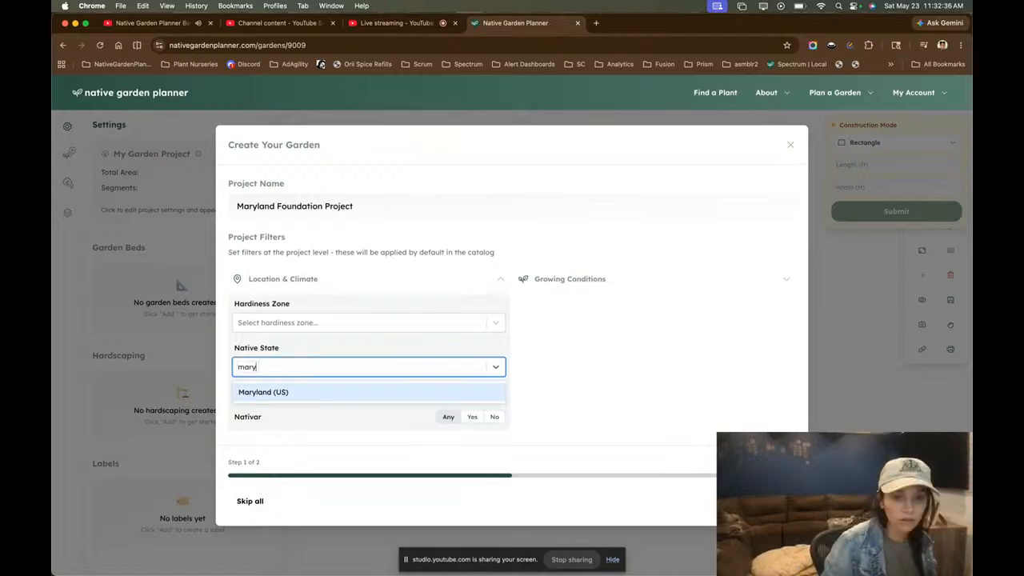
type("aln")
key("BackSpace")
key("BackSpace")
key("BackSpace")
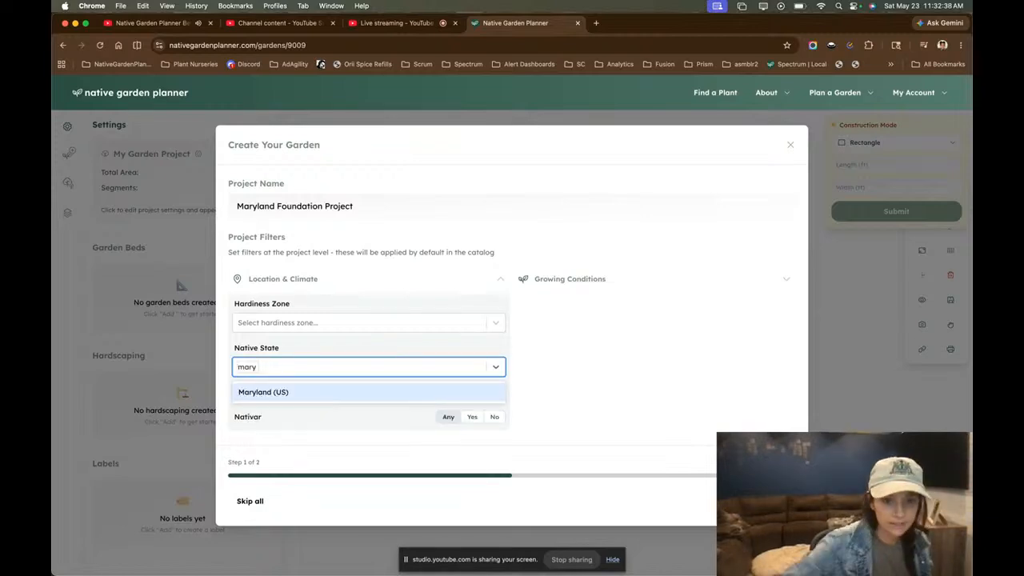
key("Return")
scroll(346, 412, "down", 2)
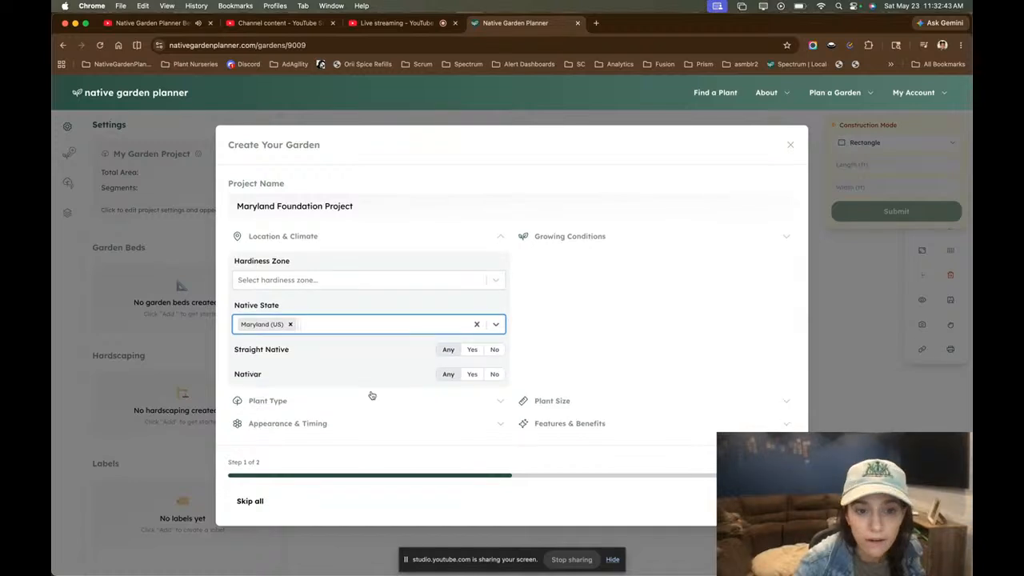
left_click(375, 240)
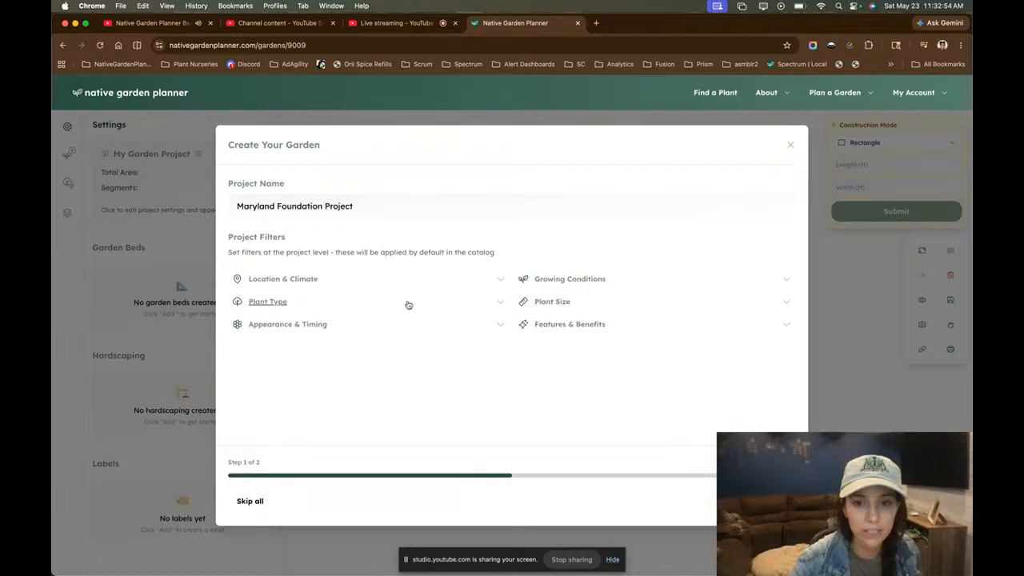
- Filter the light requirements to Partial Sun (4-6 hours) and Part Shade (2-4 hours), and finish the setup without a background layer
left_click(568, 279)
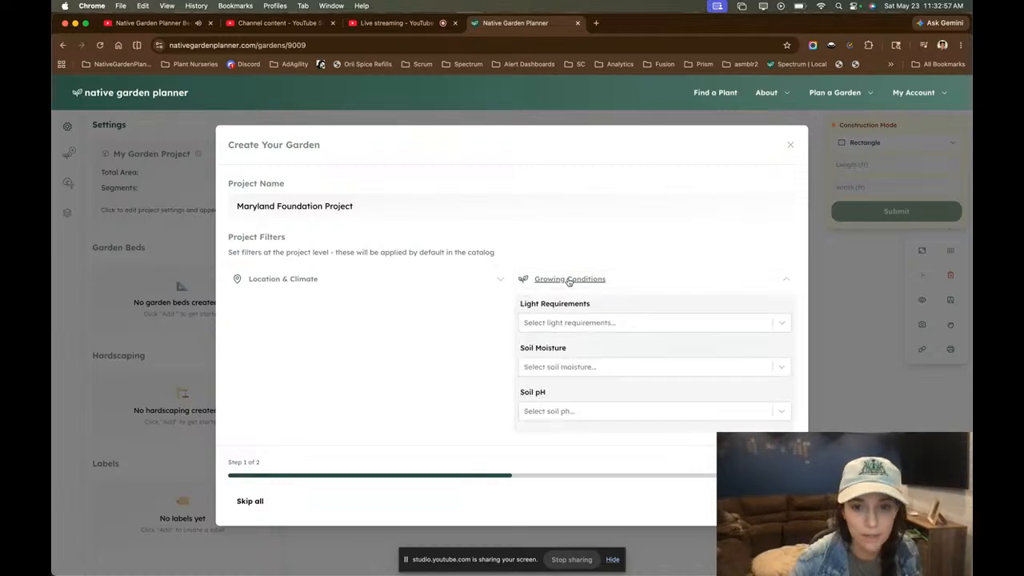
left_click(562, 323)
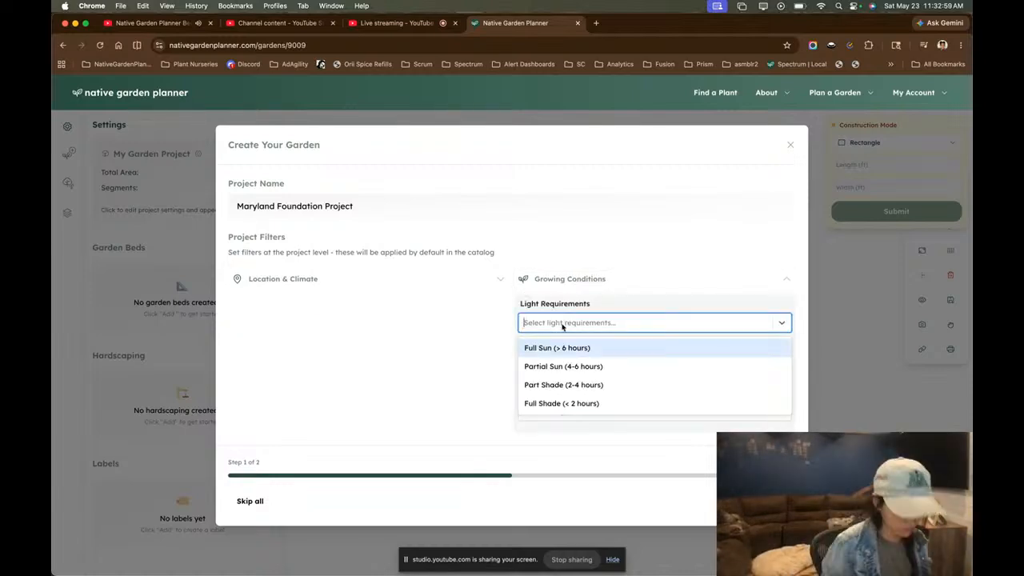
type("part")
key("Return")
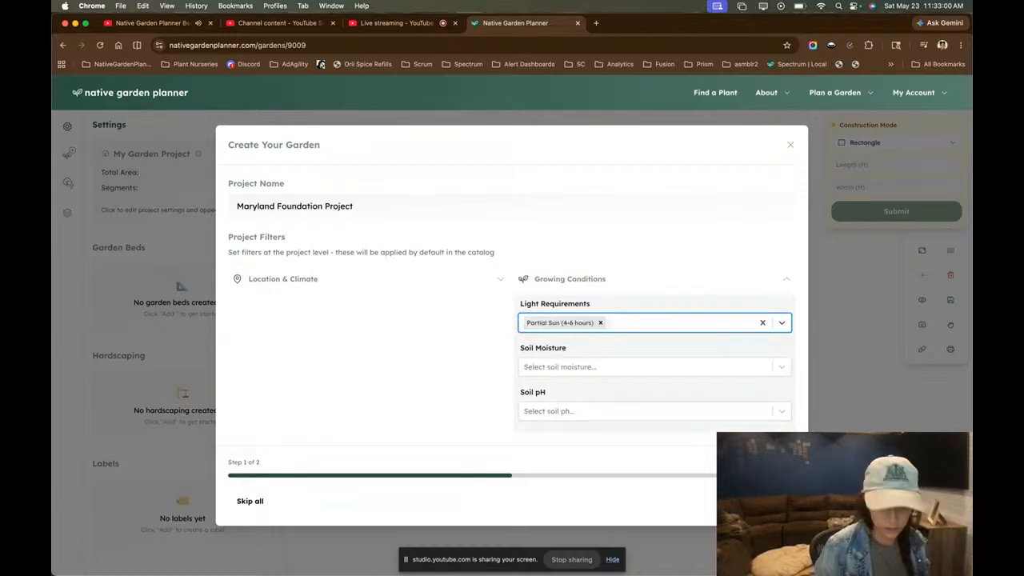
type("part")
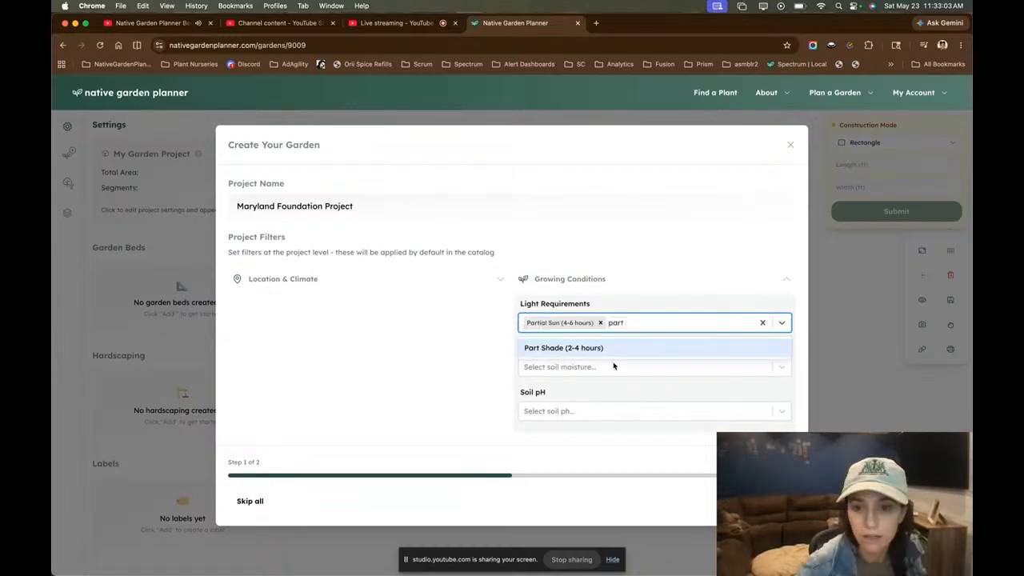
key("Return")
left_click(764, 501)
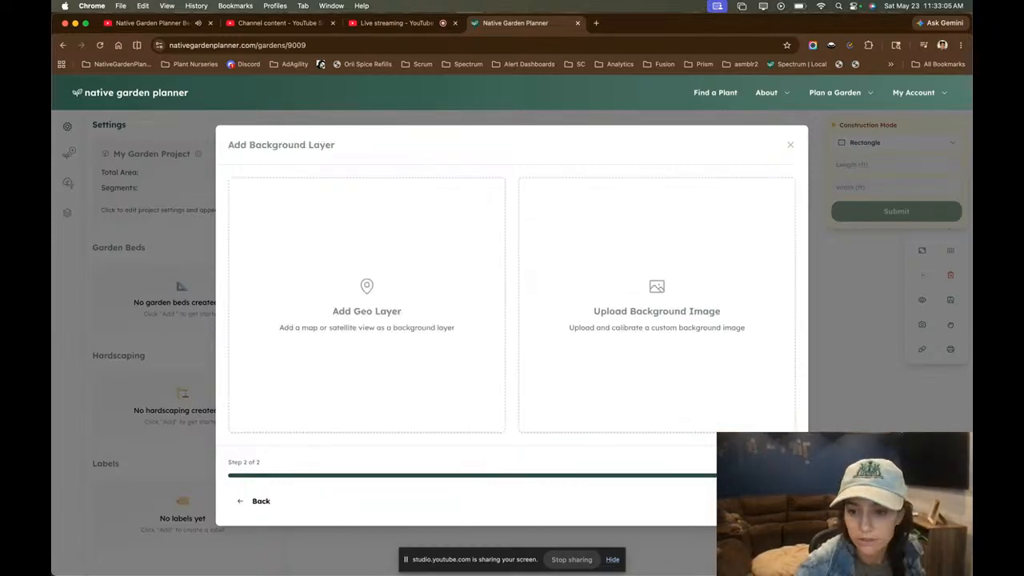
left_click(764, 500)
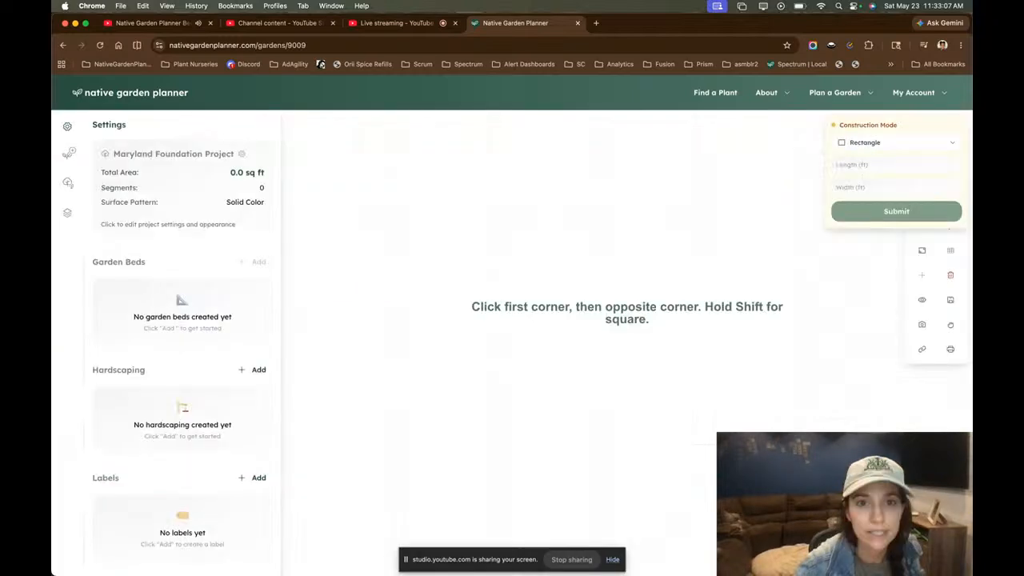
- Check the live stream in YouTube Studio, and close the separate YouTube video tab after returning to the garden plan
left_click(396, 22)
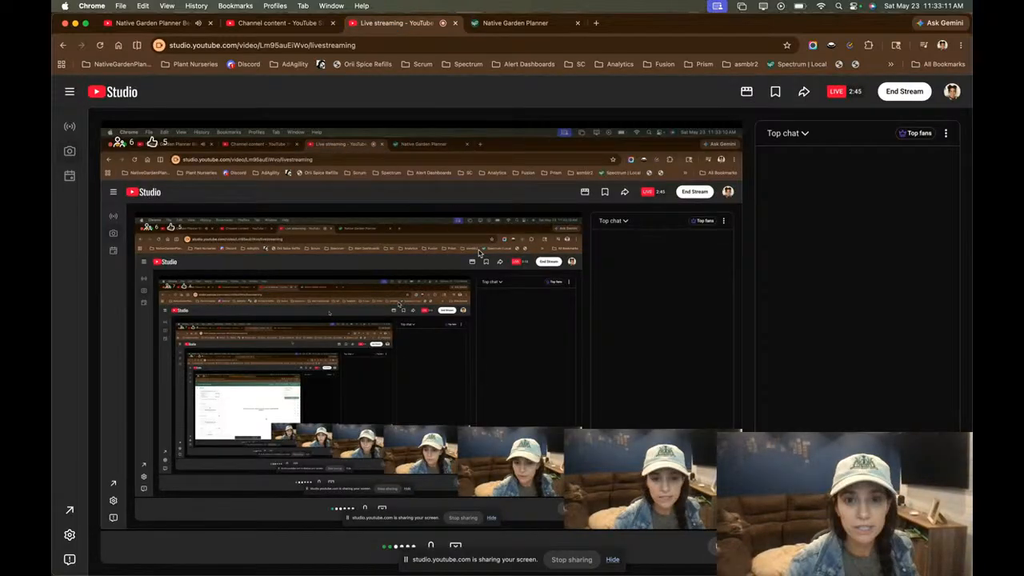
left_click(538, 24)
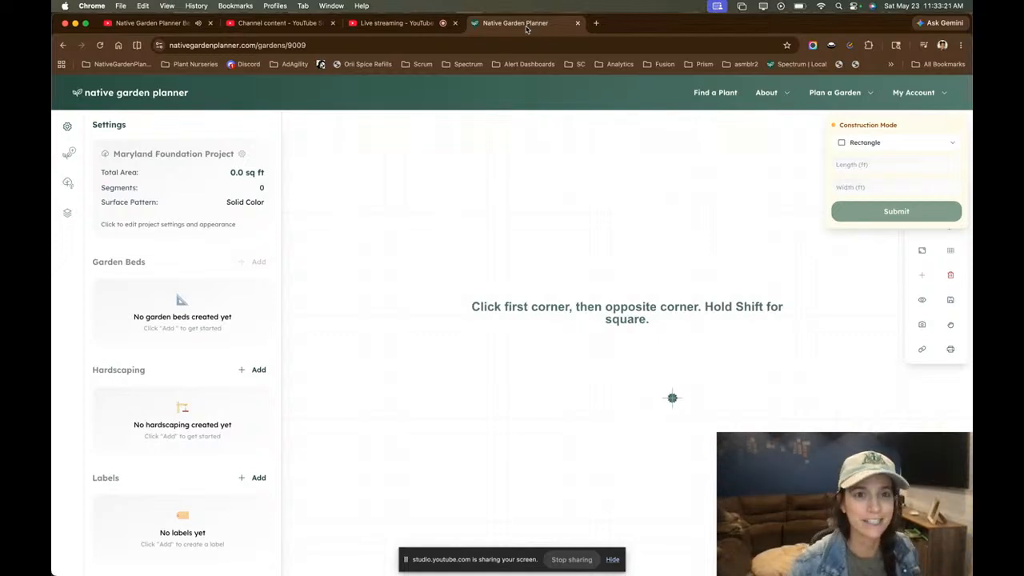
left_click(209, 23)
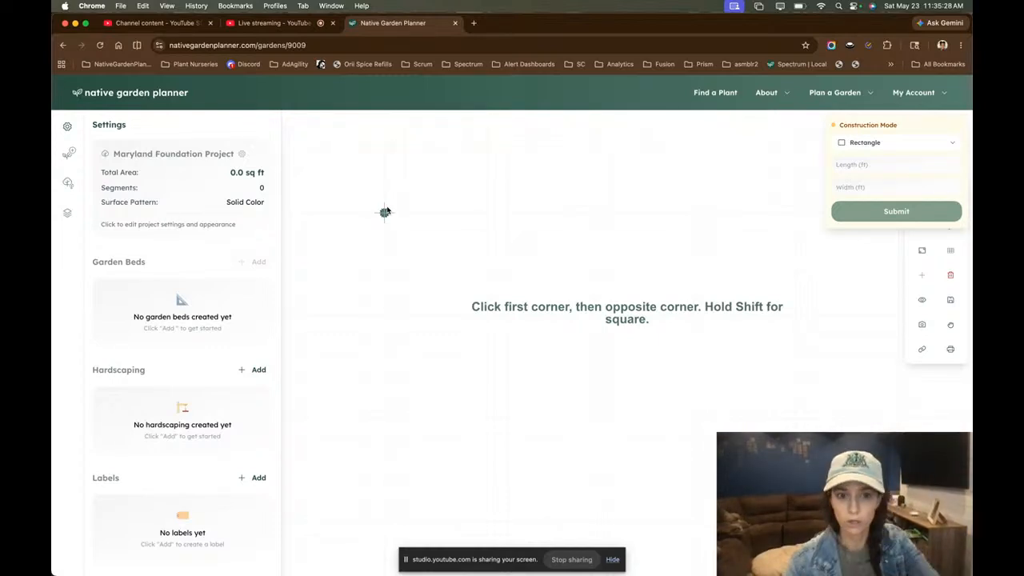
- Create a rectangular garden outline 30 ft long and 30 ft wide
left_click(870, 163)
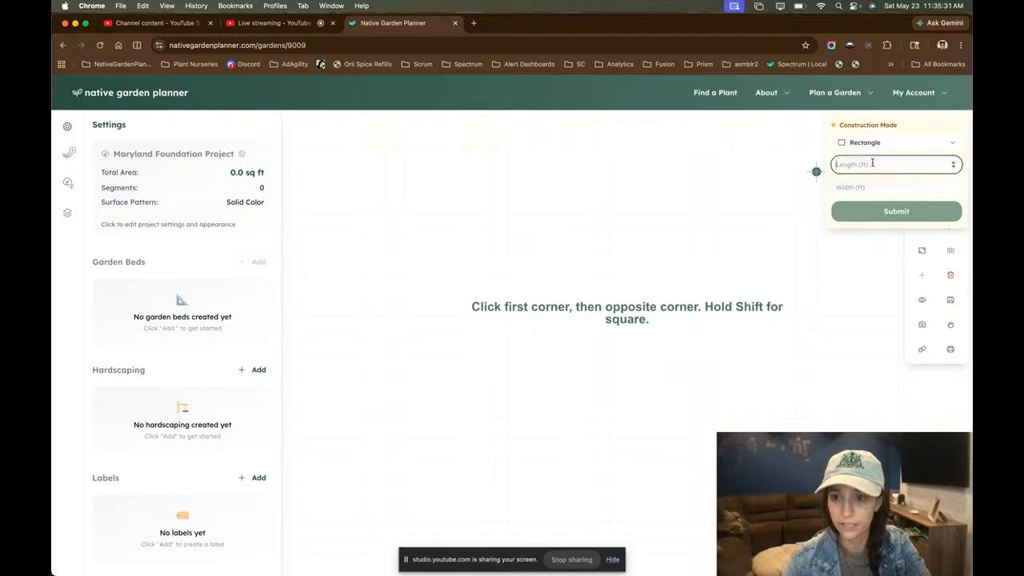
left_click(871, 163)
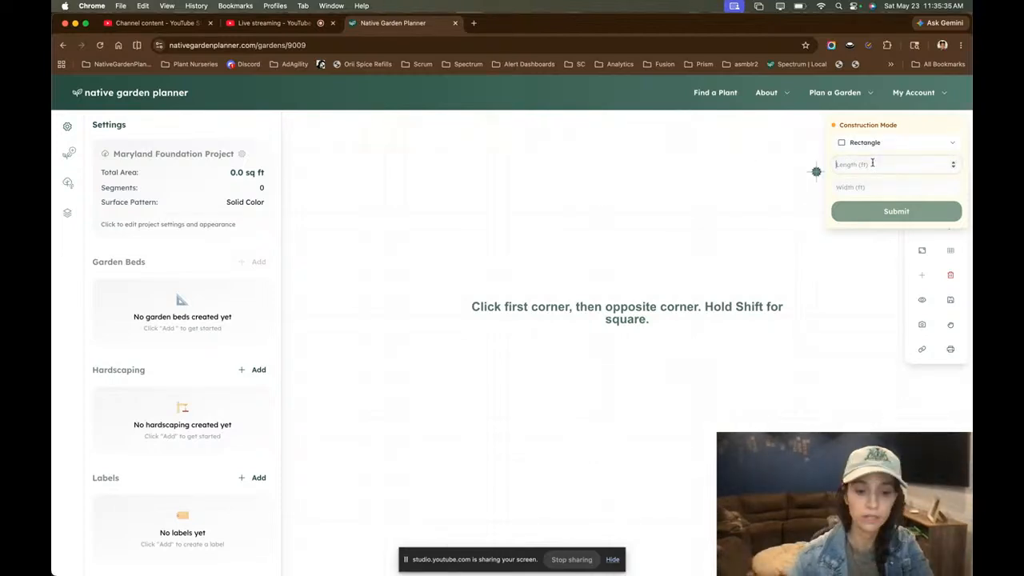
type("30")
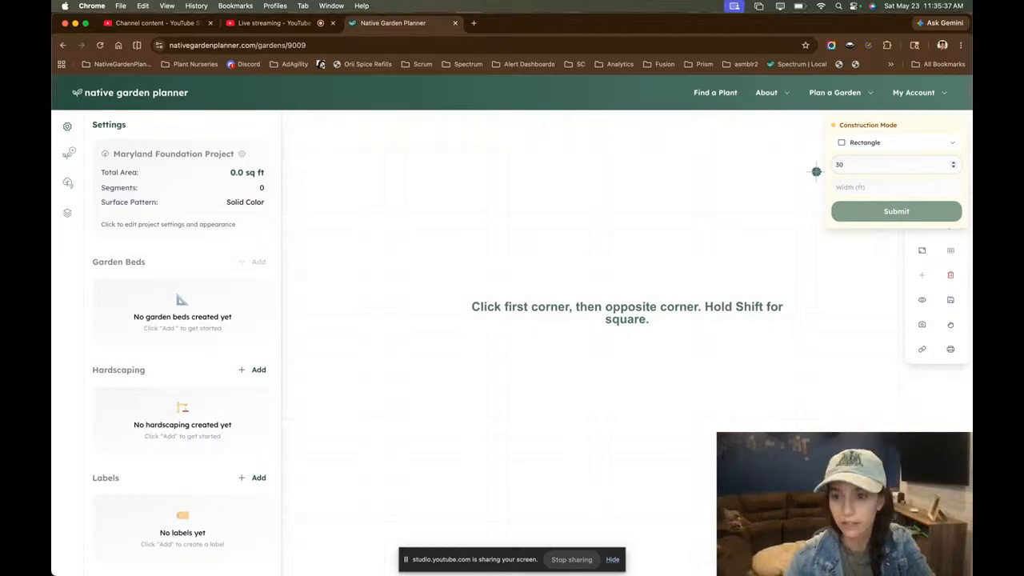
left_click(875, 187)
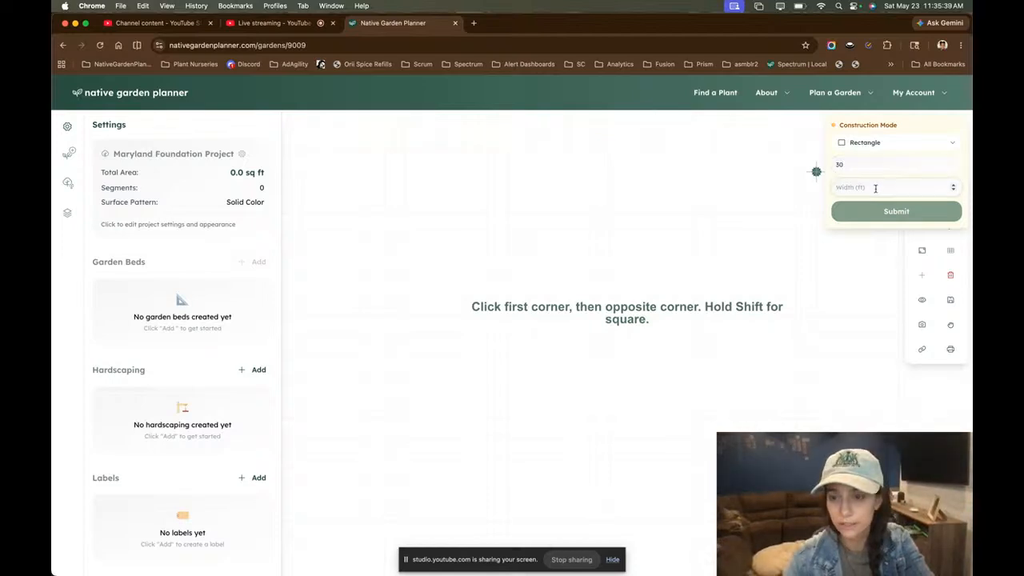
type("30")
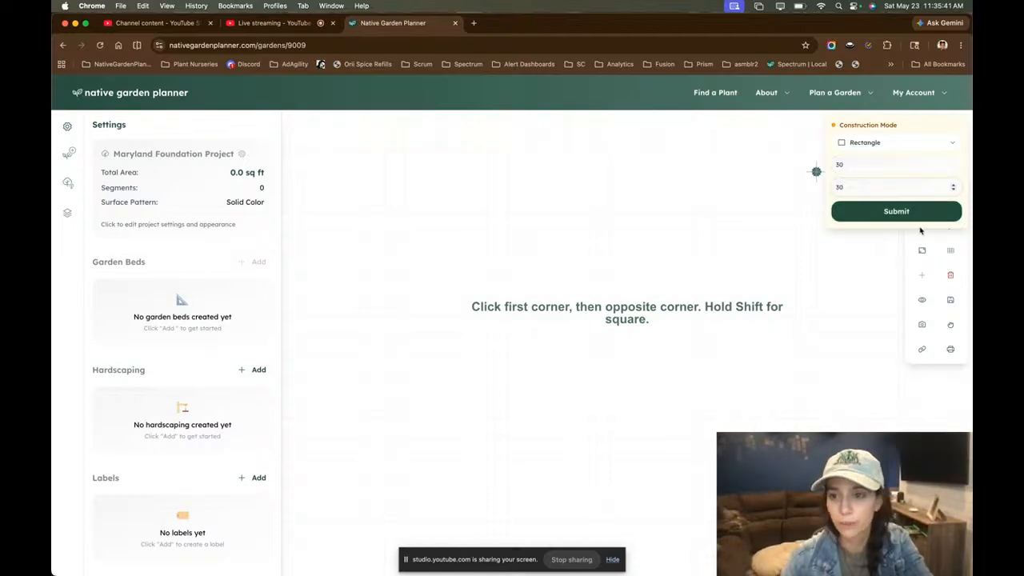
left_click(922, 212)
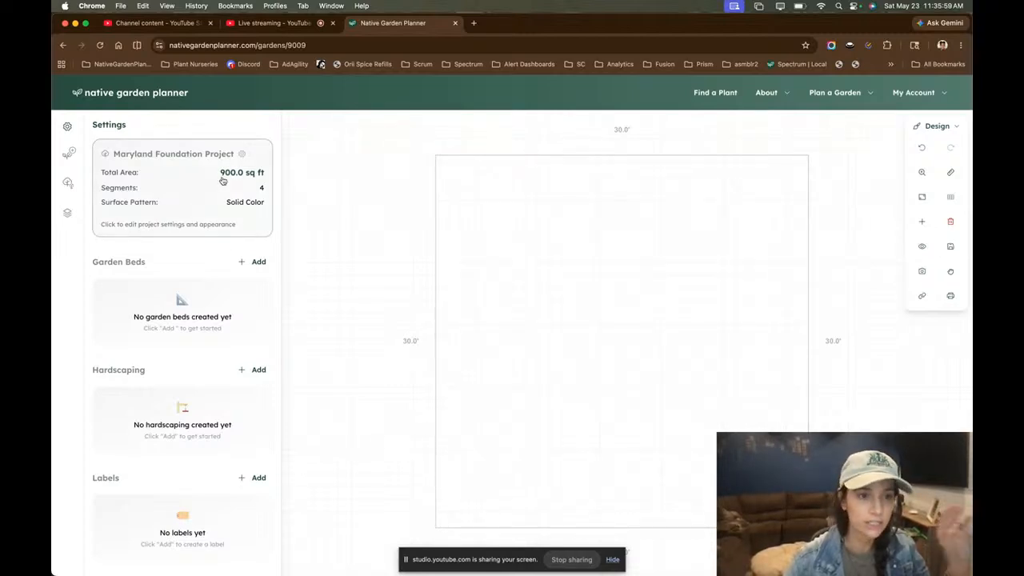
- Examine the garden's settings sections, the project's actions and surface options, and the growing conditions in its filters
scroll(206, 480, "down", 5)
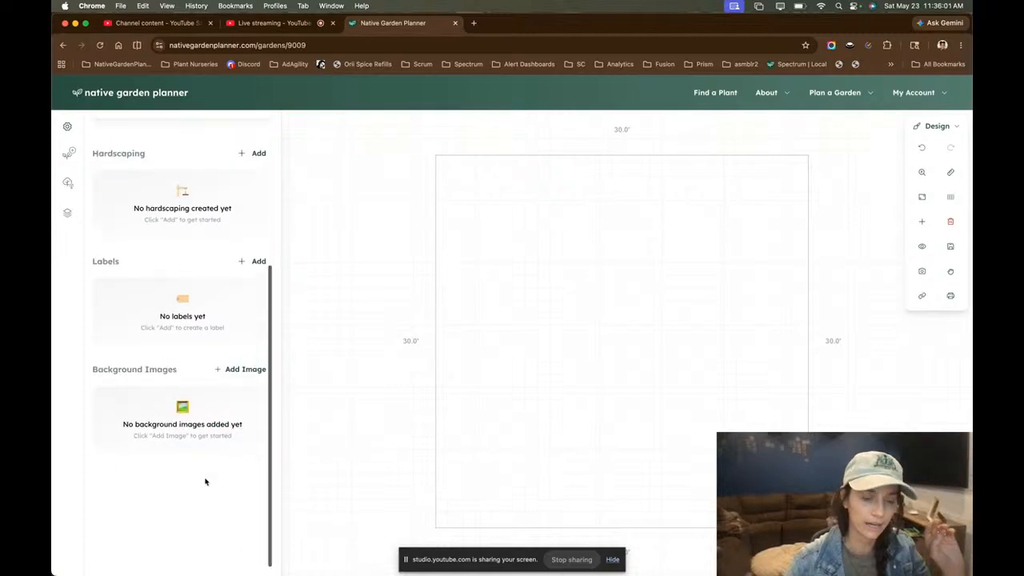
scroll(205, 475, "up", 5)
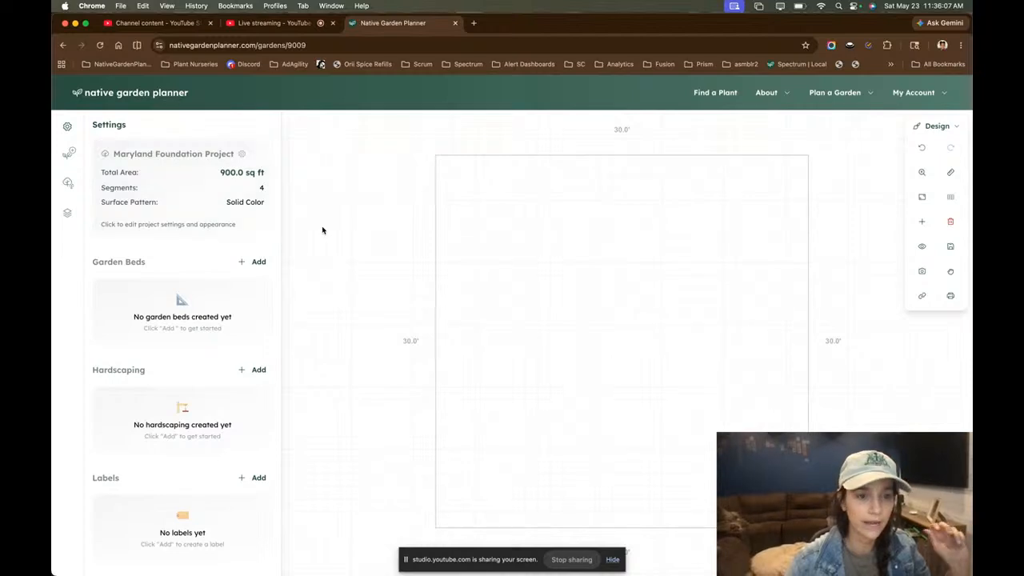
left_click(243, 207)
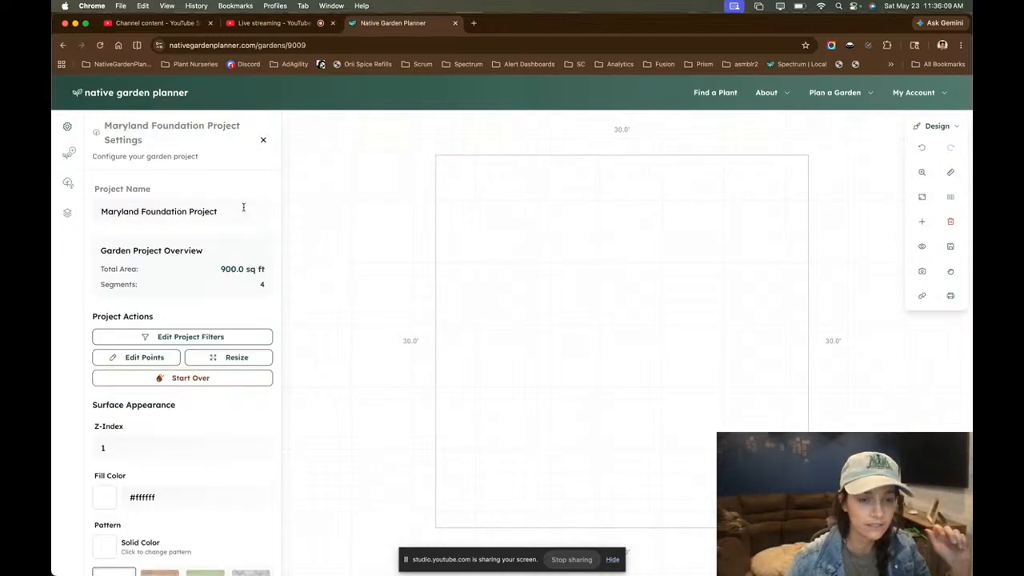
scroll(234, 245, "down", 1)
scroll(232, 240, "down", 3)
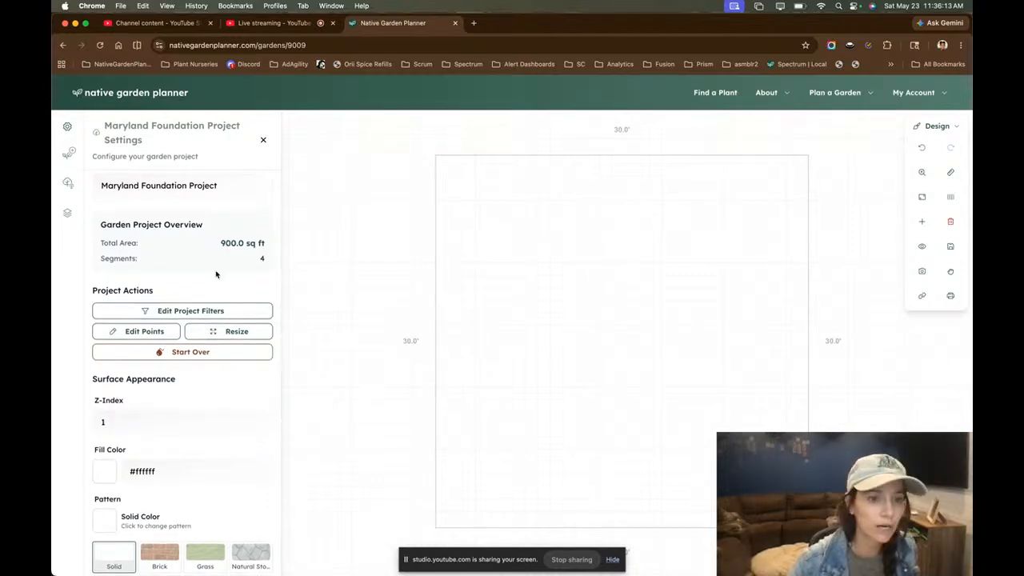
scroll(226, 246, "down", 3)
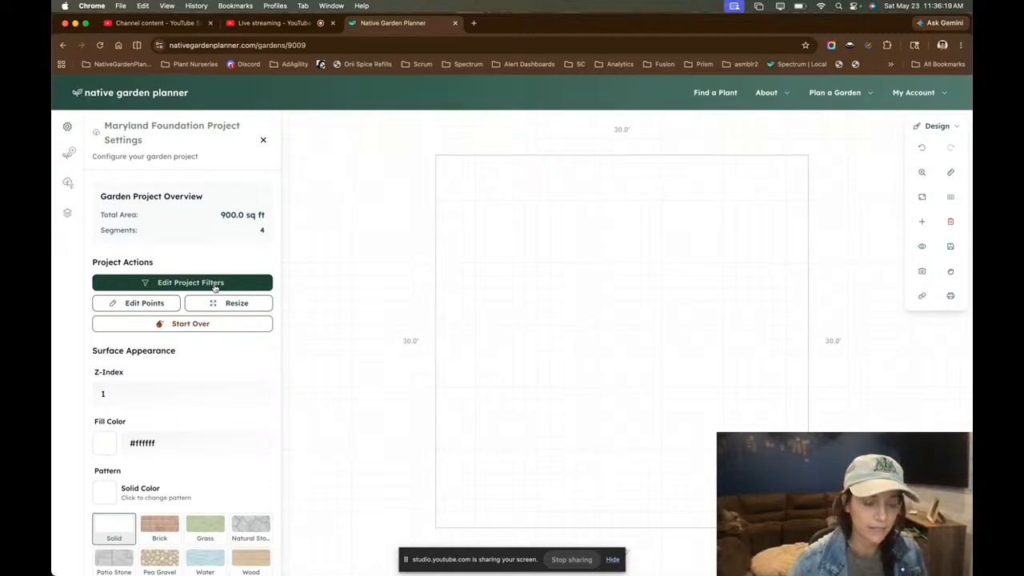
left_click(214, 288)
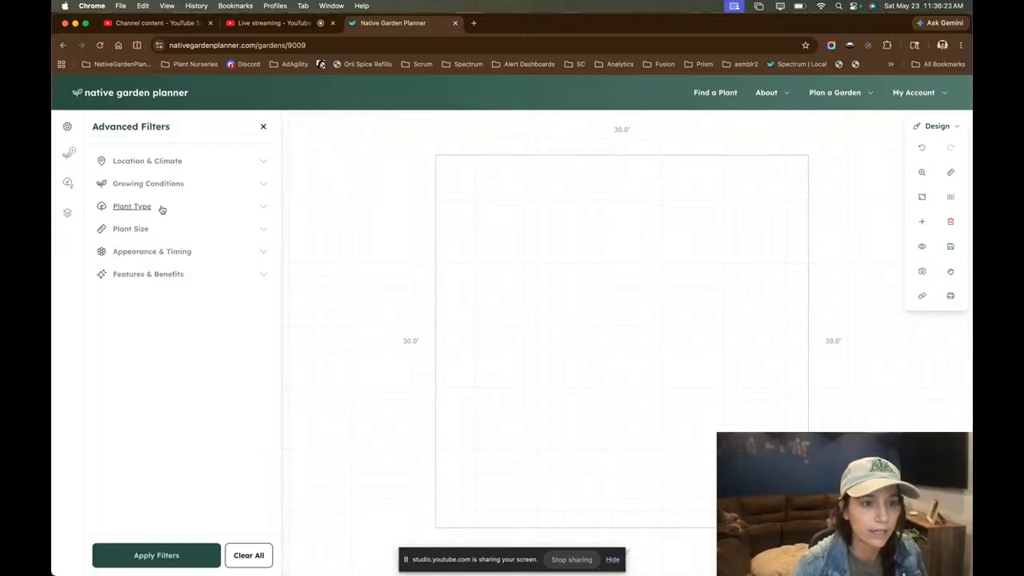
left_click(168, 187)
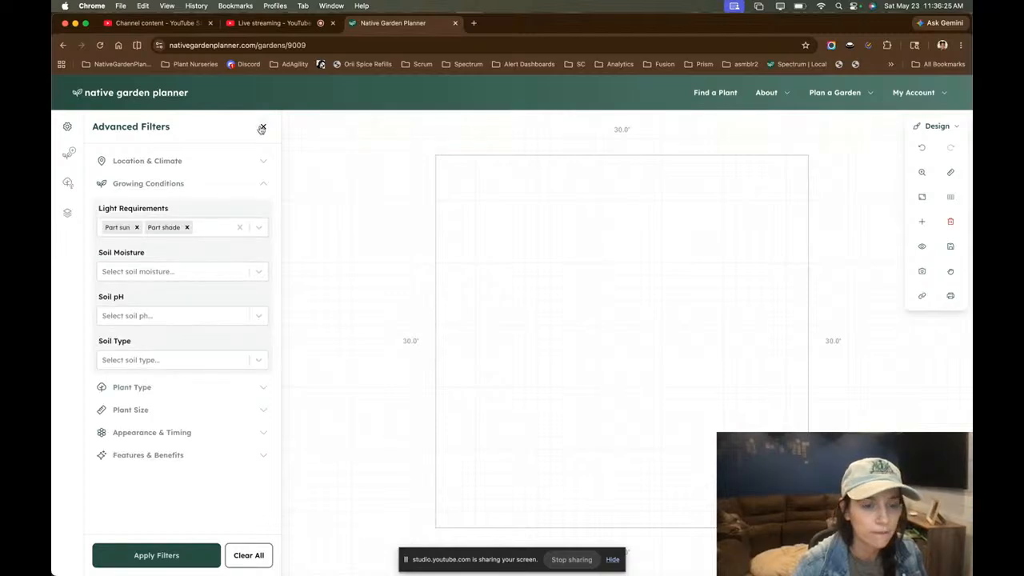
left_click(261, 129)
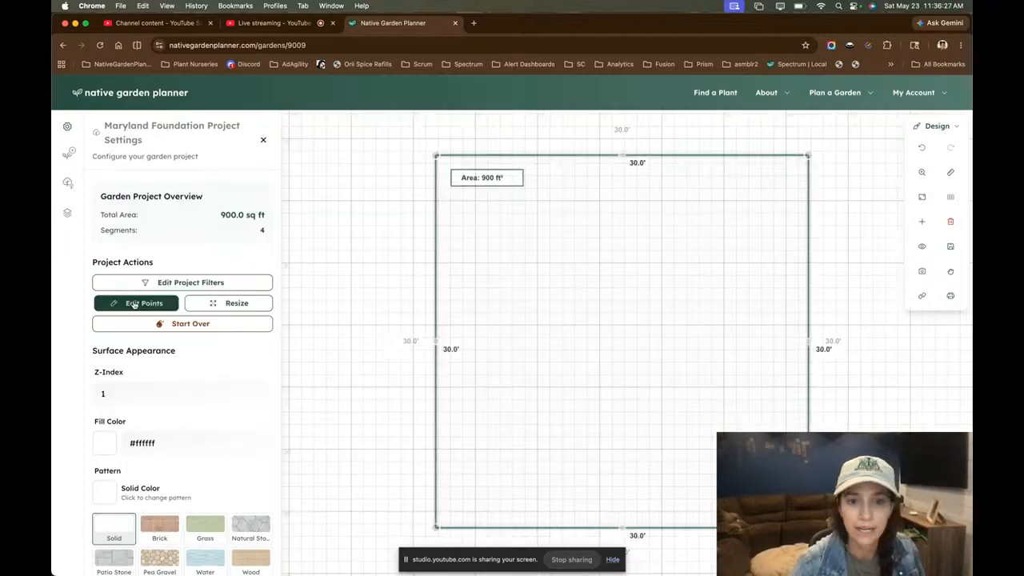
- Give the garden surface the Grass pattern with 70% opacity and a 0.225x scale, and close the project settings
left_click(229, 303)
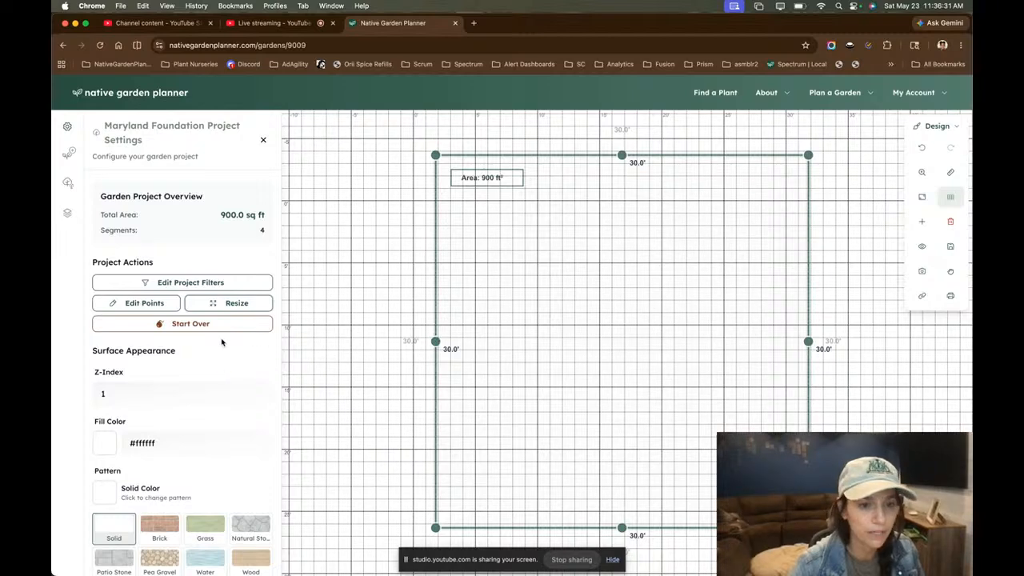
scroll(212, 363, "down", 3)
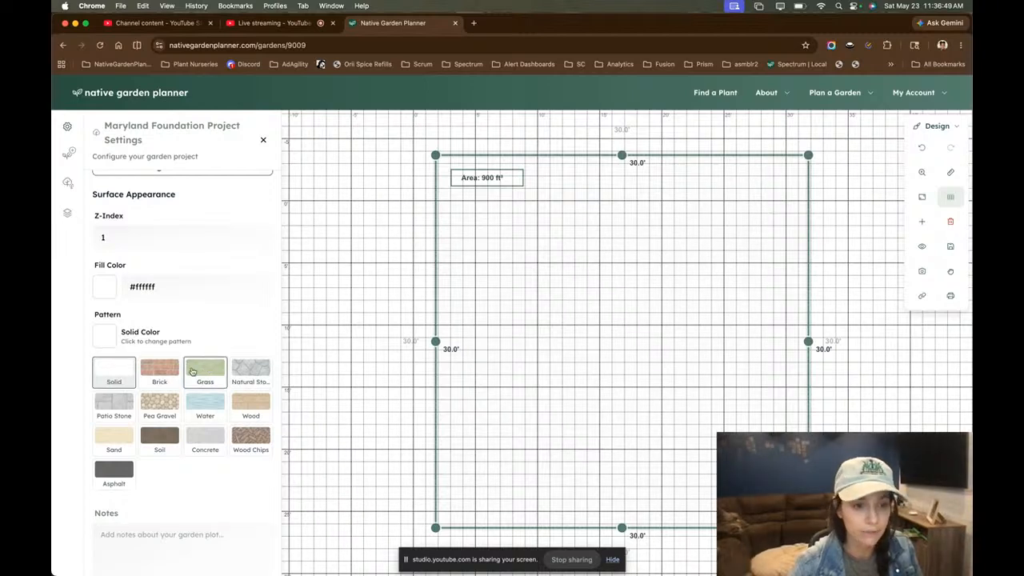
scroll(191, 371, "down", 2)
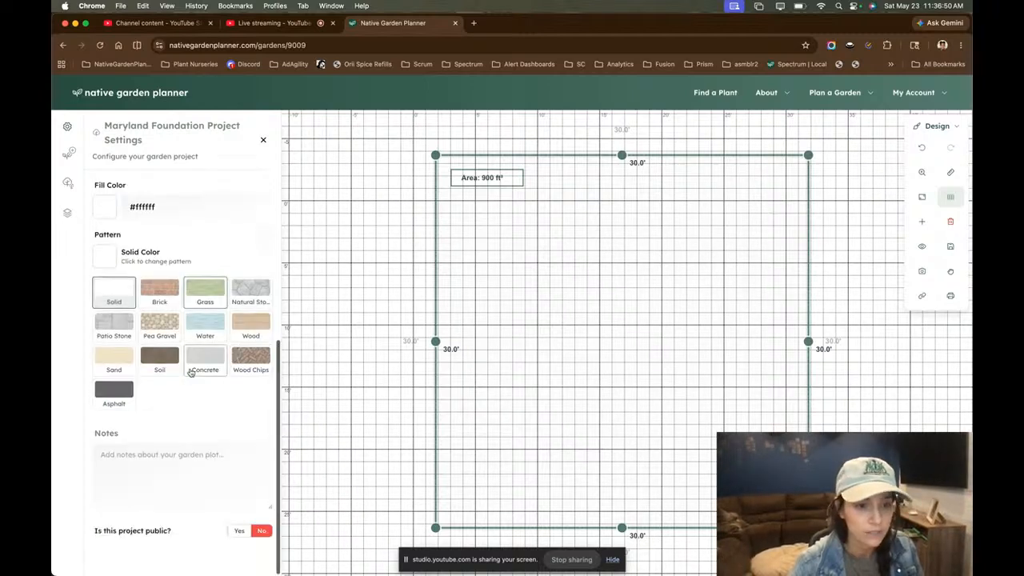
left_click(203, 304)
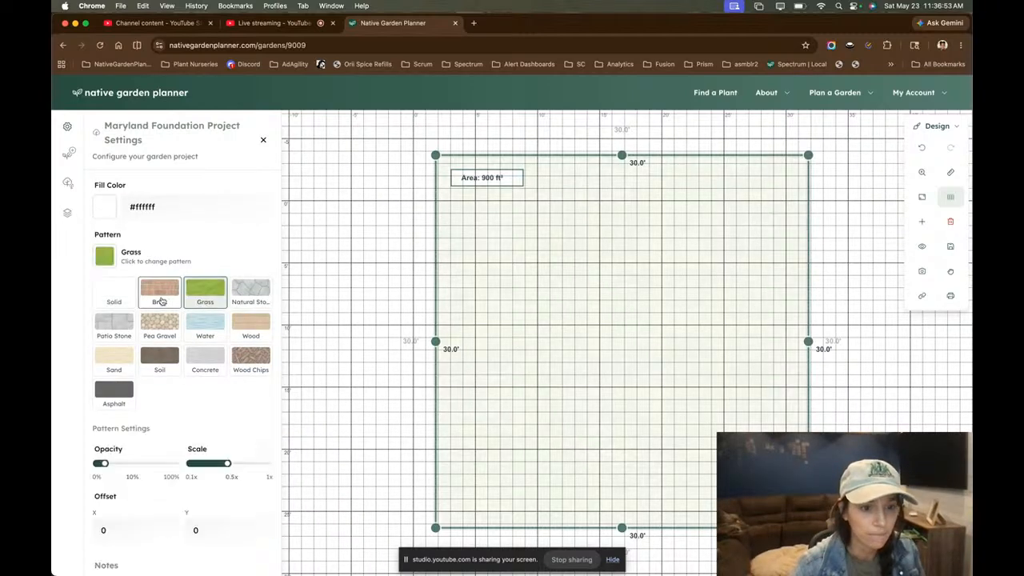
left_click_drag(171, 469, 152, 469)
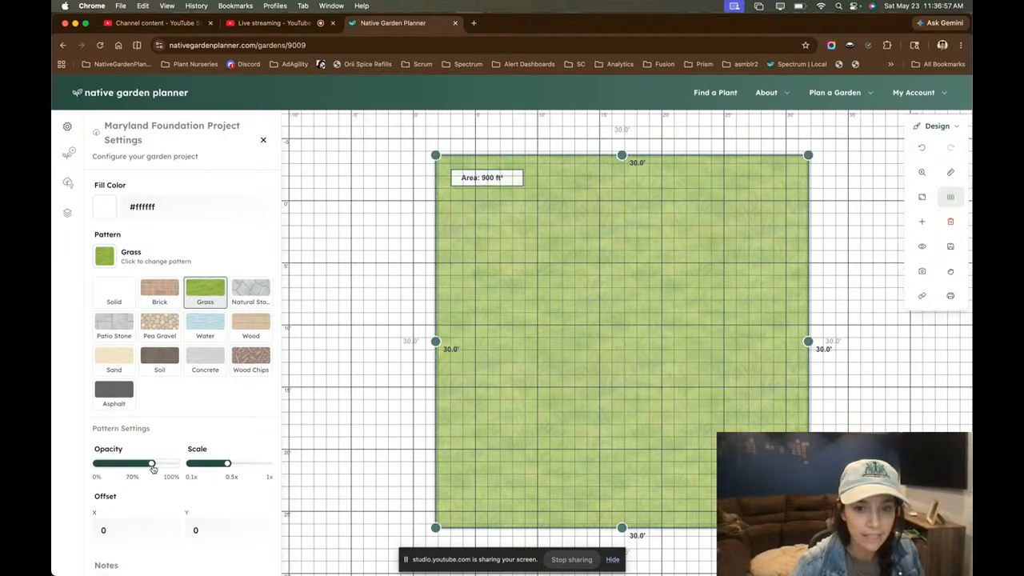
left_click(204, 464)
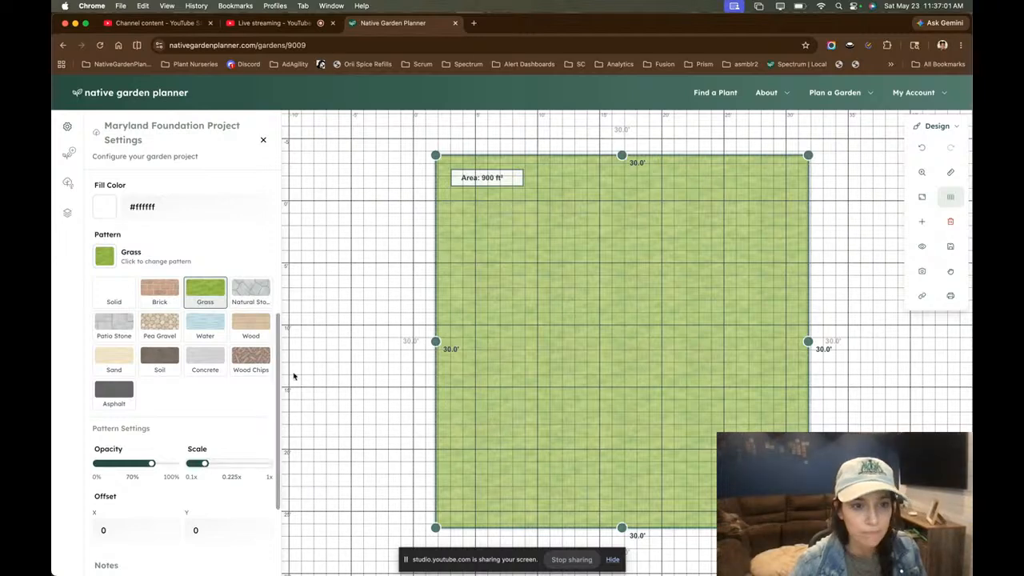
scroll(239, 320, "up", 5)
left_click(263, 140)
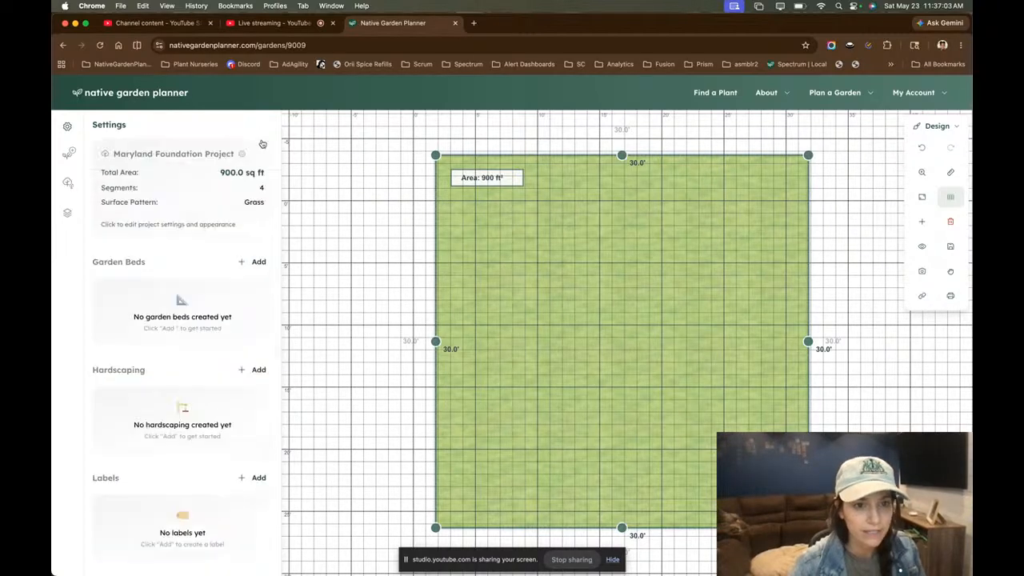
- Draw a rectangular hardscaping area about 30 ft wide and 10 ft deep along the garden's upper edge
left_click(337, 262)
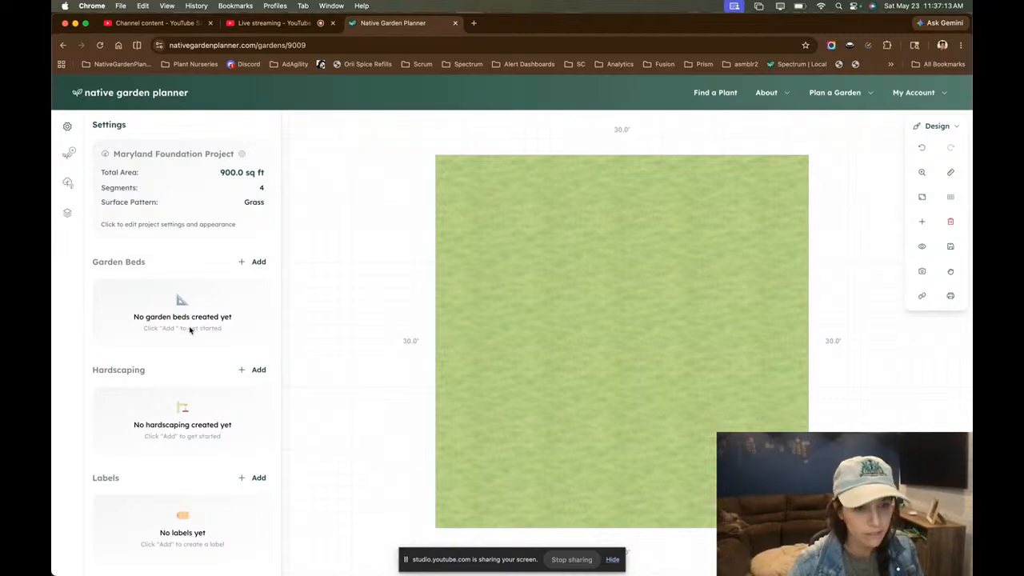
scroll(181, 427, "down", 3)
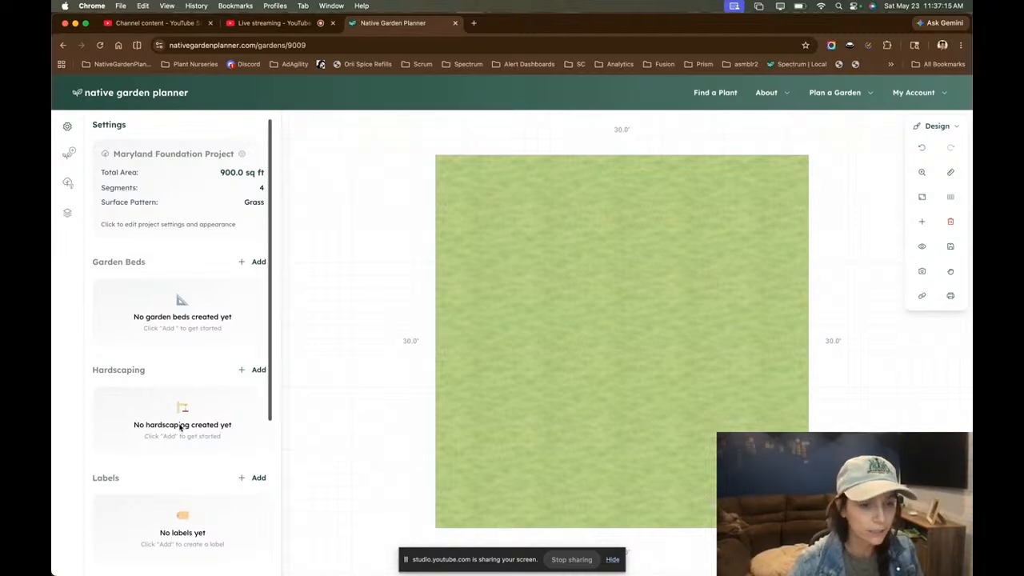
scroll(180, 428, "up", 3)
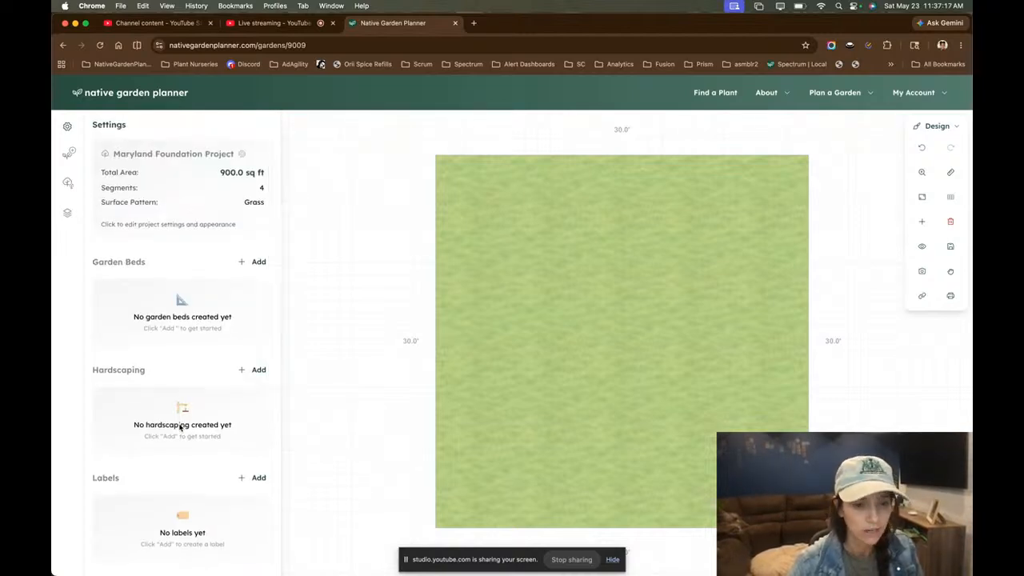
left_click(258, 371)
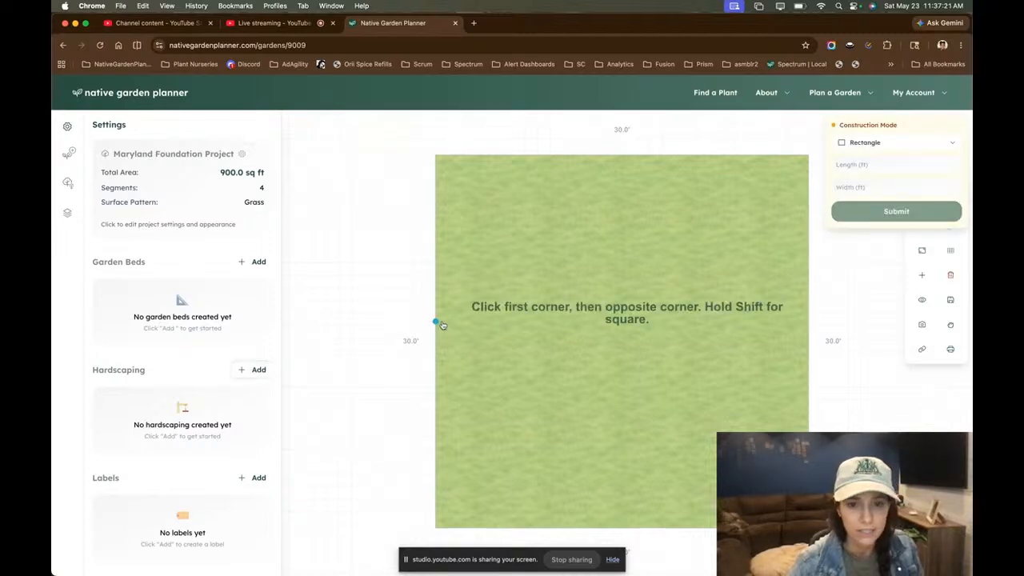
left_click(440, 158)
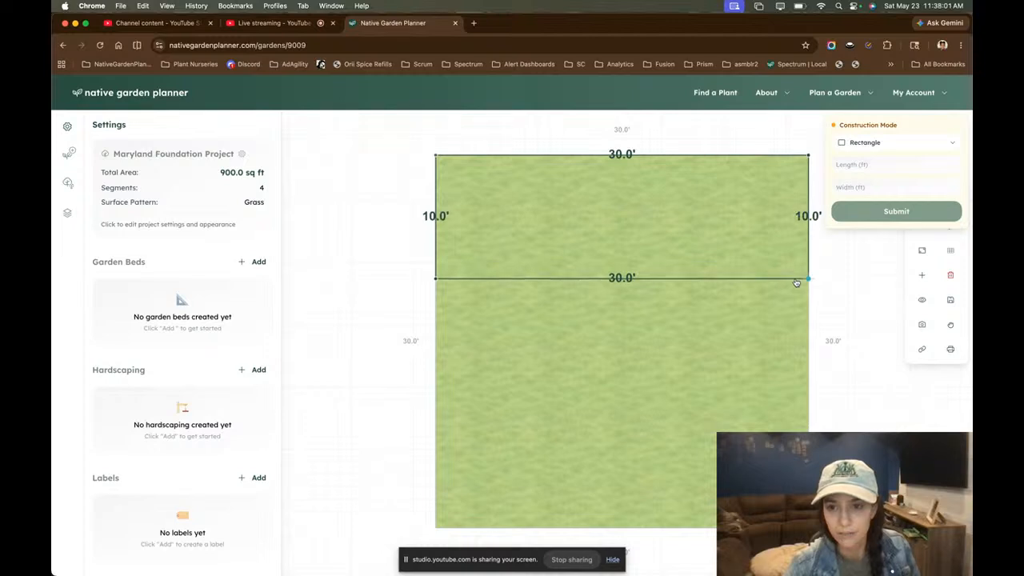
left_click(796, 282)
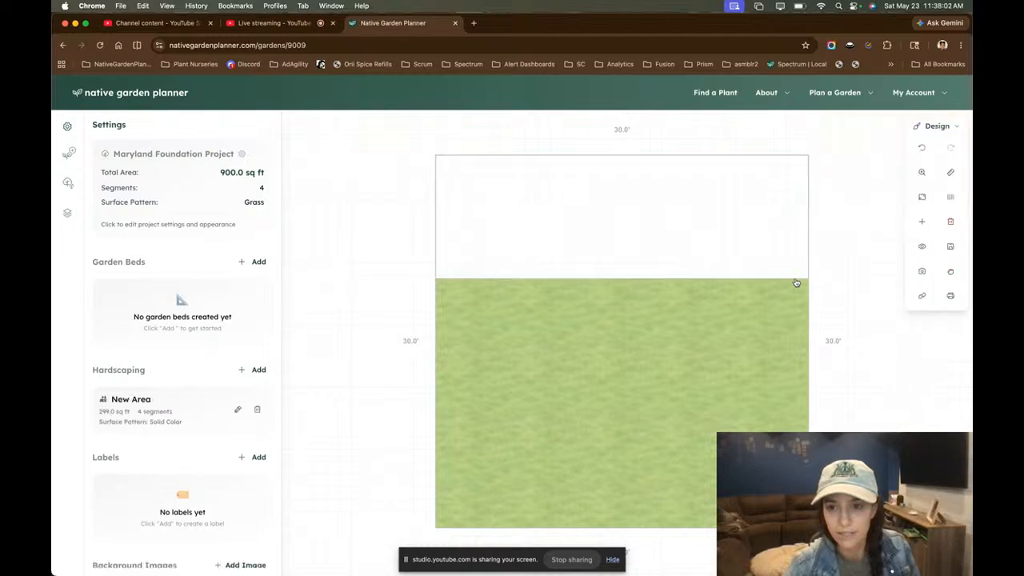
- Rename the new hardscaping area at the garden's upper edge to House
left_click(703, 258)
left_click(194, 193)
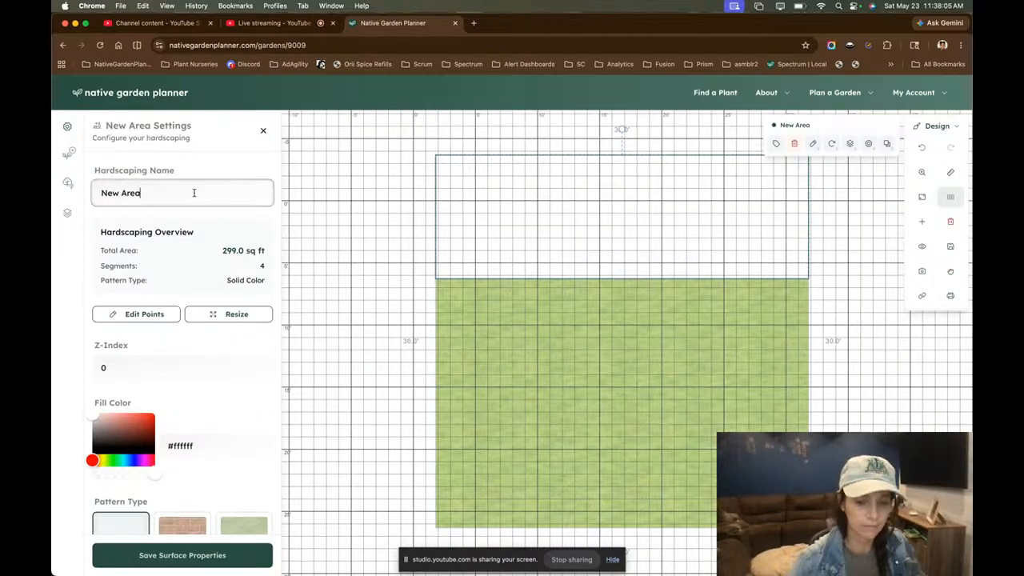
key("super+a")
type("House")
key("Return")
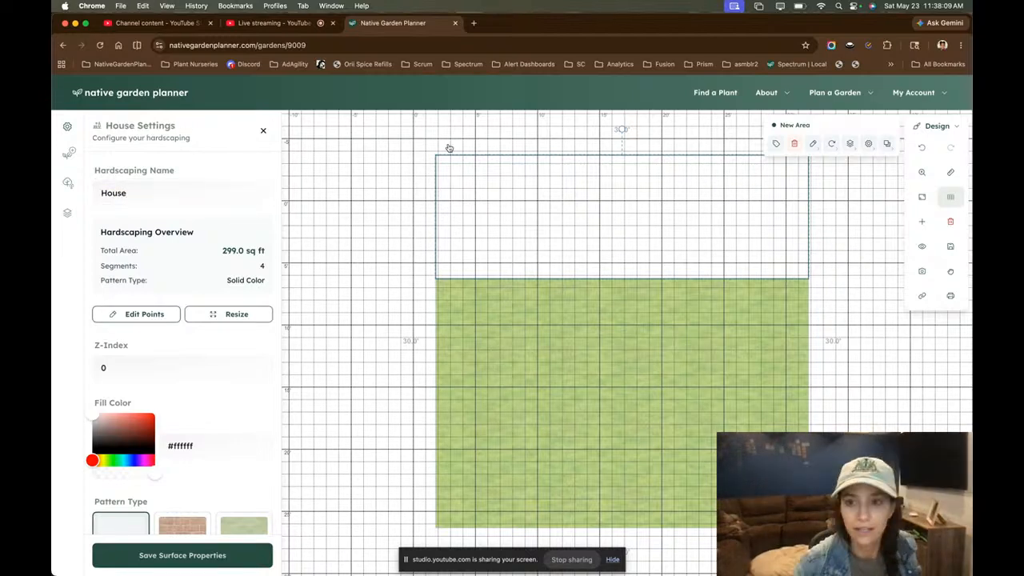
- Add a label to the House hardscaping area and close the label settings
left_click(774, 147)
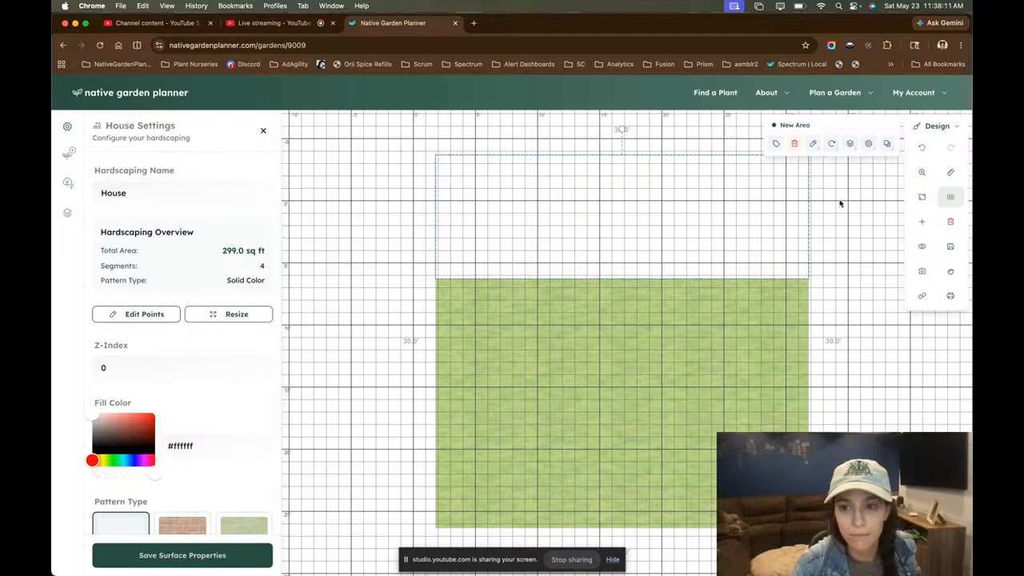
left_click(692, 228)
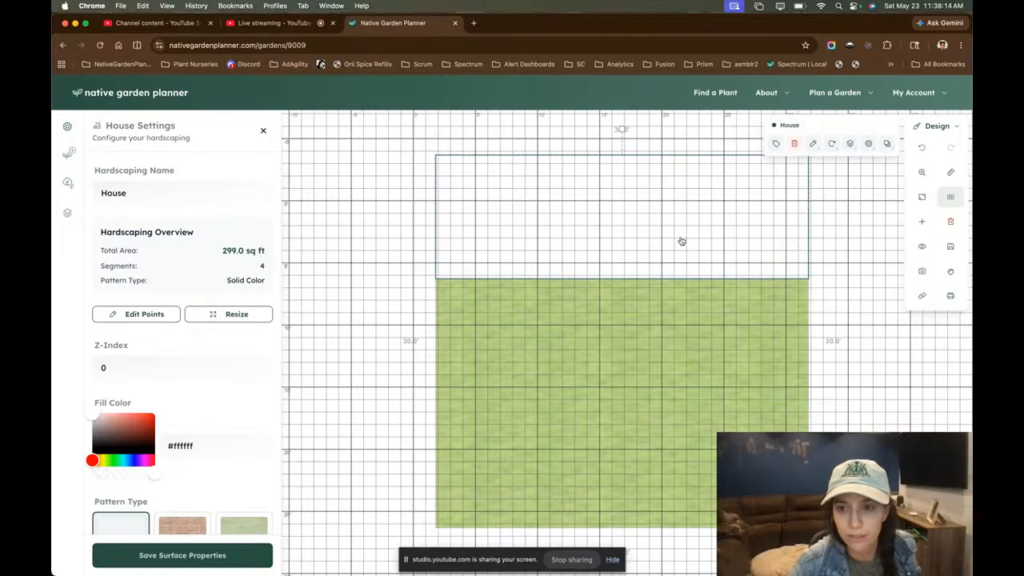
left_click(776, 144)
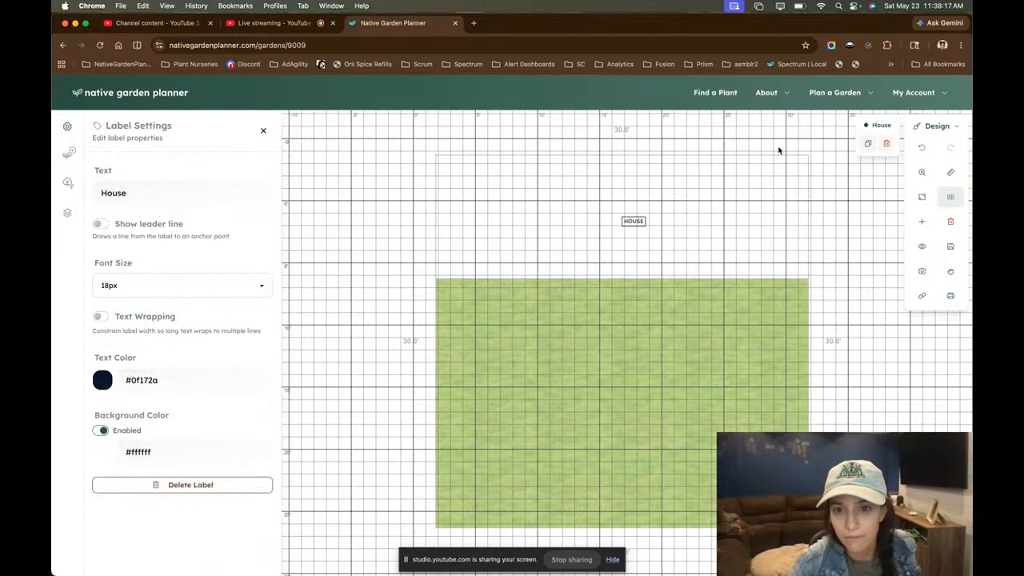
left_click(836, 273)
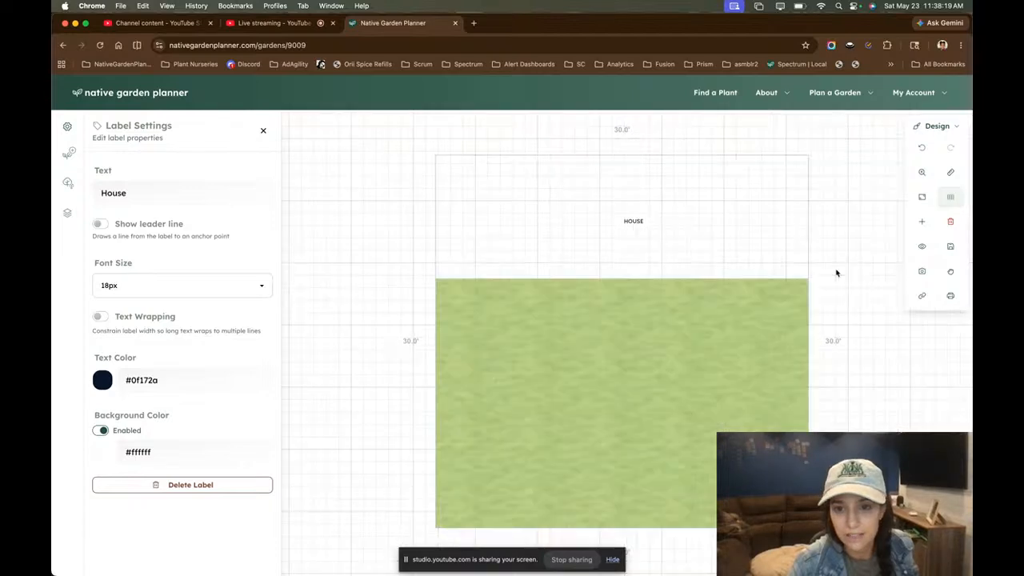
left_click(263, 131)
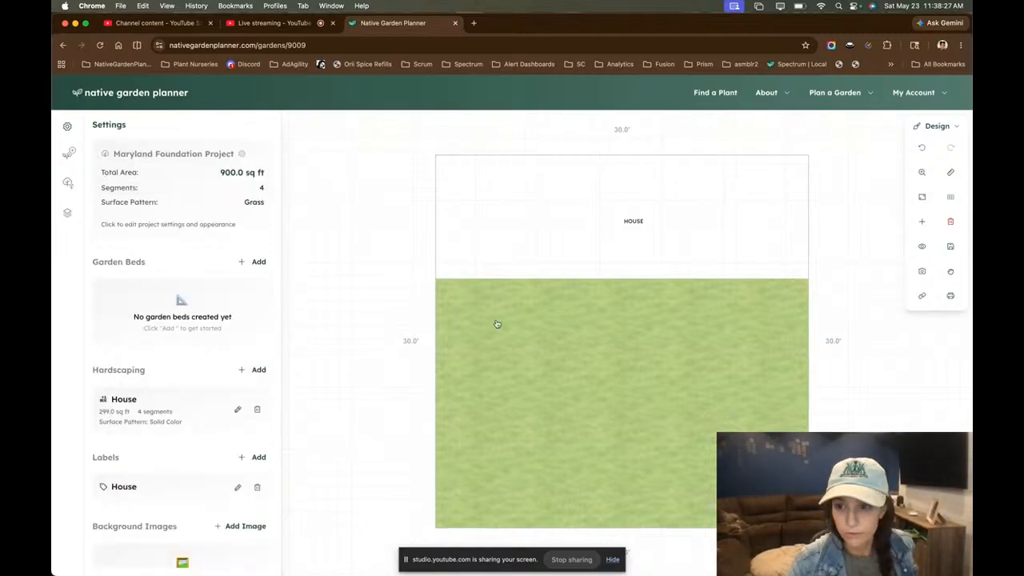
left_click(923, 224)
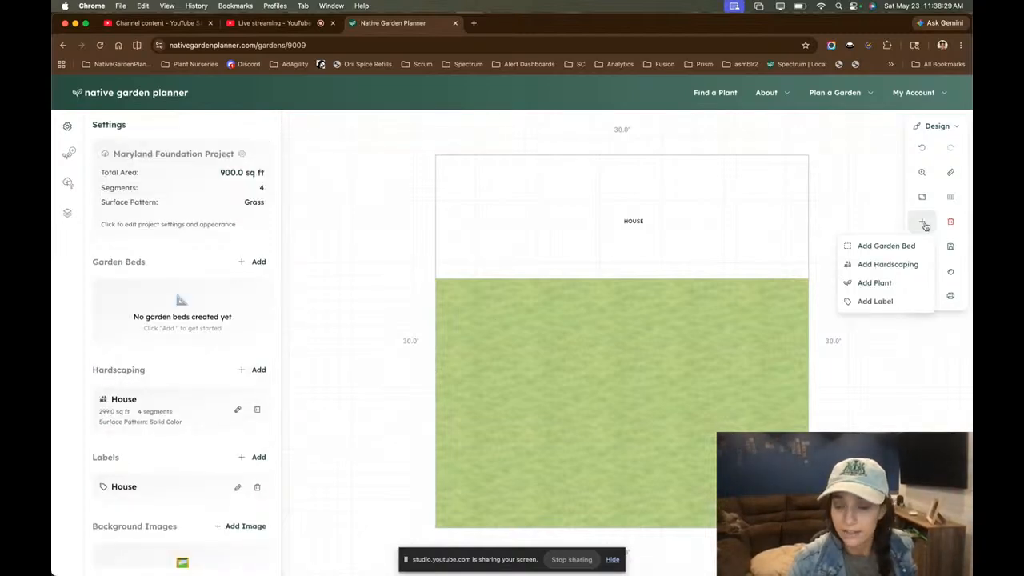
left_click(887, 264)
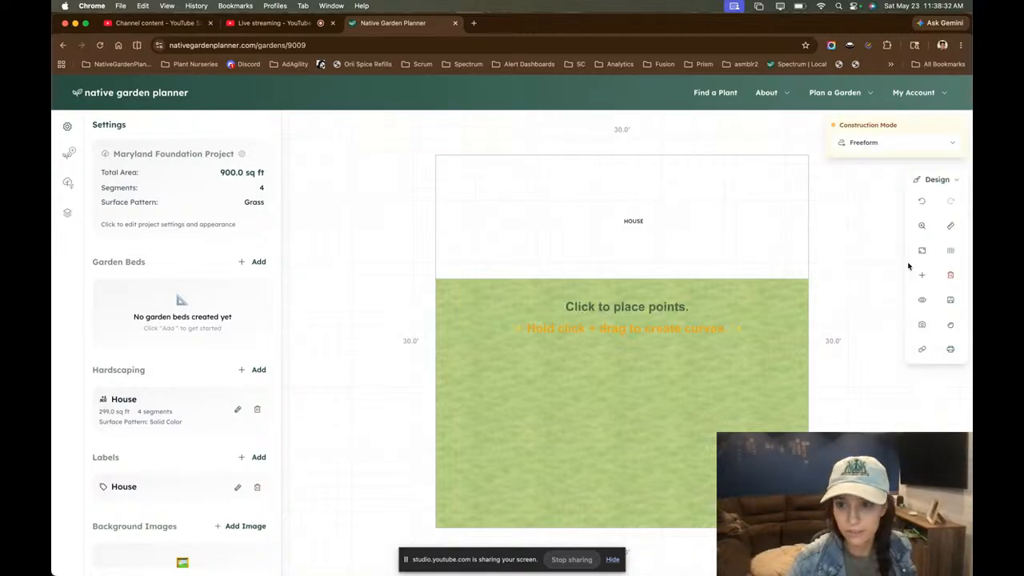
left_click(877, 144)
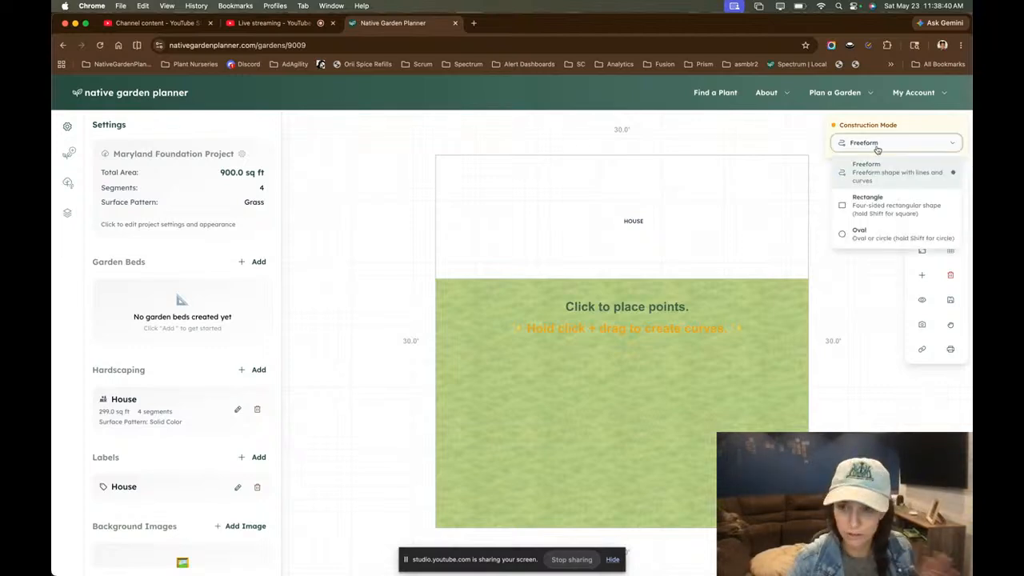
left_click(877, 202)
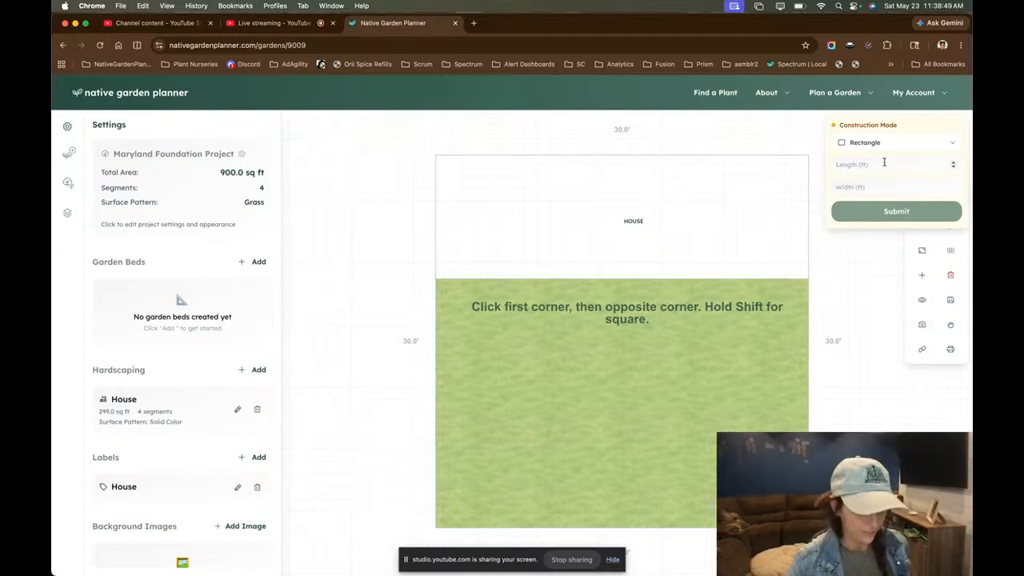
left_click(884, 163)
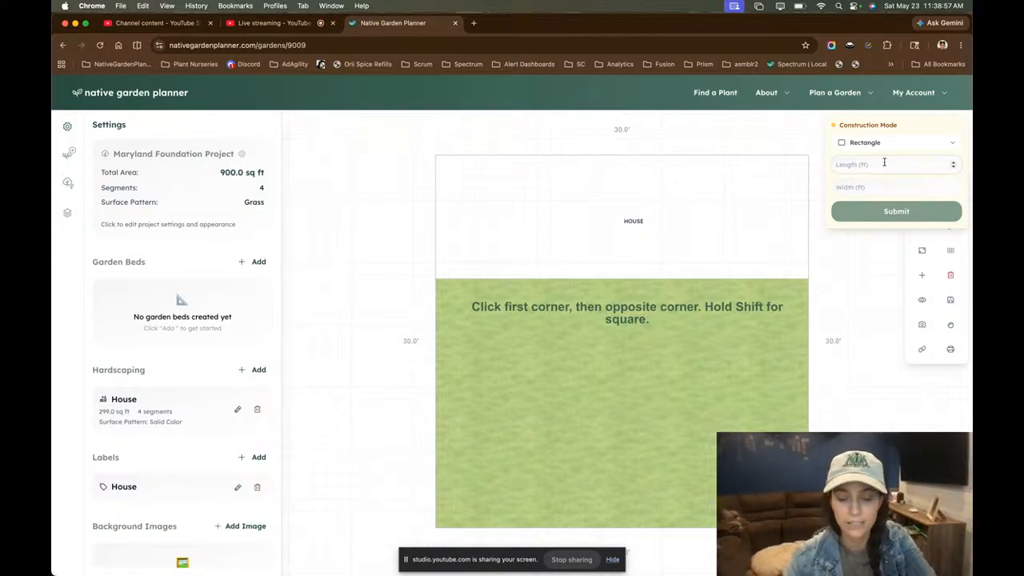
left_click(883, 162)
type("4")
key("Tab")
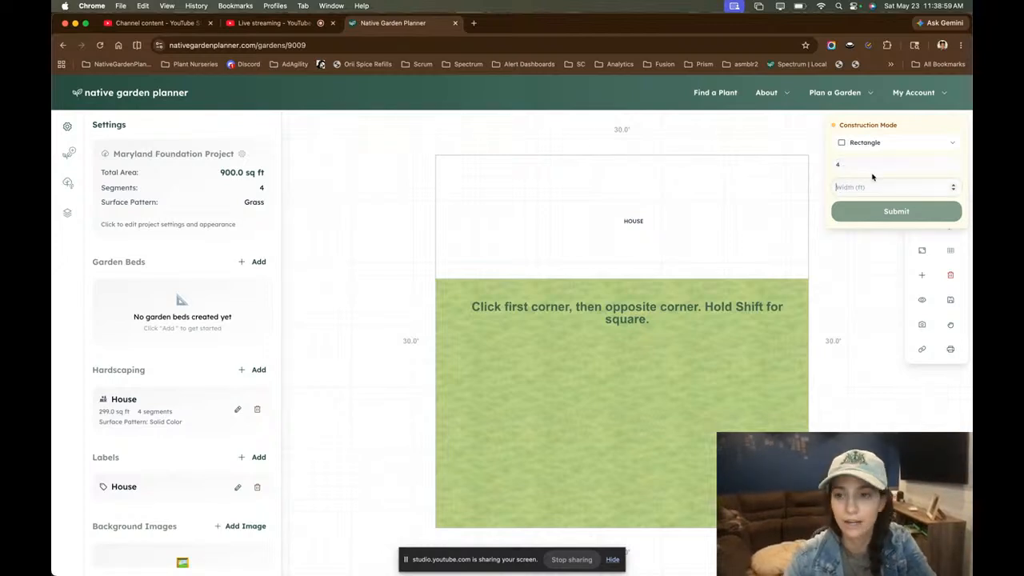
key("Escape")
left_click(793, 264)
left_click(793, 310)
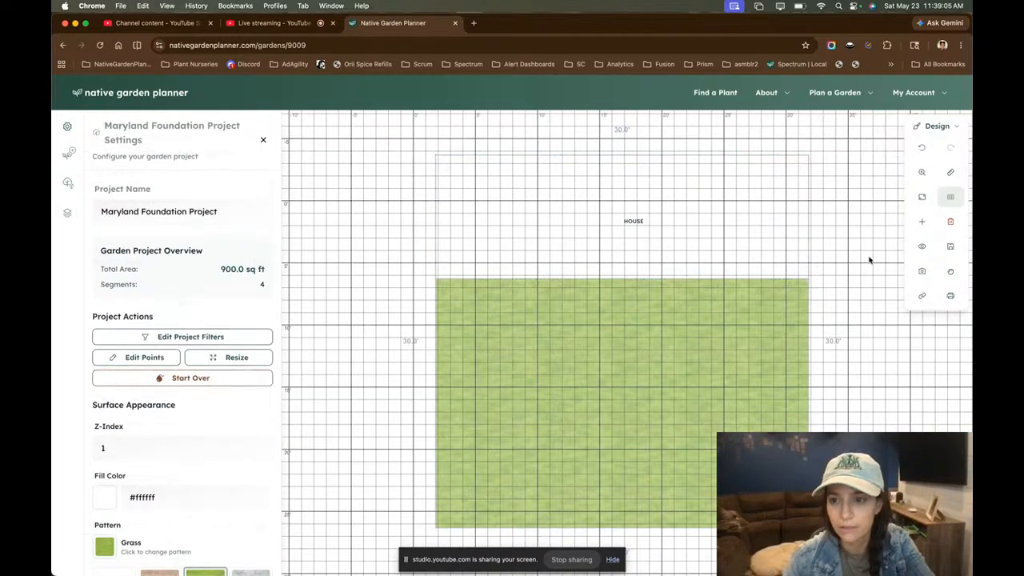
- Add a rectangular hardscaping area with a length of 4 ft and a width of 20 ft
left_click(918, 227)
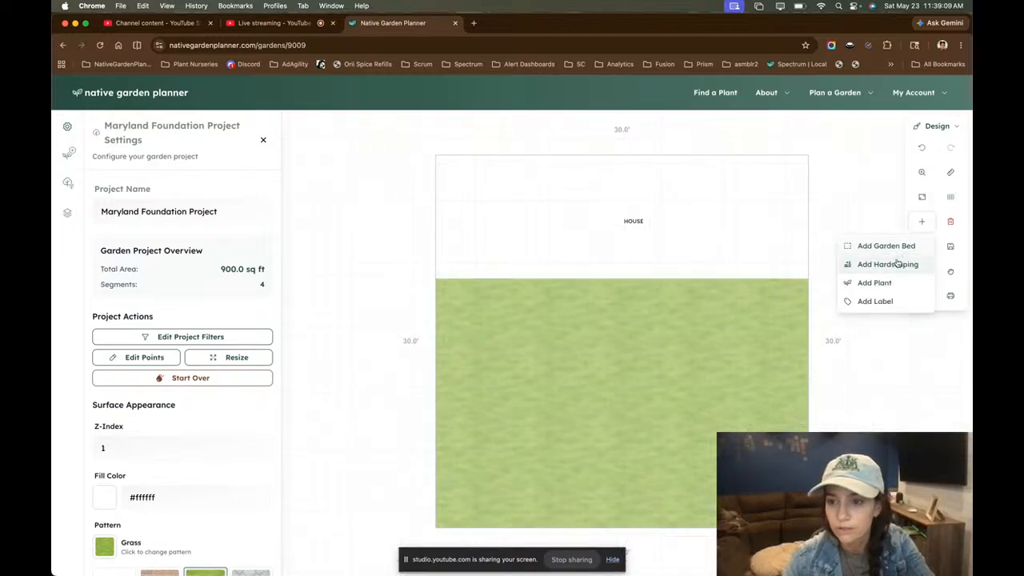
left_click(897, 263)
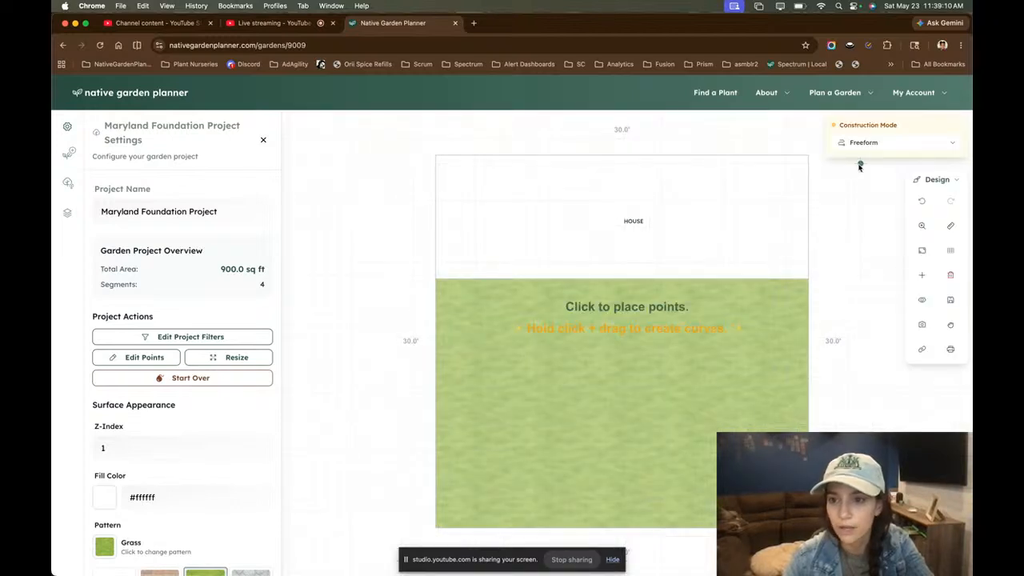
left_click(860, 164)
left_click(863, 204)
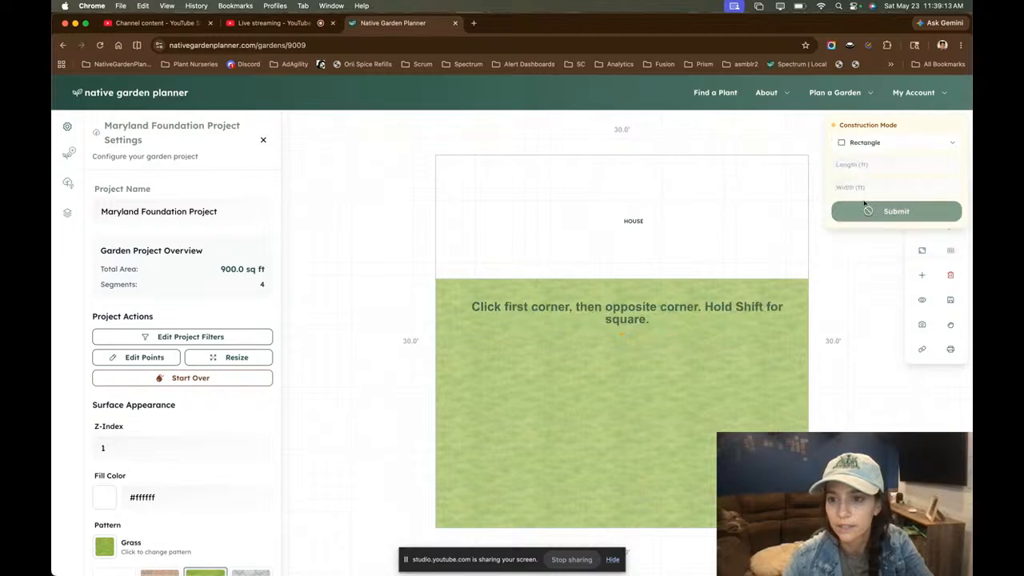
left_click(868, 165)
type("4")
key("Tab")
type("20")
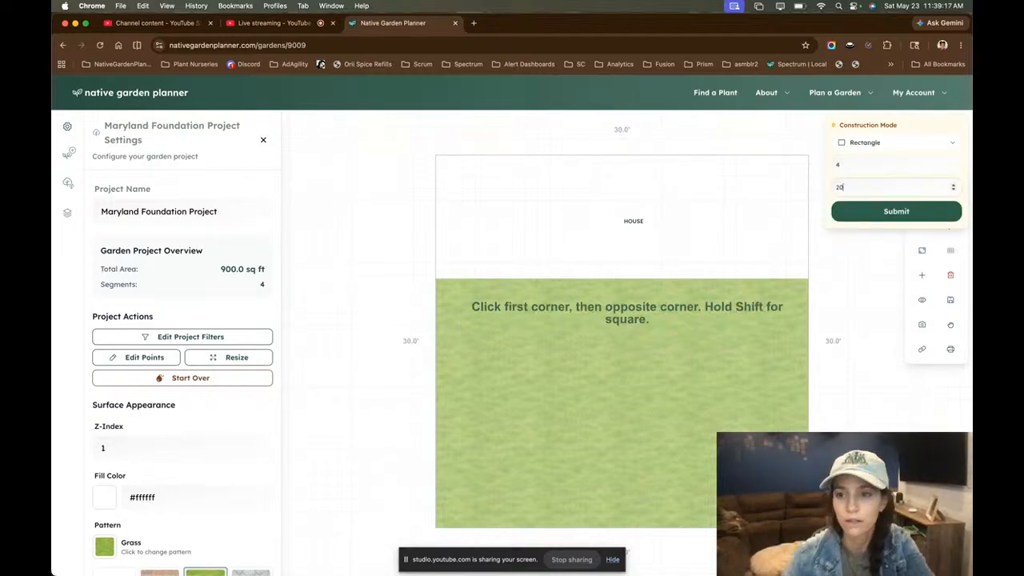
left_click(900, 213)
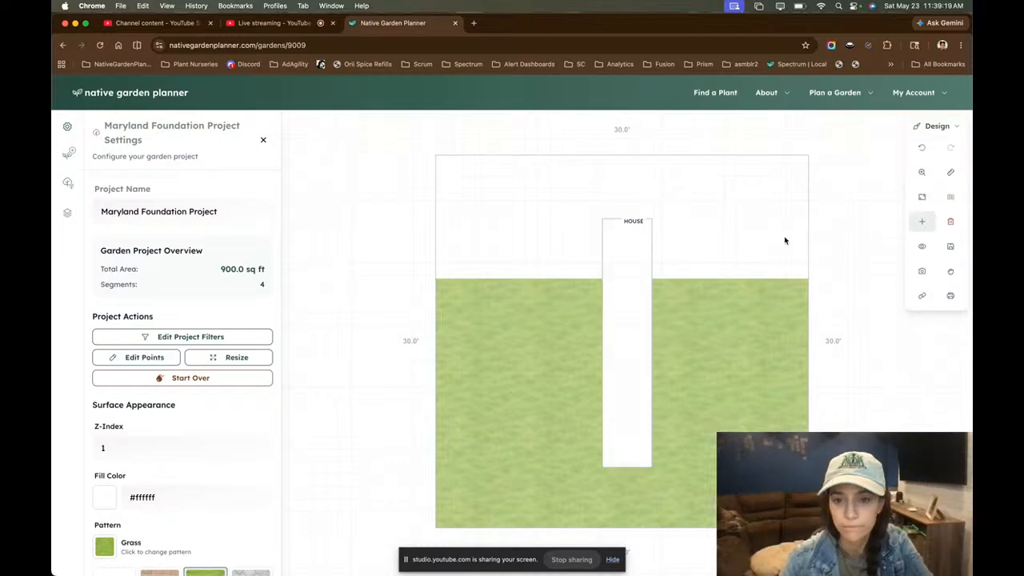
- Rename the narrow 4 by 20 ft hardscaping area to Walkway and close its settings
left_click(646, 281)
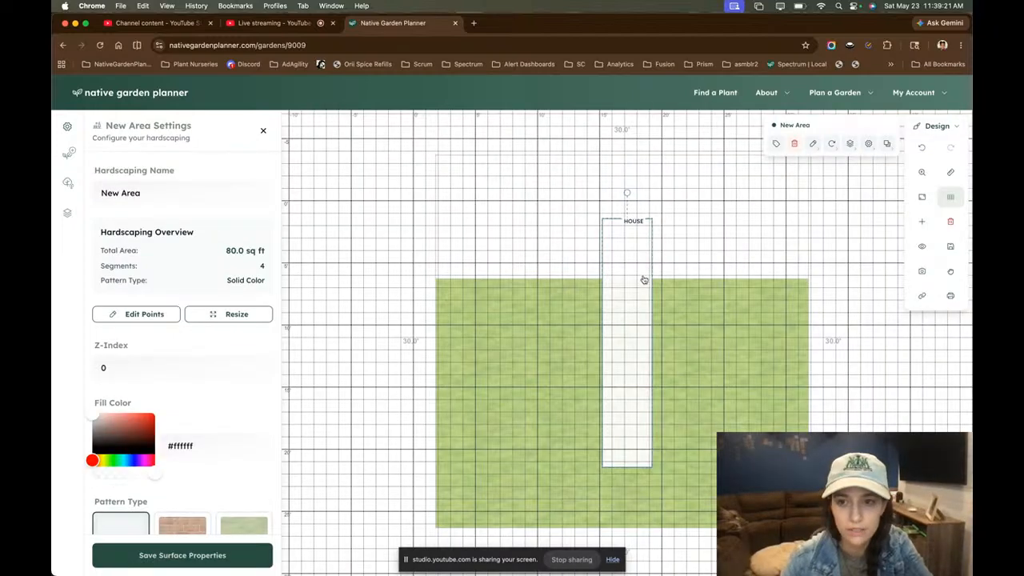
left_click(235, 181)
type("Walkwat")
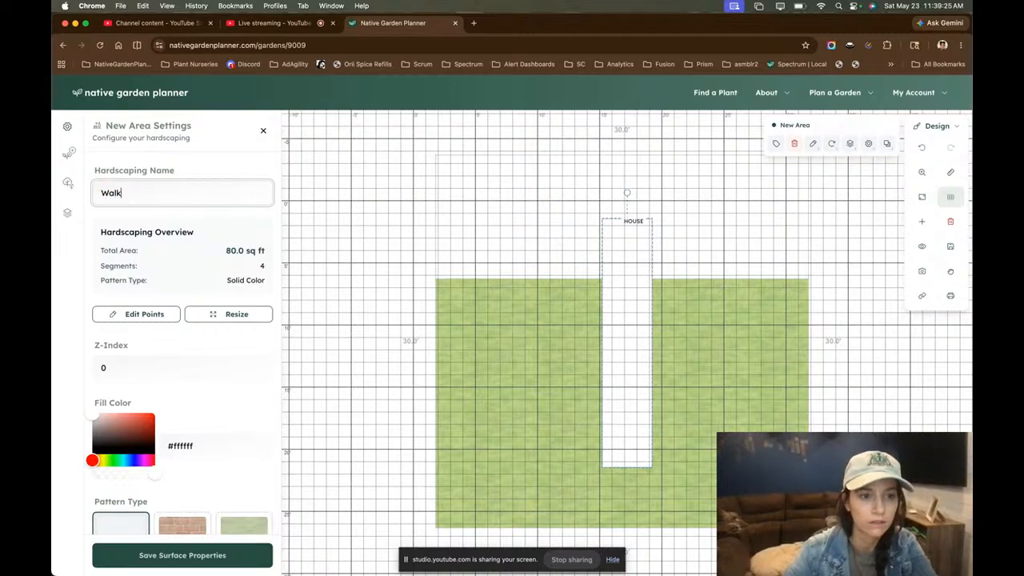
key("Return")
left_click(165, 200)
key("BackSpace")
type("y")
key("Return")
left_click(263, 131)
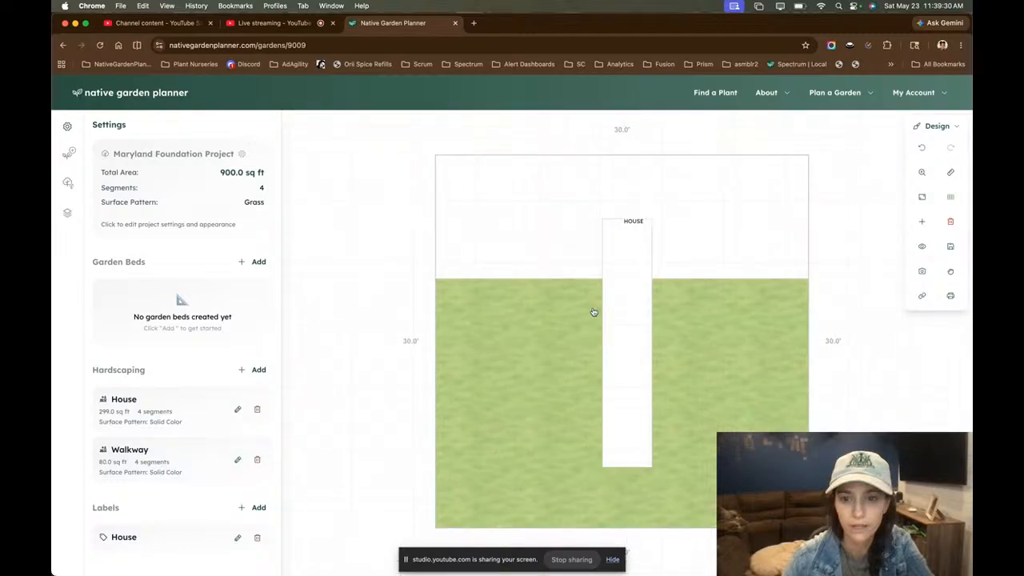
- Move the Walkway down to span from the House's lower edge to the plot's lower boundary, nudging it sideways near the plot's centre
left_click(624, 304)
left_click_drag(622, 363, 621, 366)
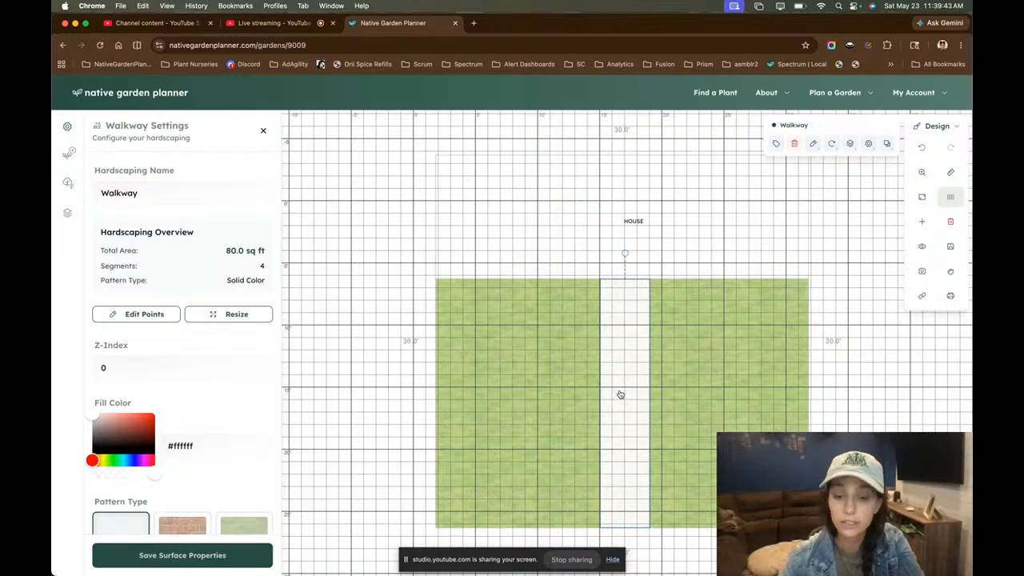
key("Right")
key("Left")
key("Left")
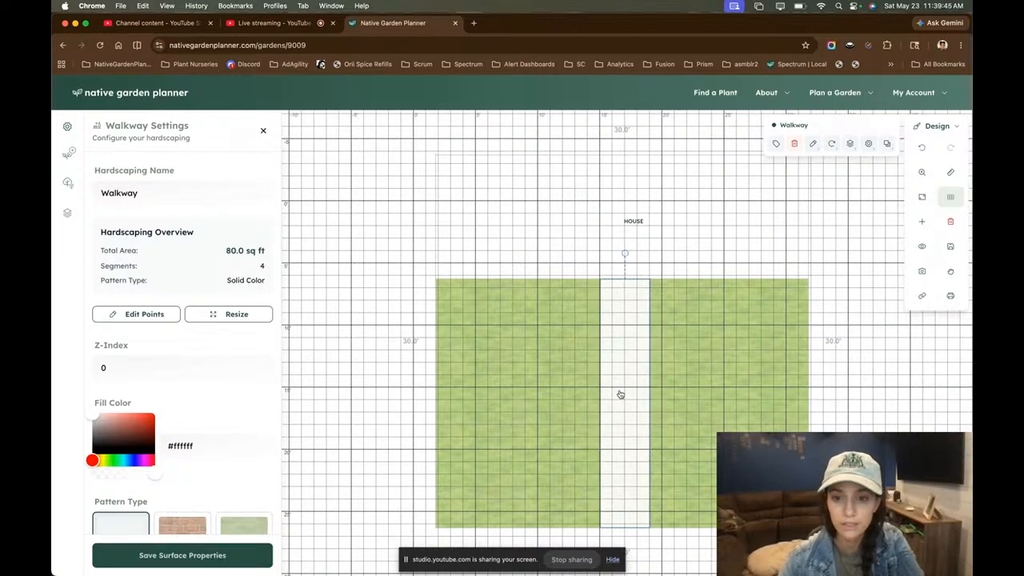
key("Right")
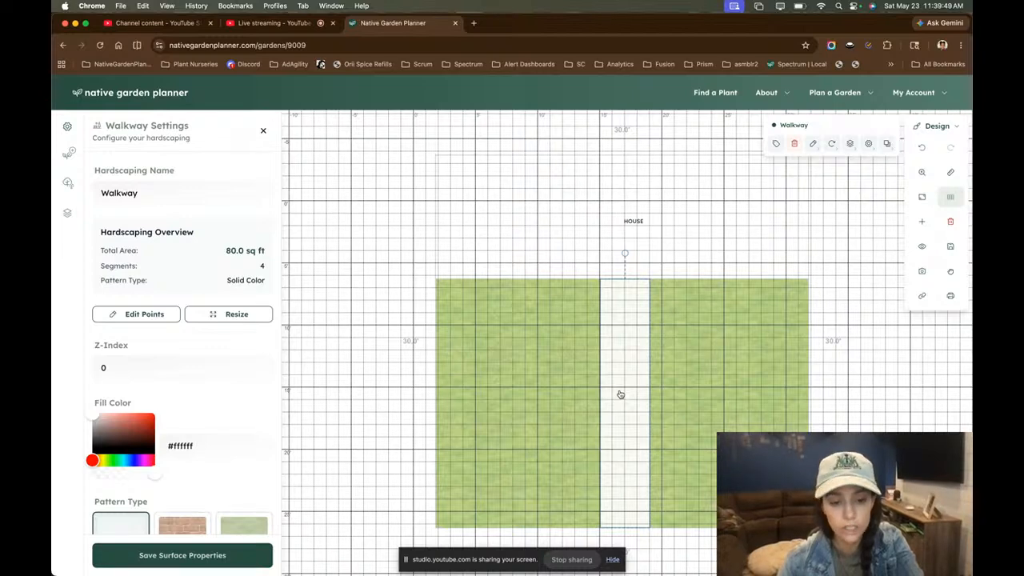
key("Right")
key("Right")
key("Right")
key("Right")
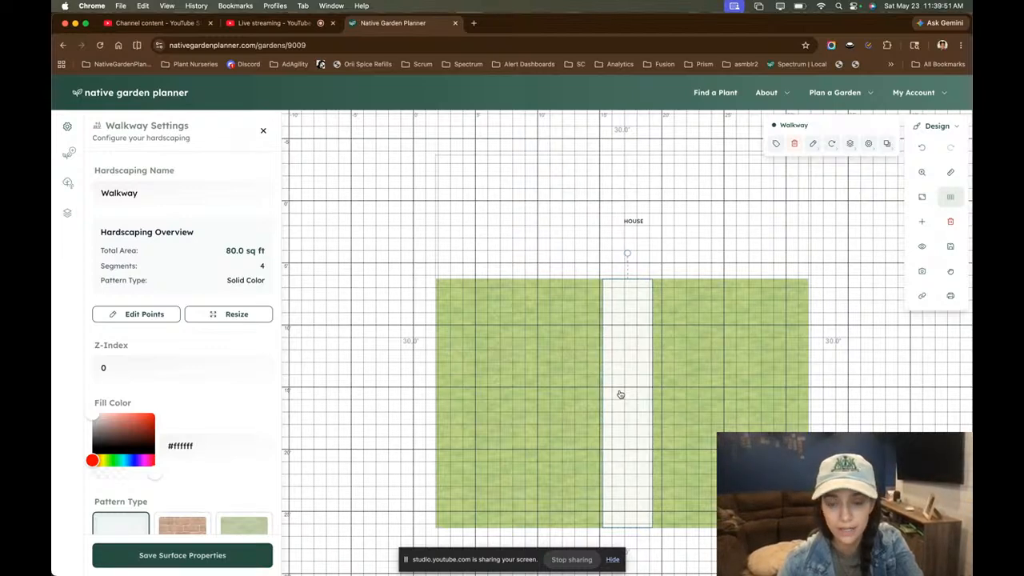
key("Left")
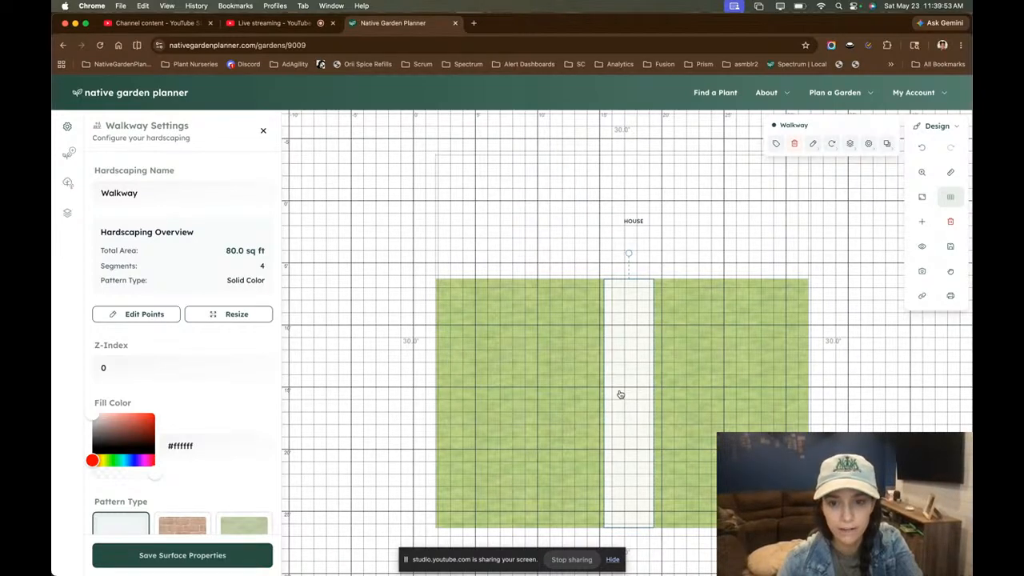
key("Left")
key("Left")
key("Left")
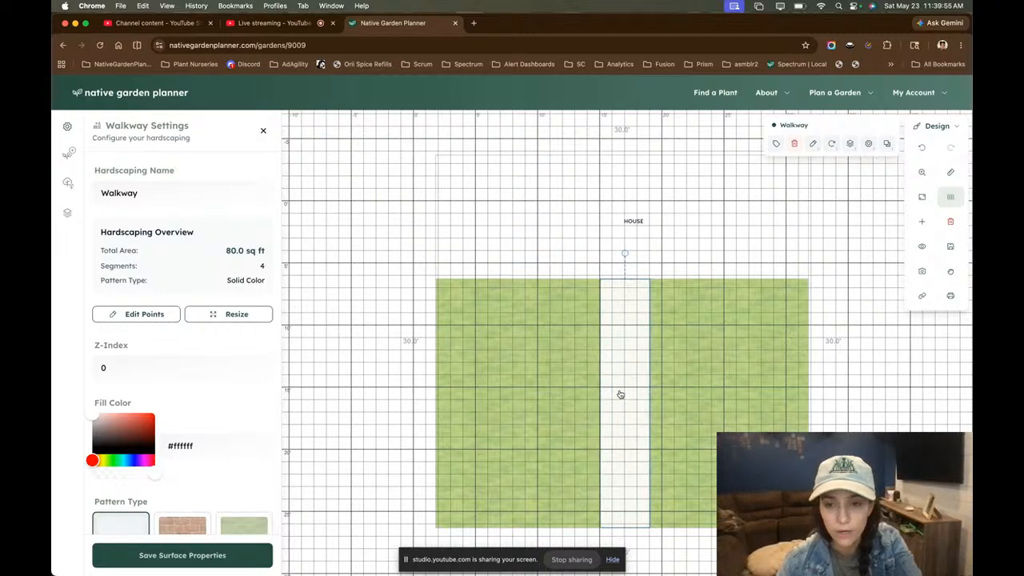
left_click(852, 345)
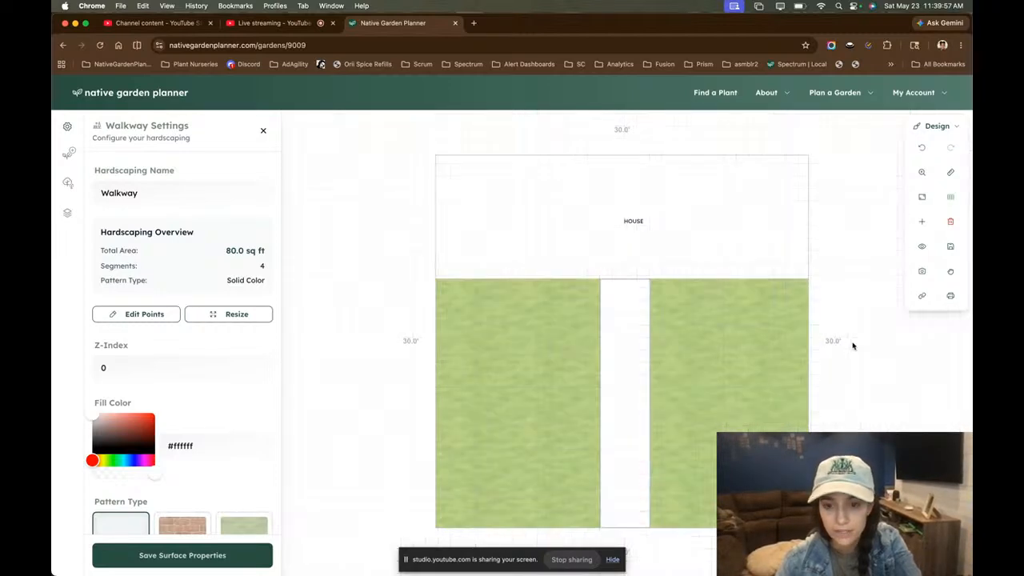
- Measure the grass width on both sides of the Walkway along the House's lower edge and close the ruler
left_click(946, 179)
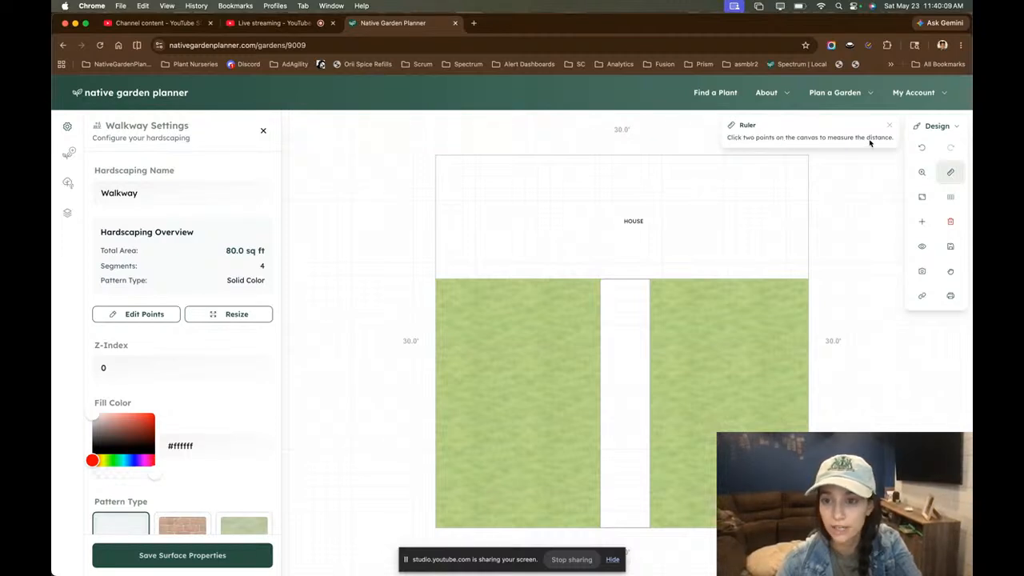
left_click(807, 280)
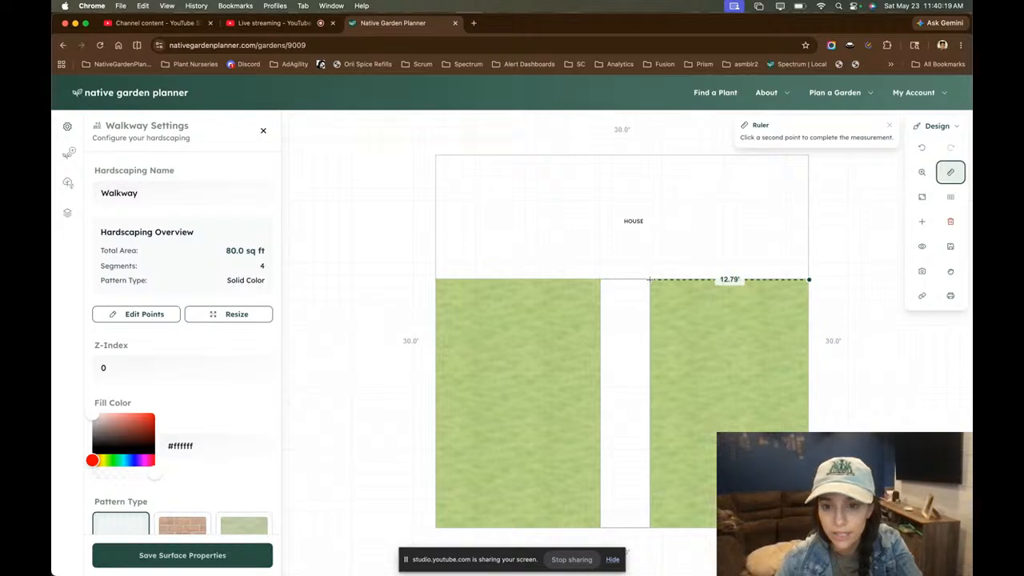
key("Escape")
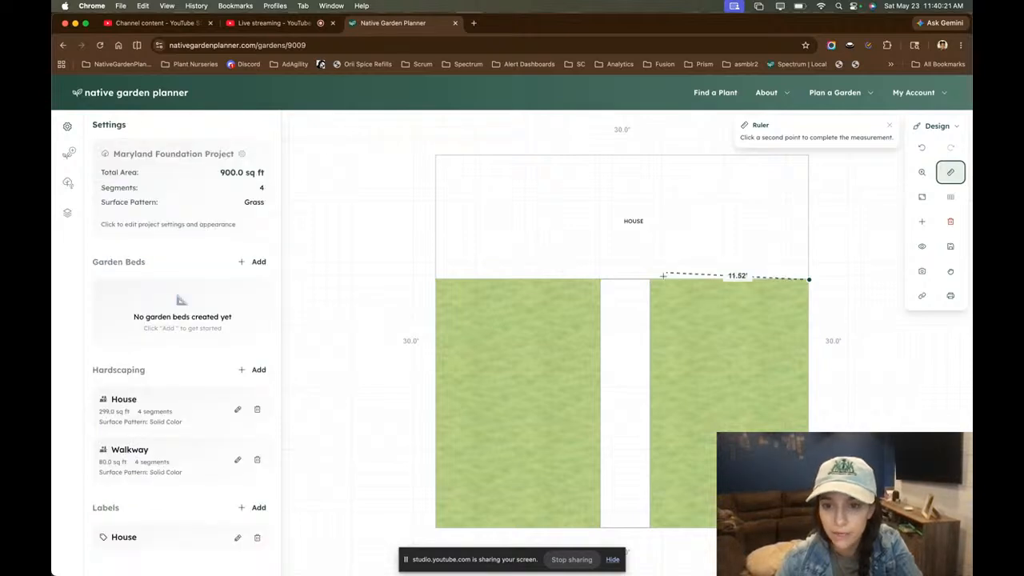
left_click(649, 280)
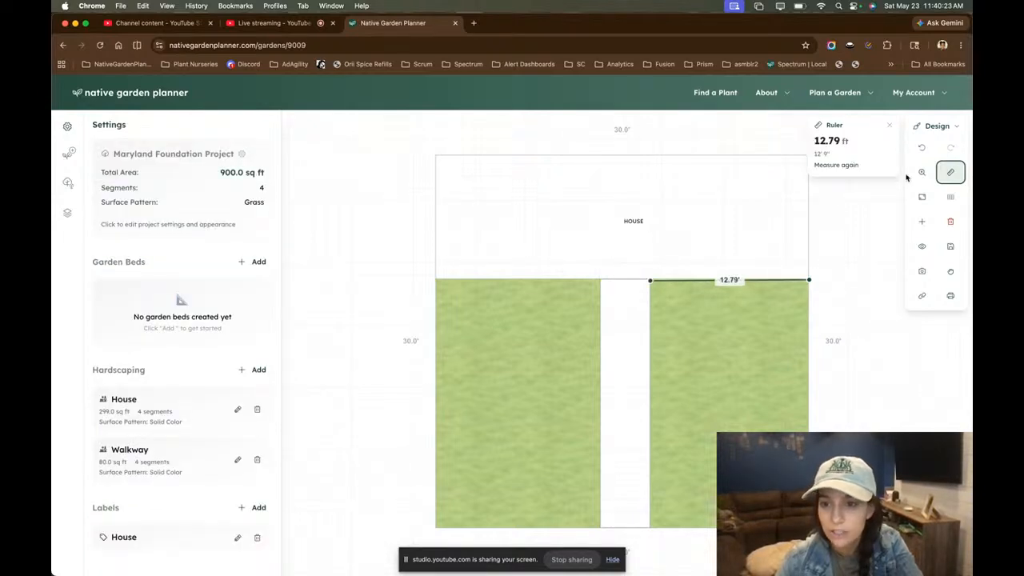
left_click(843, 166)
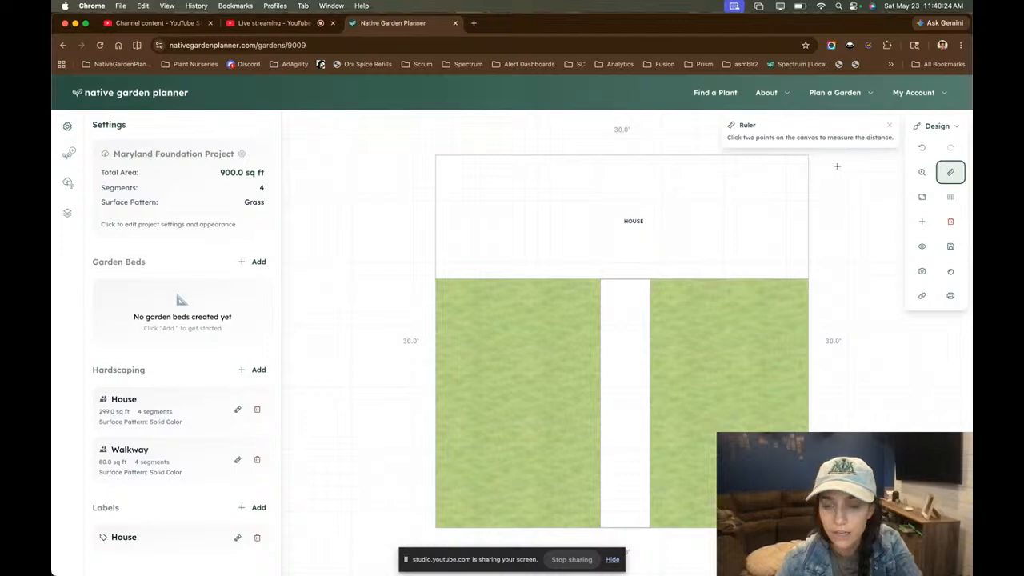
left_click(434, 278)
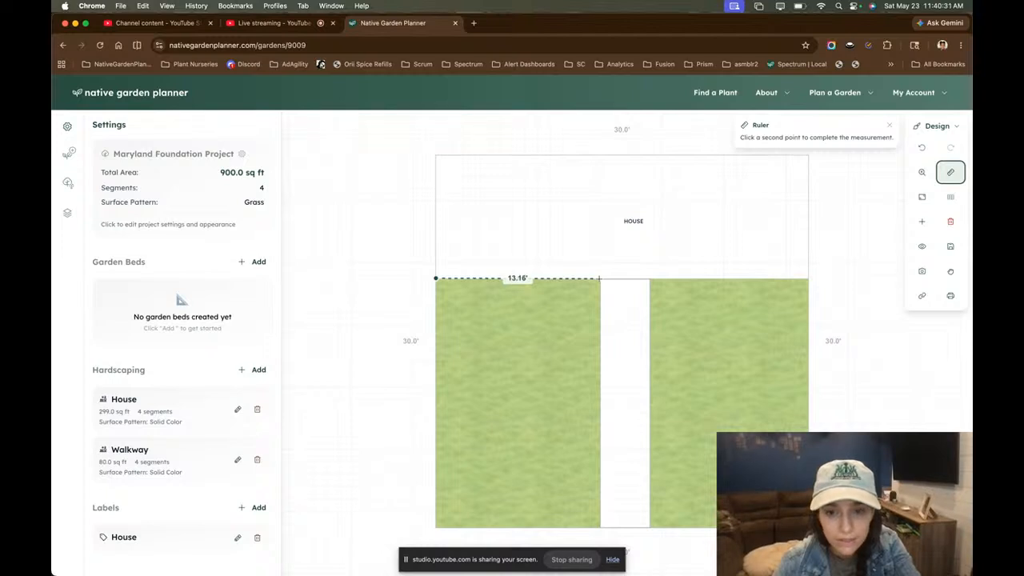
left_click(599, 278)
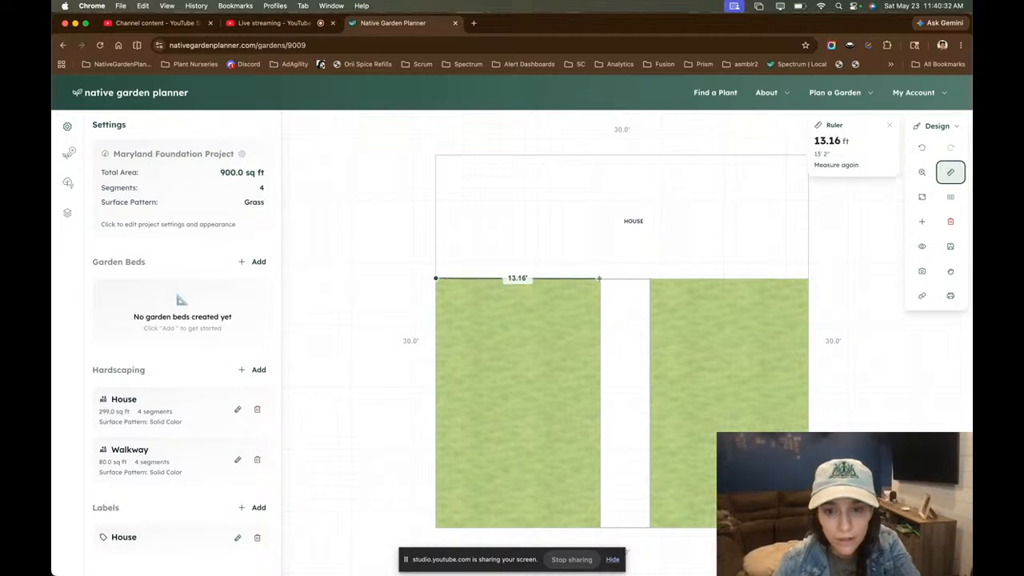
left_click(890, 128)
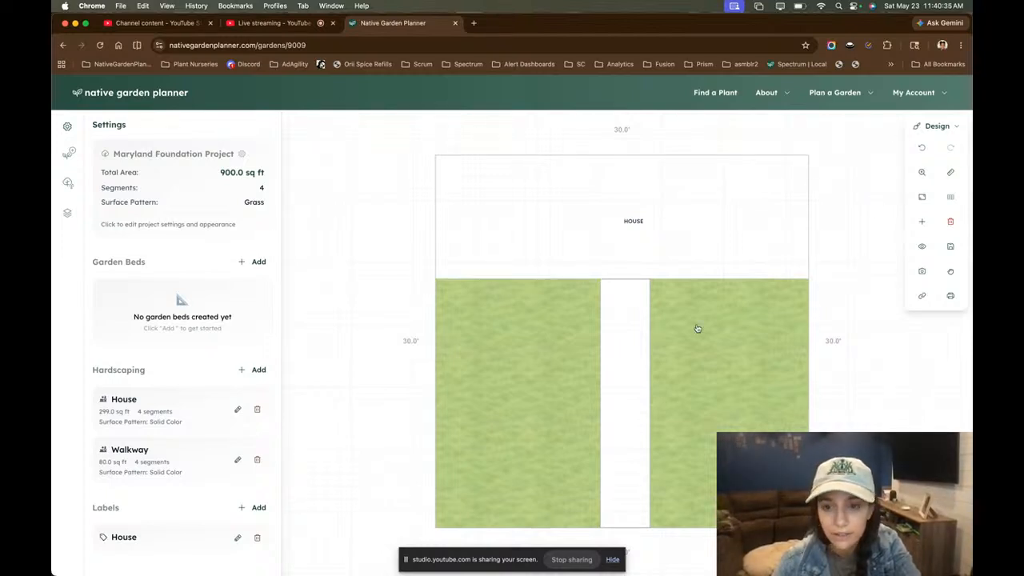
- Shift the Walkway about 0.5 ft toward the plot's left side to centre it, keeping it against the House's lower edge
scroll(697, 328, "up", 2)
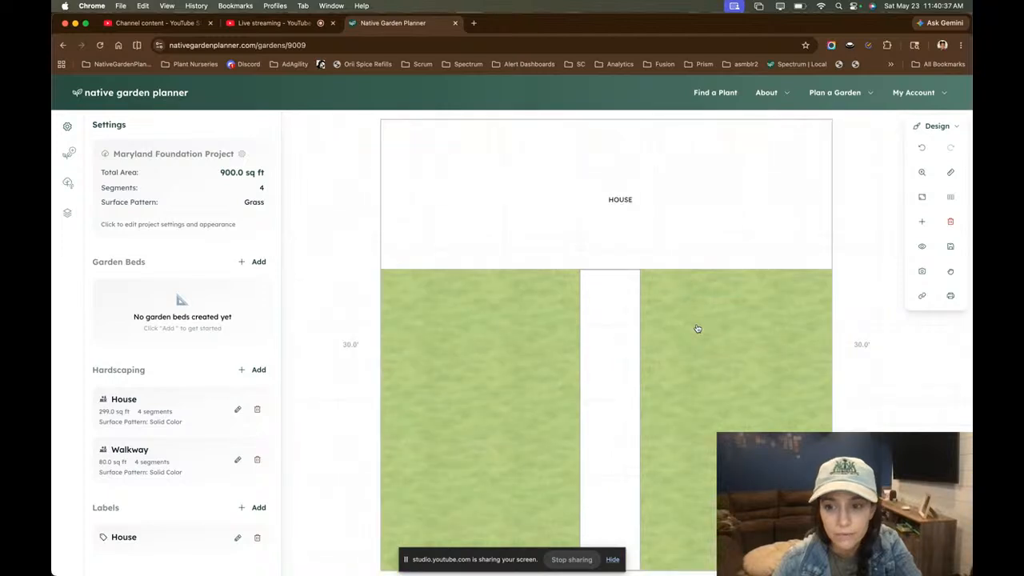
left_click(617, 318)
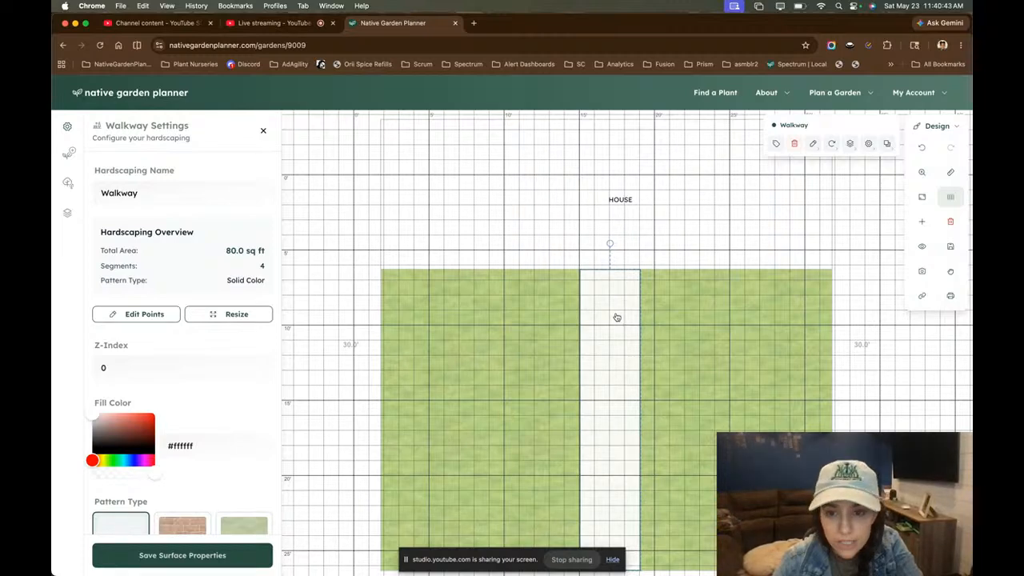
left_click_drag(616, 317, 614, 317)
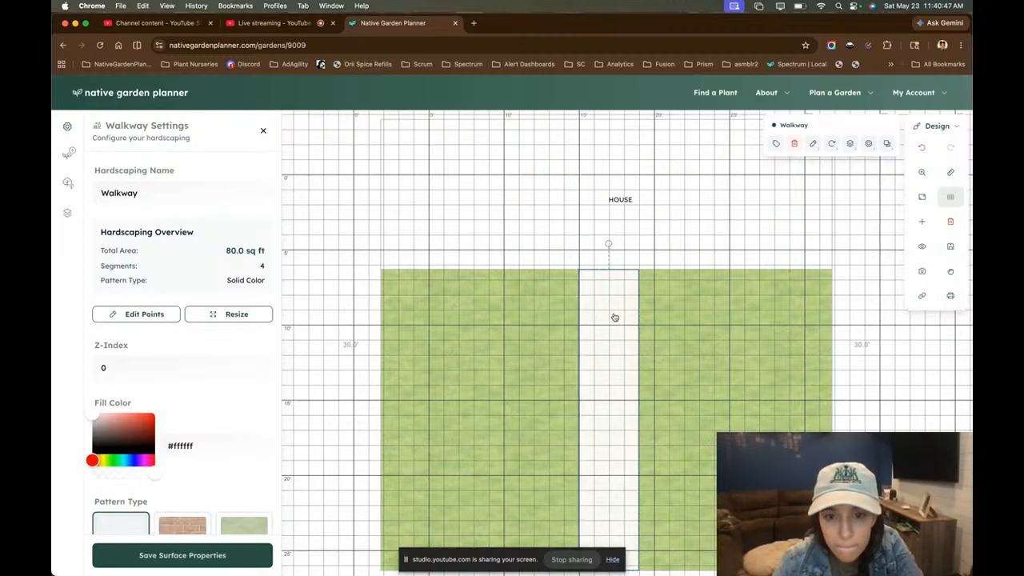
key("Left")
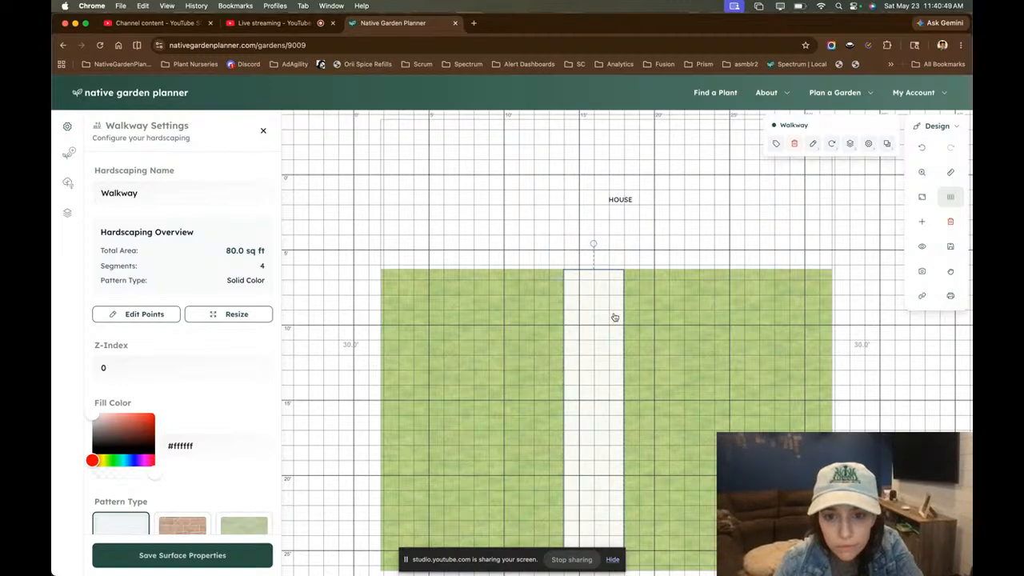
key("Right")
key("Left")
key("Left")
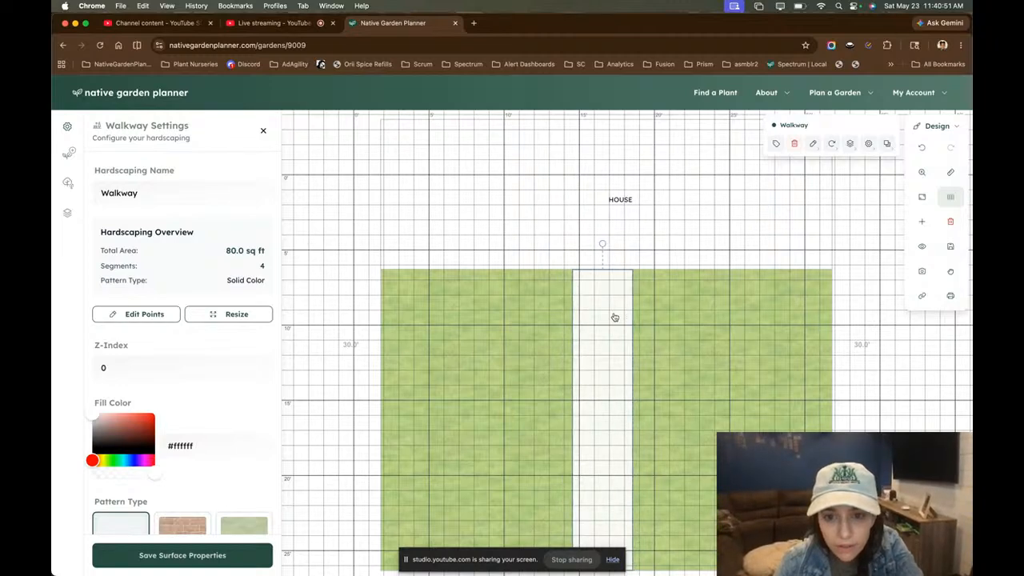
left_click(848, 353)
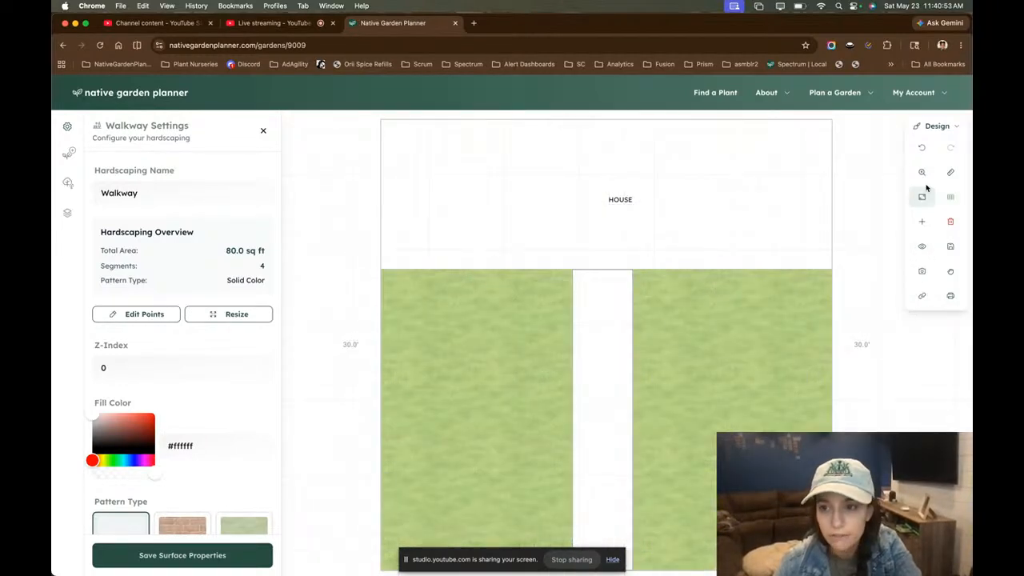
- Examine the plan at different zoom levels, resetting the zoom and fitting the whole garden in view
left_click(922, 174)
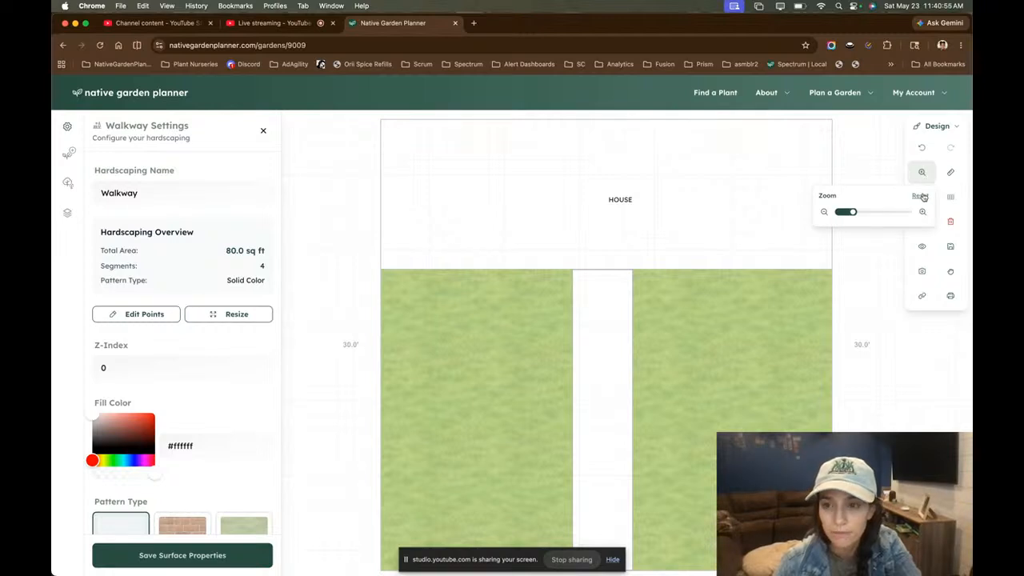
left_click(878, 347)
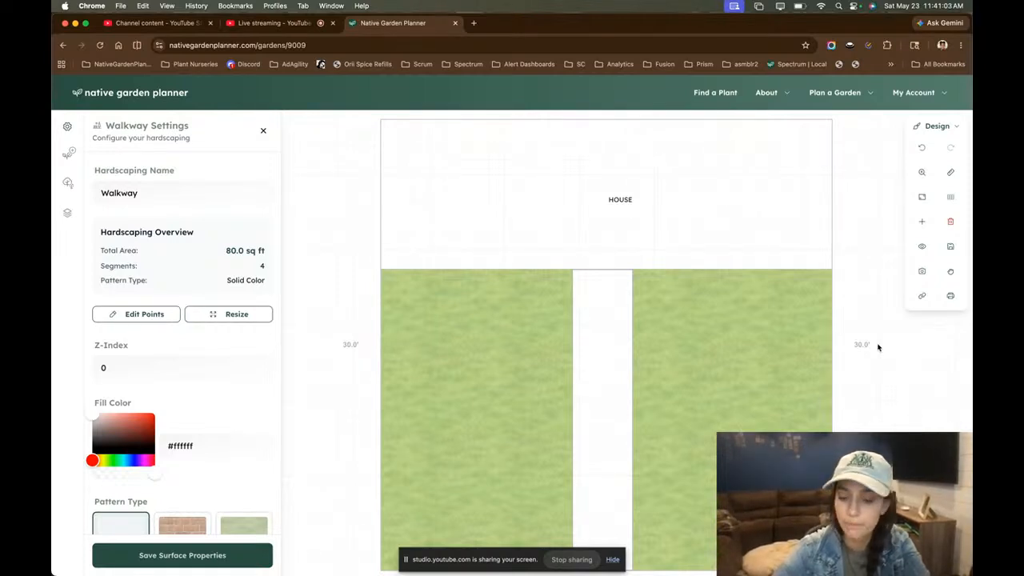
scroll(877, 347, "up", 5)
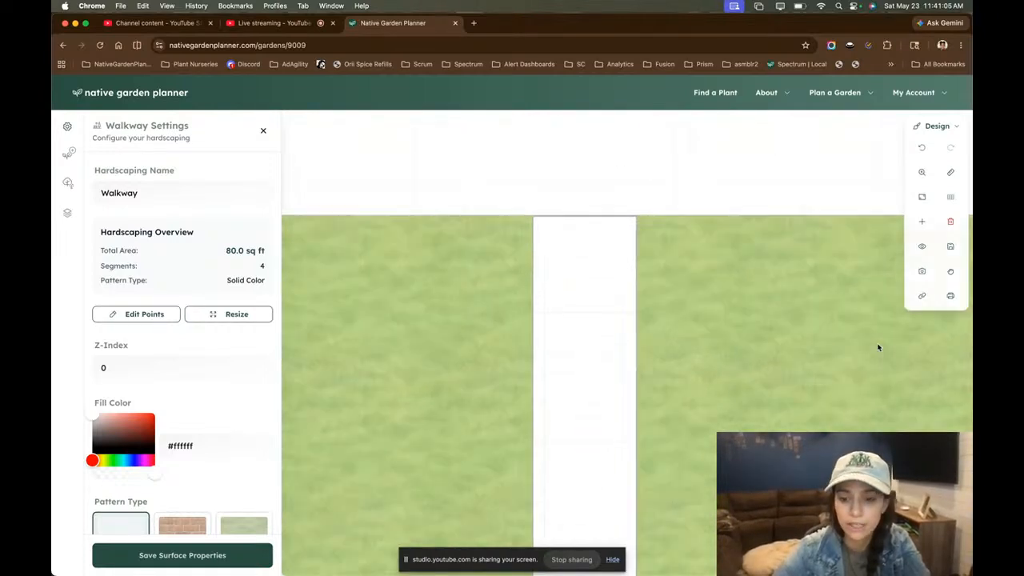
scroll(877, 346, "down", 3)
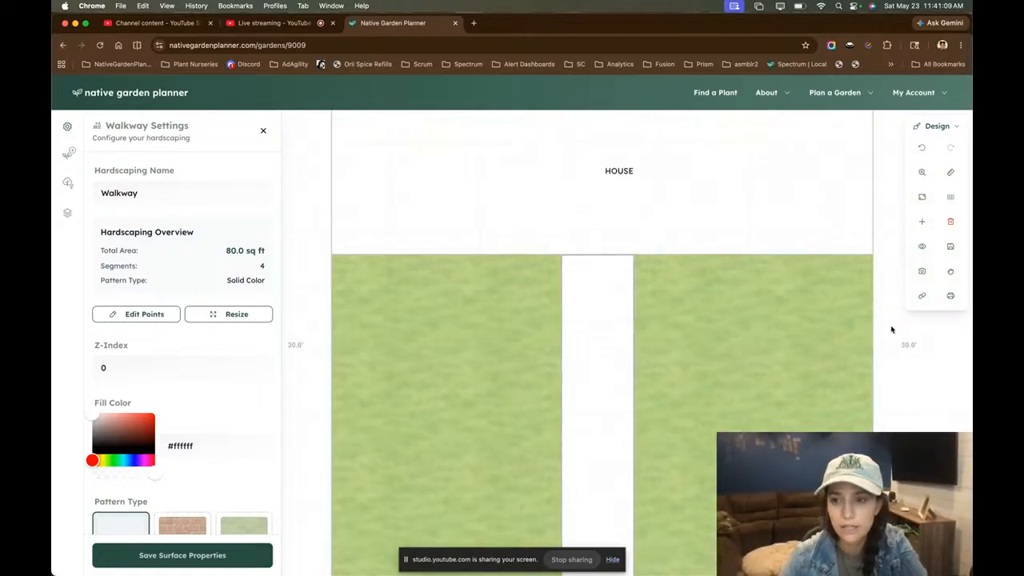
left_click(921, 172)
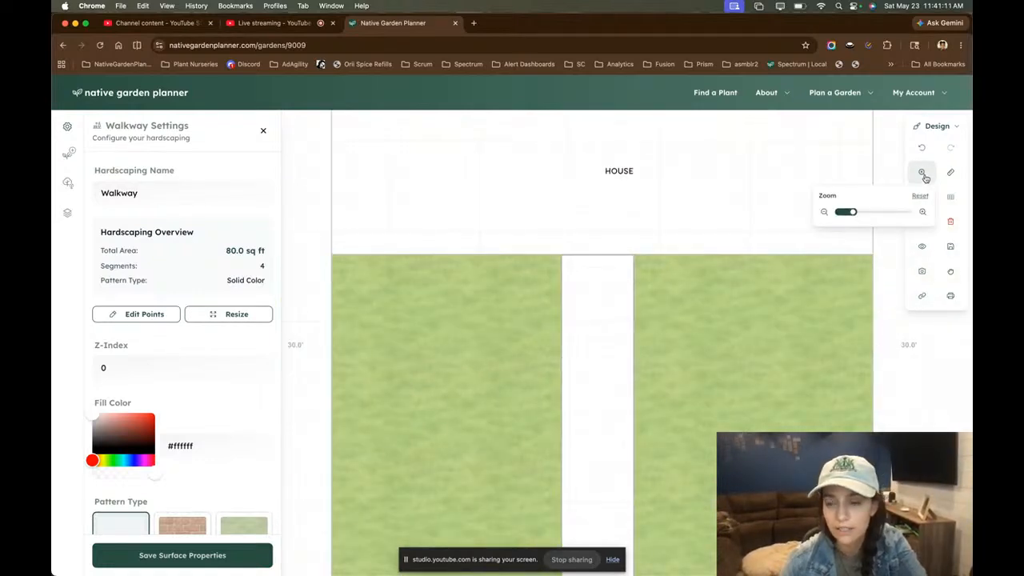
left_click(917, 197)
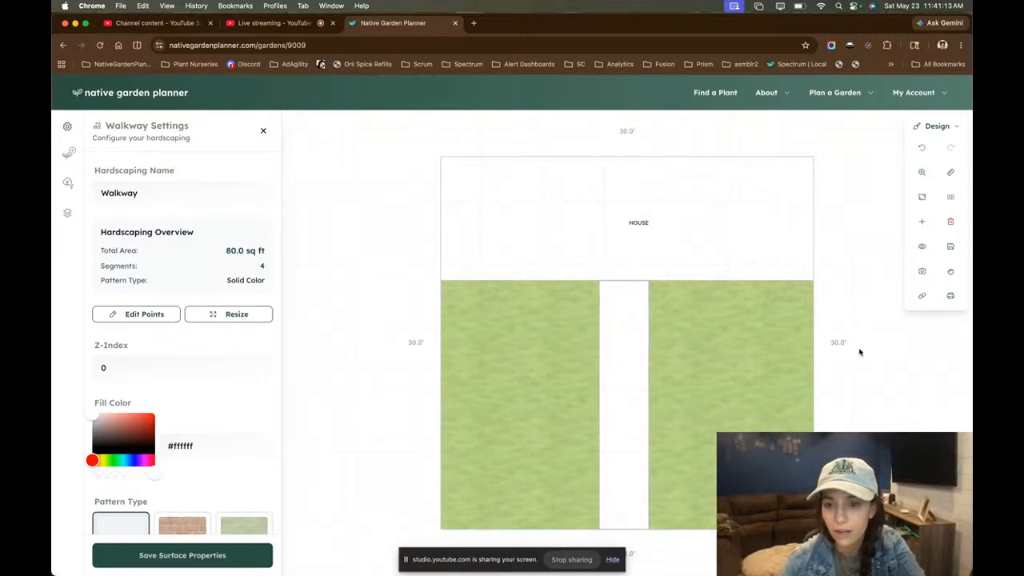
scroll(860, 352, "up", 3)
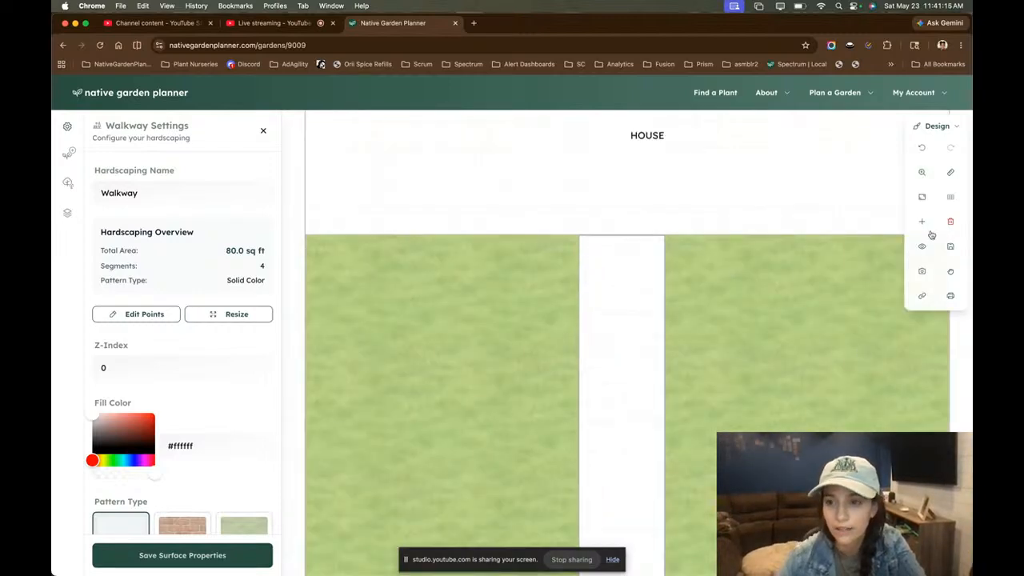
left_click(922, 197)
scroll(855, 300, "down", 4)
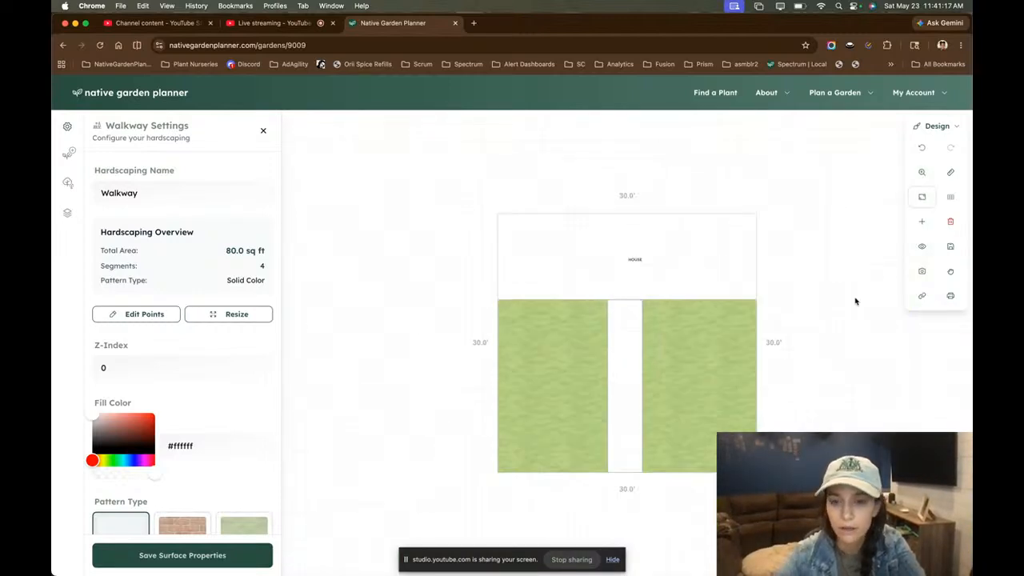
scroll(855, 301, "down", 2)
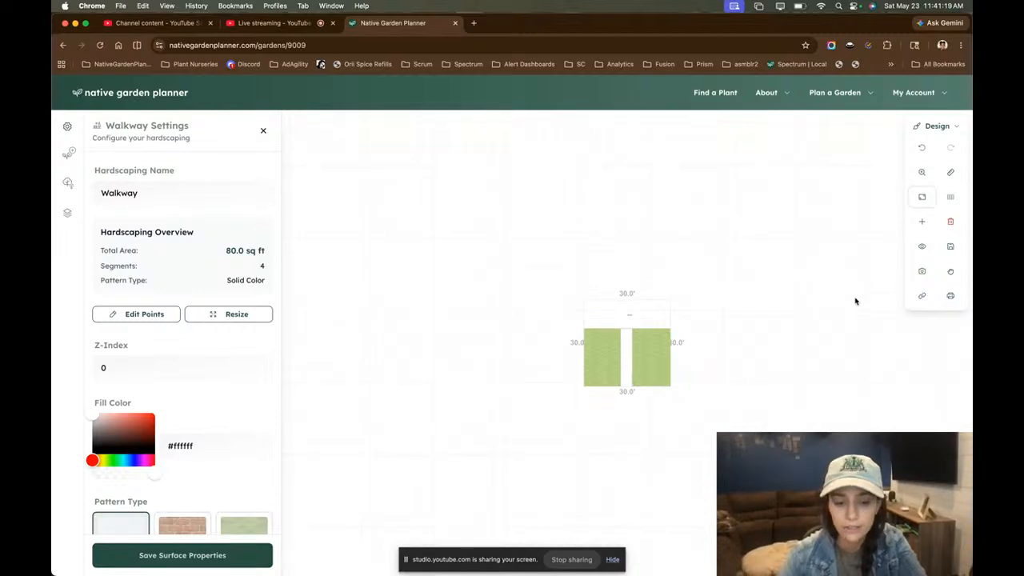
scroll(855, 301, "up", 5)
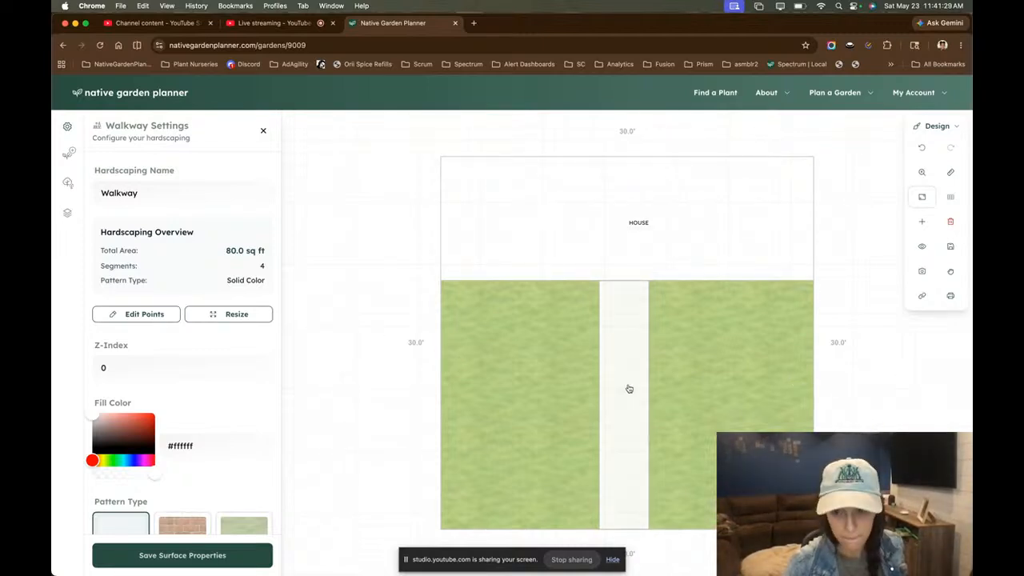
- Add a label to the Walkway hardscaping area and centre it across the width of the strip
left_click(607, 345)
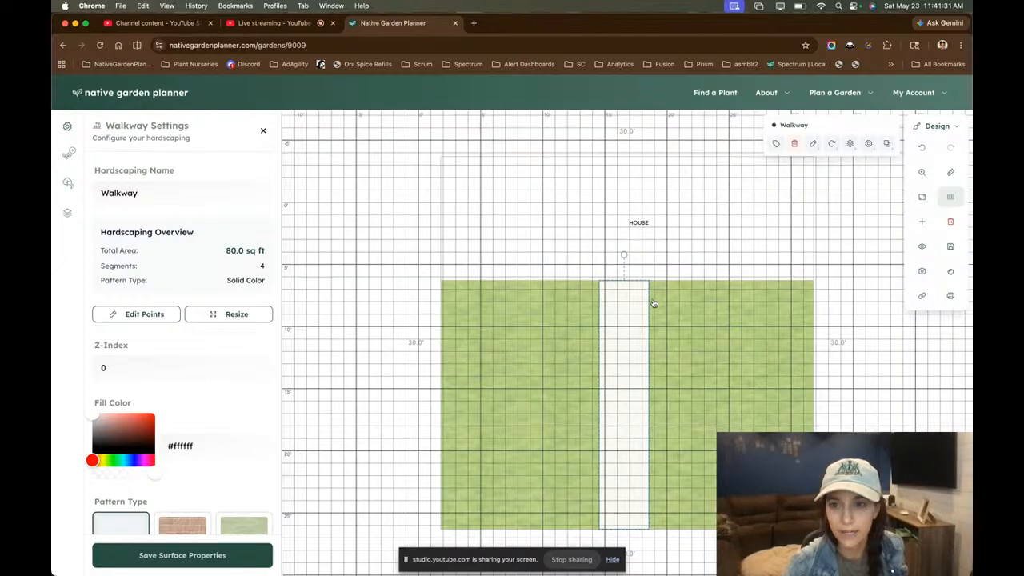
left_click(775, 143)
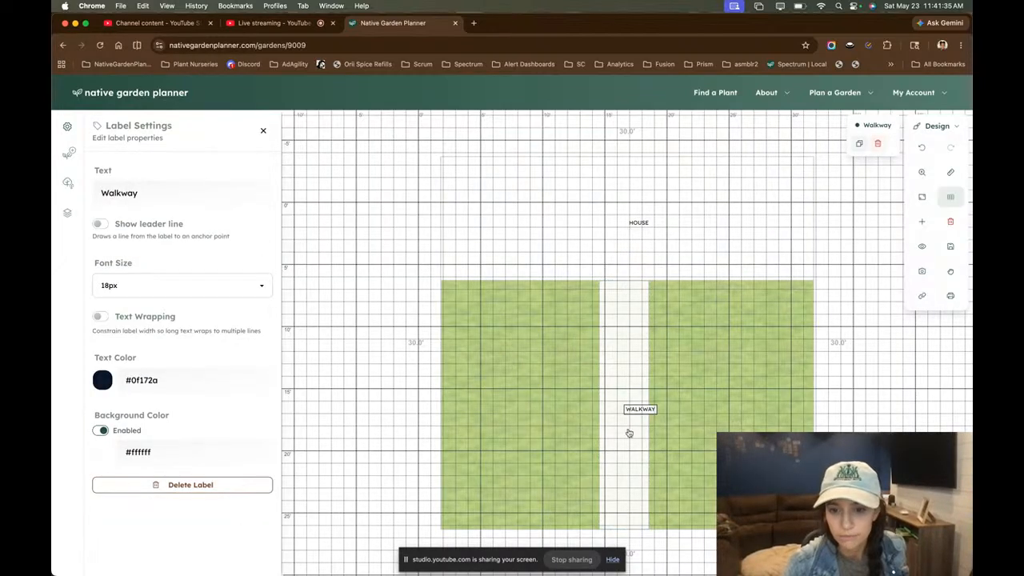
left_click_drag(644, 412, 627, 414)
left_click(857, 430)
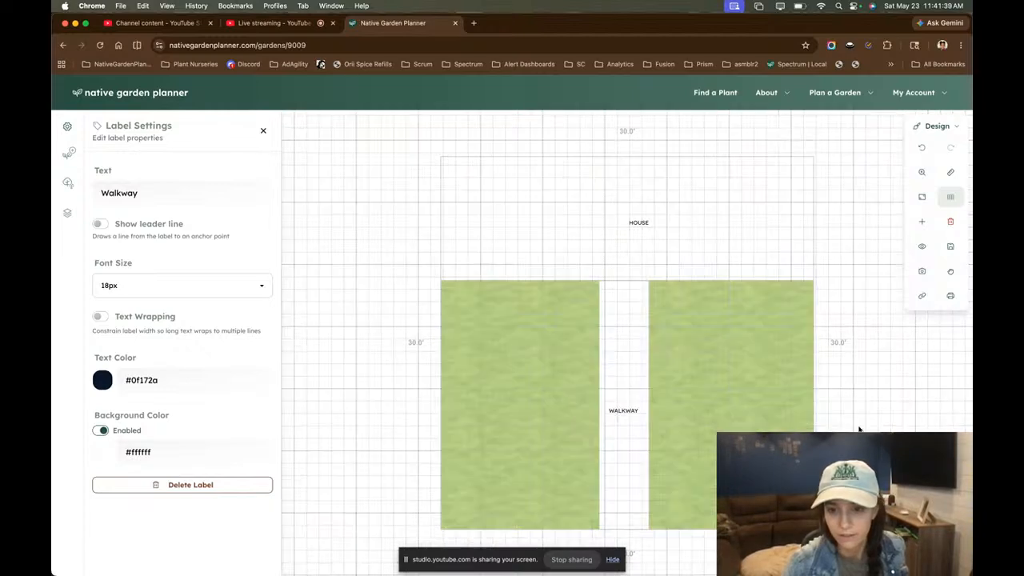
- Add a rectangular garden bed of about 12.7 by 4 ft against the House's lower edge, between the plot's left edge and the Walkway
left_click(919, 223)
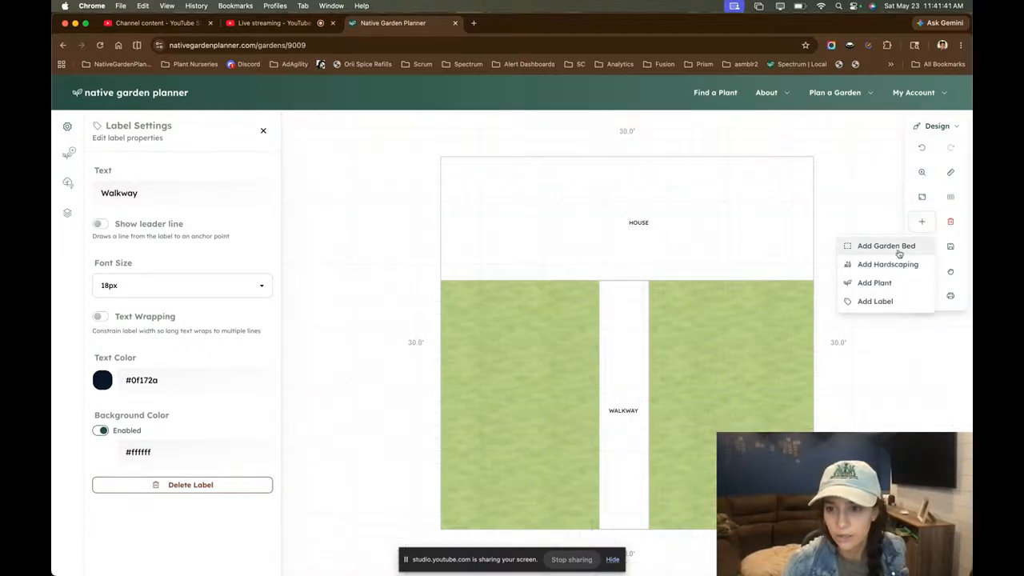
left_click(894, 247)
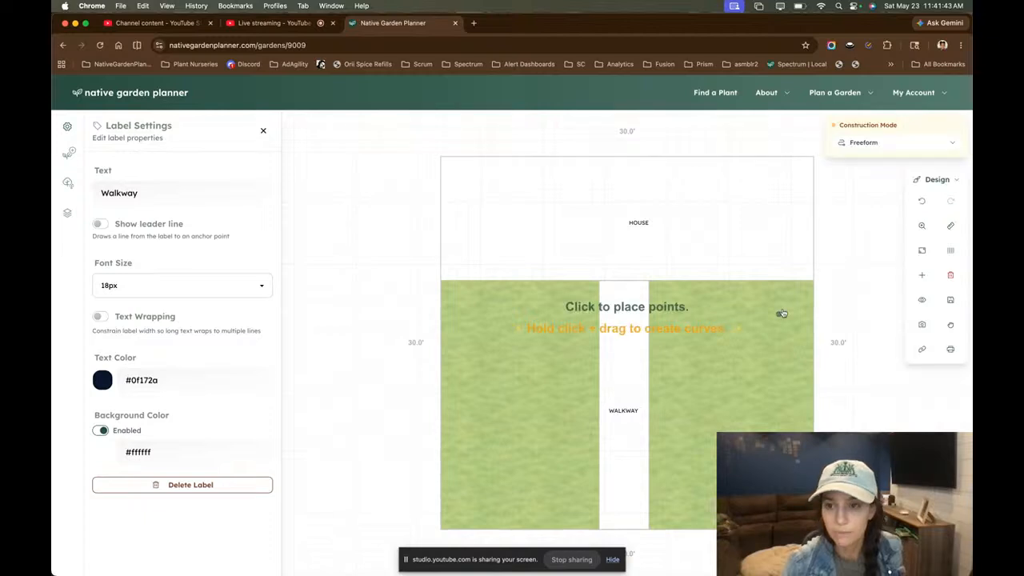
left_click(854, 143)
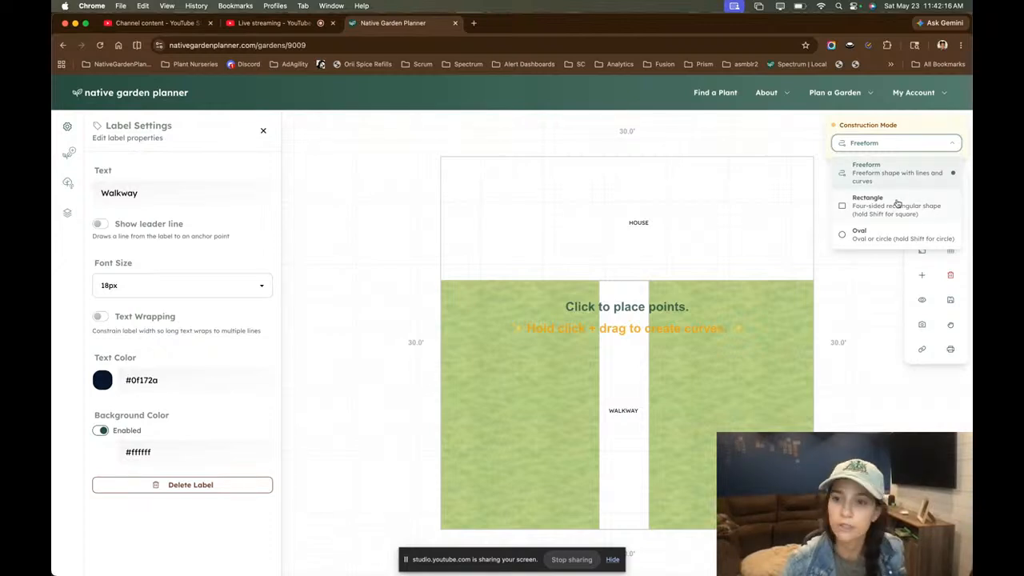
left_click(897, 205)
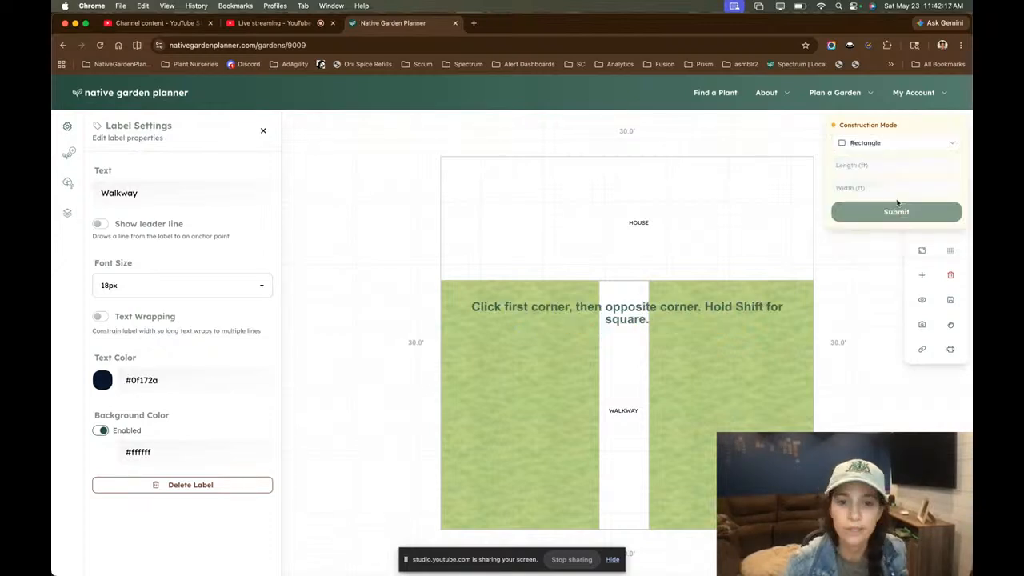
left_click(440, 280)
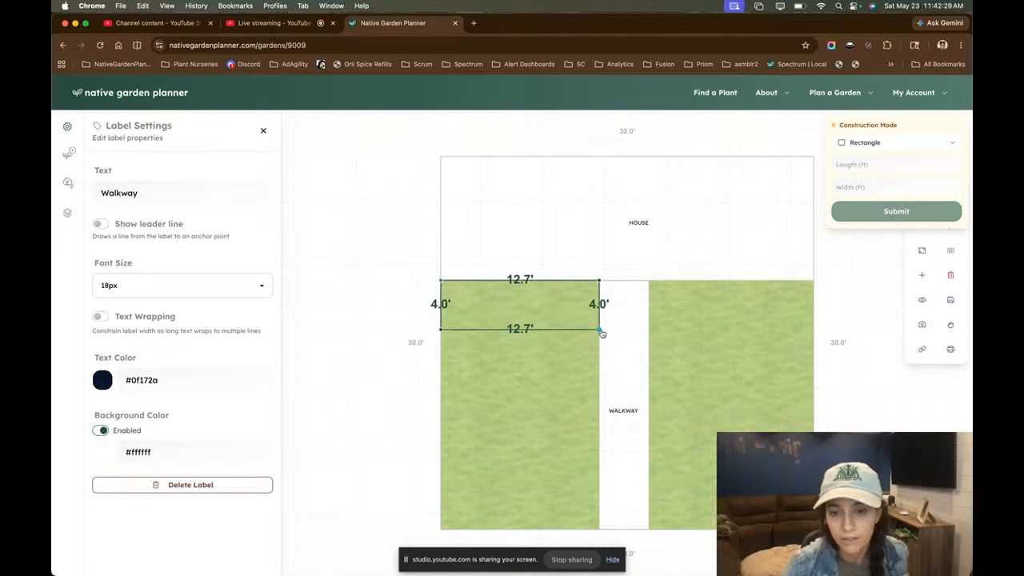
left_click(601, 332)
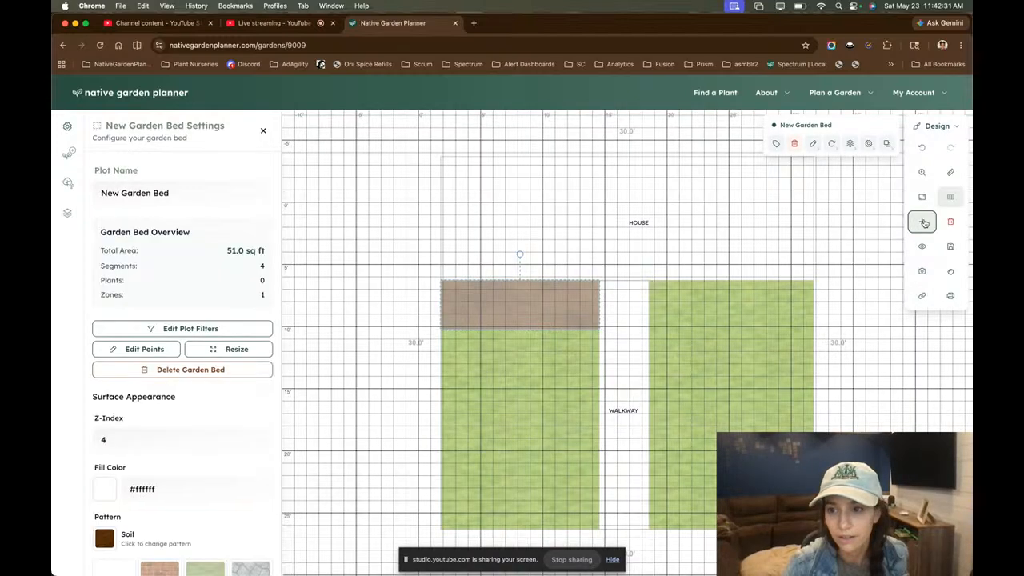
- Add a matching rectangular garden bed of about 53 sq ft along the House's lower edge, between the Walkway and the plot's right edge
left_click(923, 223)
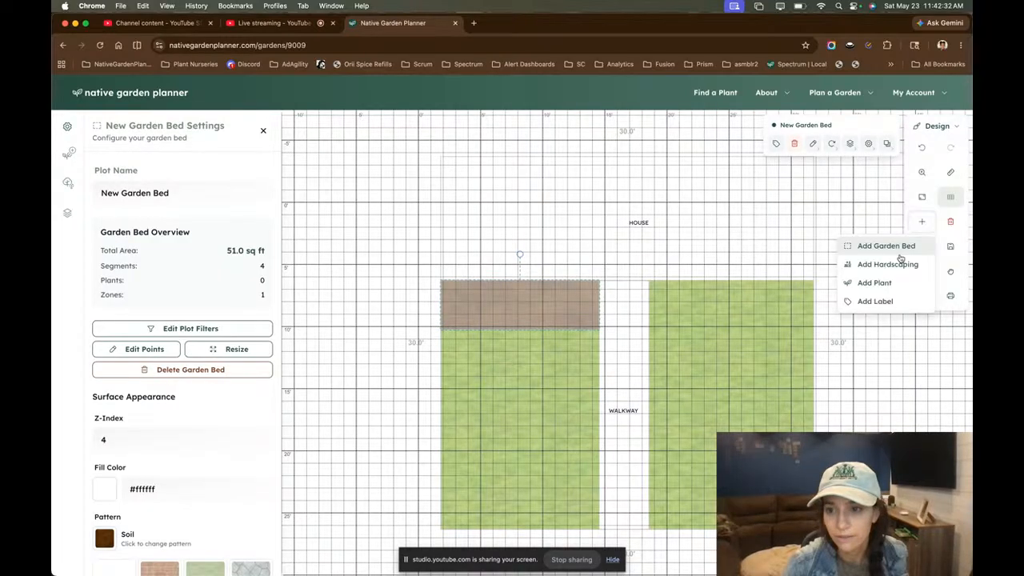
left_click(896, 246)
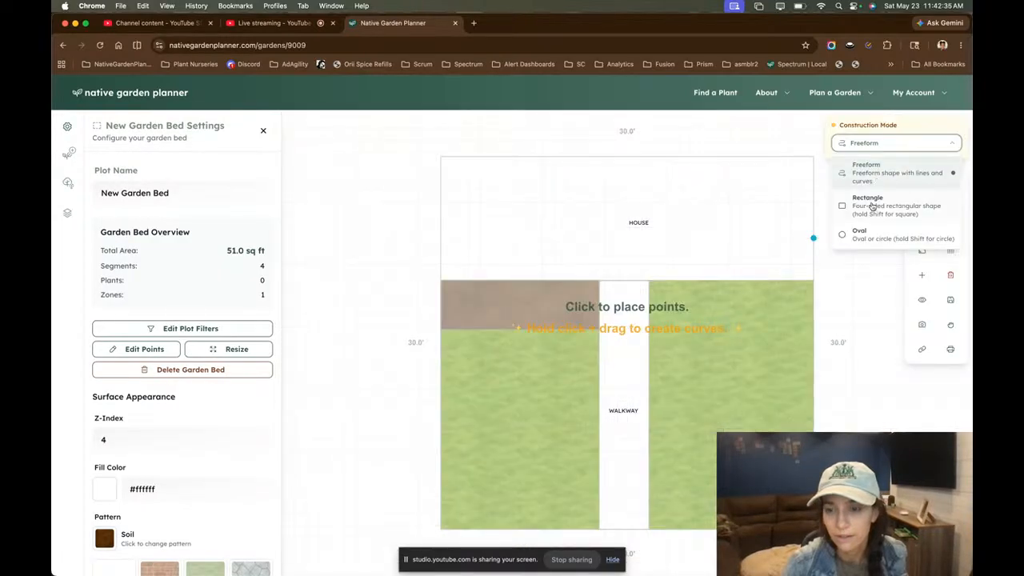
left_click(871, 206)
left_click(814, 280)
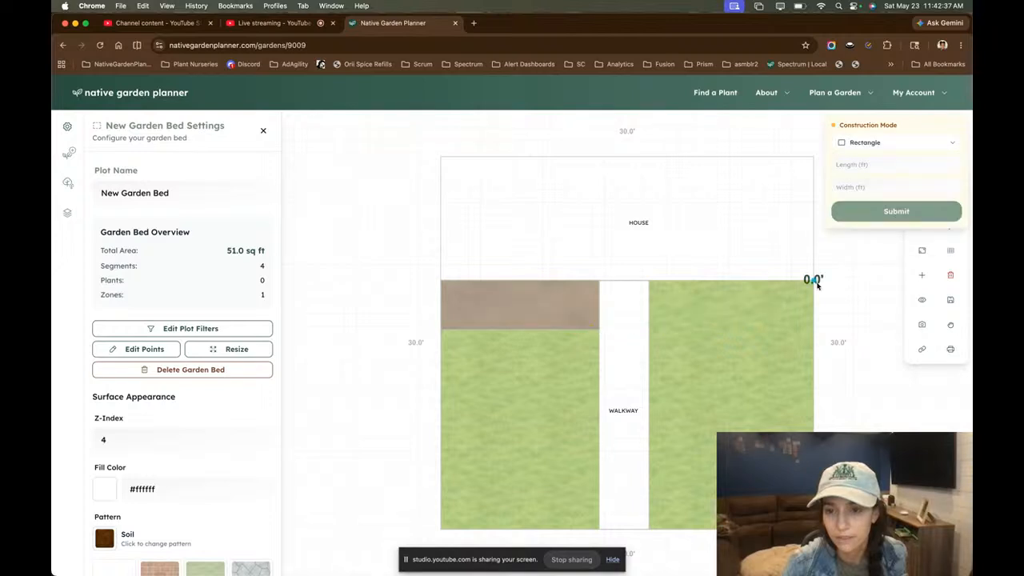
left_click(662, 334)
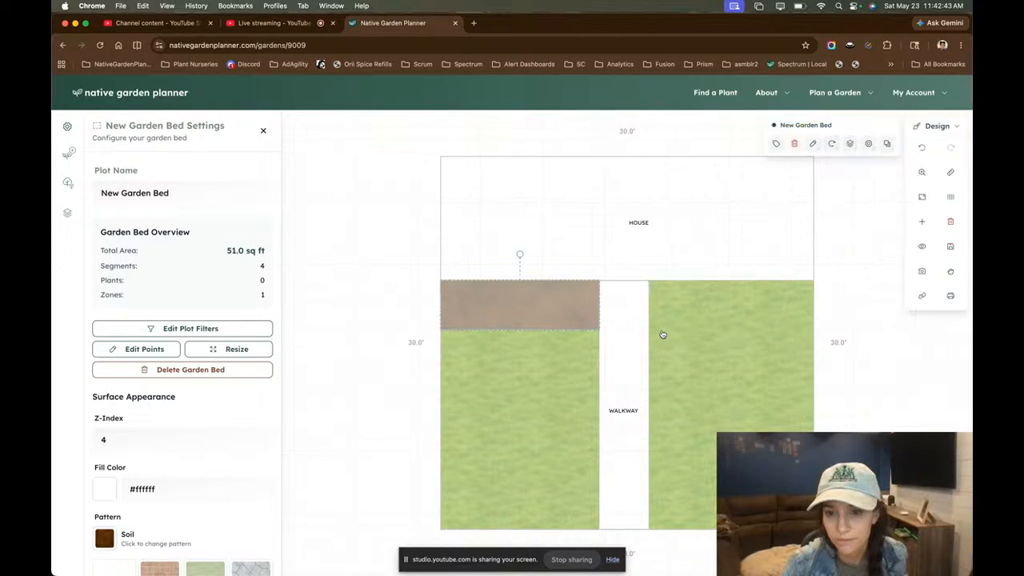
left_click(392, 381)
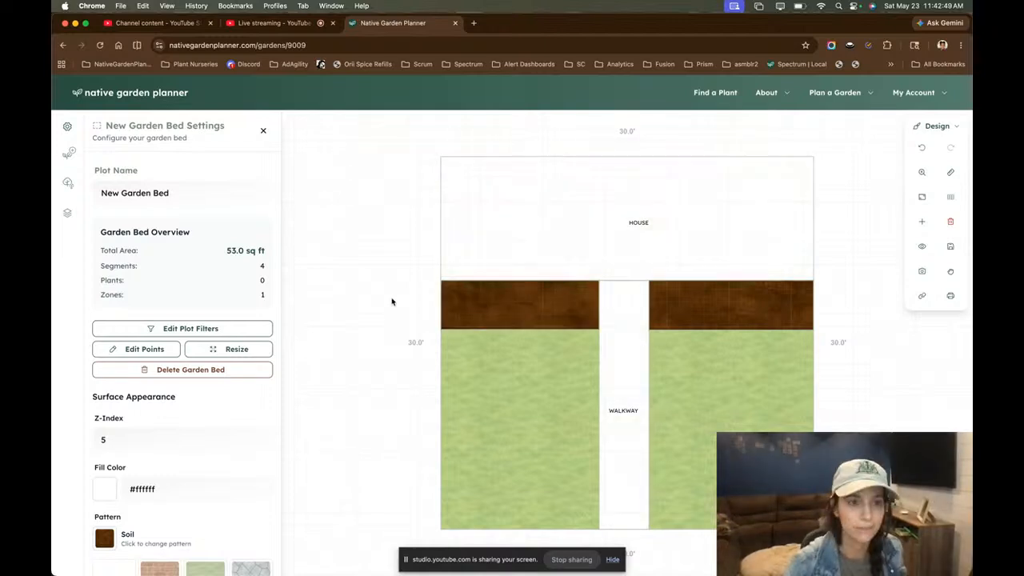
- Close the garden bed settings and review the project's lists of garden beds, hardscaping and labels
left_click(262, 132)
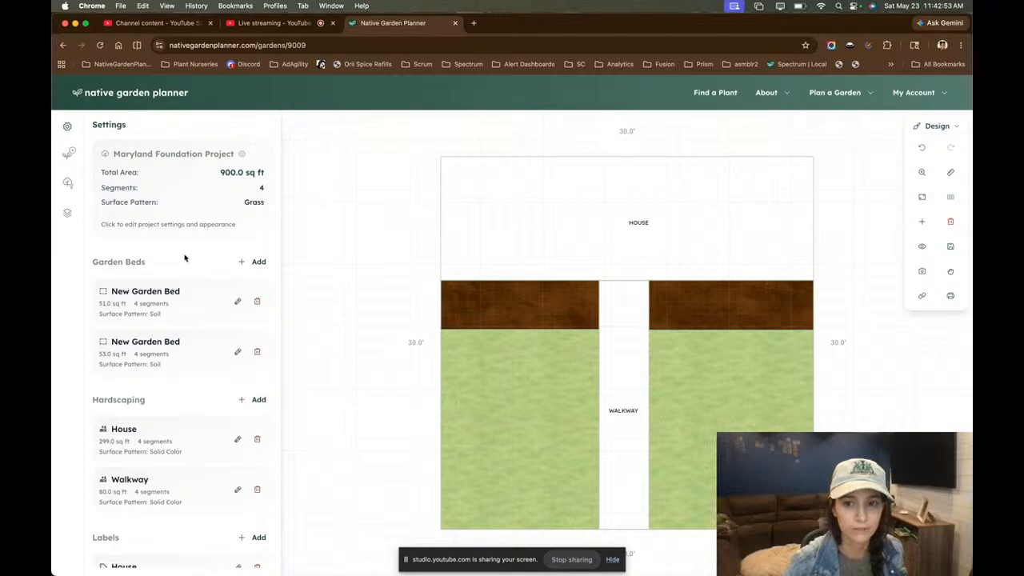
left_click(62, 163)
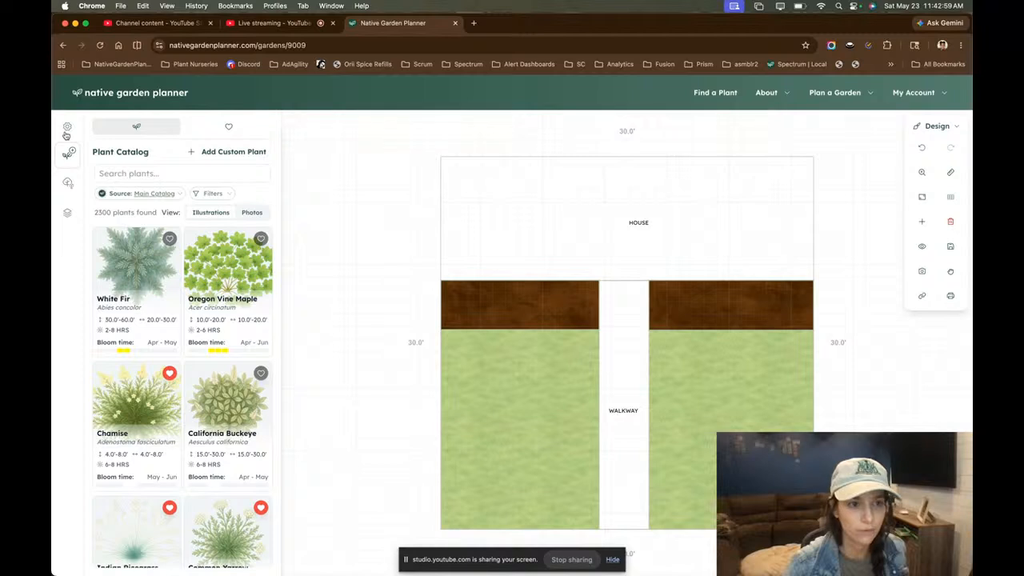
left_click(68, 126)
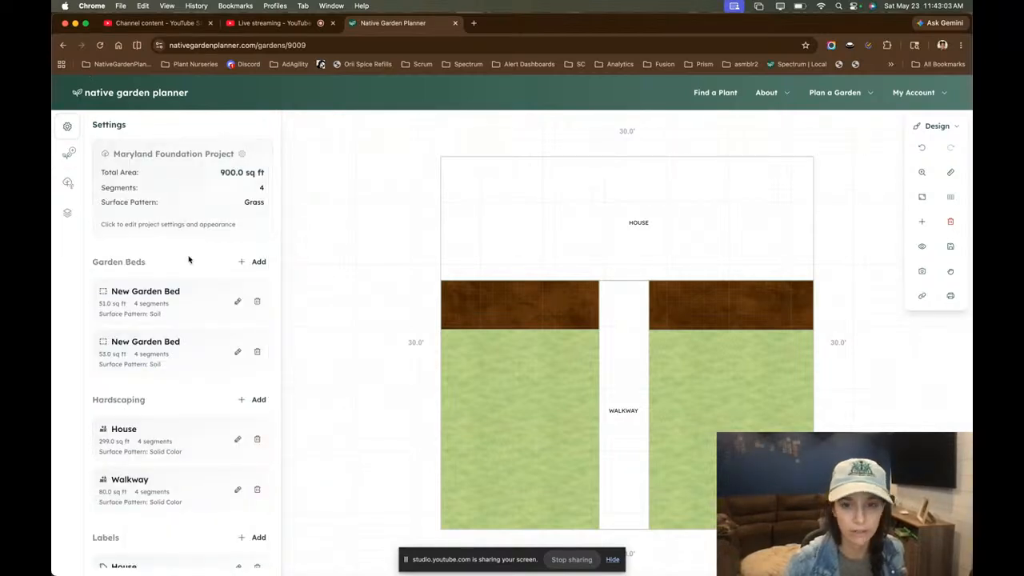
scroll(187, 283, "down", 5)
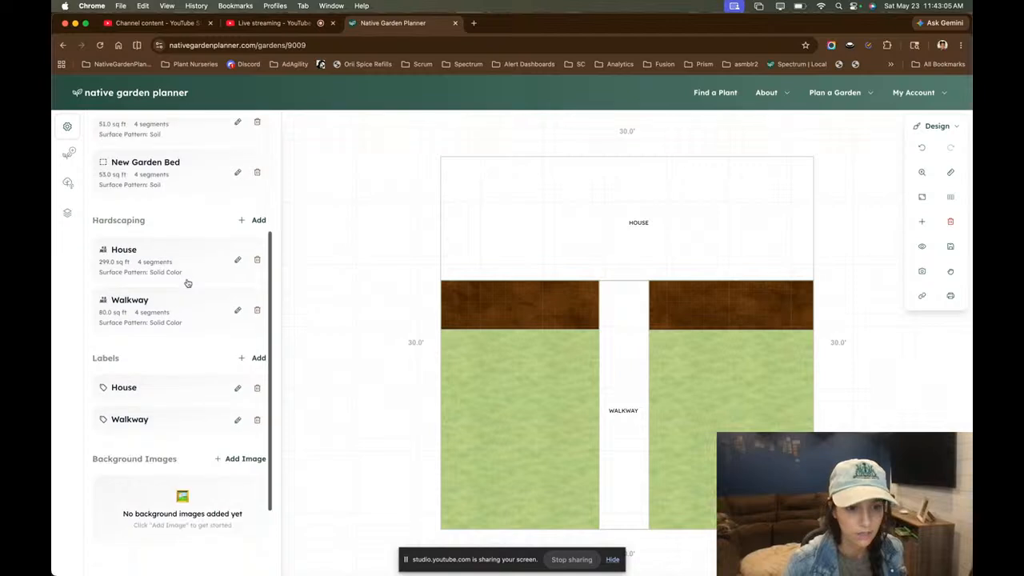
scroll(187, 283, "up", 5)
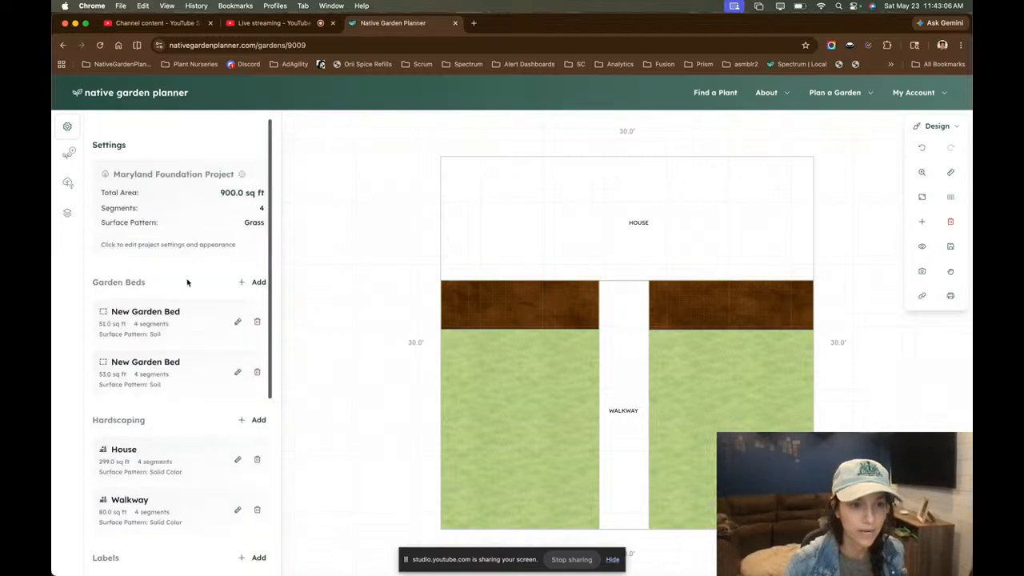
- Browse the plant catalog's My Plants and Main Catalog sources and view the blank custom plant form without saving a plant
left_click(63, 159)
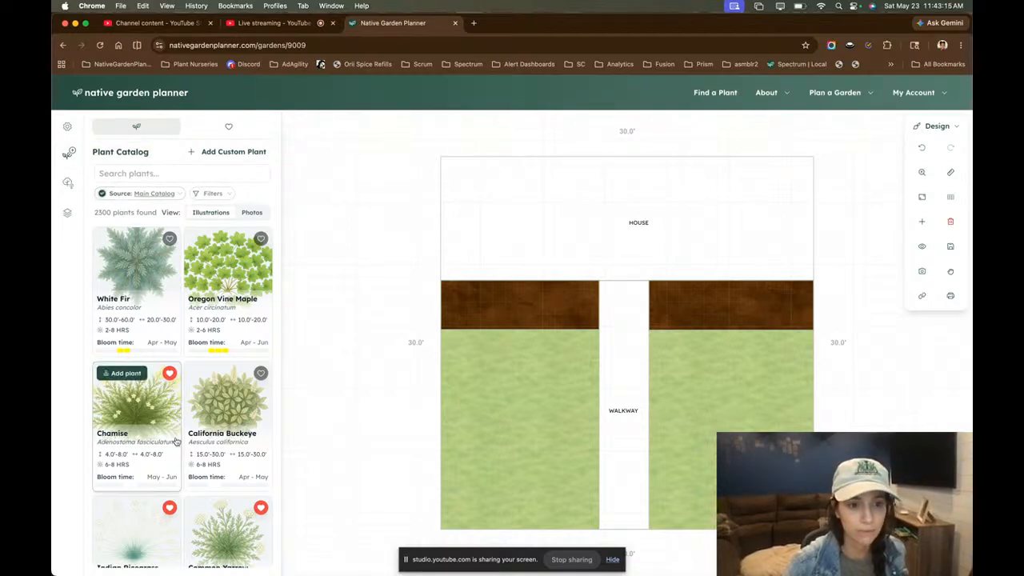
left_click(127, 193)
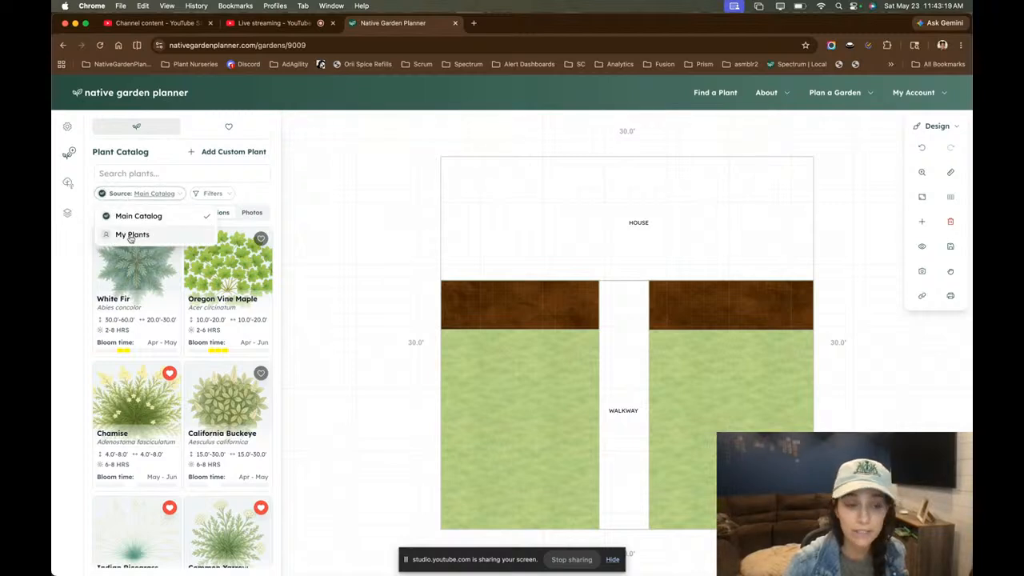
left_click(131, 235)
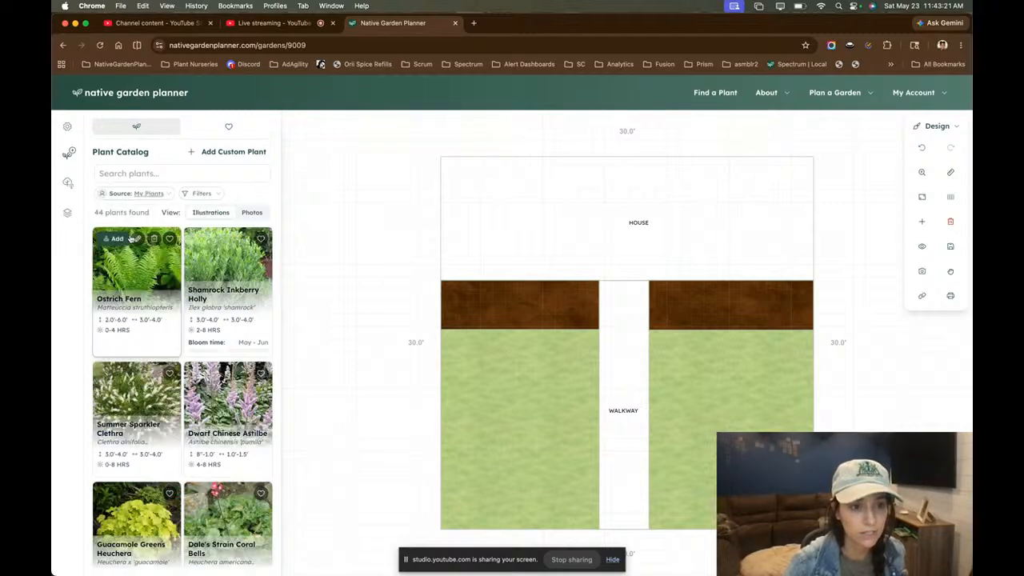
left_click(134, 193)
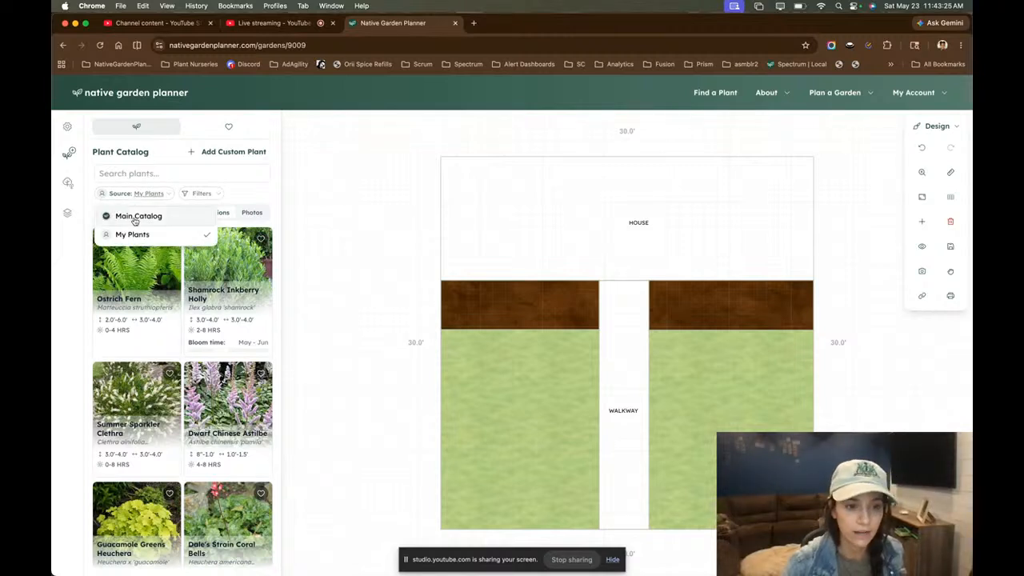
left_click(134, 217)
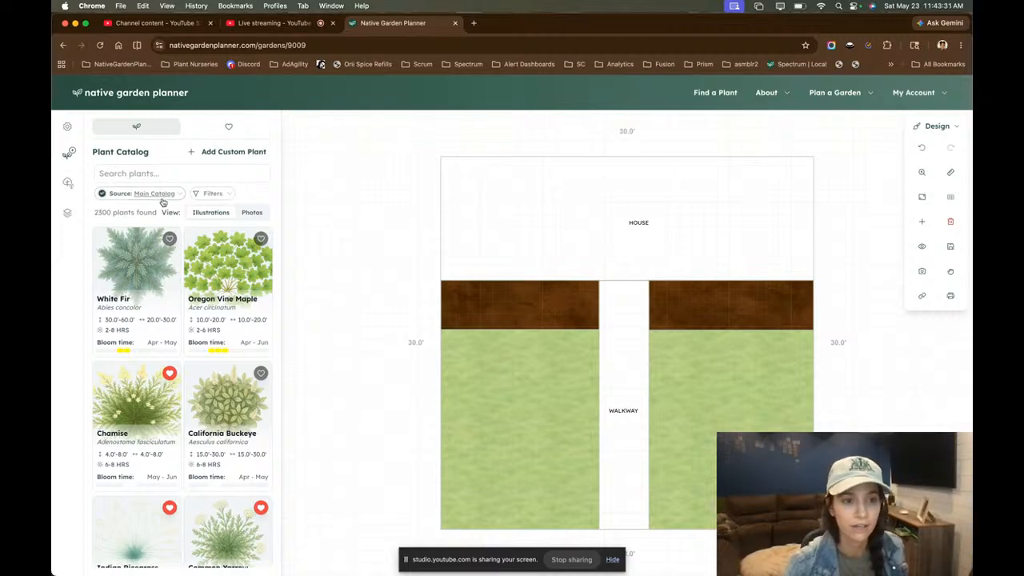
left_click(228, 151)
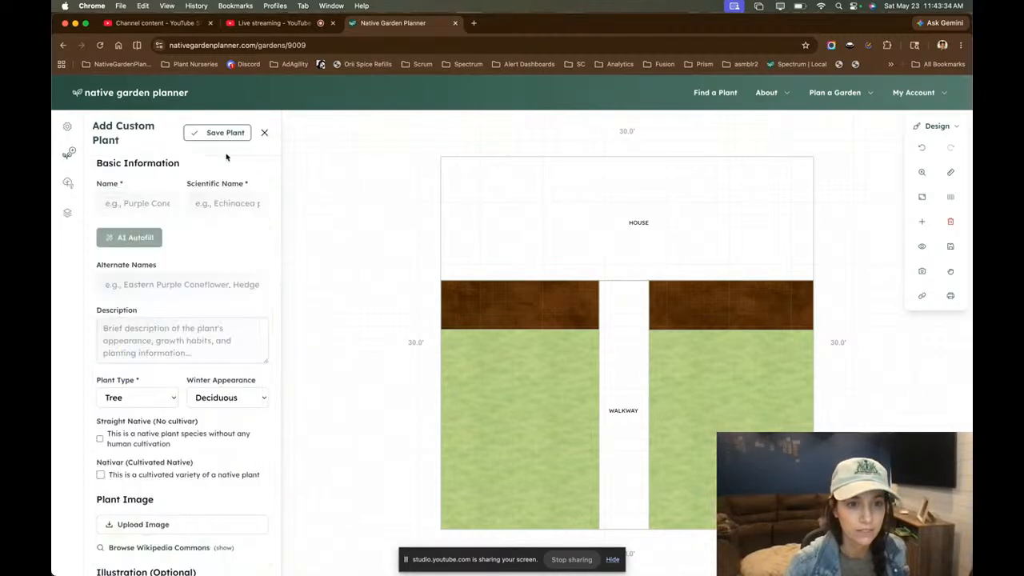
left_click(264, 134)
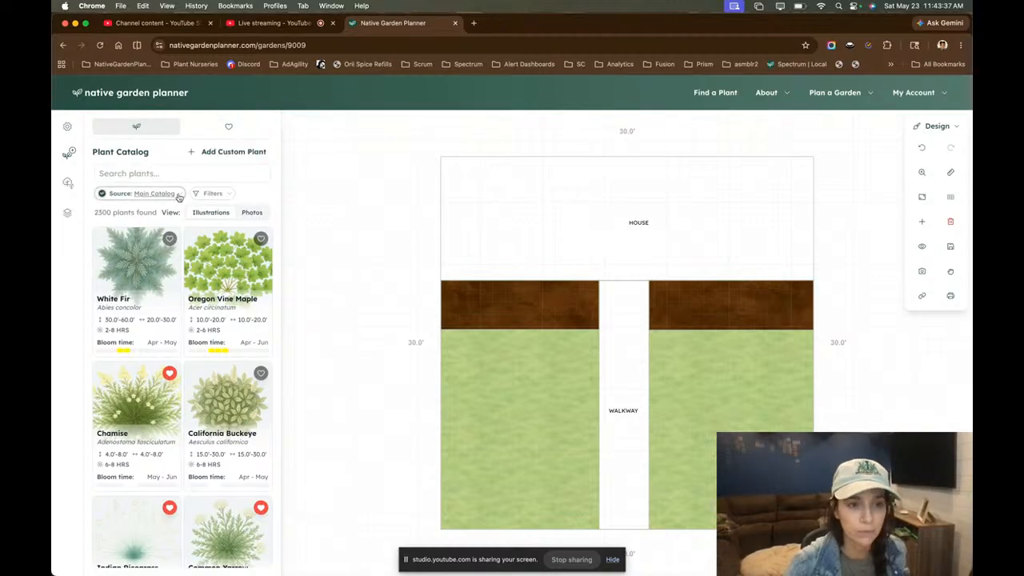
- Compare the plants offered by My Plants and the Main Catalog, ending with the Main Catalog as source
left_click(177, 194)
left_click(171, 234)
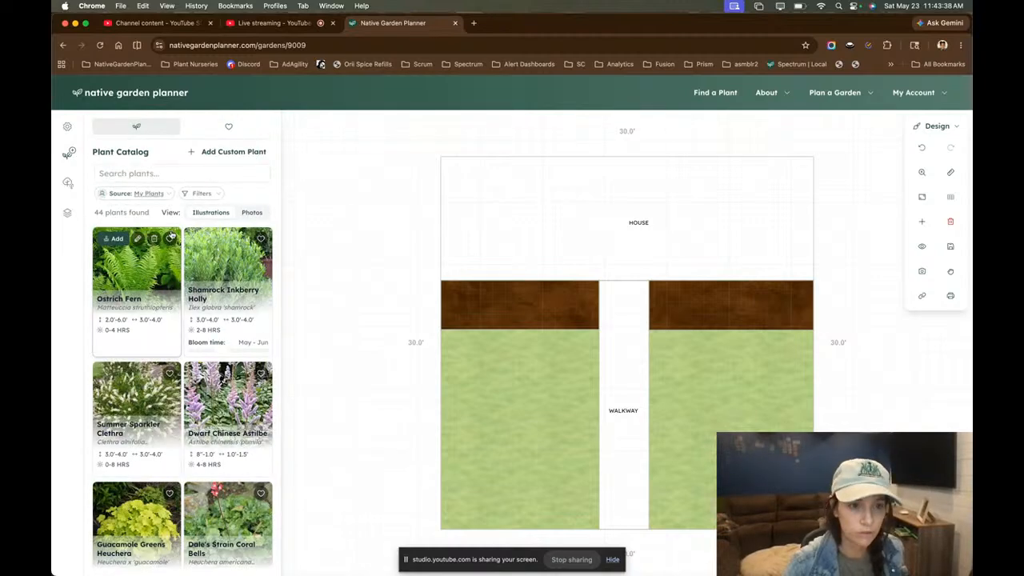
left_click(125, 196)
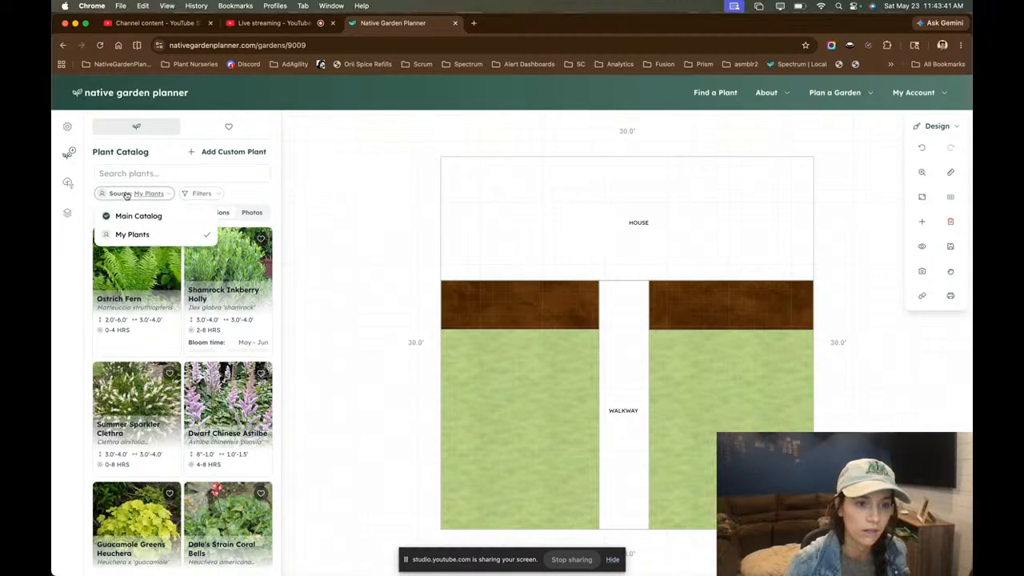
left_click(132, 216)
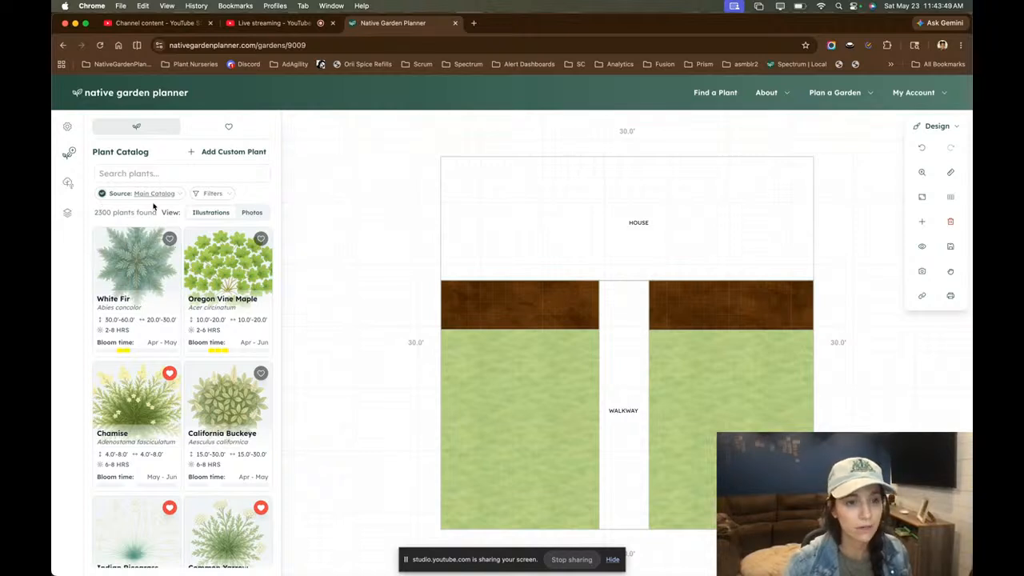
left_click(120, 194)
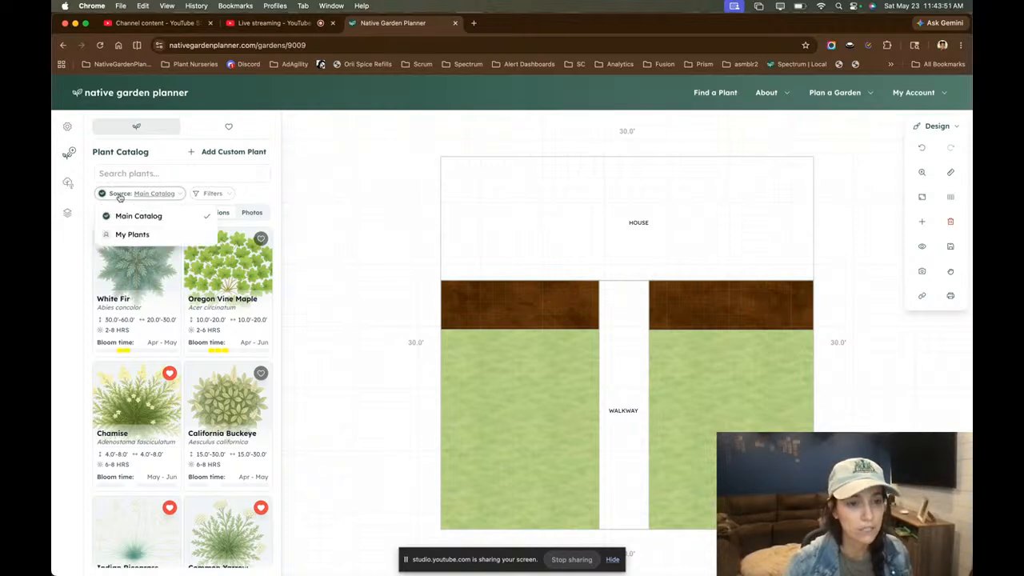
left_click(128, 235)
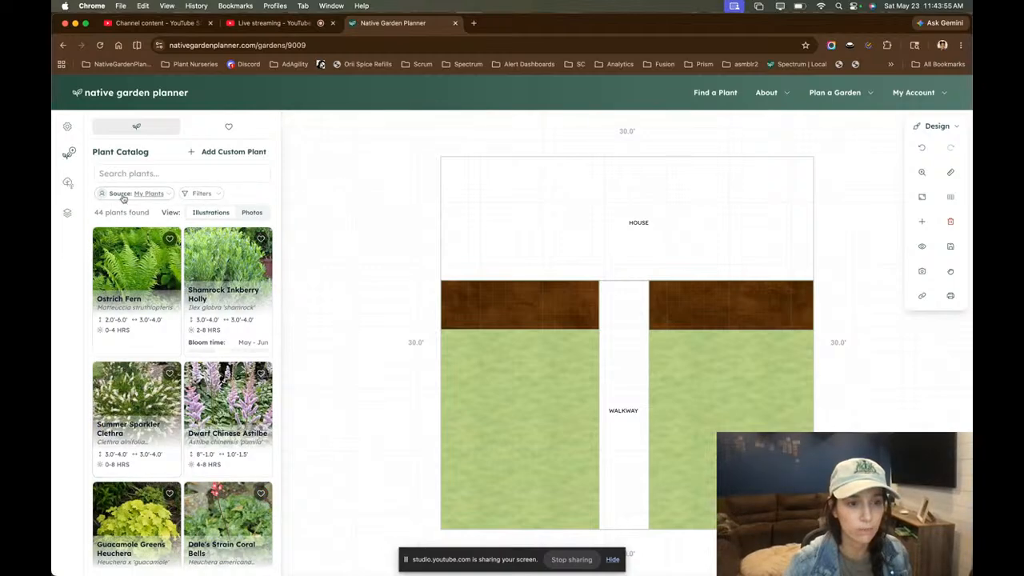
left_click(121, 195)
left_click(122, 215)
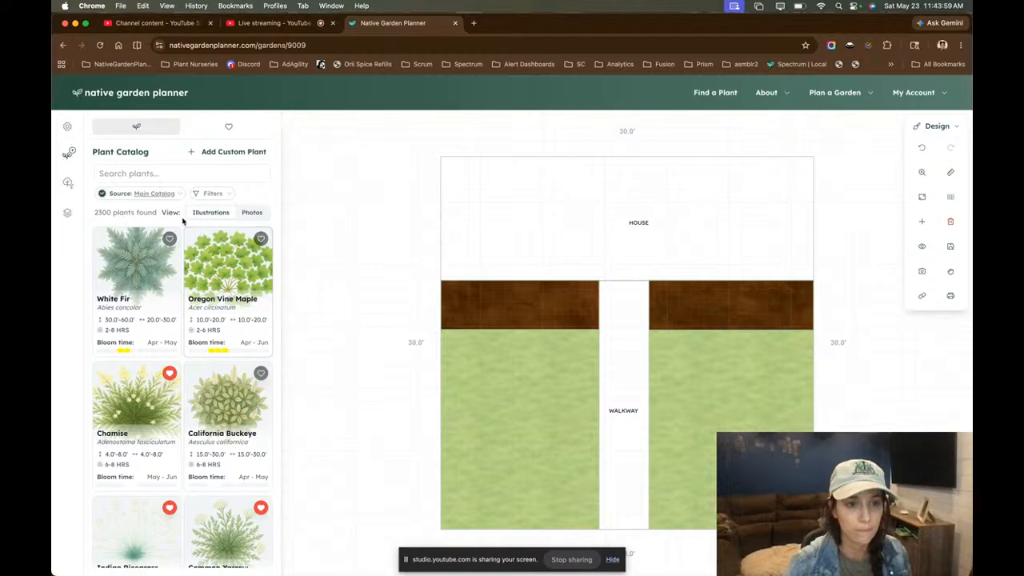
- Examine the advanced plant filters, checking the Features & Benefits options such as wildlife benefits, growth behavior and warnings, and close them without applying any
left_click(195, 198)
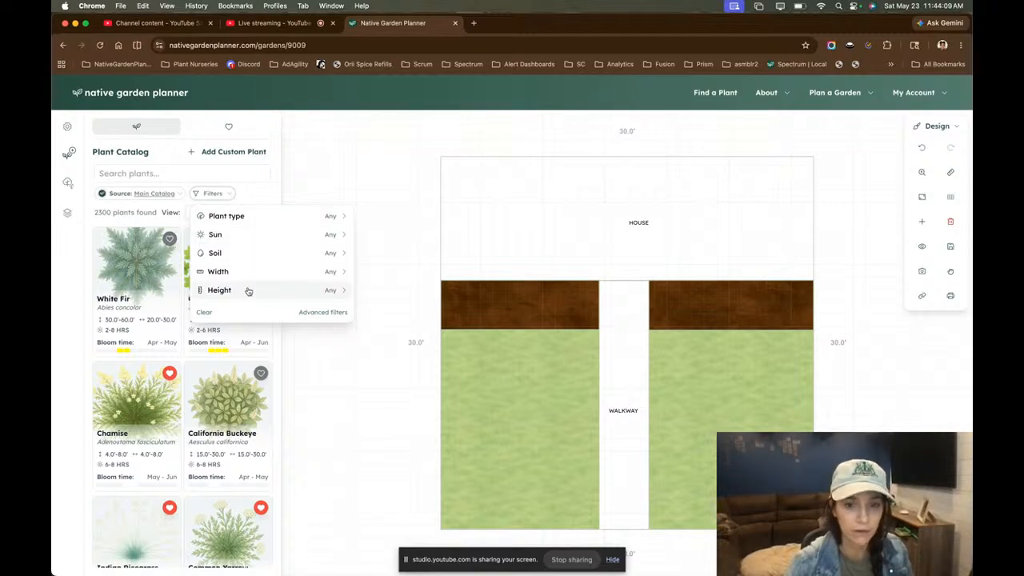
left_click(305, 317)
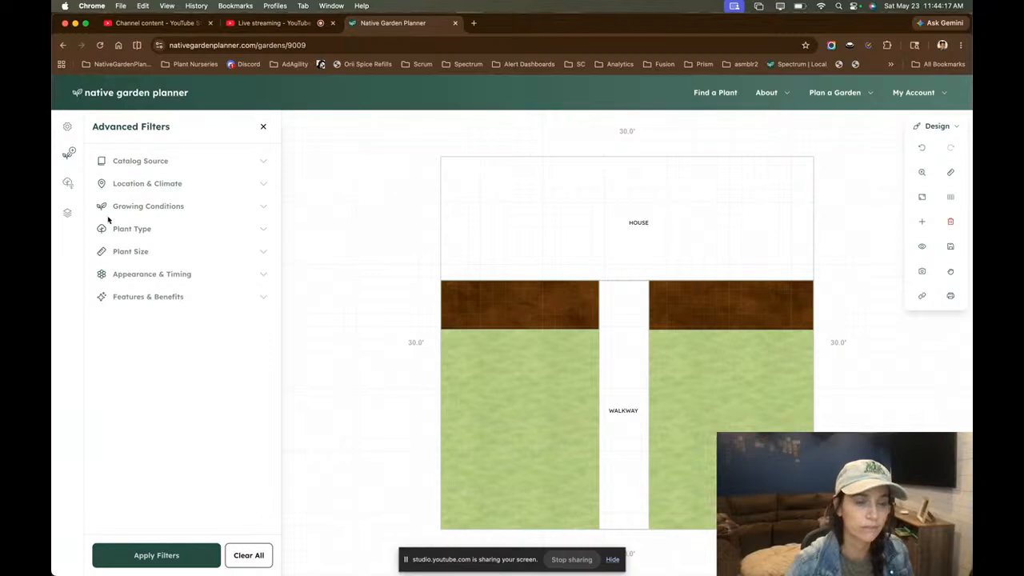
left_click(150, 295)
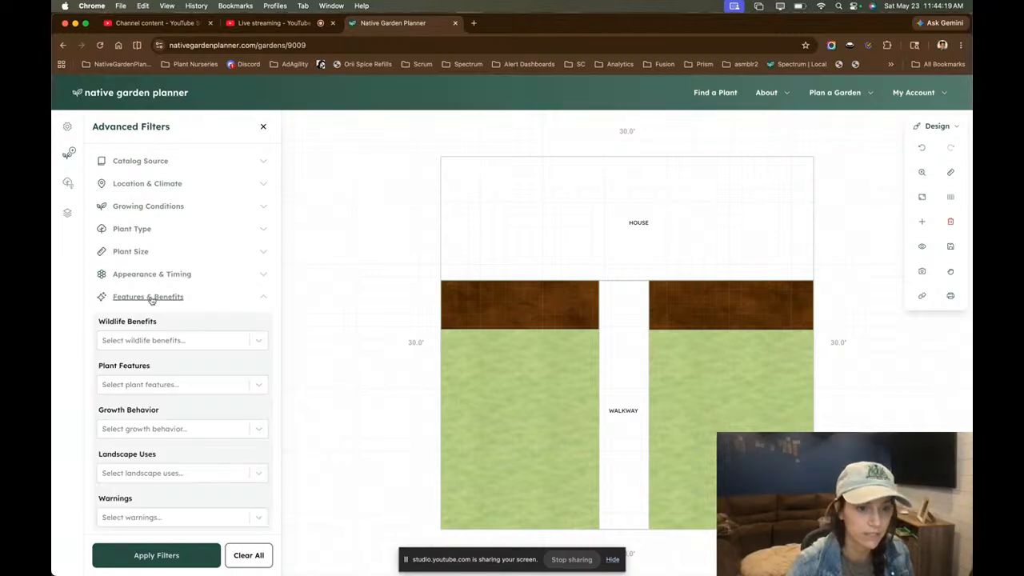
left_click(189, 342)
left_click(189, 342)
left_click(189, 342)
left_click(188, 343)
left_click(196, 429)
left_click(196, 429)
left_click(182, 516)
left_click(190, 463)
scroll(192, 365, "up", 1)
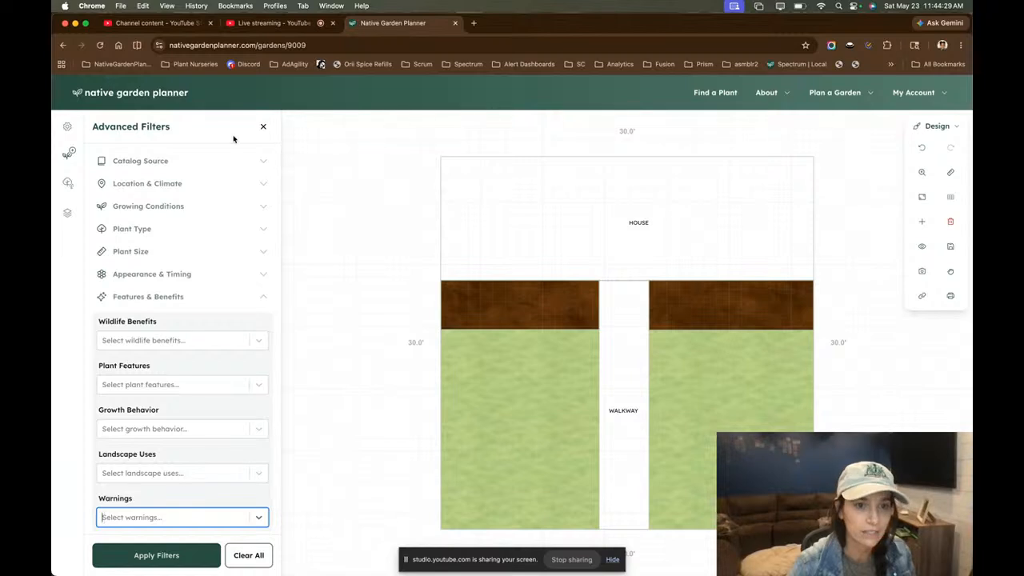
left_click(260, 127)
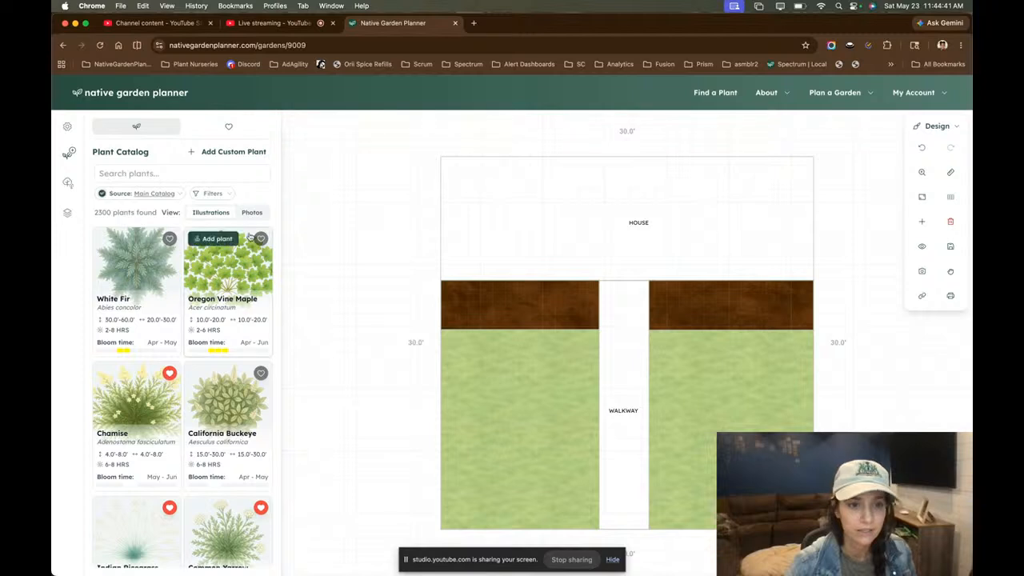
- Filter the Main Catalog to shrubs with heights of 1'-2', 2'-4' and 4'-8'
left_click(212, 194)
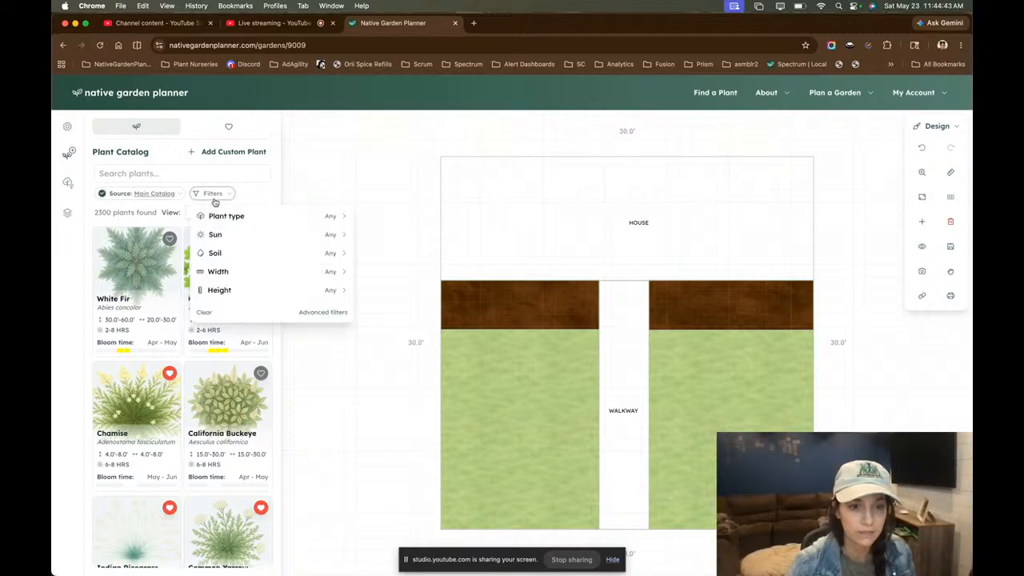
left_click(250, 286)
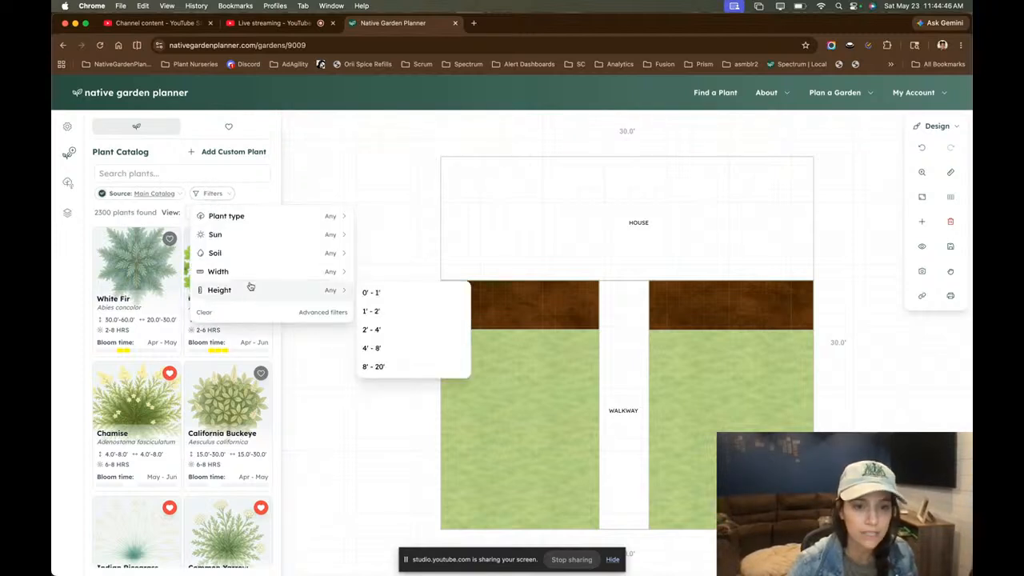
left_click(388, 311)
left_click(384, 329)
left_click(384, 344)
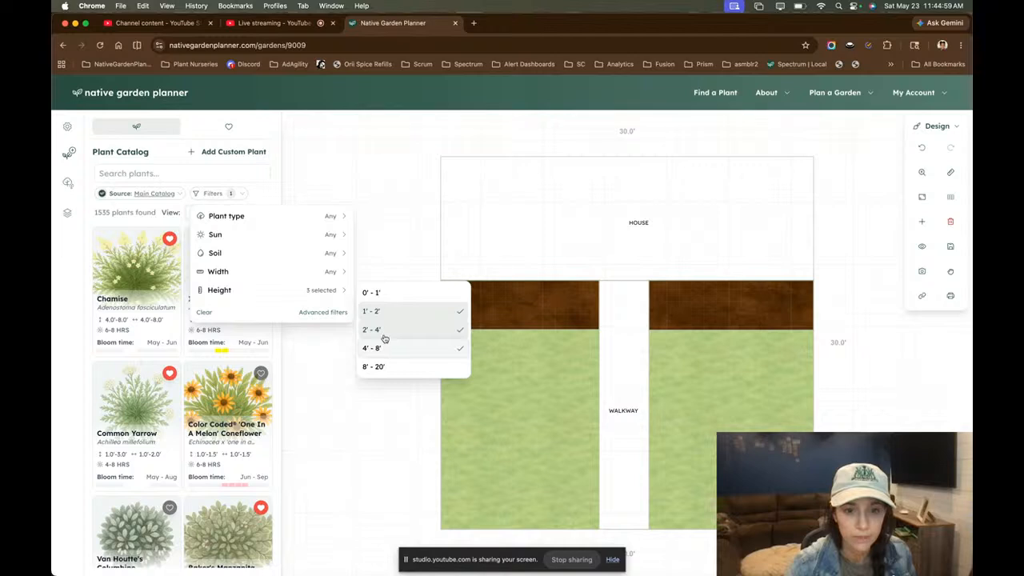
mouse_move(299, 219)
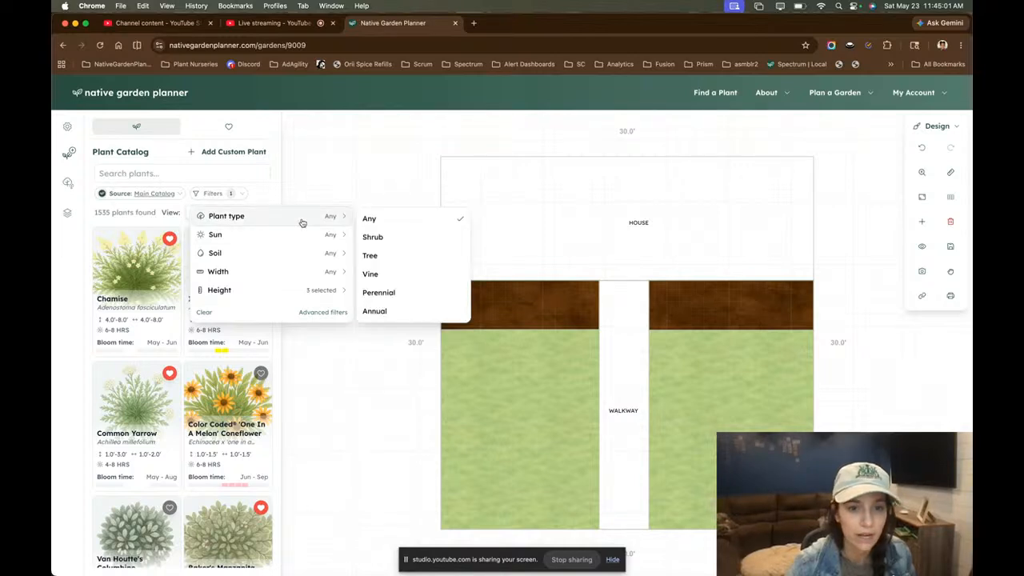
left_click(375, 234)
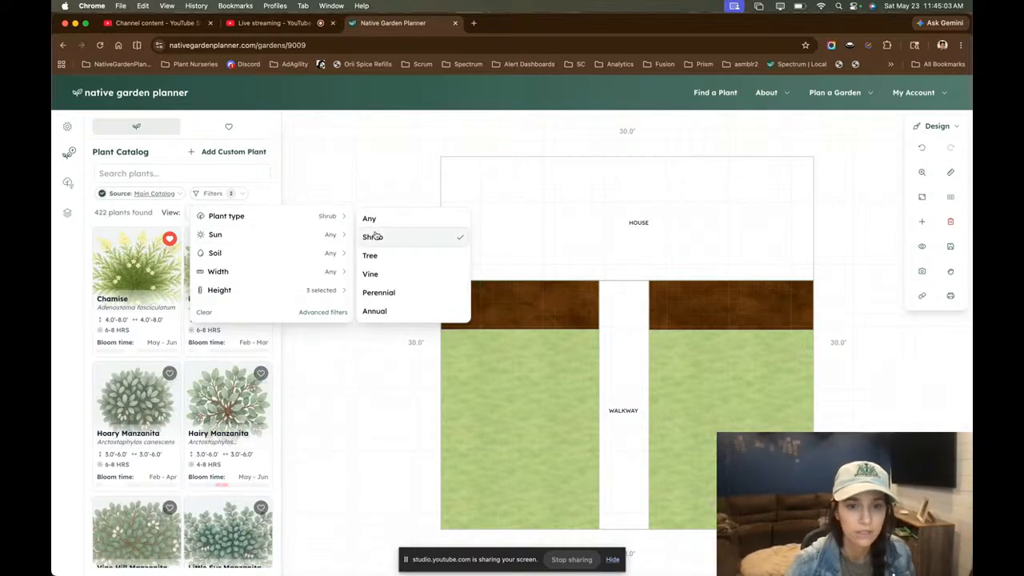
left_click(257, 205)
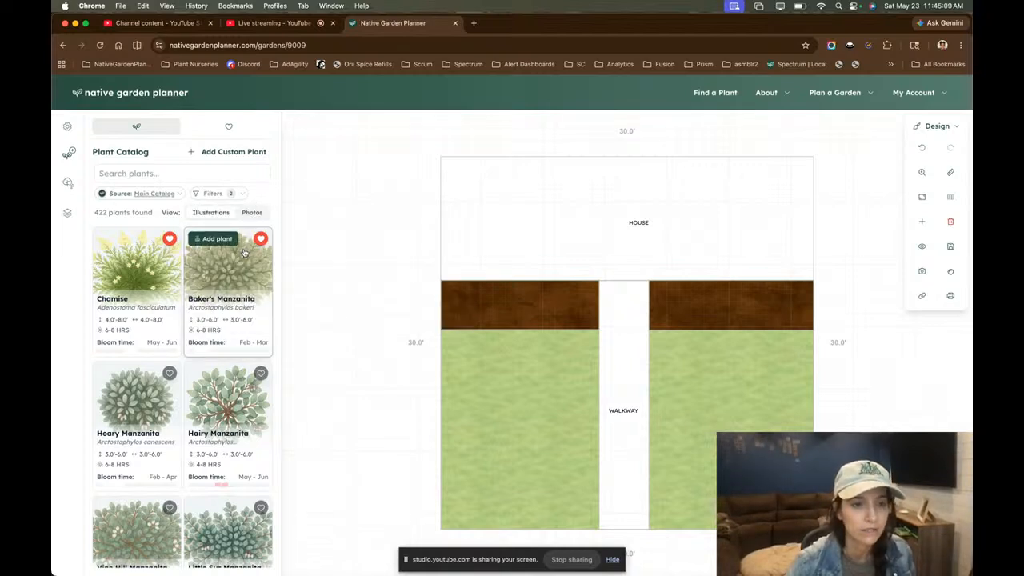
- Reapply the Maryland Foundation Project's existing project filters from the project settings
left_click(220, 193)
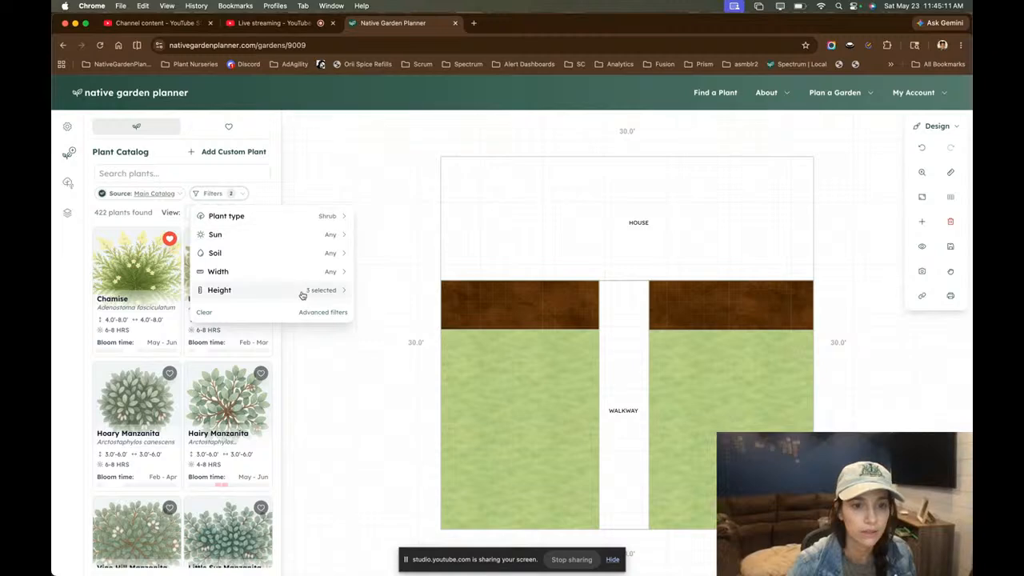
left_click(321, 312)
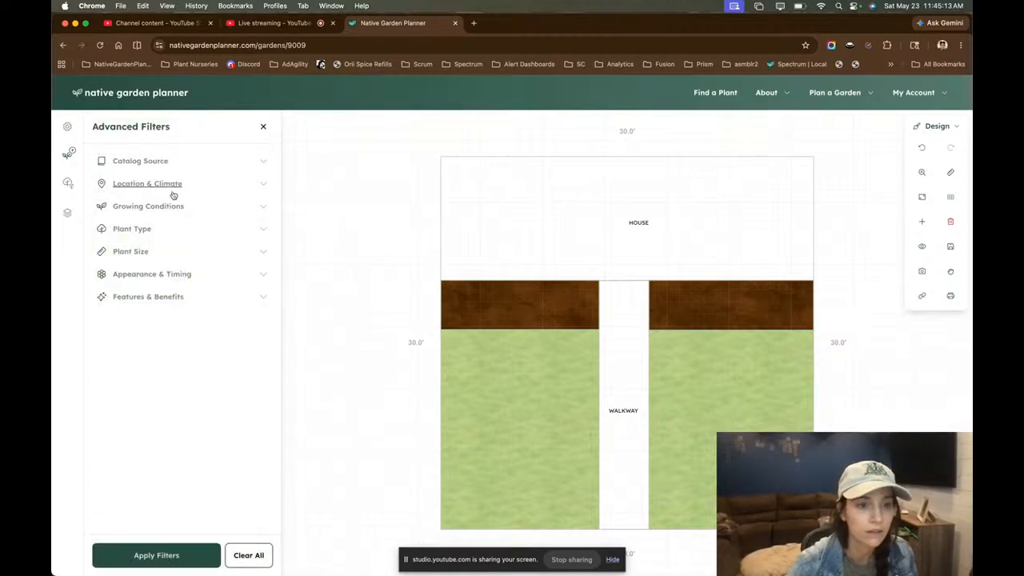
left_click(68, 127)
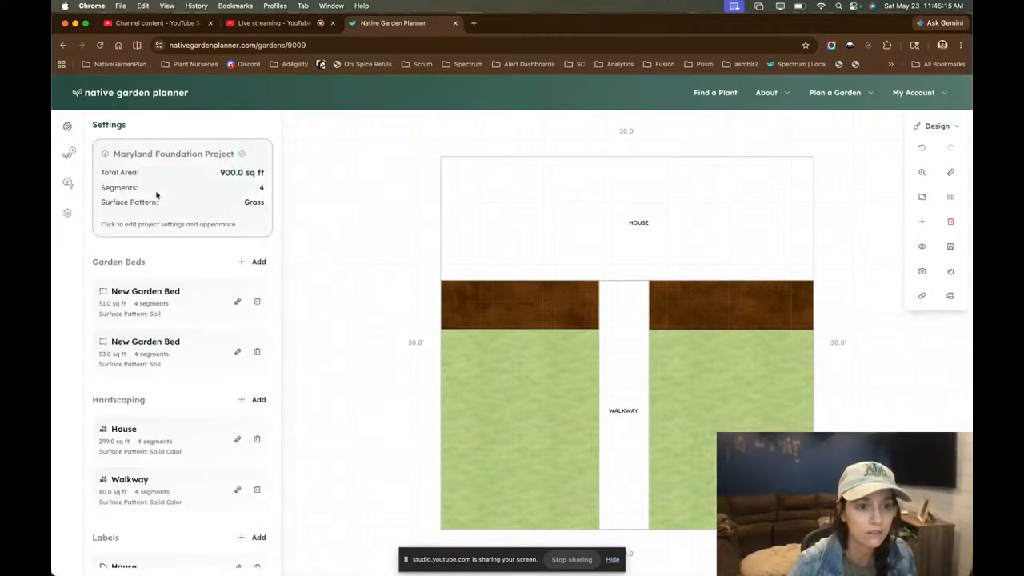
left_click(155, 195)
left_click(195, 339)
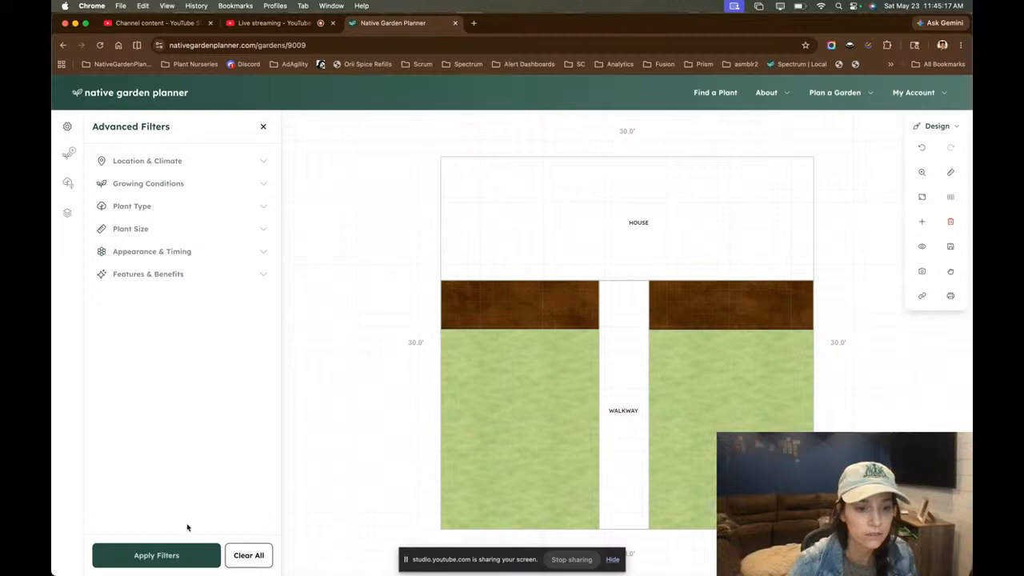
left_click(175, 556)
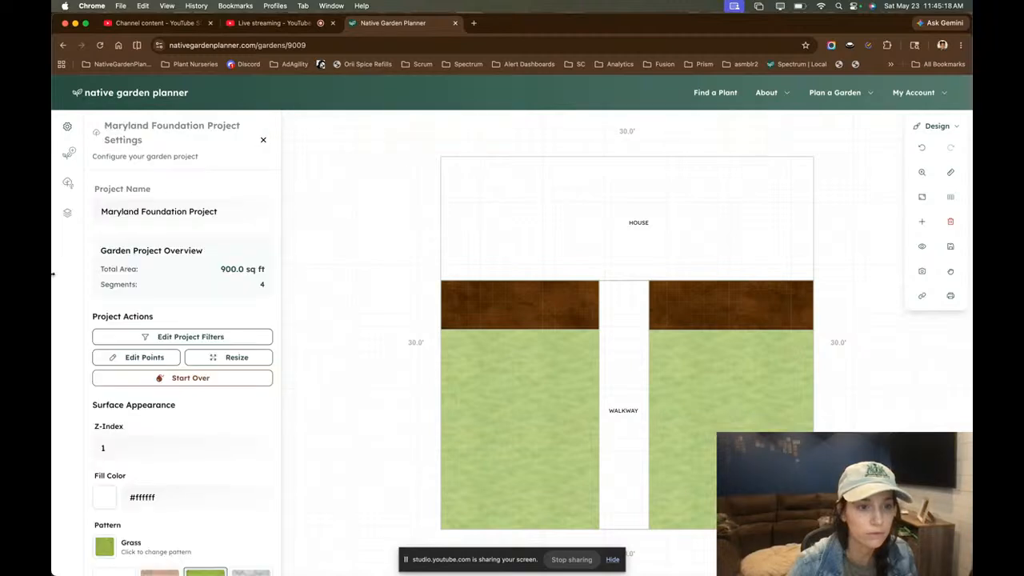
- Narrow the plant catalog to heights of 1'-2', 2'-4' and 4'-8' and to dry soil
left_click(69, 153)
left_click(217, 193)
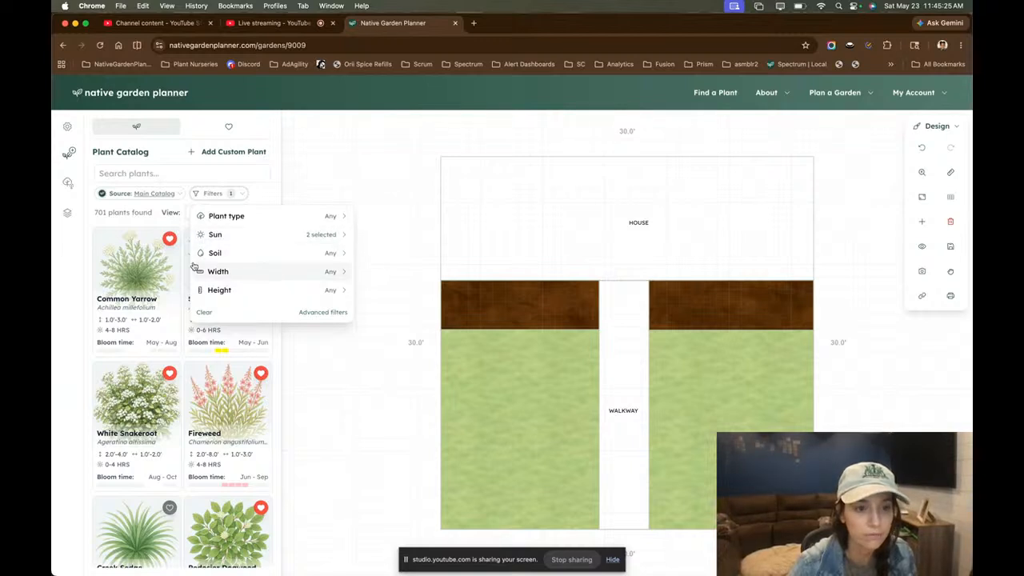
left_click(258, 291)
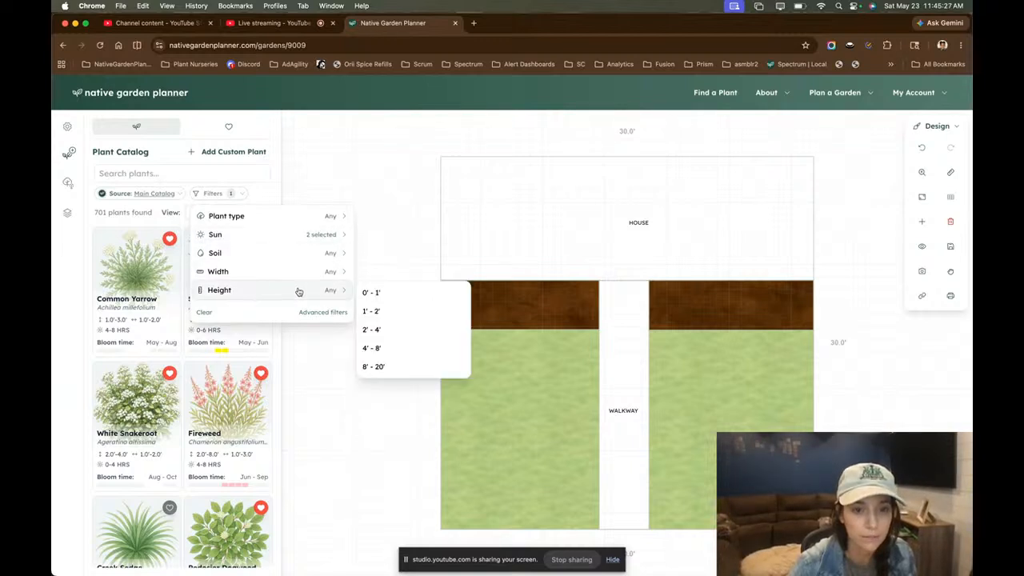
left_click(392, 311)
left_click(391, 330)
left_click(392, 347)
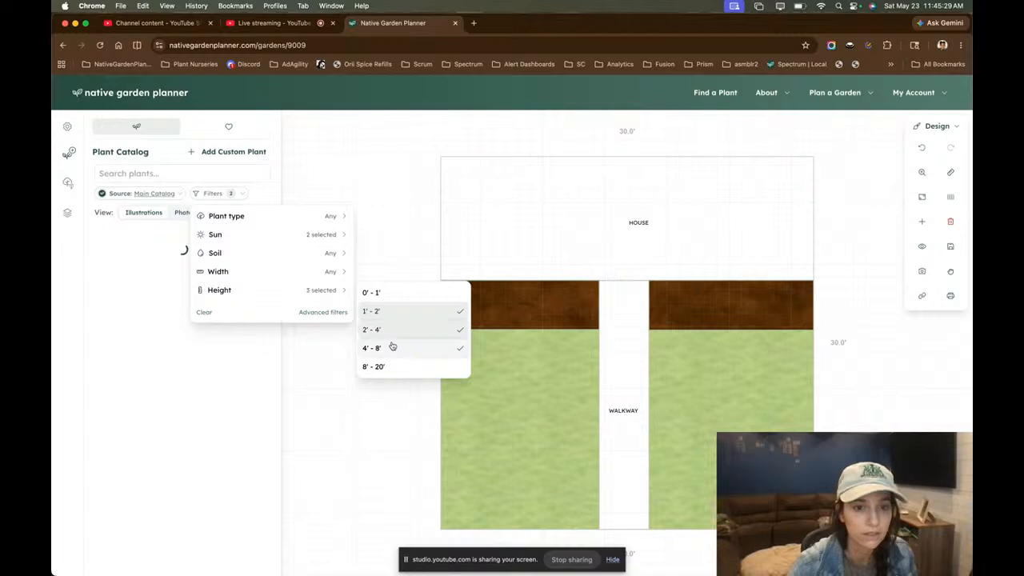
left_click(272, 261)
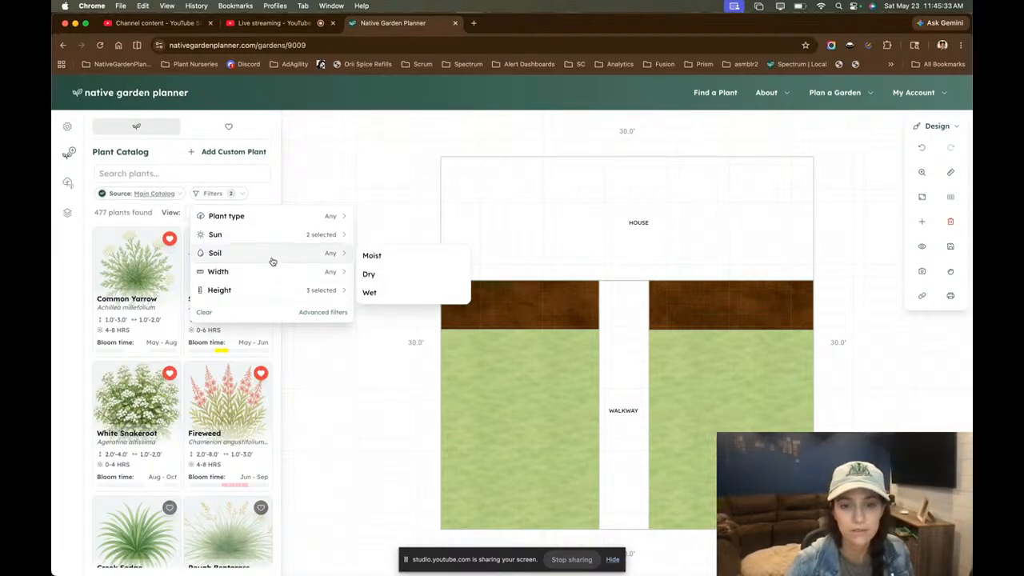
left_click(384, 275)
left_click(260, 191)
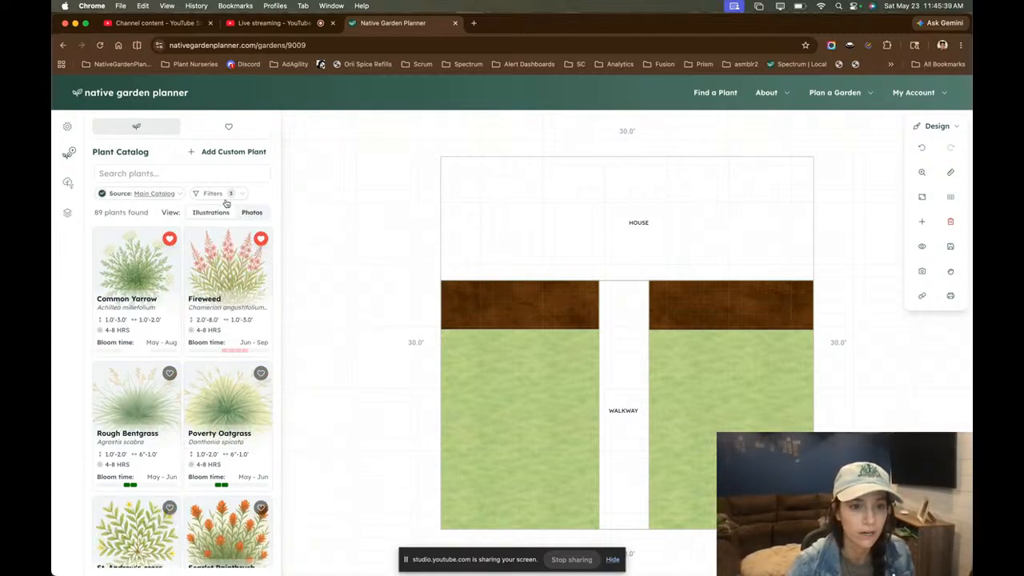
- Limit the catalog's plant type to Shrub, keeping the sun, soil and height filters
left_click(224, 196)
left_click(253, 222)
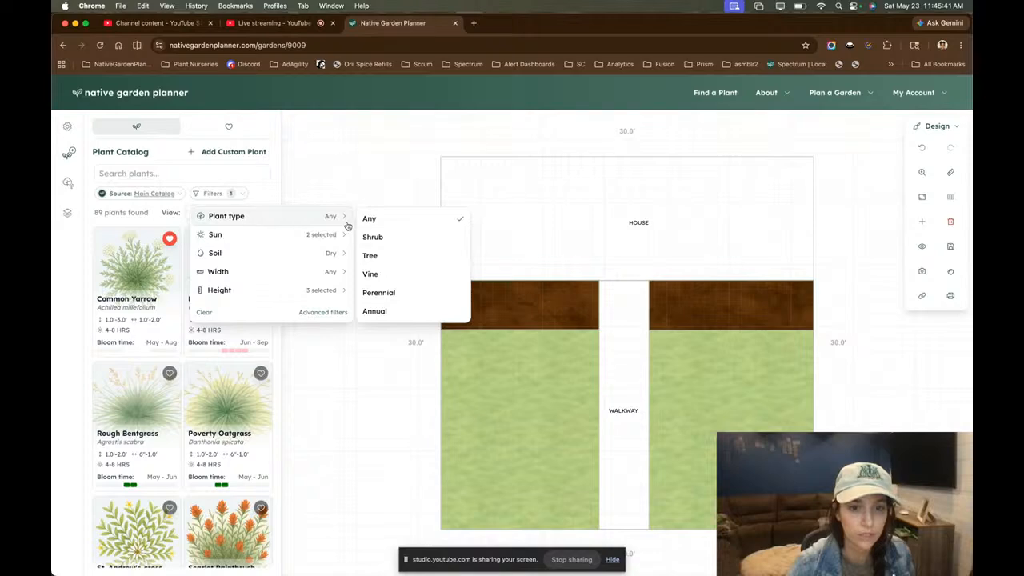
left_click(394, 240)
left_click(234, 193)
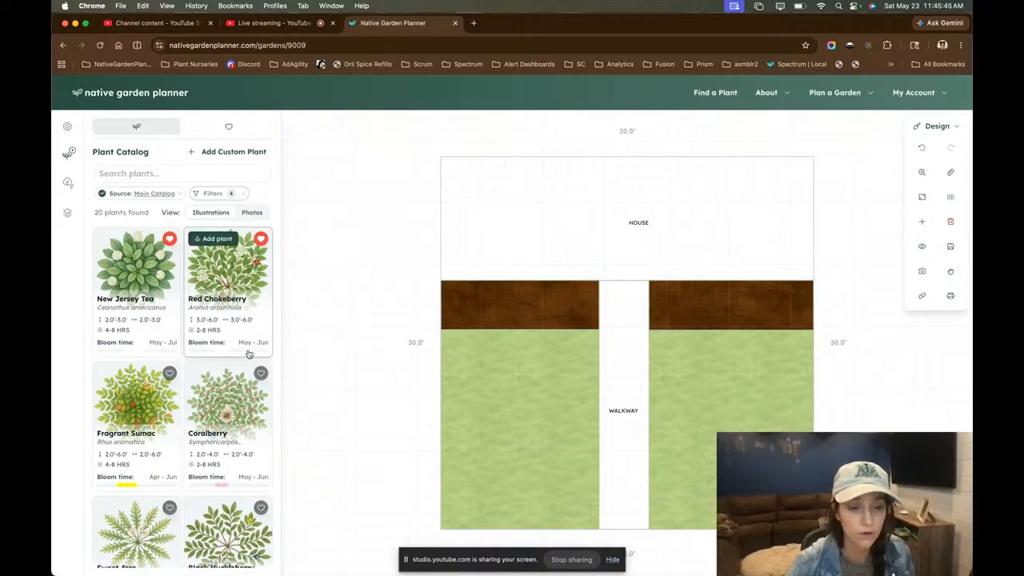
- Browse the full list of filtered shrubs in the plant catalog
scroll(249, 355, "down", 5)
scroll(248, 354, "up", 5)
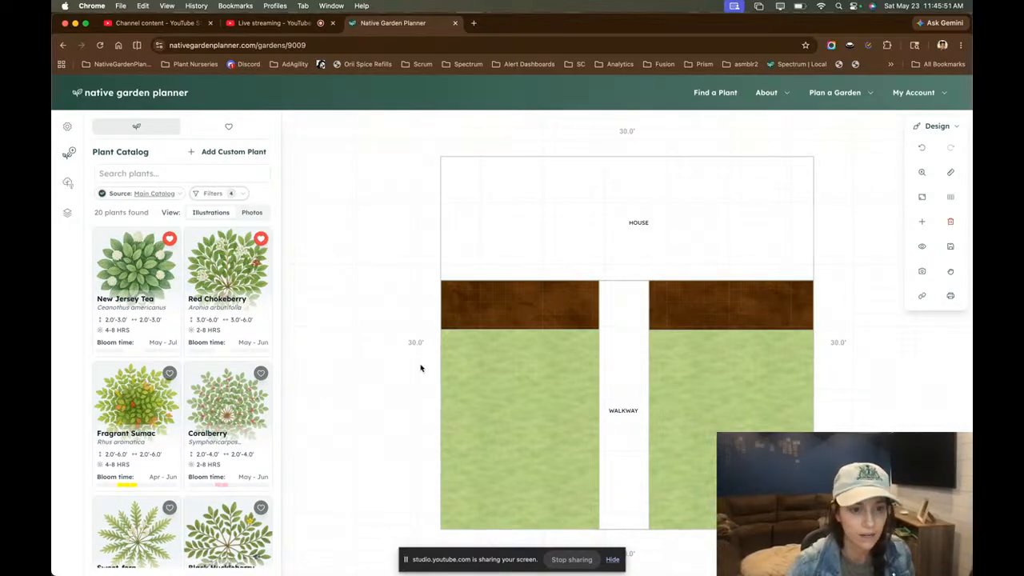
scroll(232, 384, "down", 6)
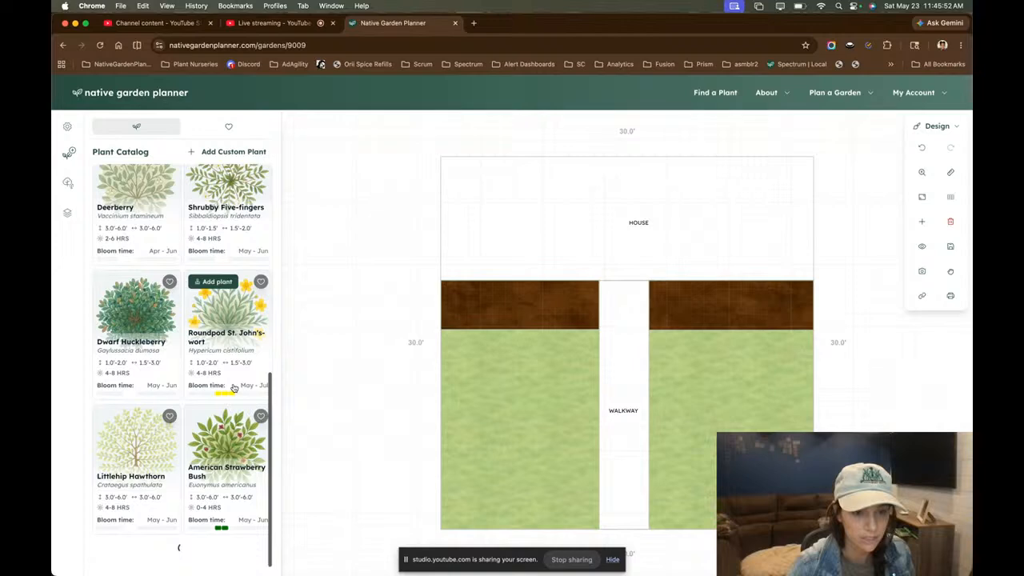
scroll(234, 388, "down", 5)
scroll(234, 388, "up", 10)
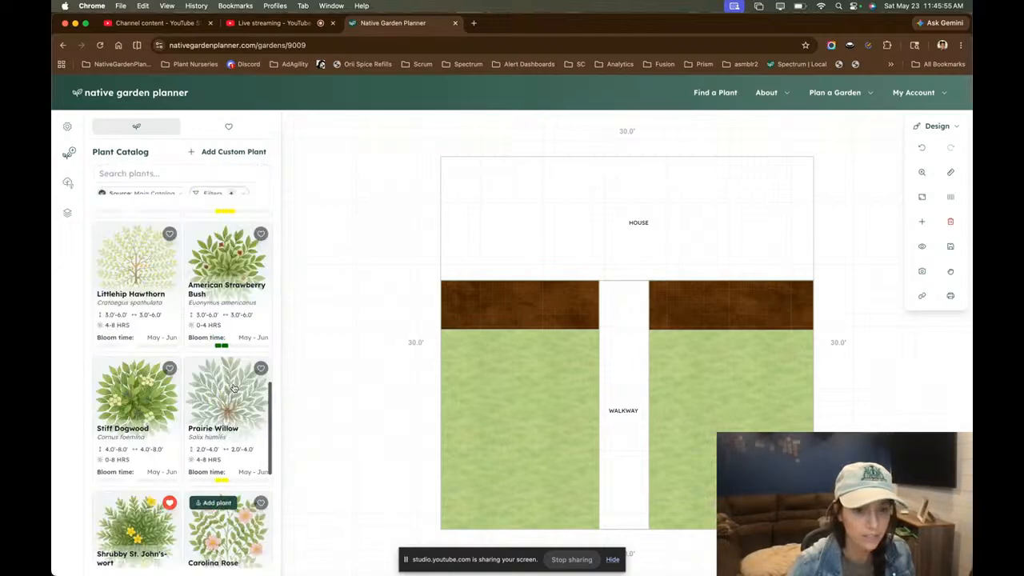
scroll(233, 388, "up", 2)
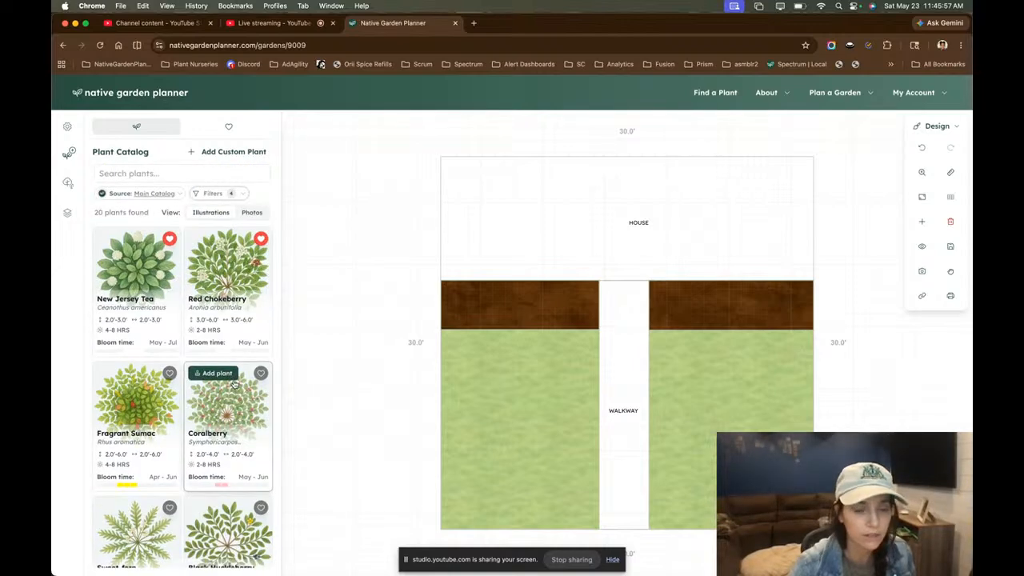
- Examine the Red Chokeberry's illustration, description, size, growing conditions, wildlife benefits and landscape uses, and return to the catalog
left_click(237, 278)
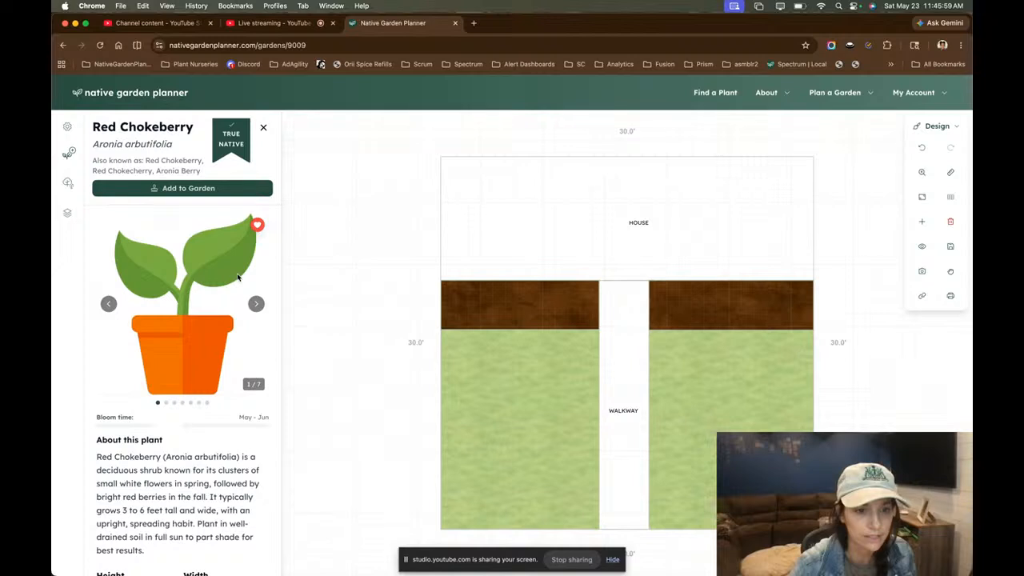
left_click(257, 305)
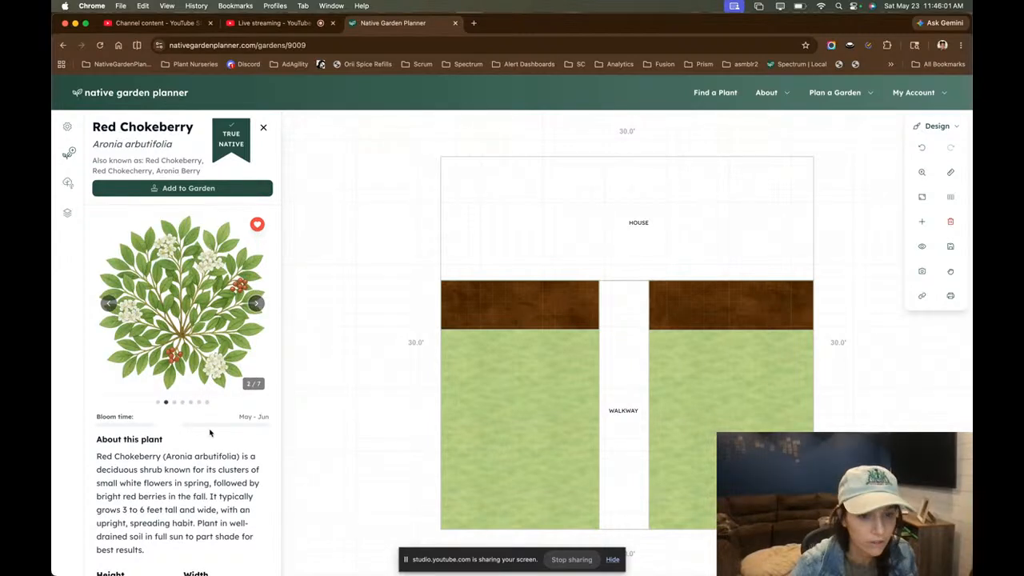
scroll(214, 419, "down", 2)
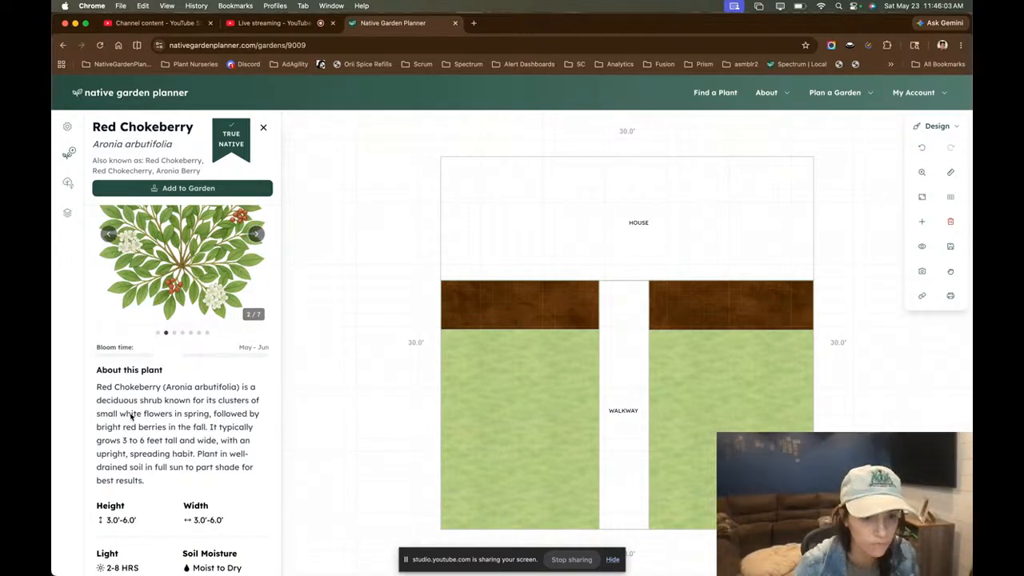
scroll(180, 448, "down", 6)
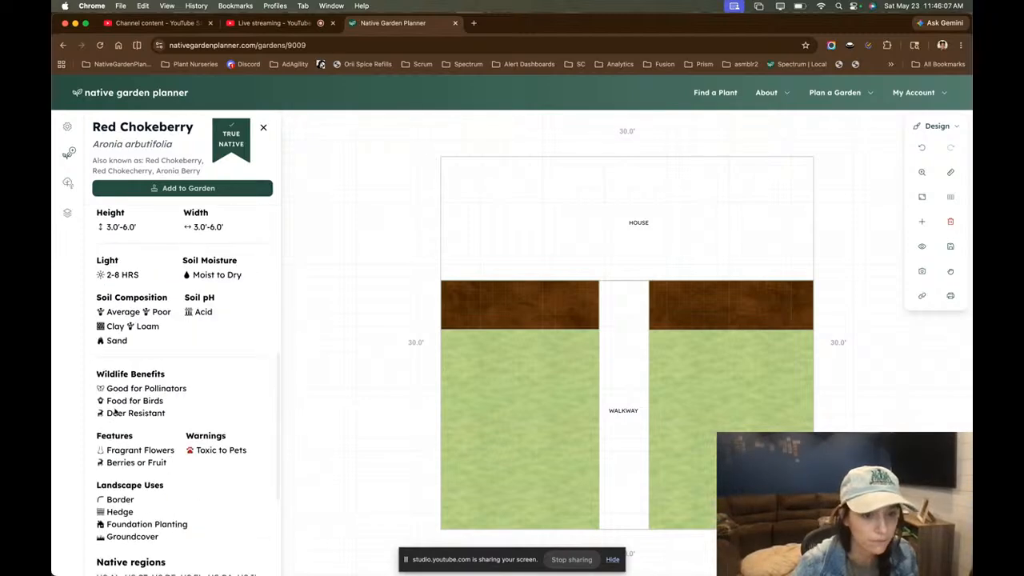
left_click_drag(92, 127, 141, 398)
left_click(142, 398)
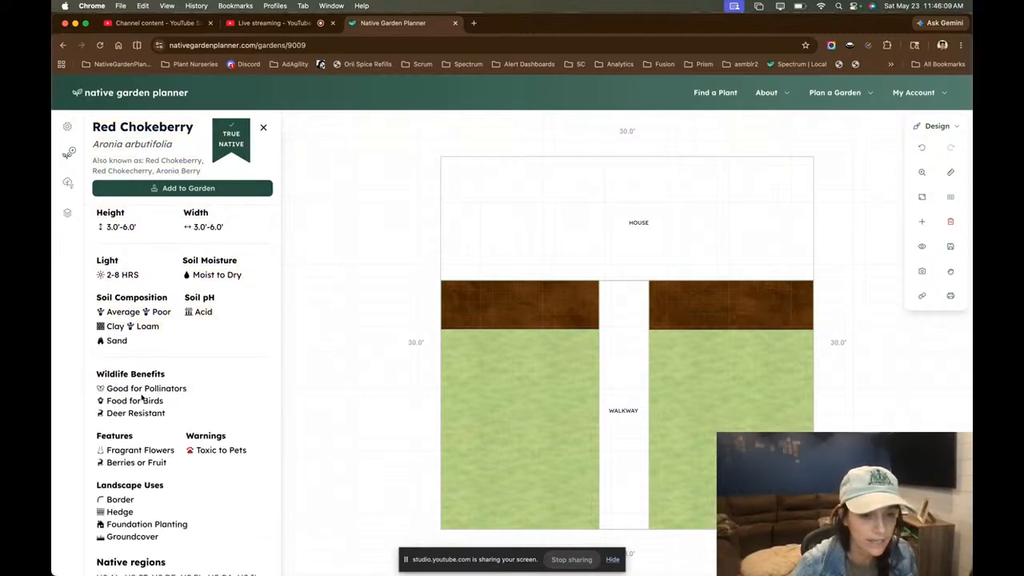
scroll(141, 398, "up", 3)
left_click(263, 127)
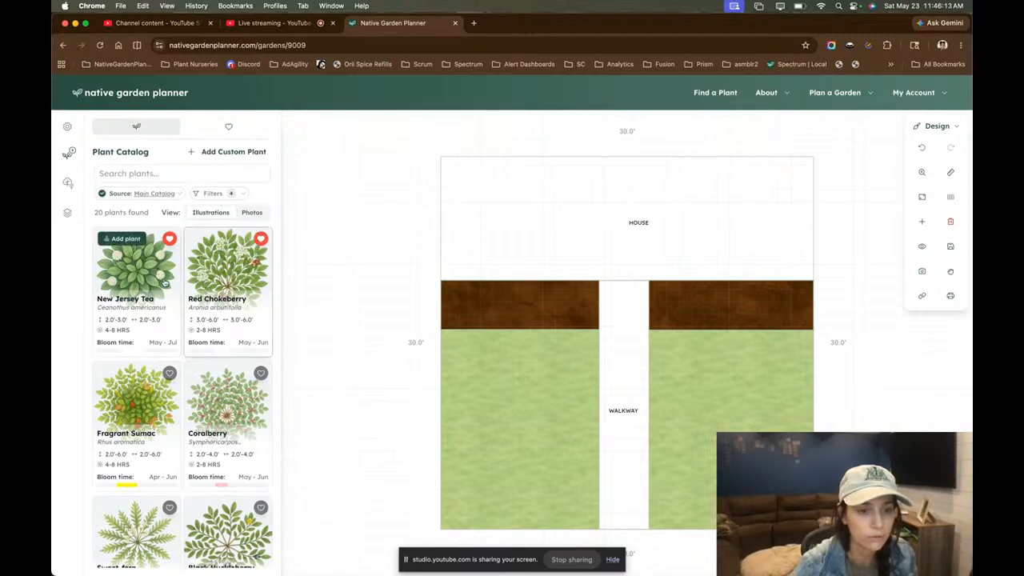
- Add the Deer resistant wildlife benefit through the advanced filters and apply it to the shrub list
left_click(227, 193)
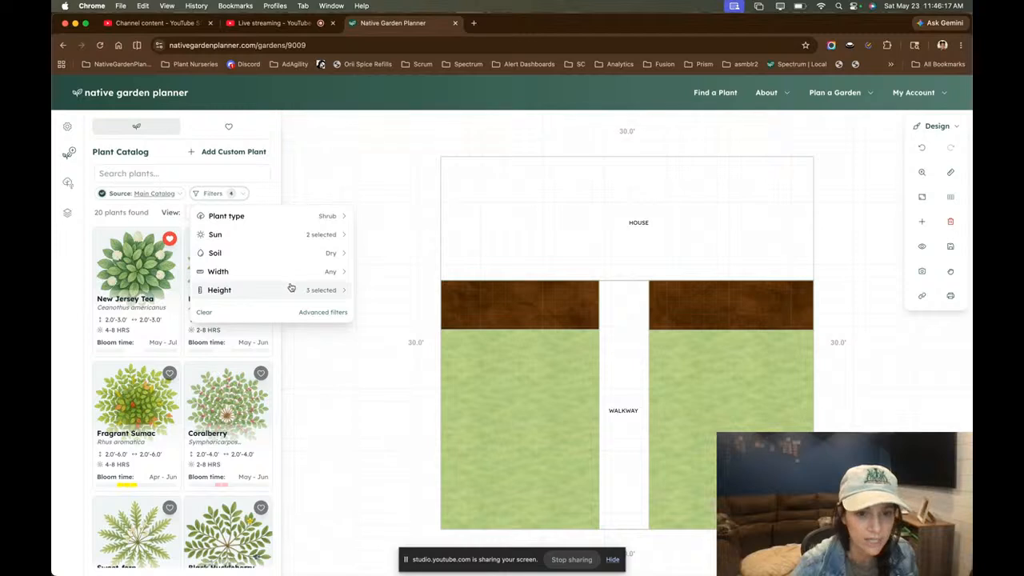
left_click(326, 313)
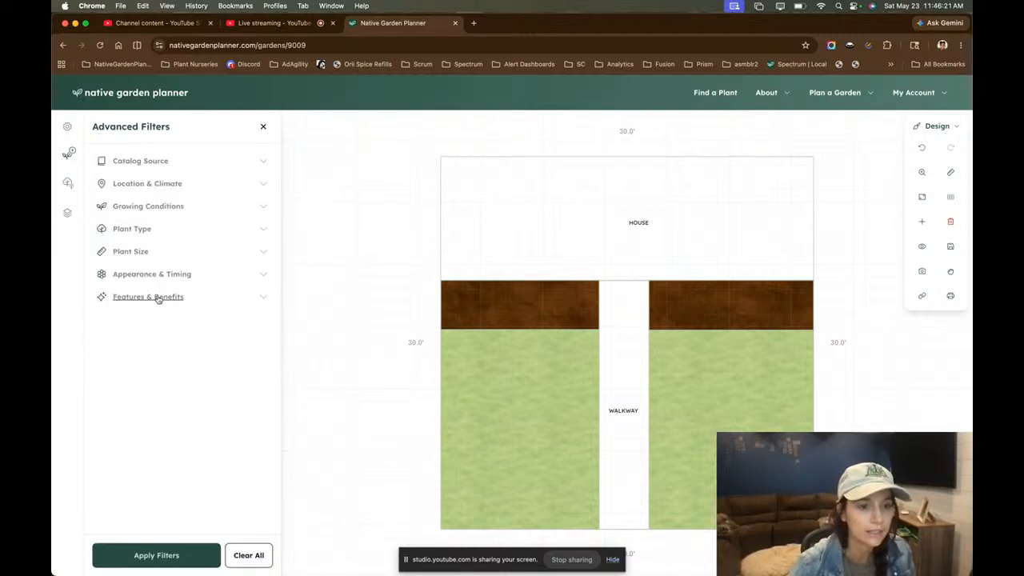
left_click(159, 298)
left_click(160, 340)
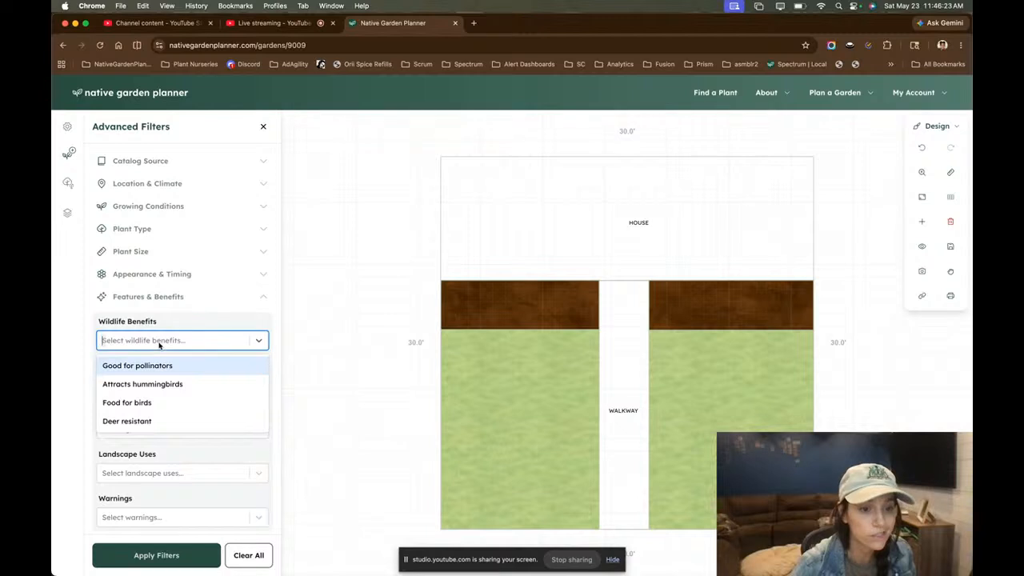
left_click(156, 418)
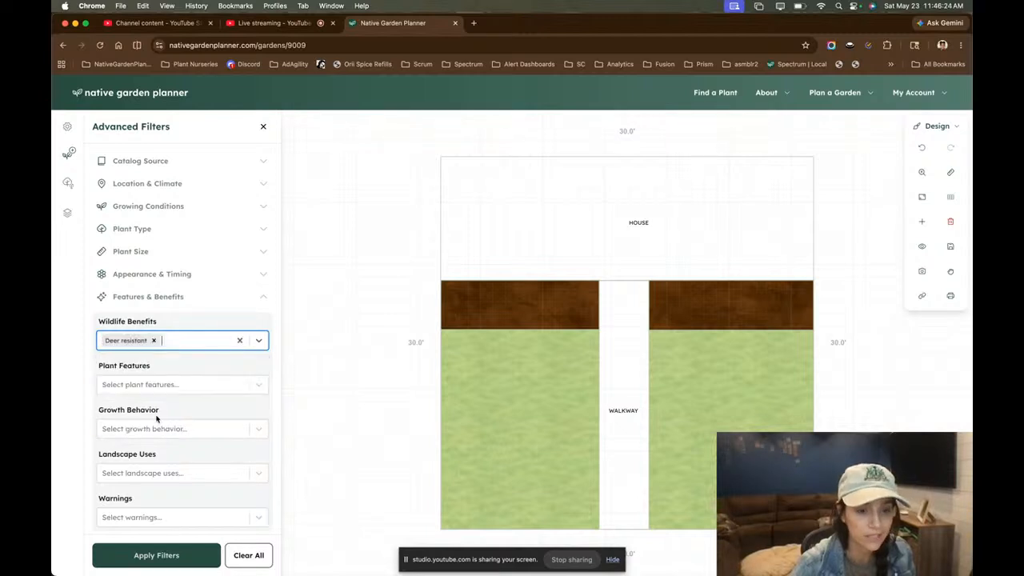
left_click(187, 557)
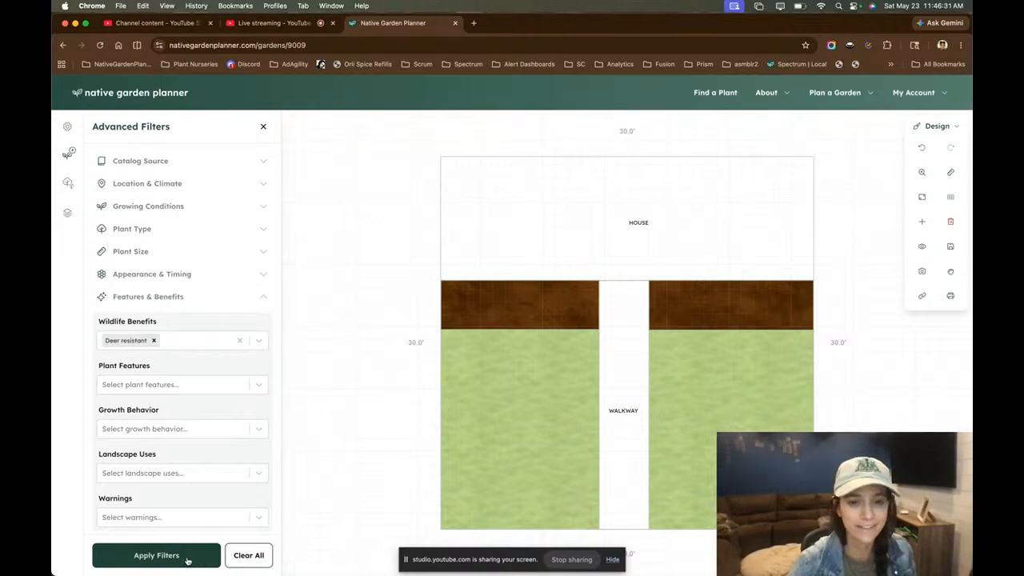
left_click(187, 556)
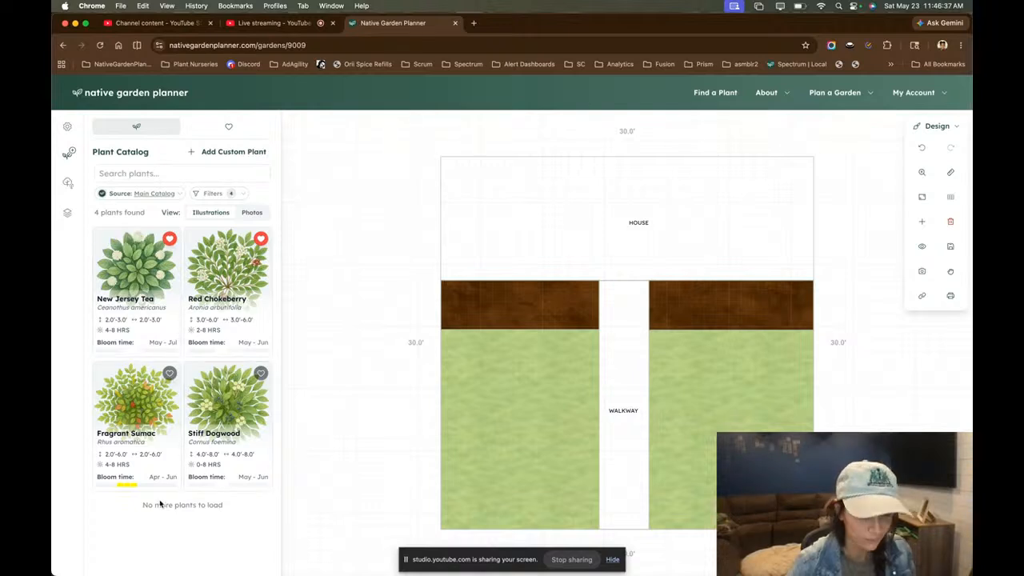
- Review the Red Chokeberry's details and place one in the left garden bed, at the end beside the walkway
left_click(223, 266)
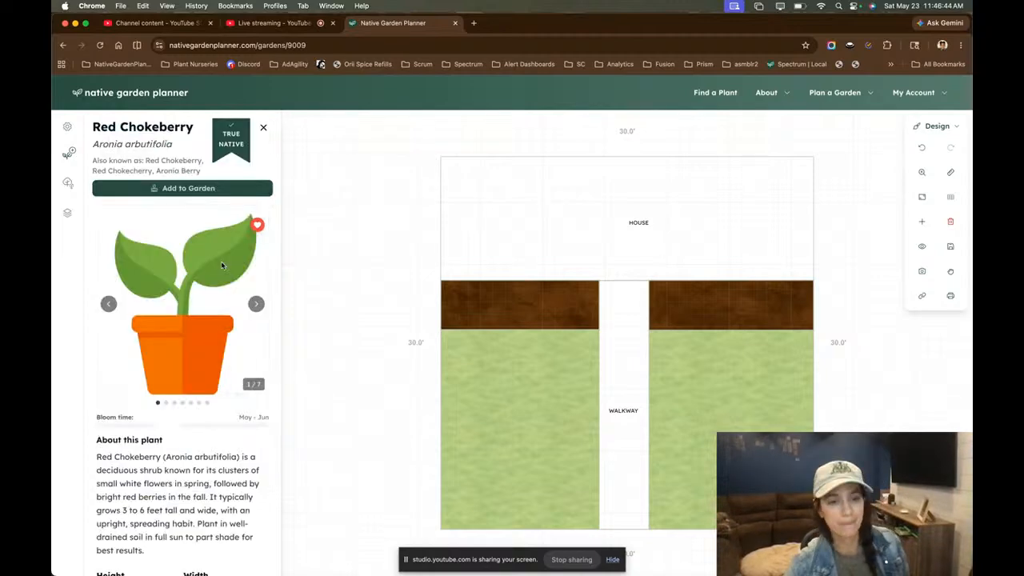
left_click(255, 303)
scroll(245, 448, "down", 5)
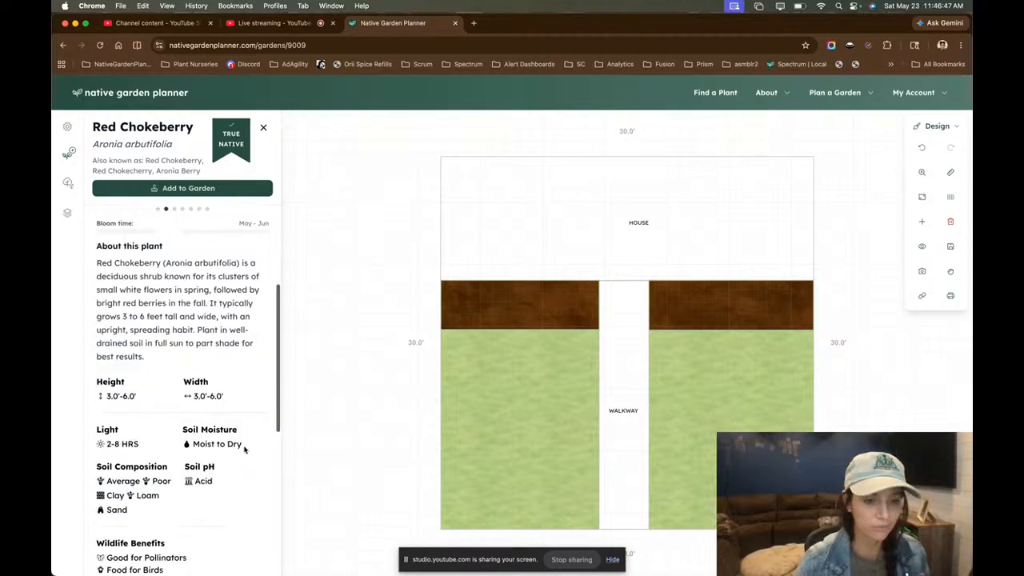
scroll(244, 448, "down", 3)
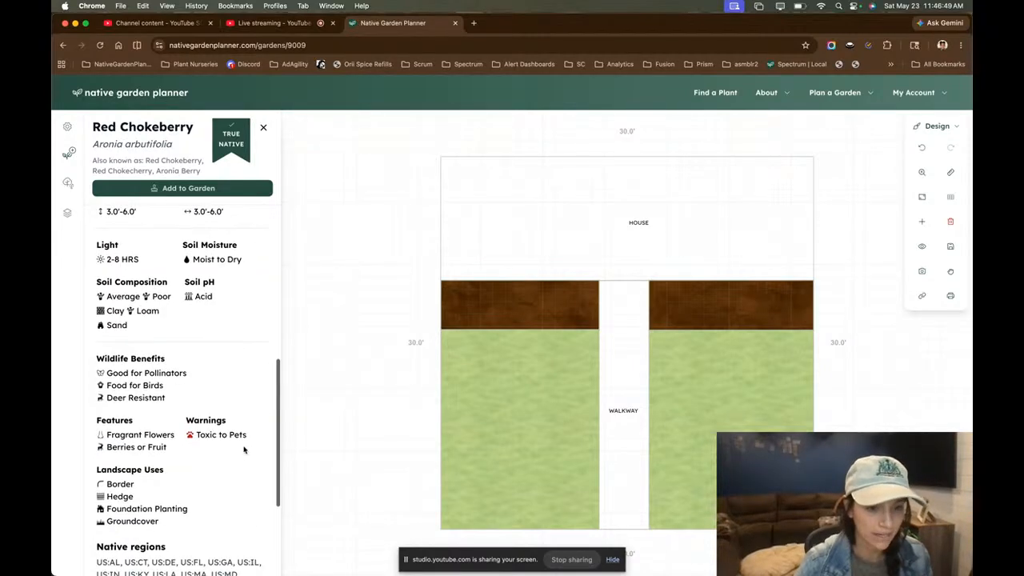
scroll(112, 477, "down", 1)
scroll(144, 416, "up", 10)
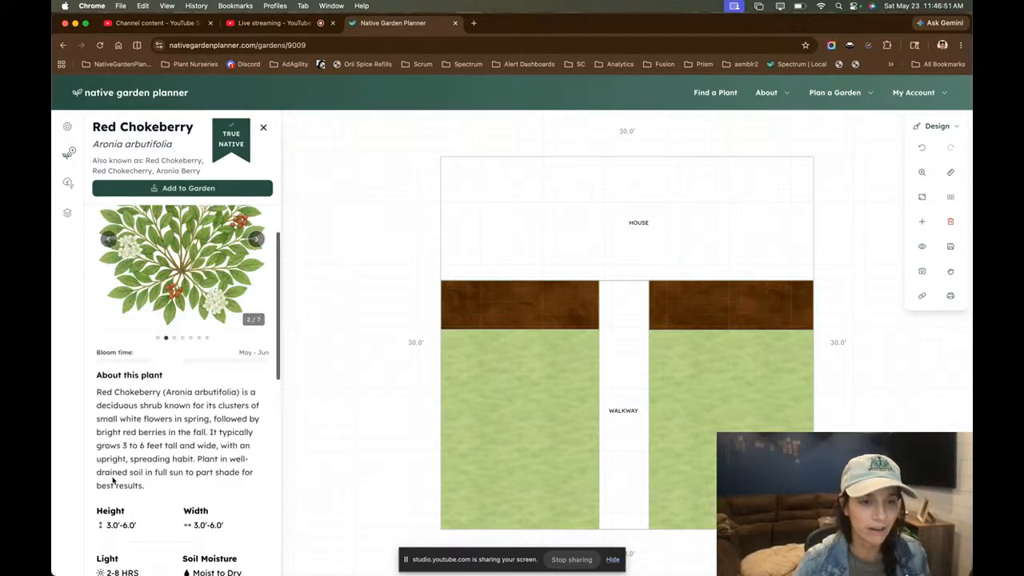
left_click(206, 188)
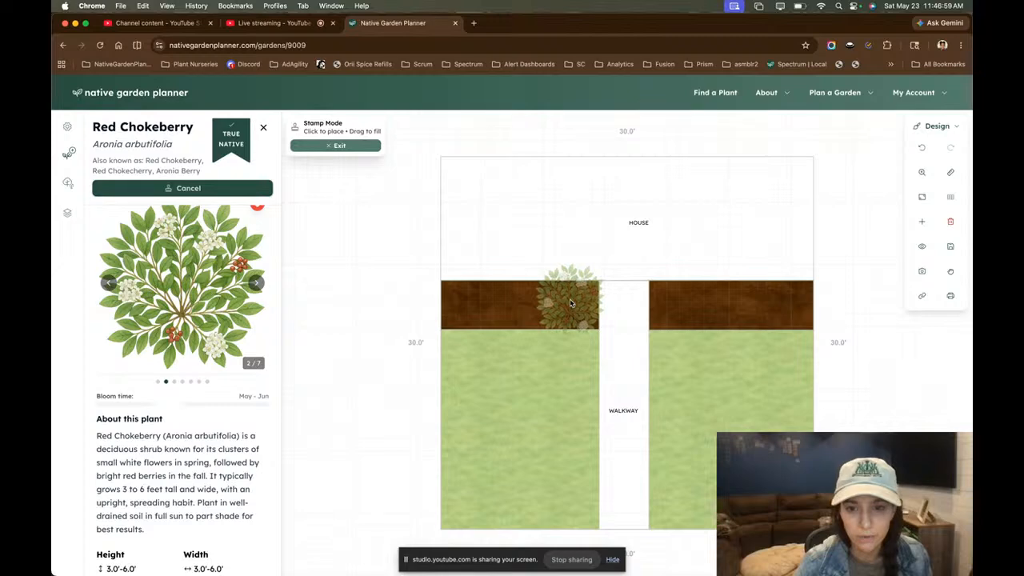
left_click(569, 302)
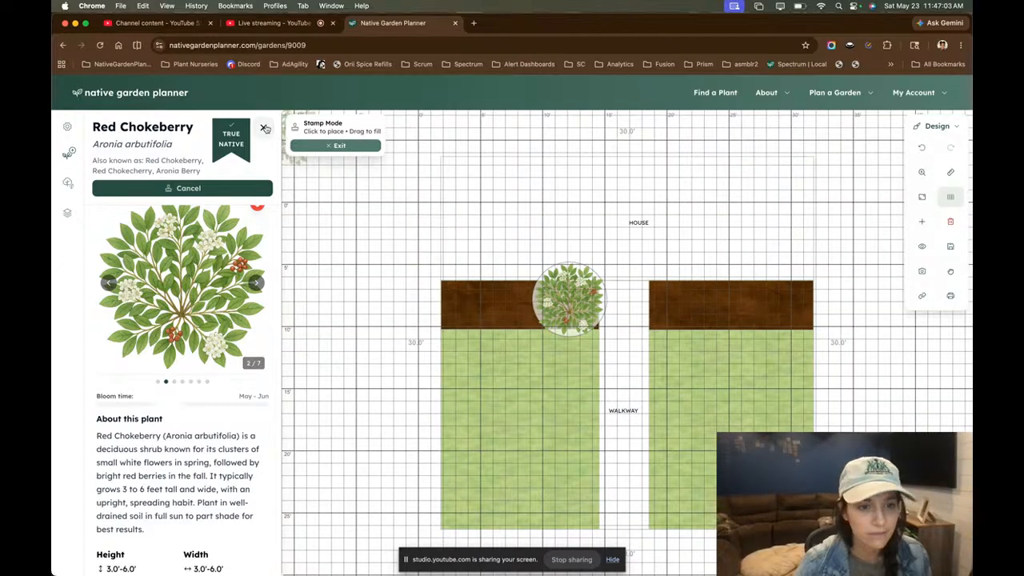
left_click(264, 127)
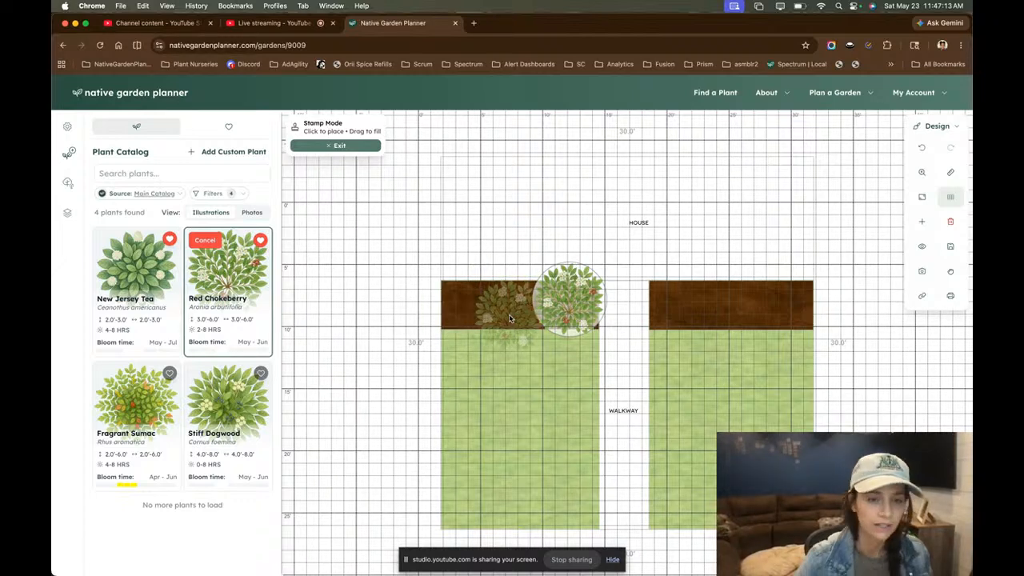
key("Escape")
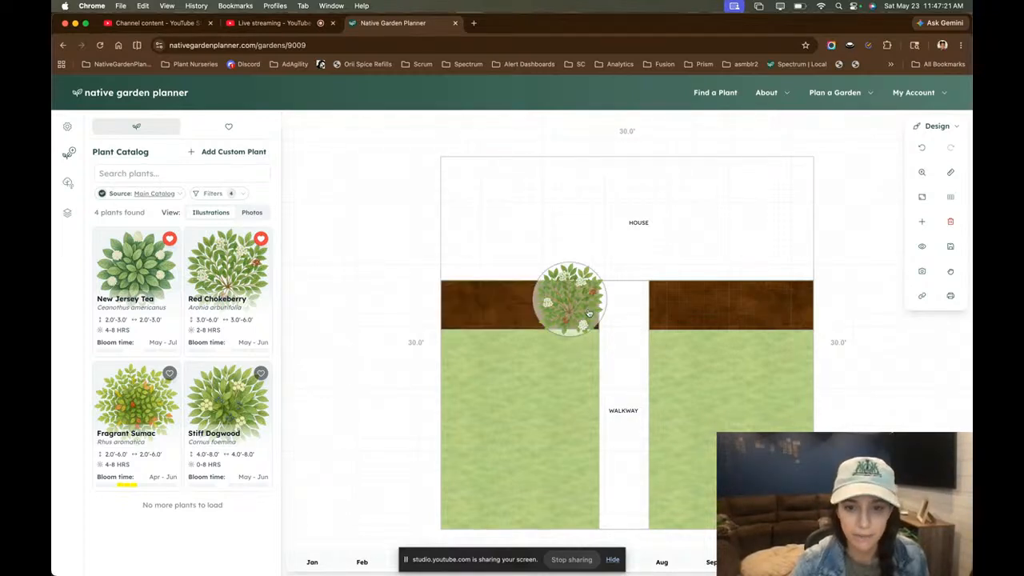
- Remove the Deer resistant wildlife benefit from the advanced filters and apply the change to the shrub list
left_click(238, 194)
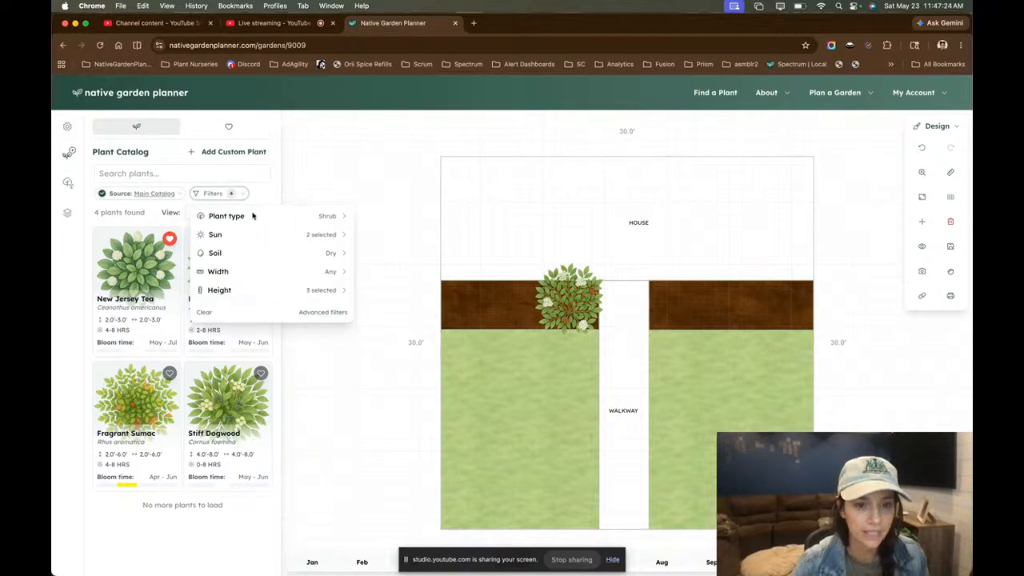
left_click(341, 317)
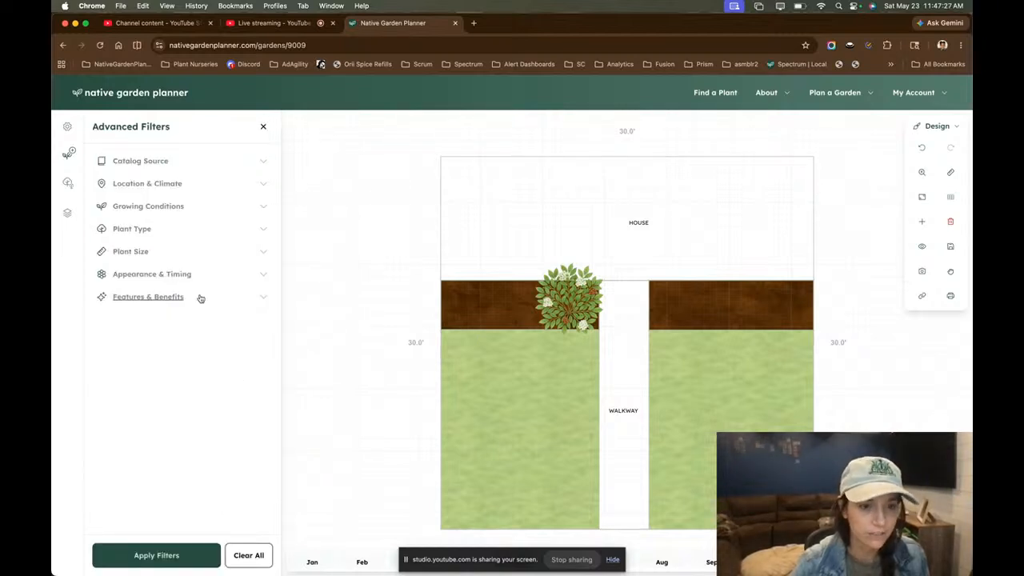
left_click(200, 299)
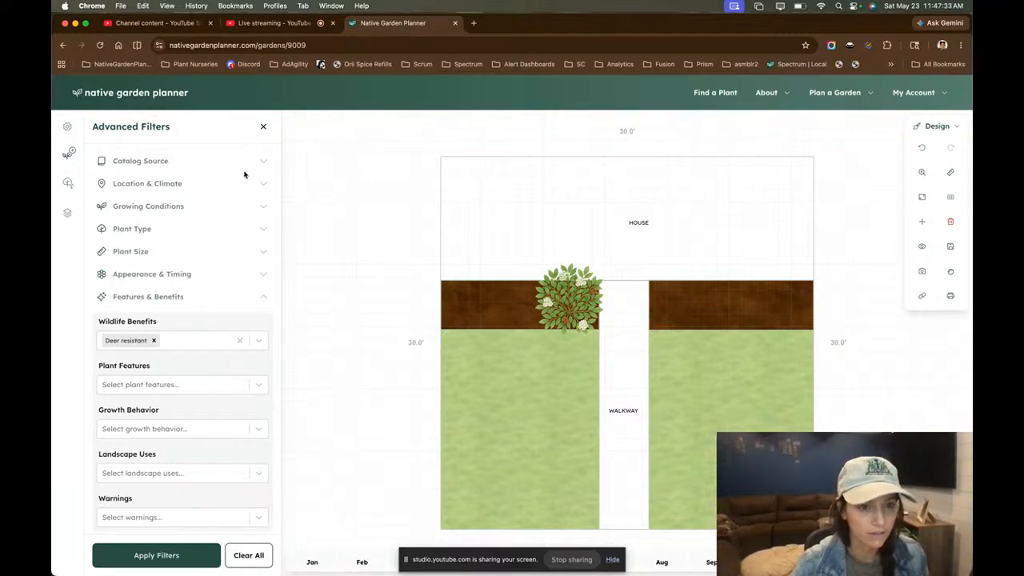
left_click(156, 340)
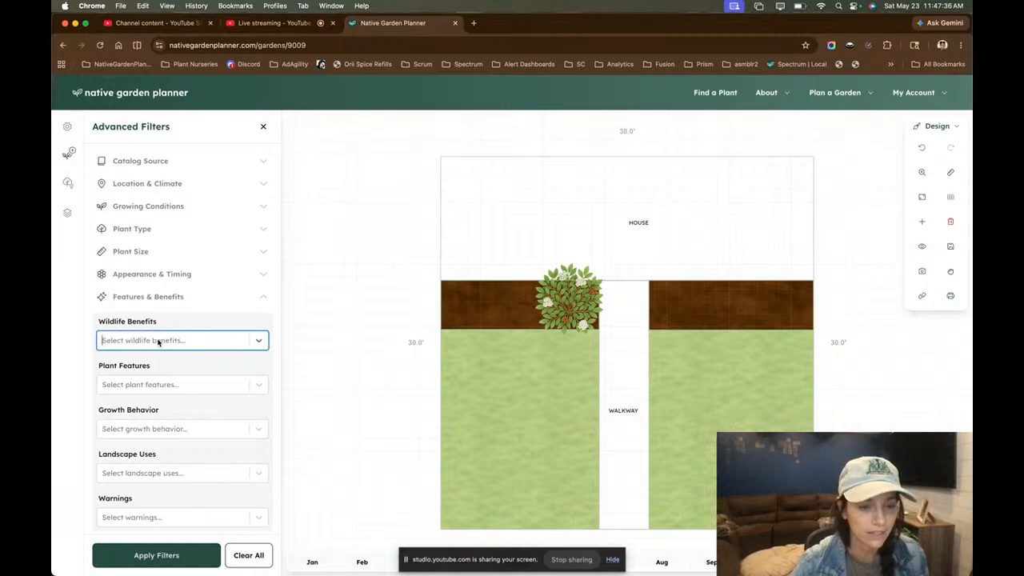
left_click(217, 305)
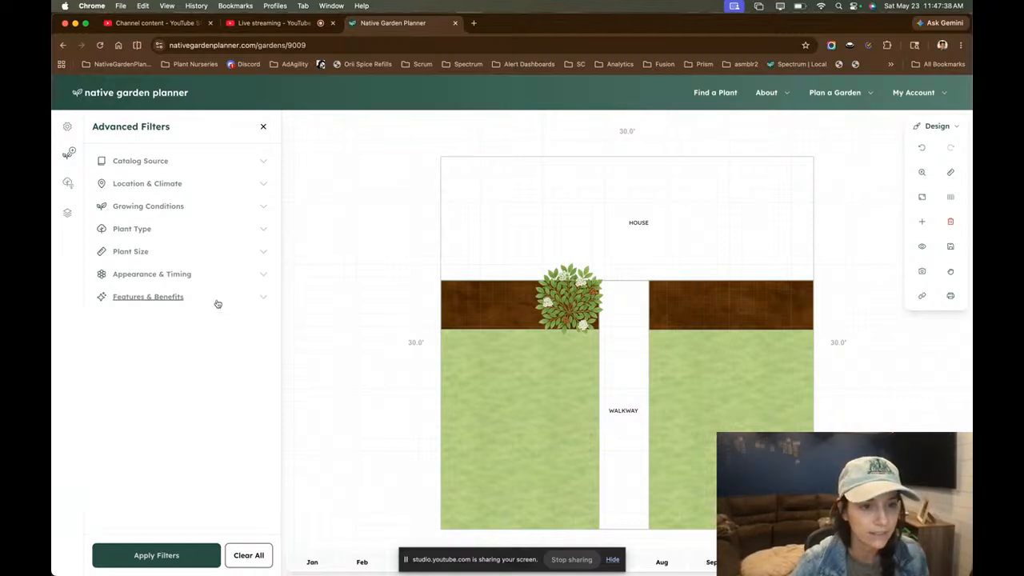
left_click(132, 556)
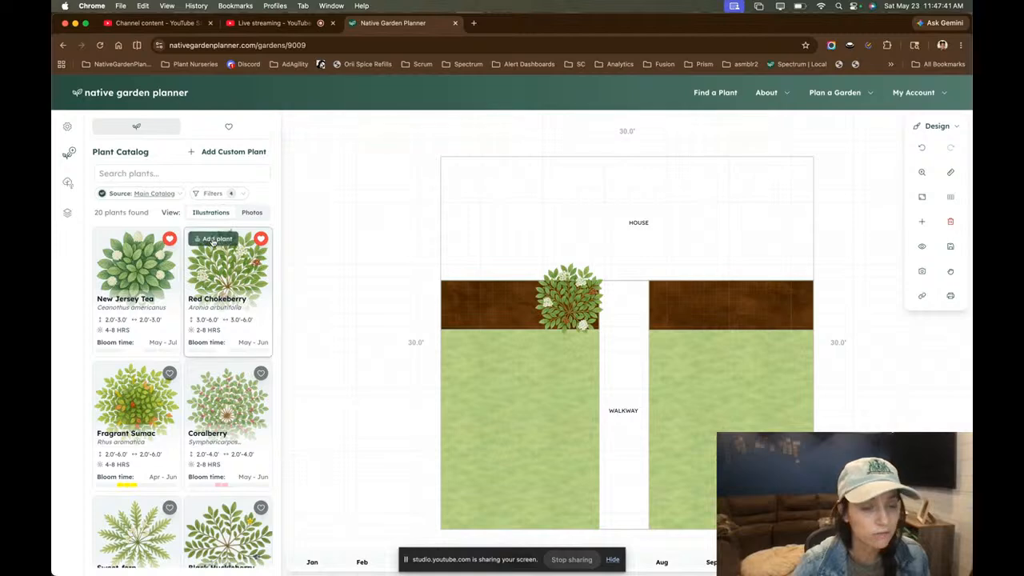
- Browse the full shrub list in the plant catalog for a companion to the placed Red Chokeberry
scroll(236, 276, "down", 3)
scroll(237, 276, "up", 3)
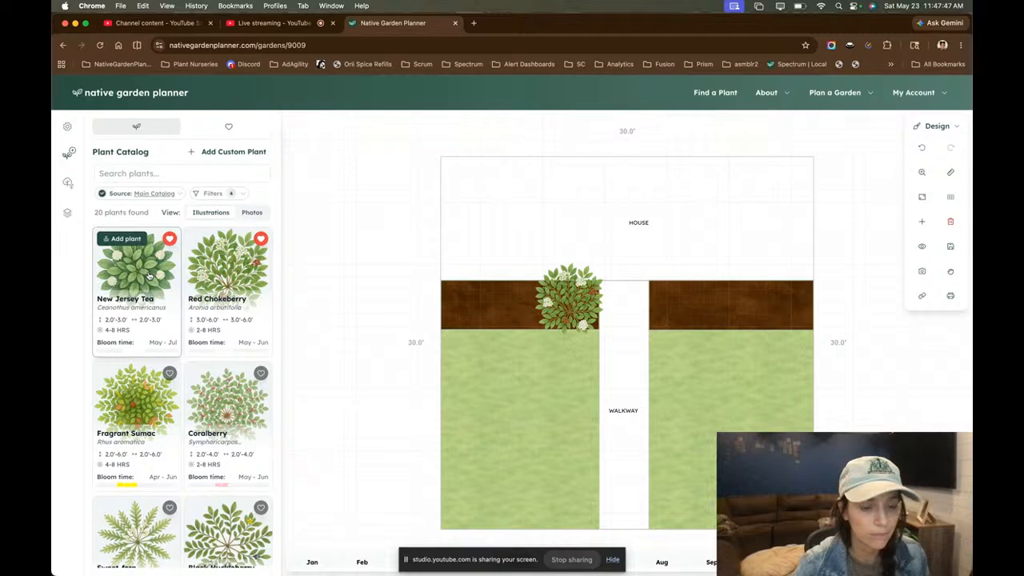
scroll(149, 276, "down", 2)
scroll(149, 275, "down", 2)
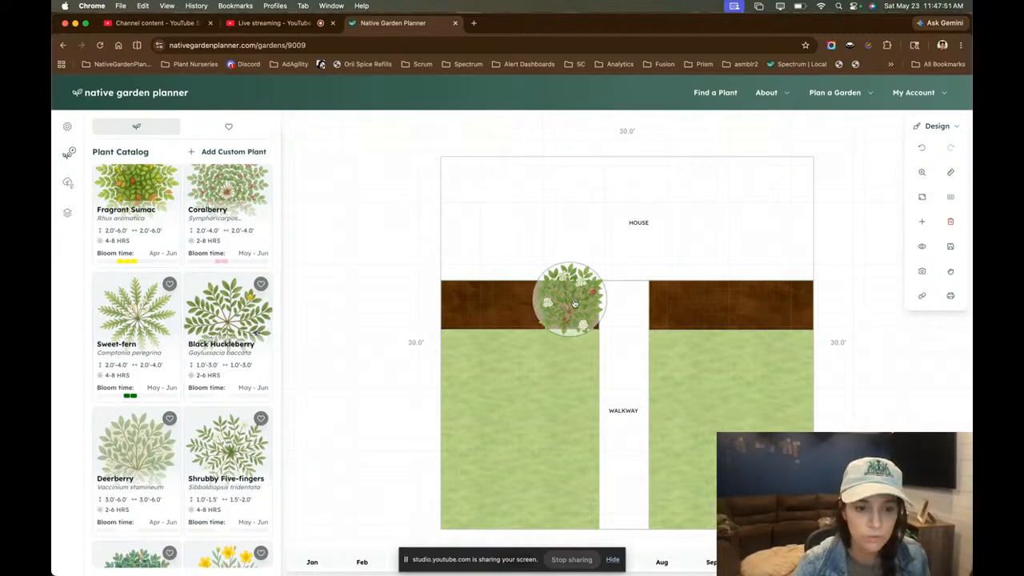
scroll(160, 424, "down", 10)
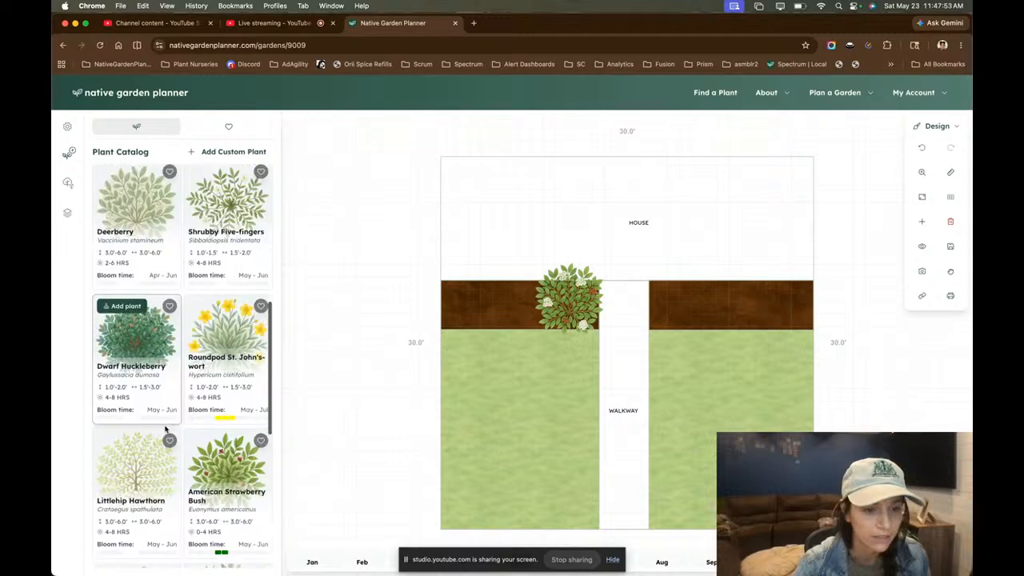
scroll(165, 430, "down", 8)
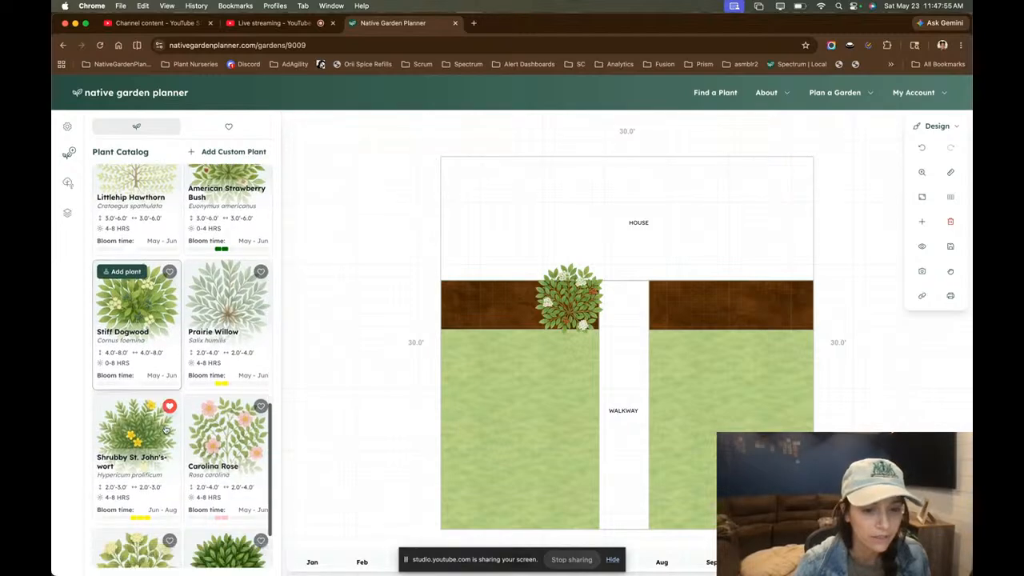
scroll(165, 429, "down", 3)
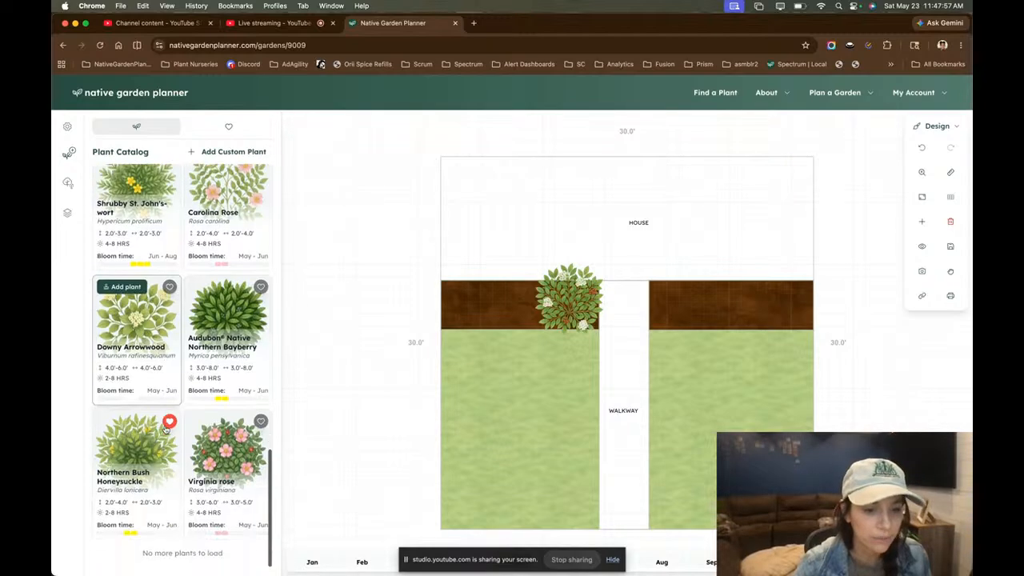
scroll(165, 430, "up", 2)
scroll(164, 430, "down", 2)
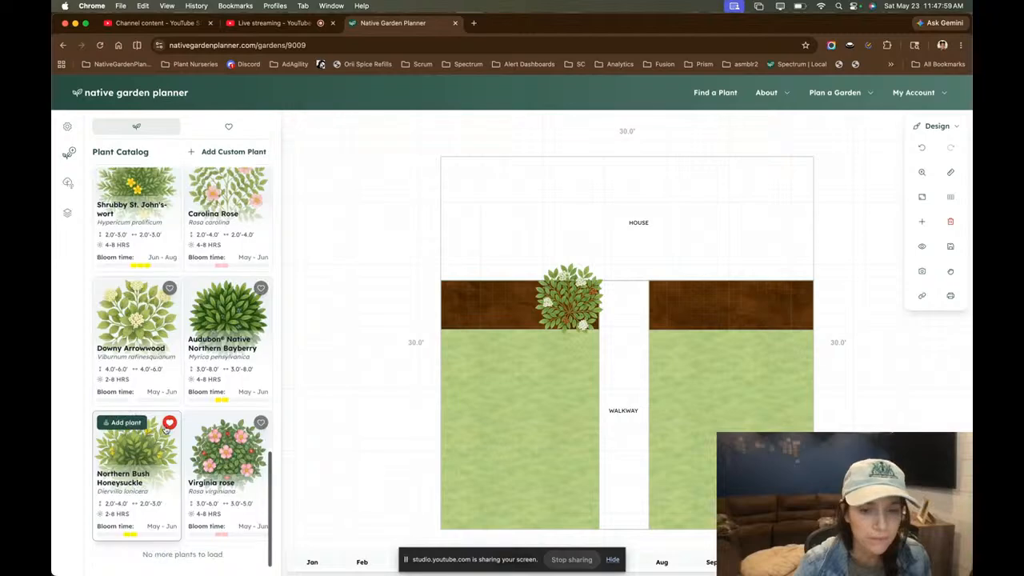
scroll(227, 336, "up", 3)
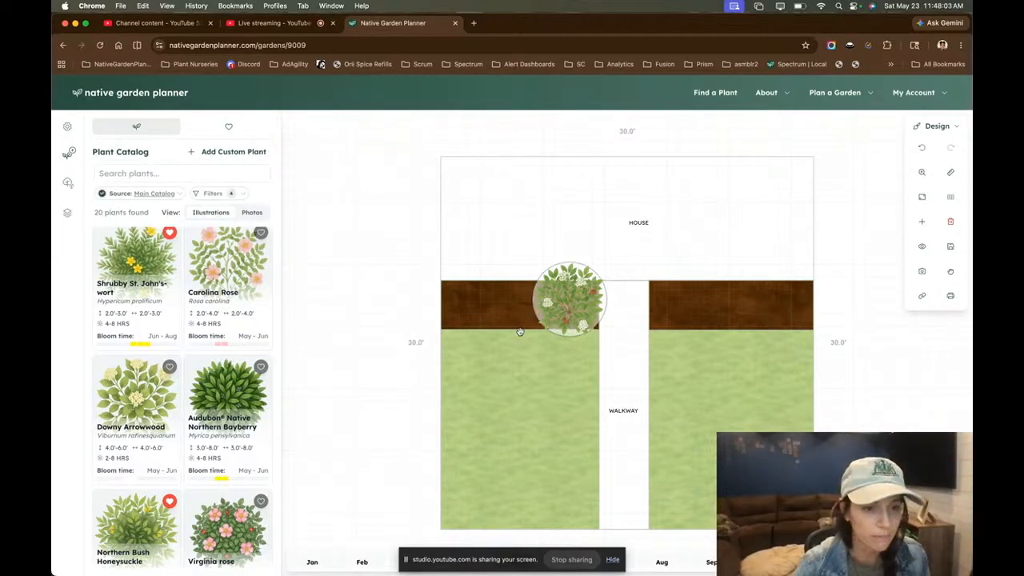
mouse_move(224, 420)
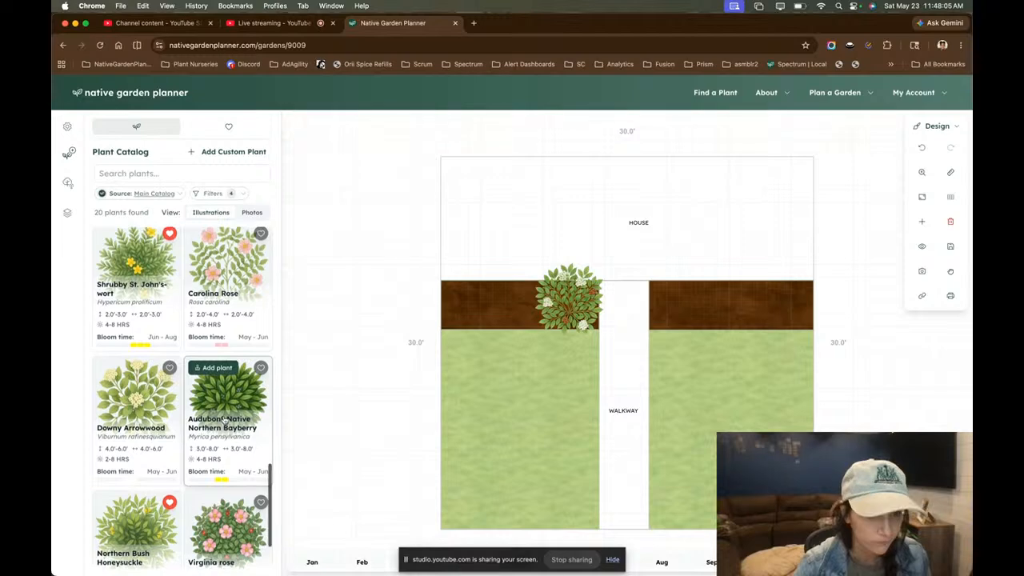
scroll(223, 420, "up", 1)
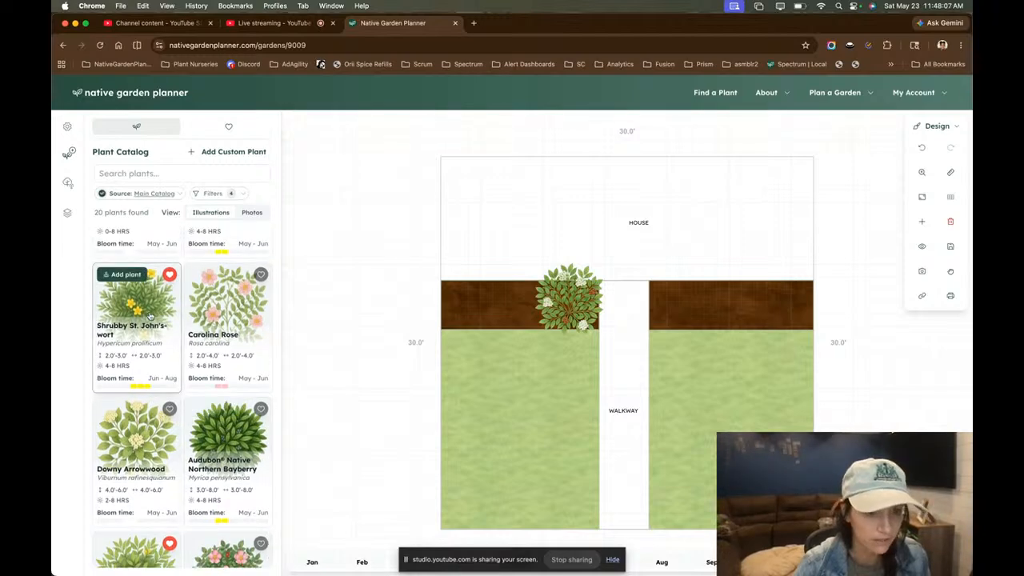
- Examine the Shrubby St. John's-wort's photos, description, size, growing conditions, wildlife benefits, landscape uses and native regions
left_click(149, 317)
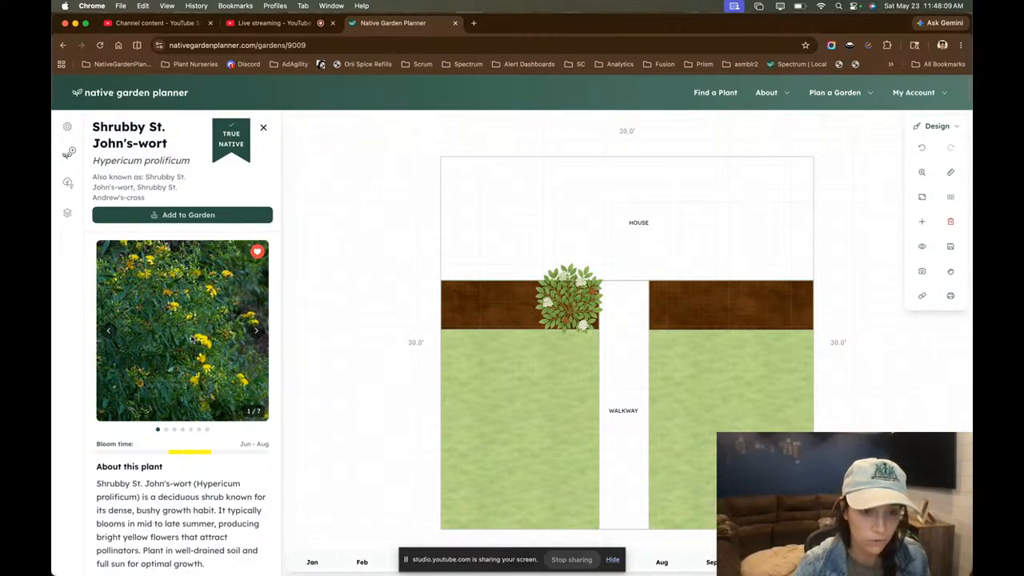
double_click(256, 331)
left_click(257, 331)
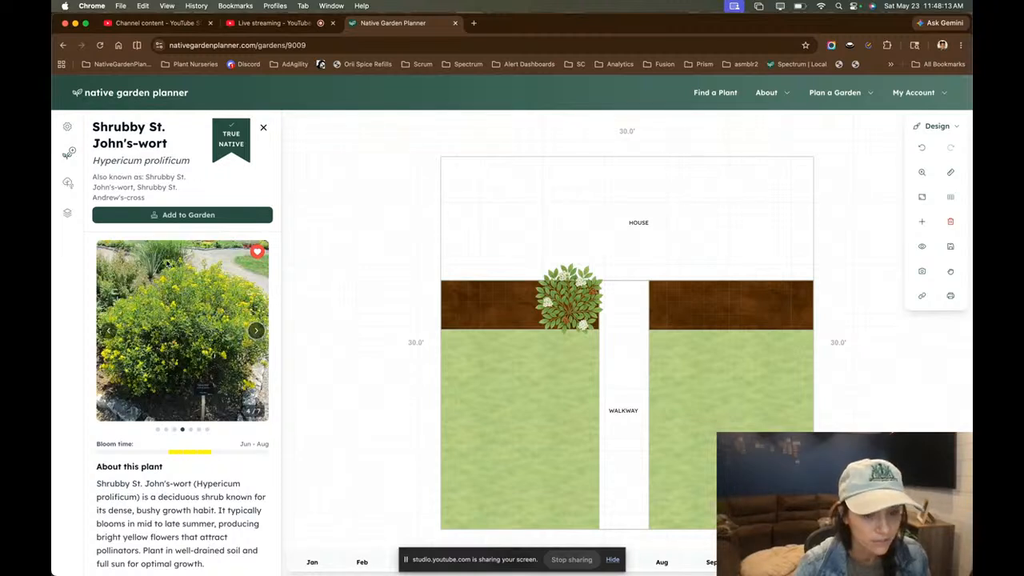
scroll(168, 263, "down", 2)
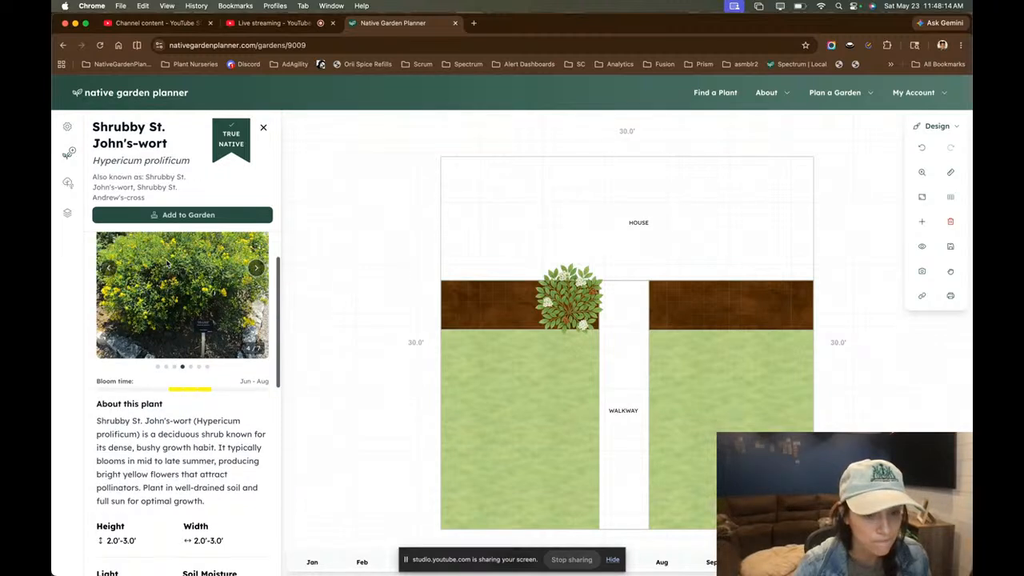
scroll(168, 264, "down", 1)
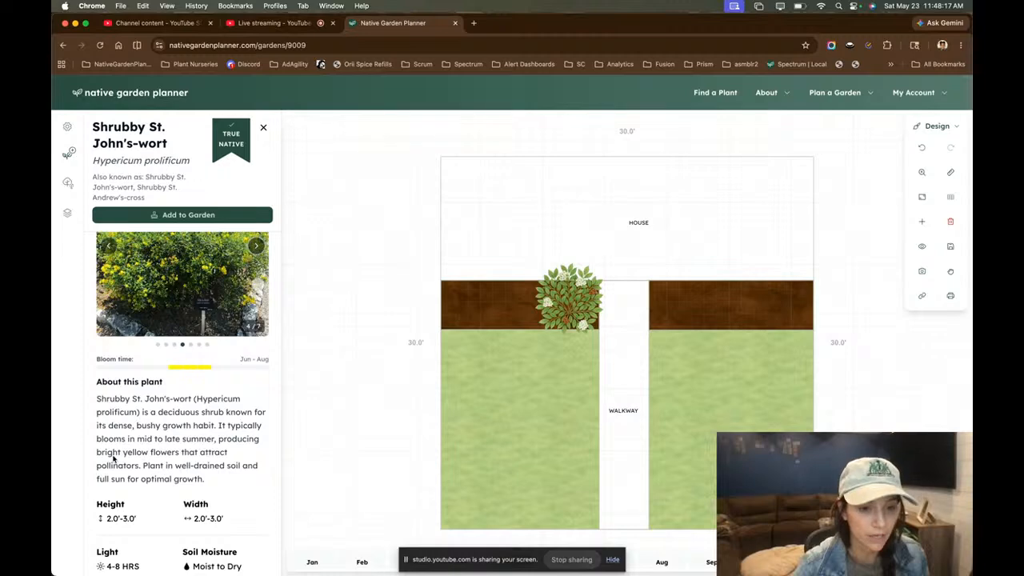
scroll(163, 456, "down", 8)
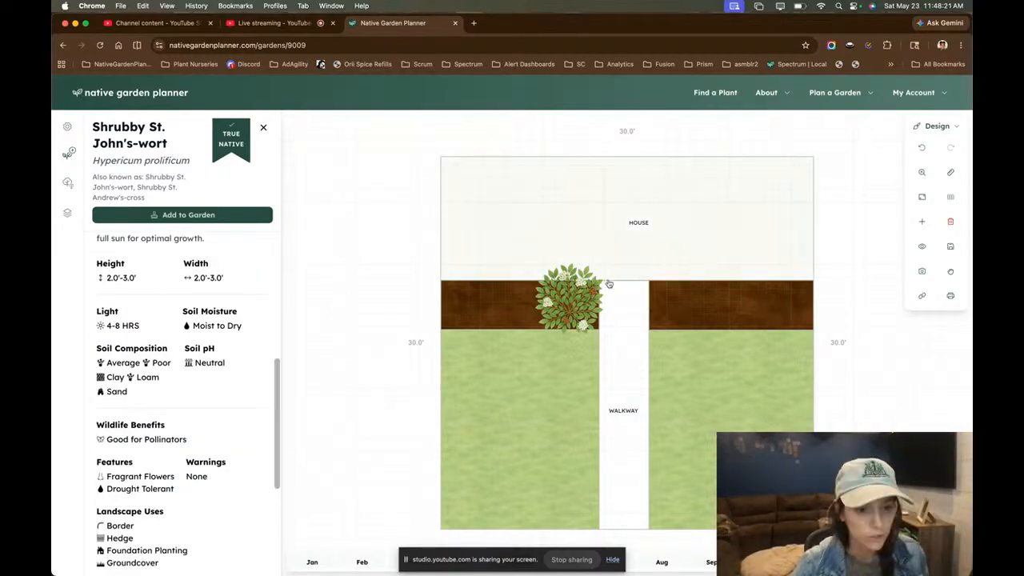
scroll(195, 547, "down", 3)
scroll(196, 547, "down", 3)
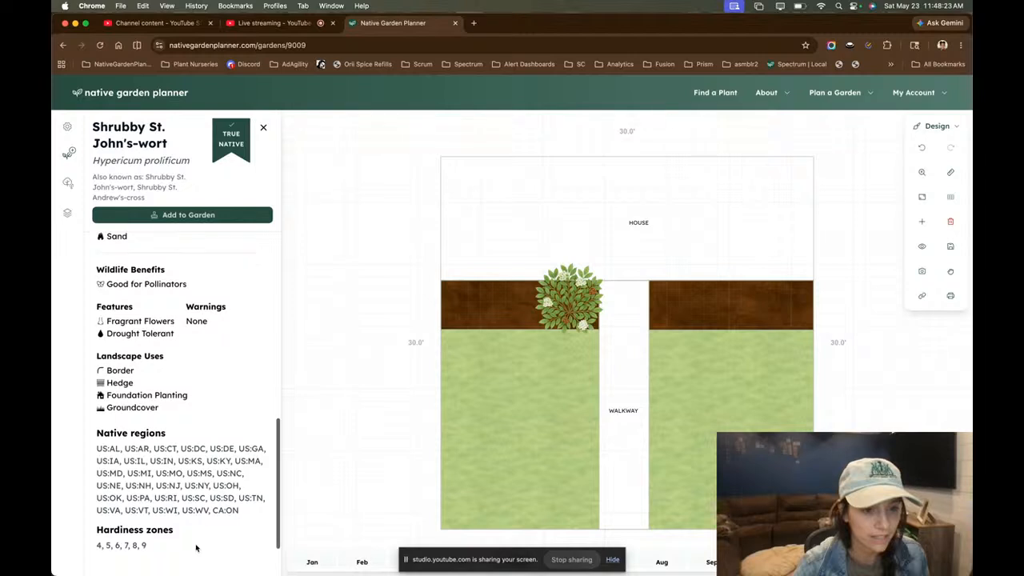
left_click_drag(97, 357, 159, 357)
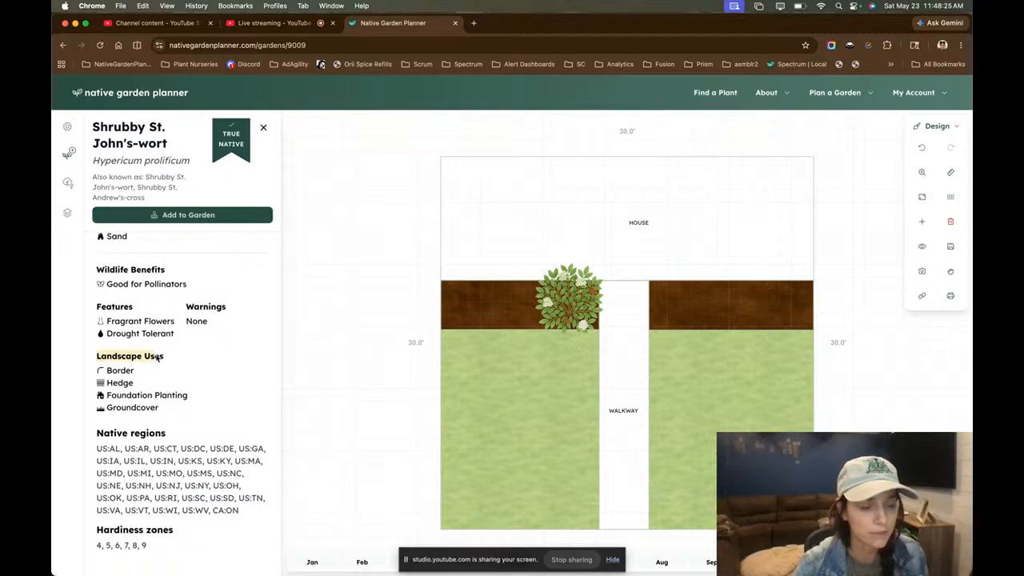
- Review the foundation planting and groundcover entries among the landscape uses of Shrubby St. John's-wort
double_click(126, 406)
triple_click(132, 393)
left_click(132, 390)
scroll(132, 390, "up", 10)
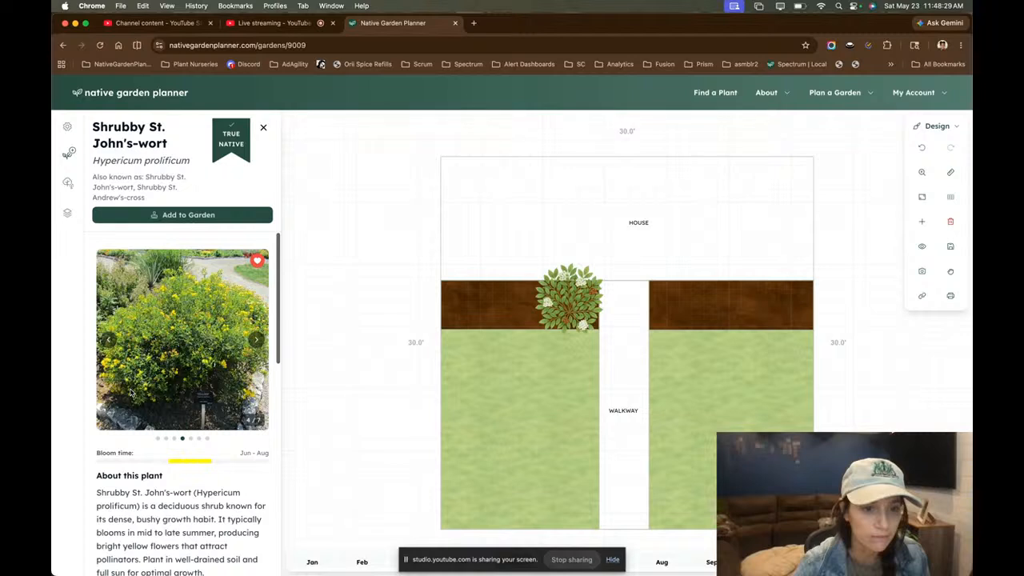
- Place three Shrubby St. John's-wort plants in a row along the house side of the bed containing the Red Chokeberry
left_click(215, 213)
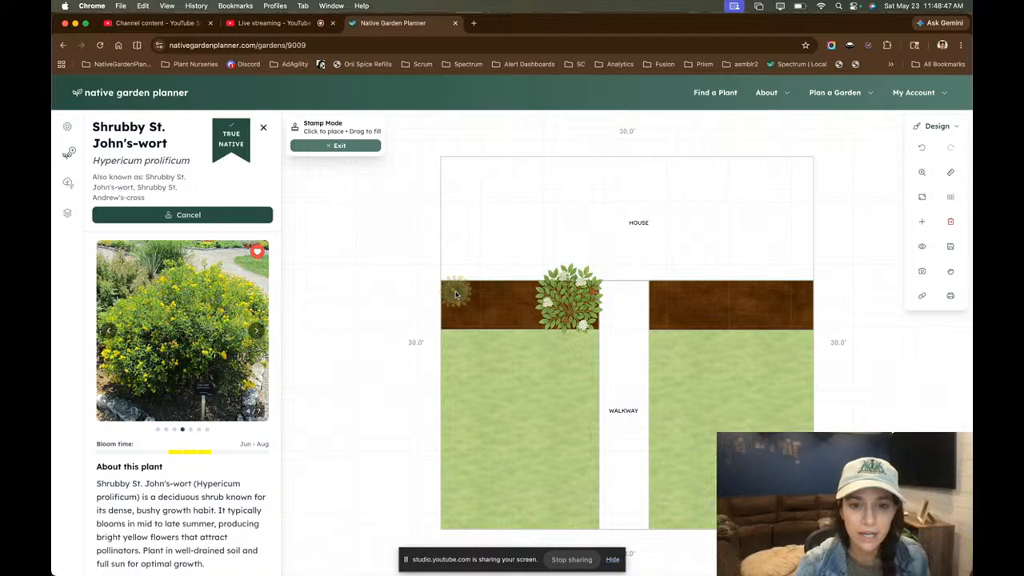
left_click(455, 296)
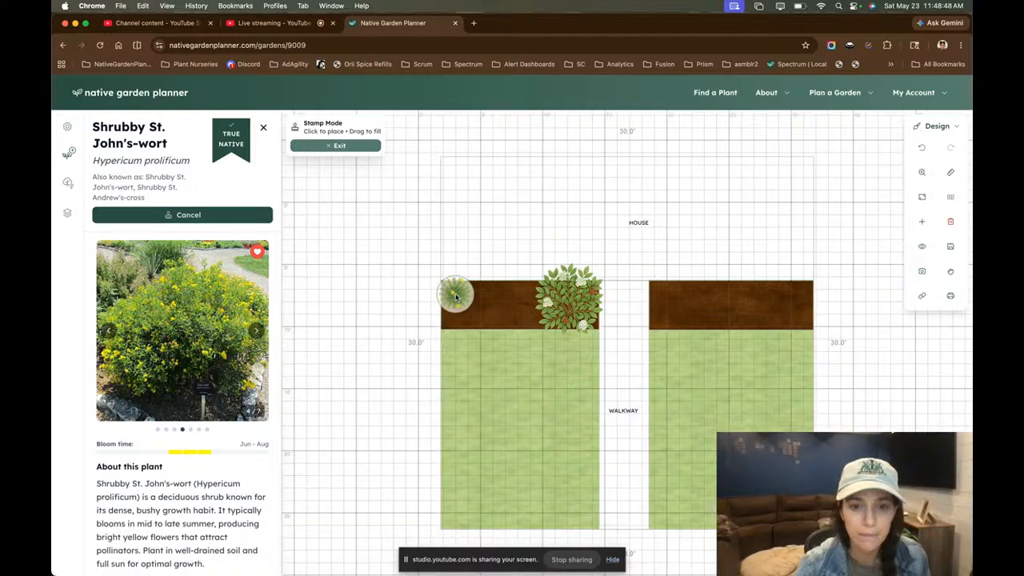
left_click(483, 296)
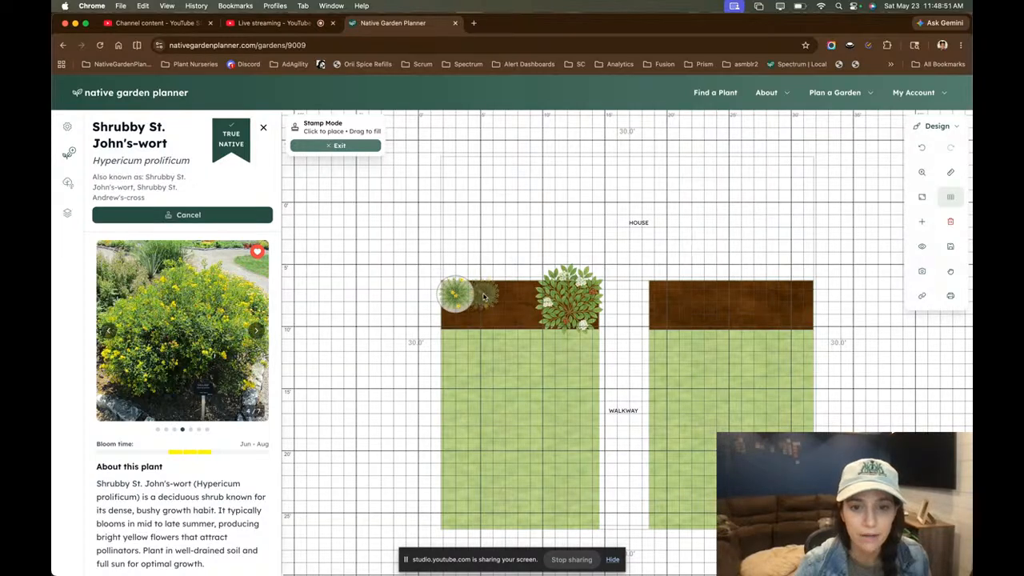
left_click(484, 297)
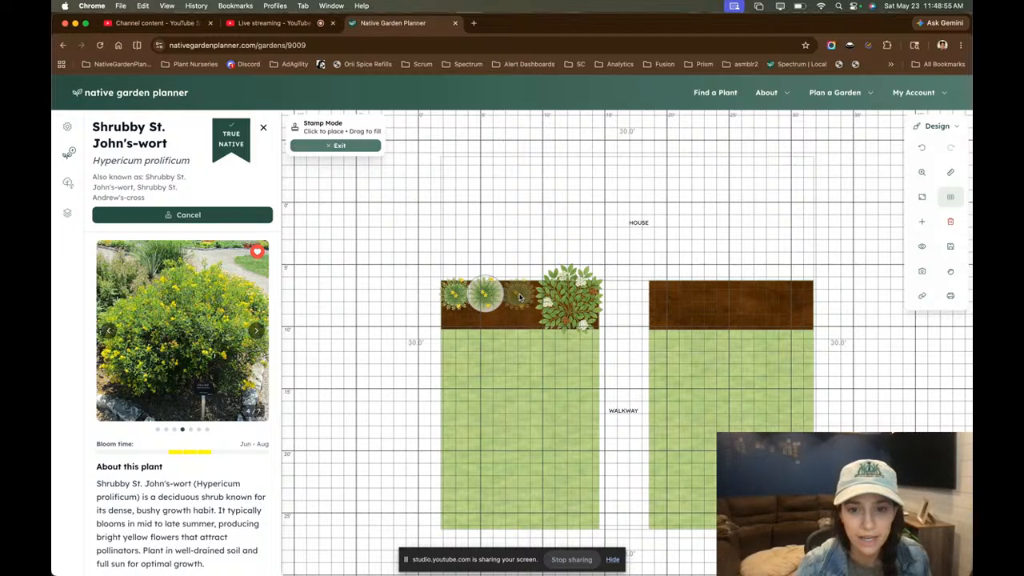
left_click(522, 298)
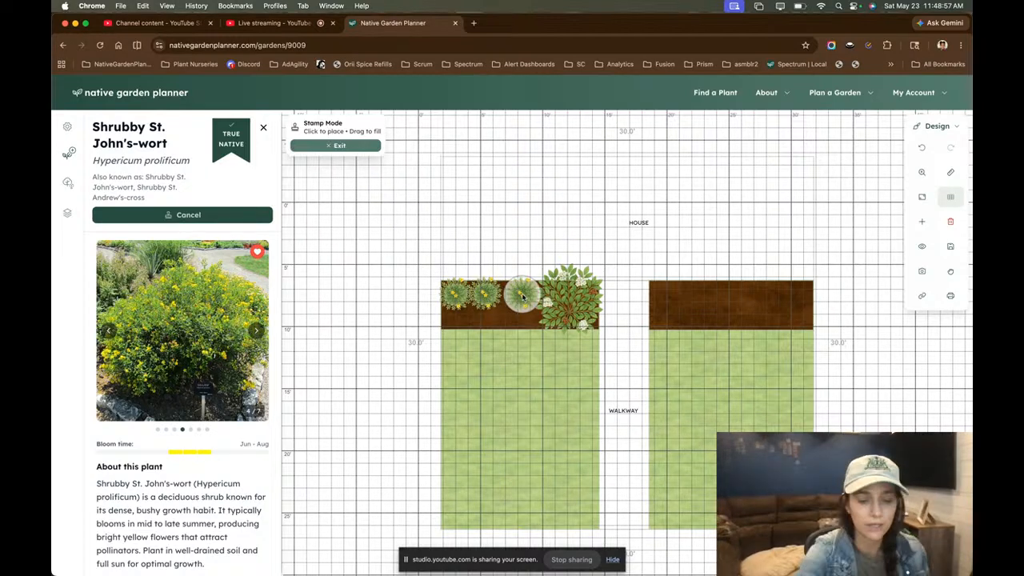
key("Escape")
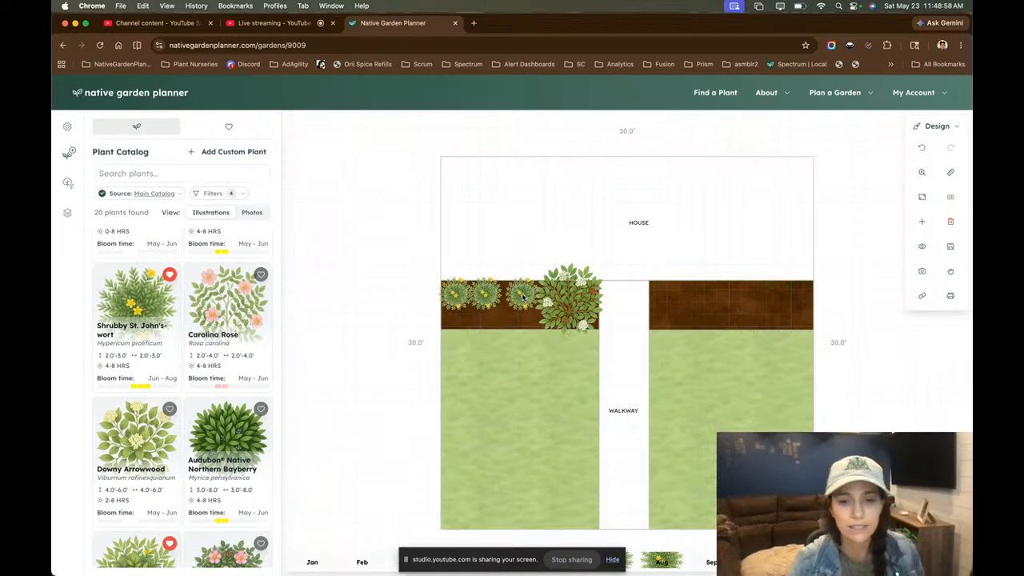
- Select the three Shrubby St. John's-wort plants together and center them horizontally
left_click(459, 299)
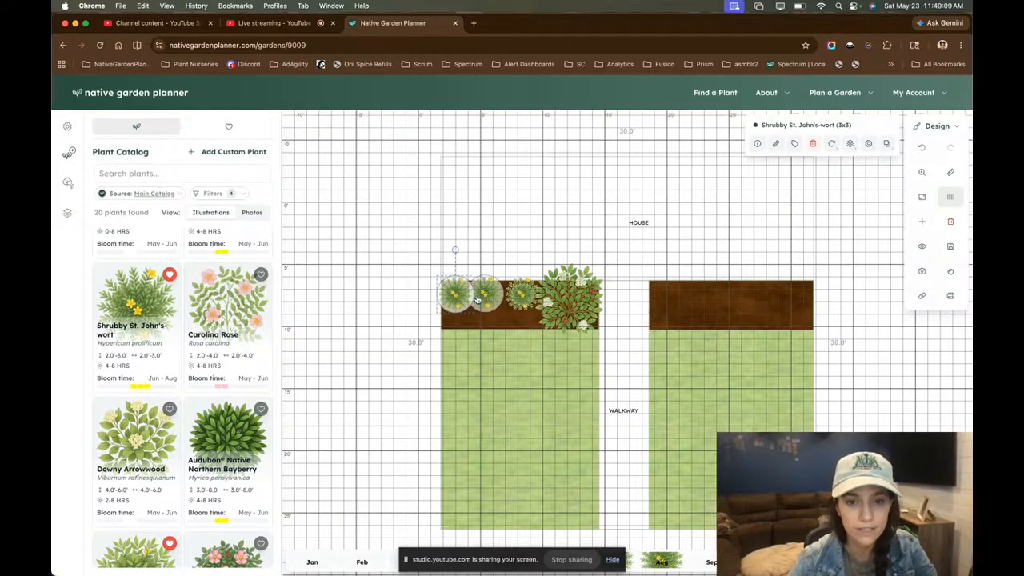
left_click(477, 299, "shift")
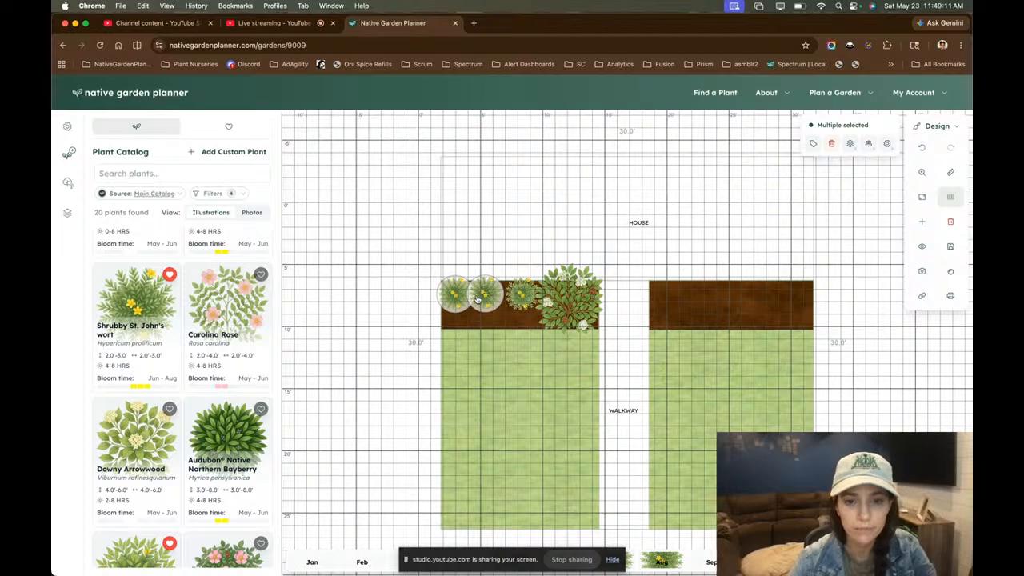
left_click(523, 301, "shift")
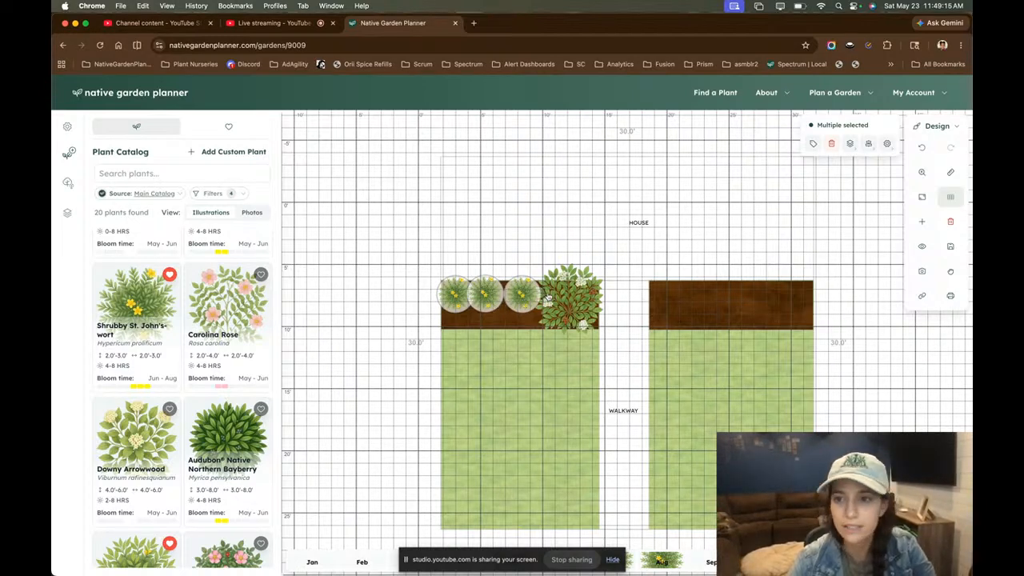
left_click(866, 145)
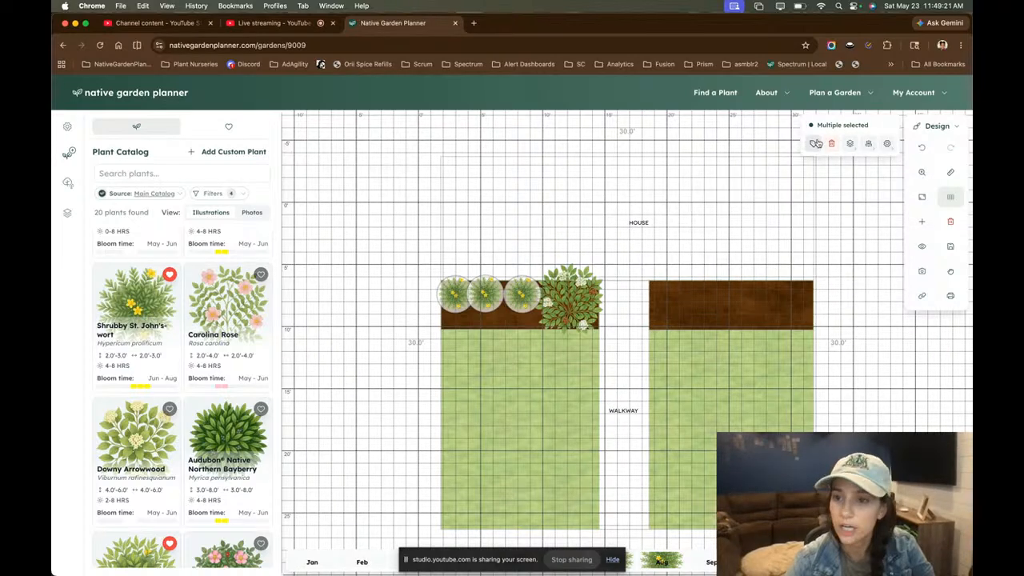
left_click(851, 145)
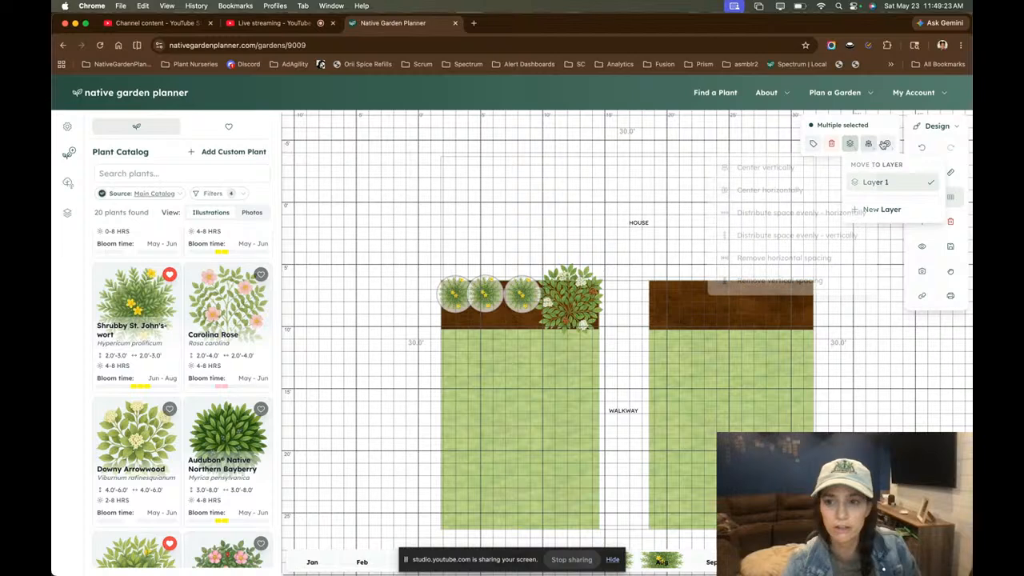
left_click(885, 144)
left_click(869, 144)
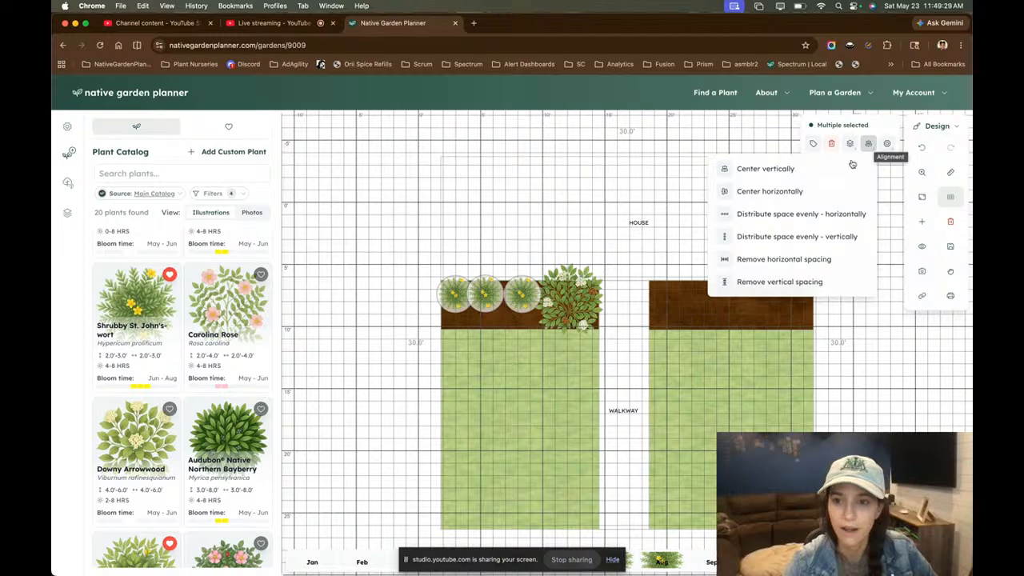
left_click(829, 191)
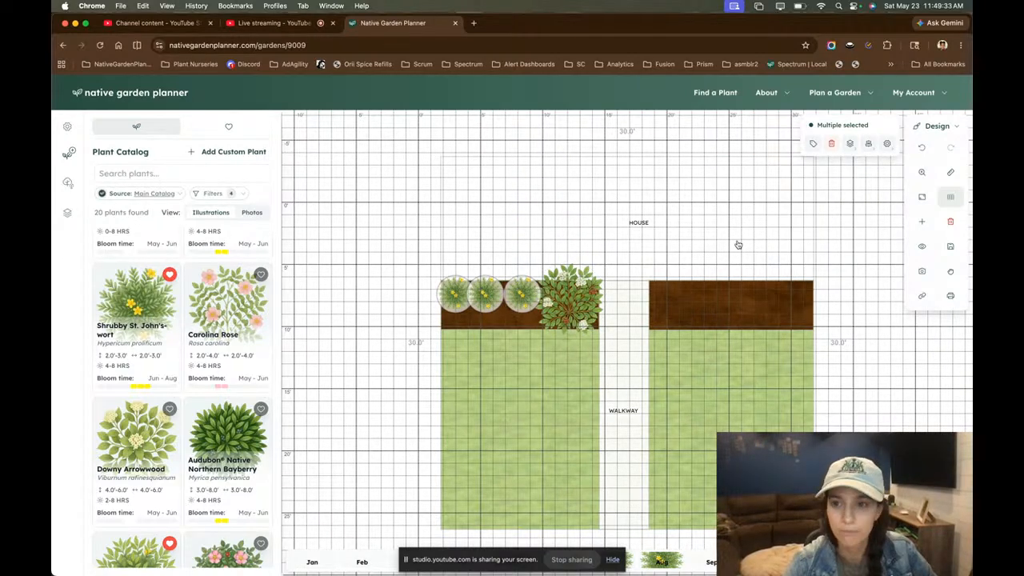
- Distribute the space evenly in the horizontal direction between the three Shrubby St. John's-wort plants, and deselect them
left_click(862, 144)
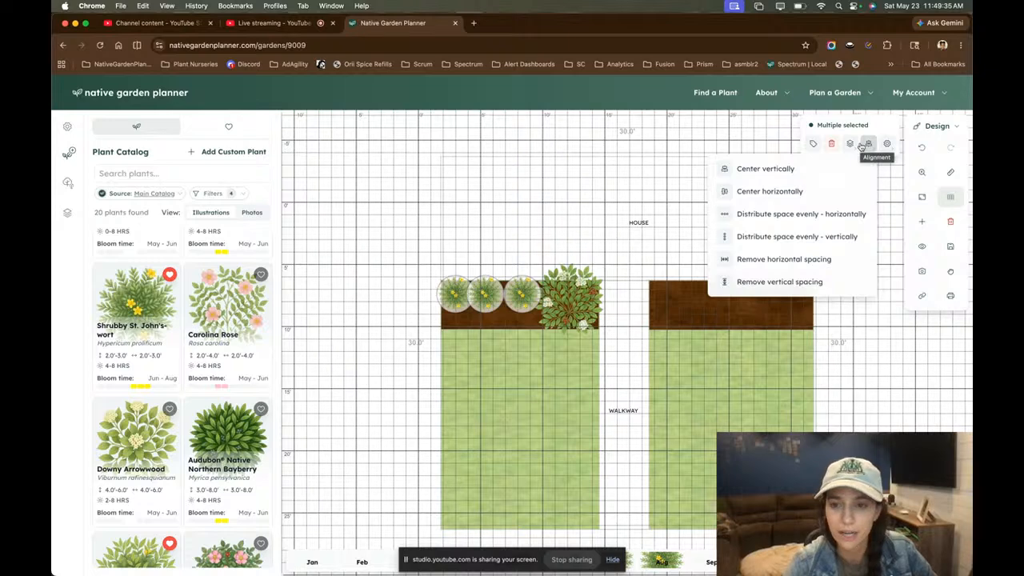
left_click(837, 211)
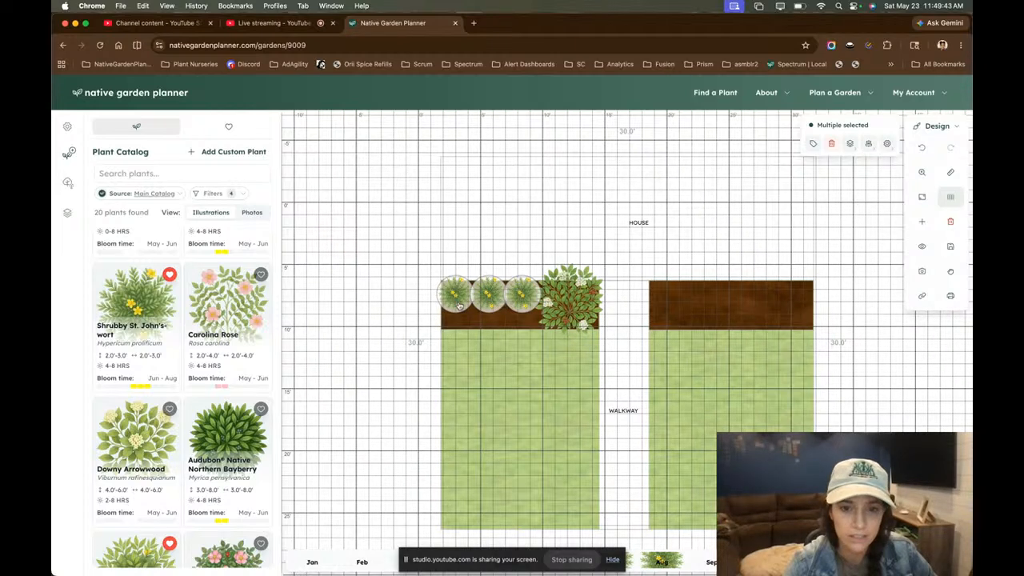
left_click(406, 282)
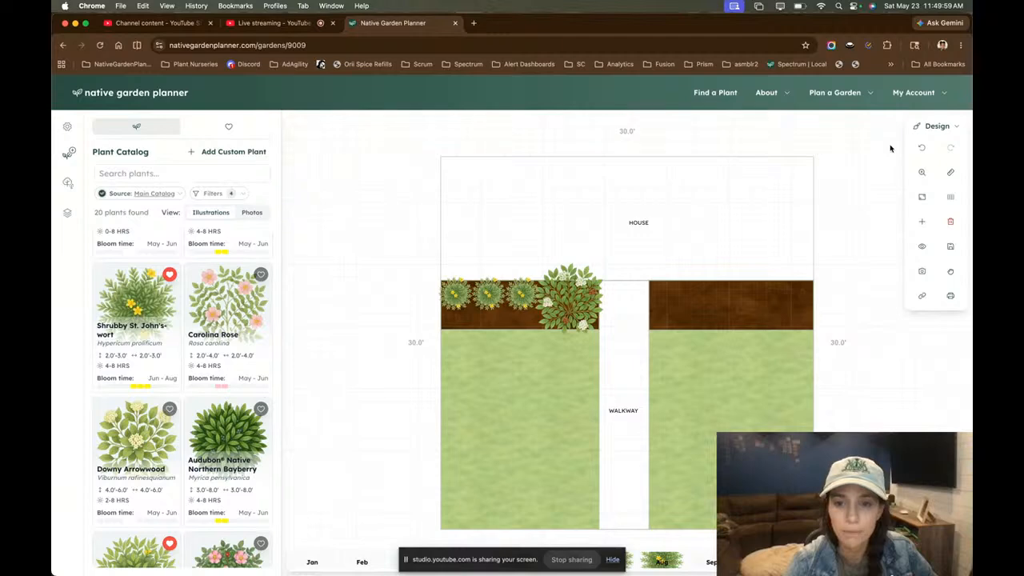
- Examine the House object's resize, rotate and flip, layer, duplicate and layer order options
left_click(810, 205)
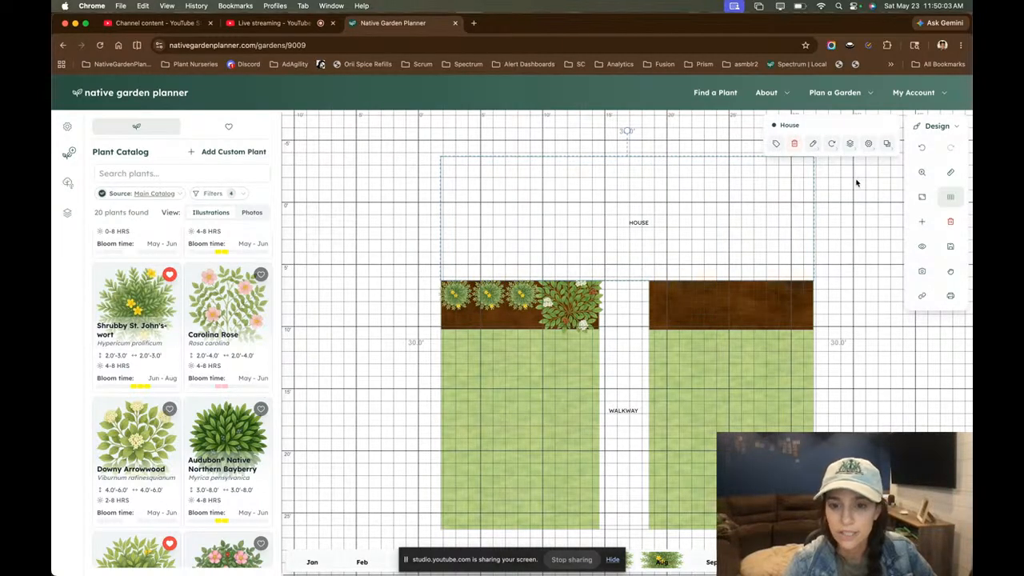
left_click(813, 145)
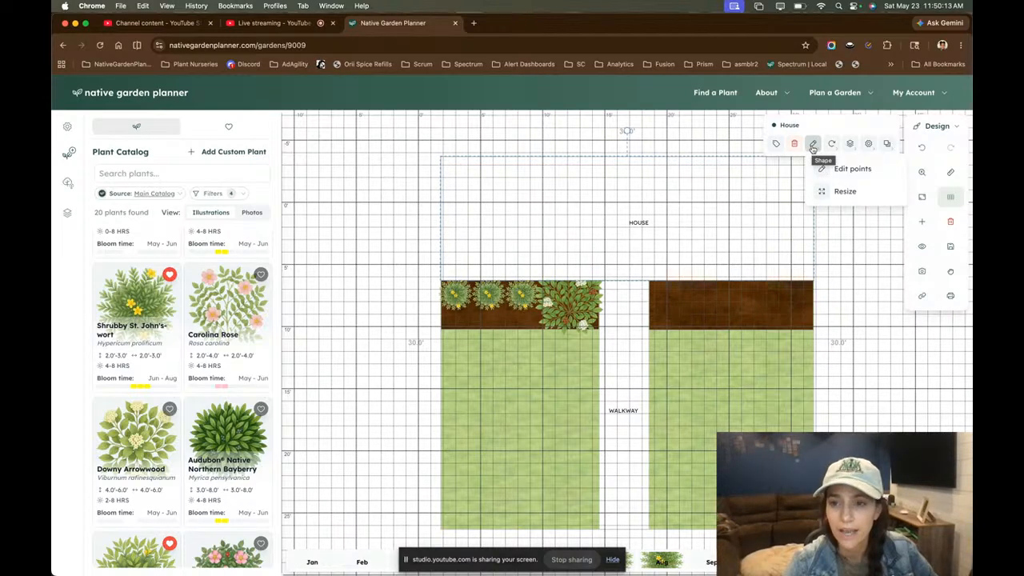
left_click(837, 191)
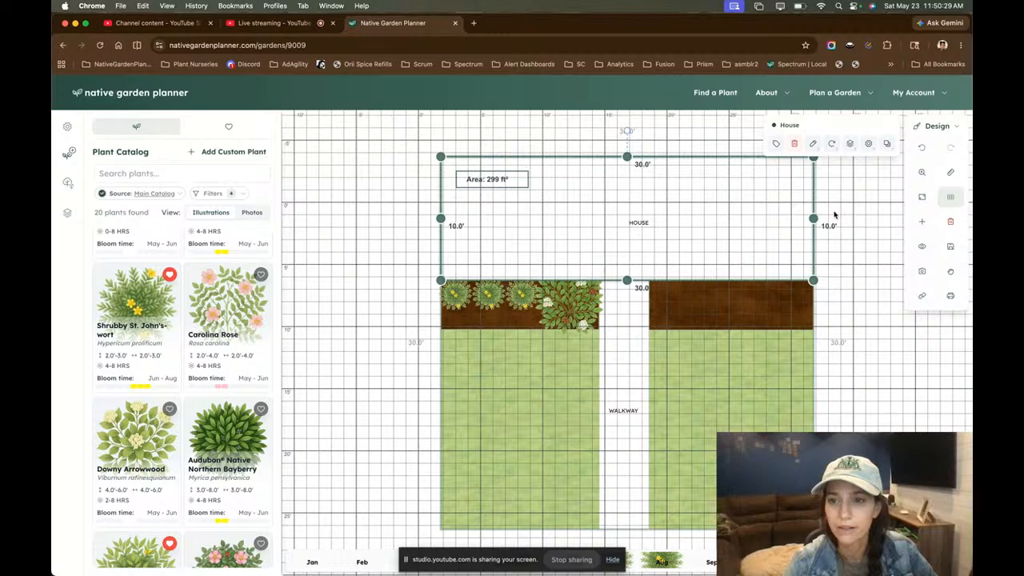
left_click(830, 143)
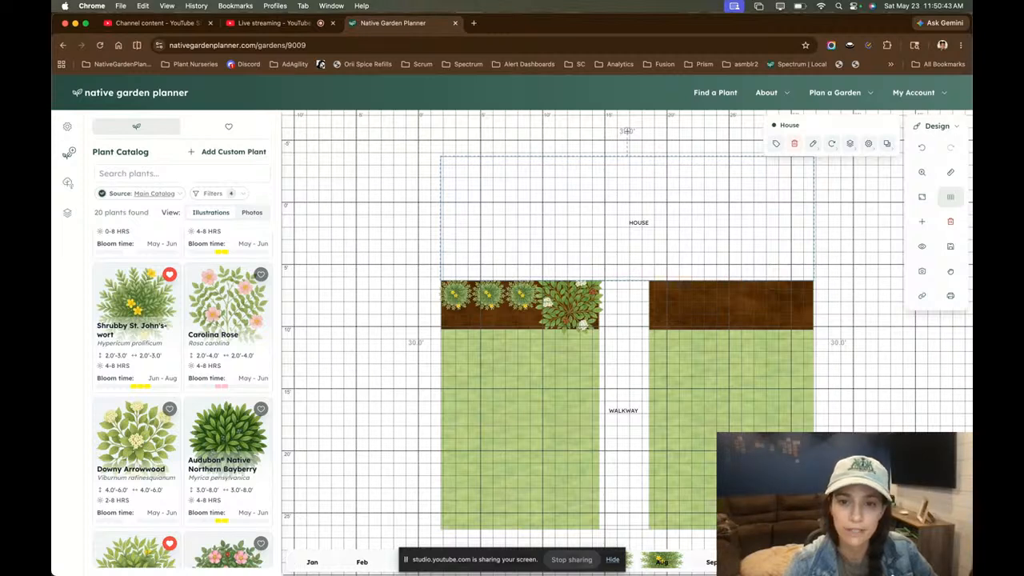
left_click(558, 295)
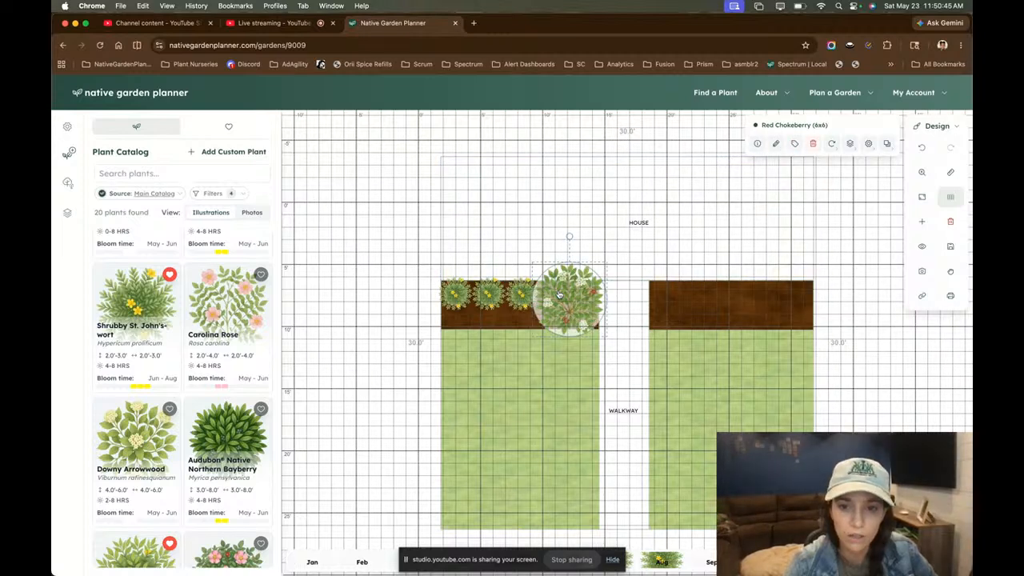
left_click(698, 234)
left_click(834, 144)
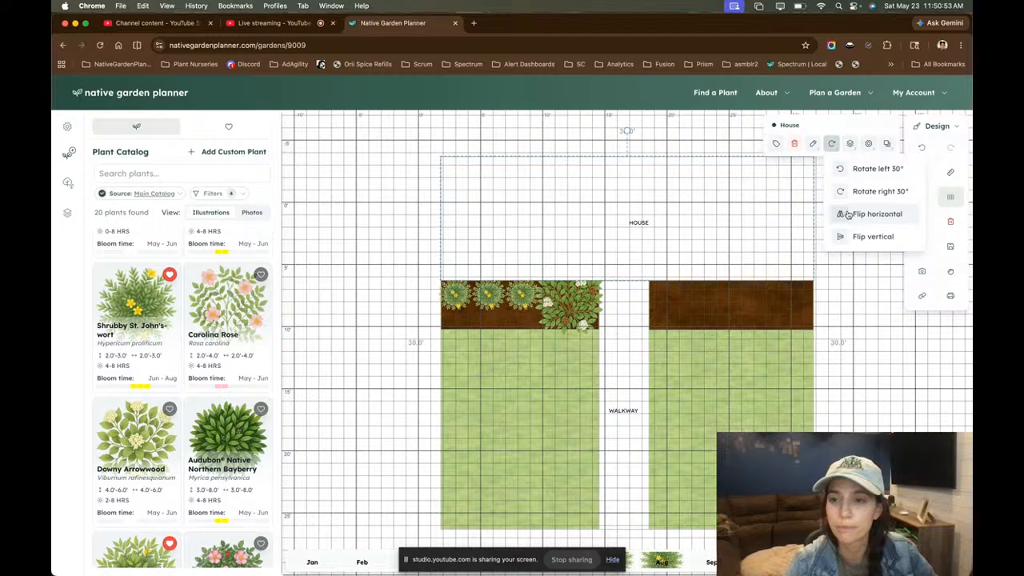
left_click(848, 144)
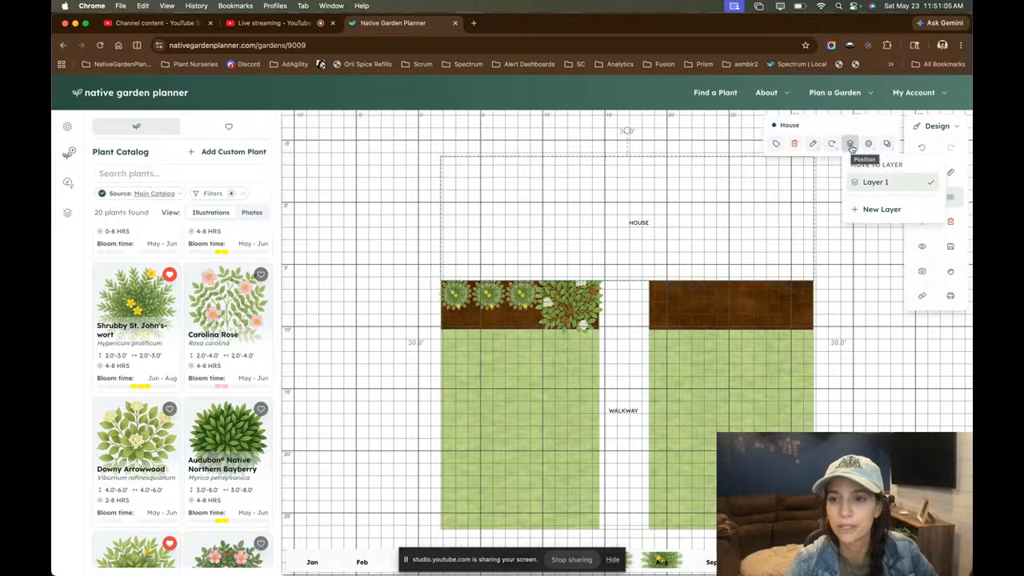
left_click(864, 145)
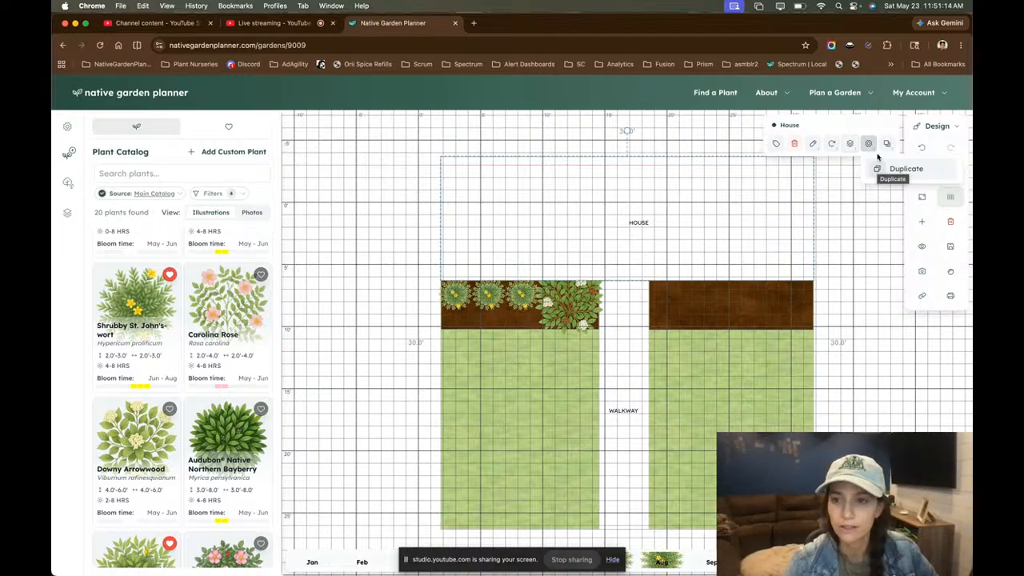
left_click(888, 144)
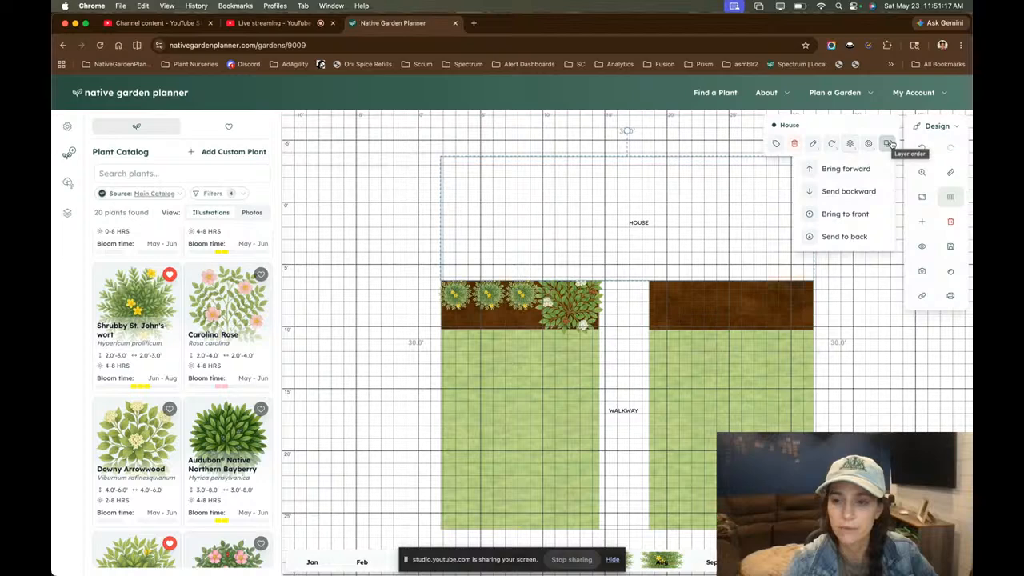
- Change the Red Chokeberry's plant size to 5 ft wide and 5 ft high
left_click(594, 292)
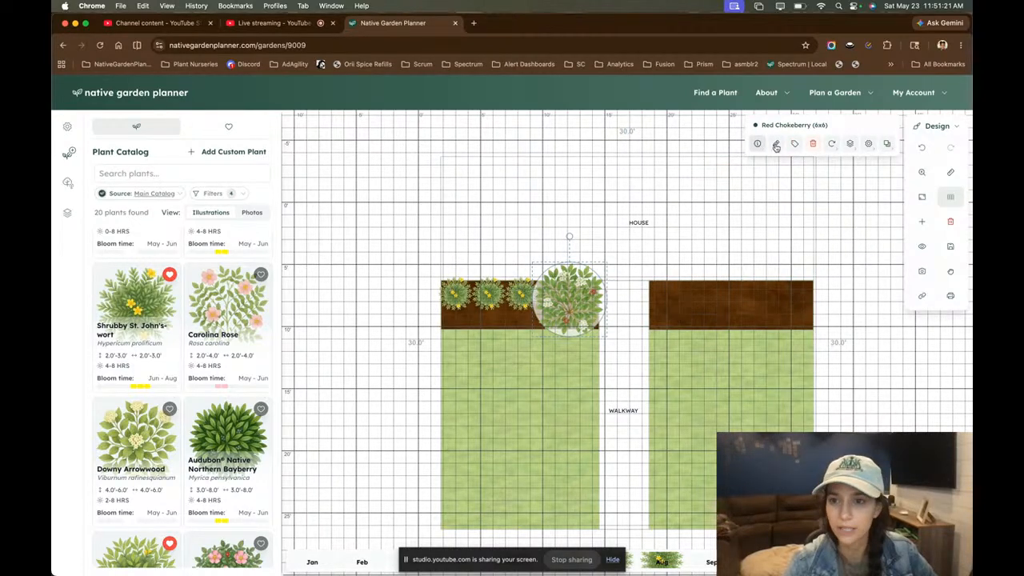
left_click(832, 145)
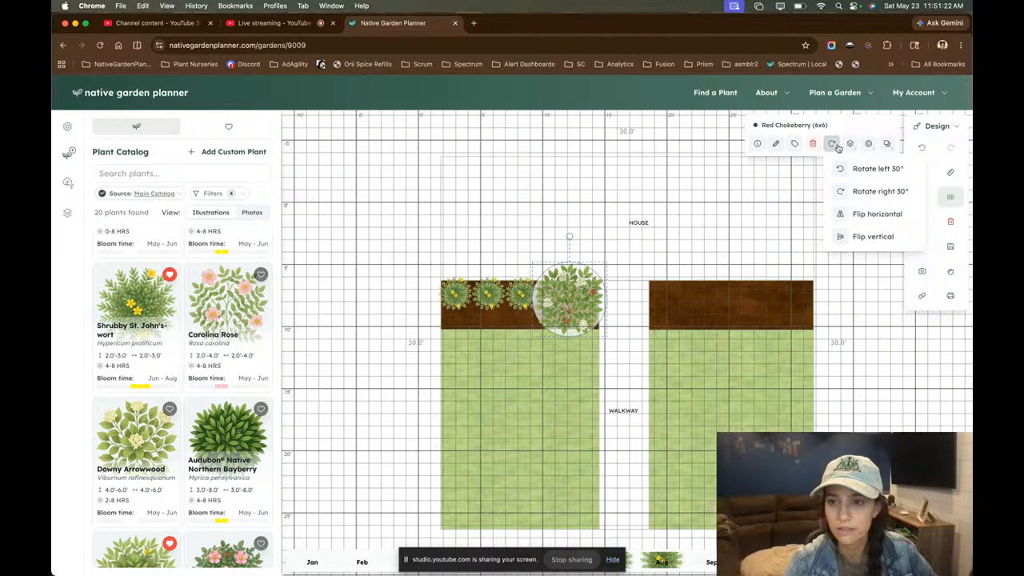
left_click(868, 144)
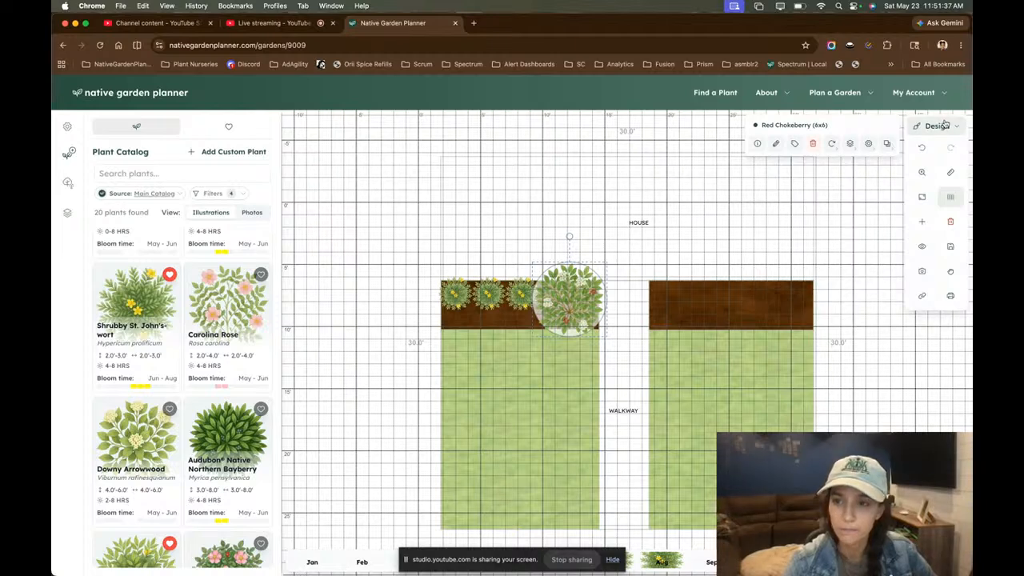
mouse_move(869, 144)
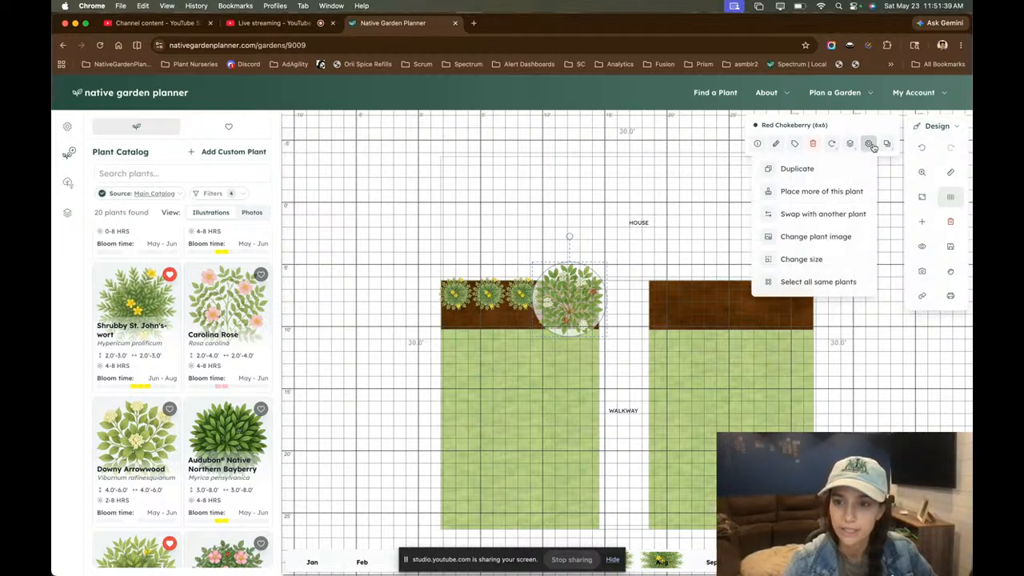
left_click(837, 257)
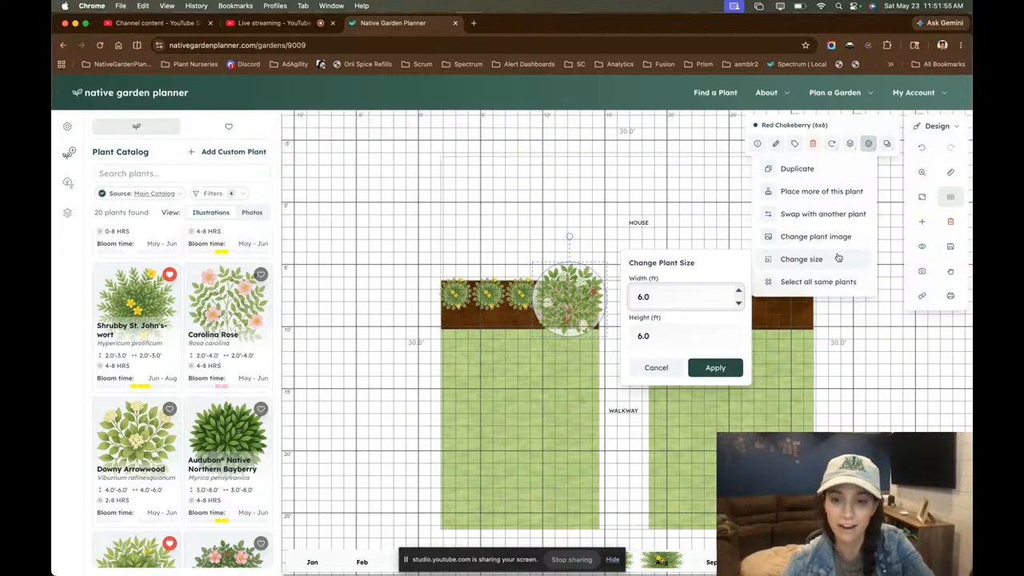
key("BackSpace")
key("BackSpace")
key("BackSpace")
type("5")
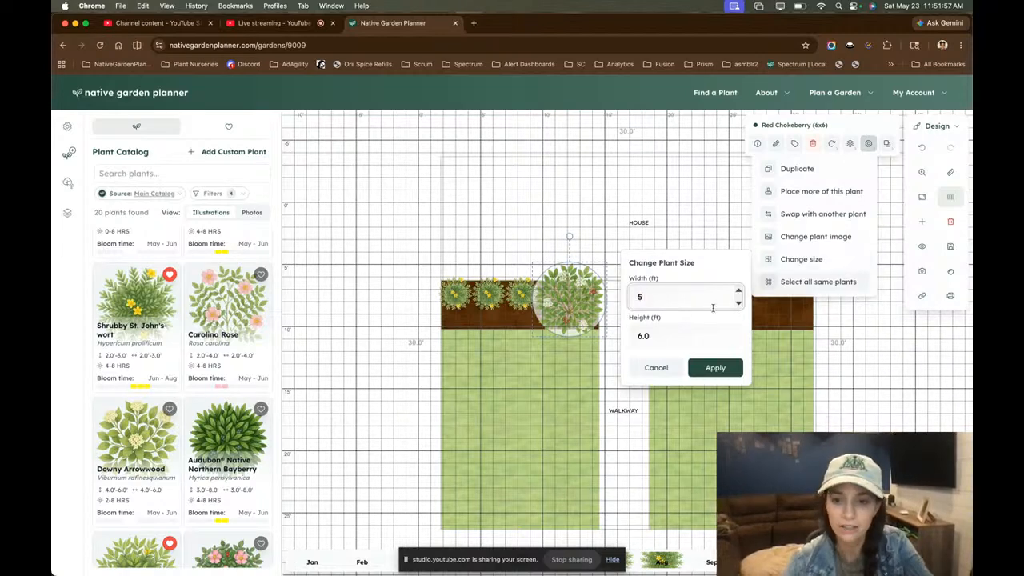
left_click(681, 334)
key("BackSpace")
key("BackSpace")
key("BackSpace")
type("5")
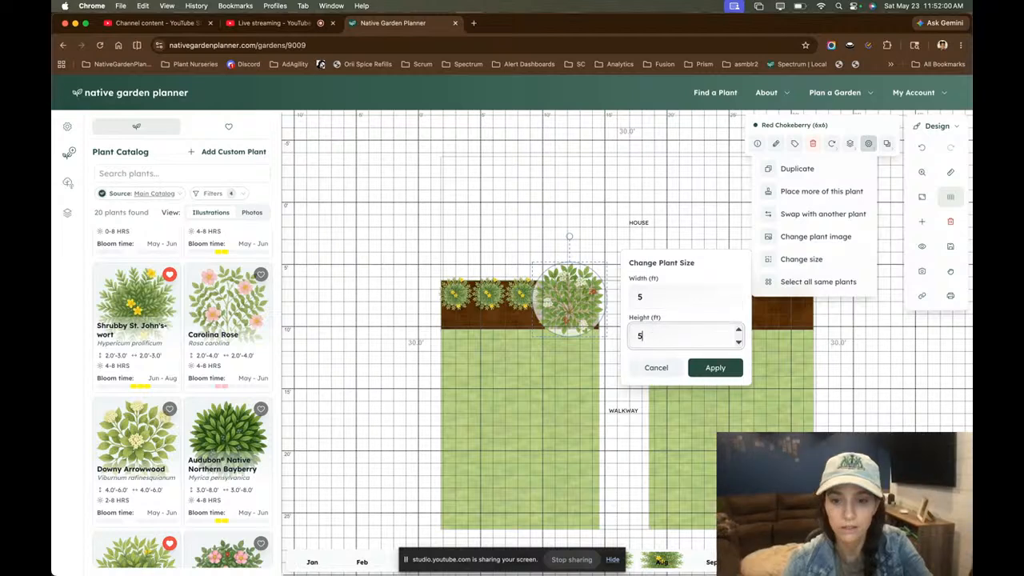
left_click(719, 368)
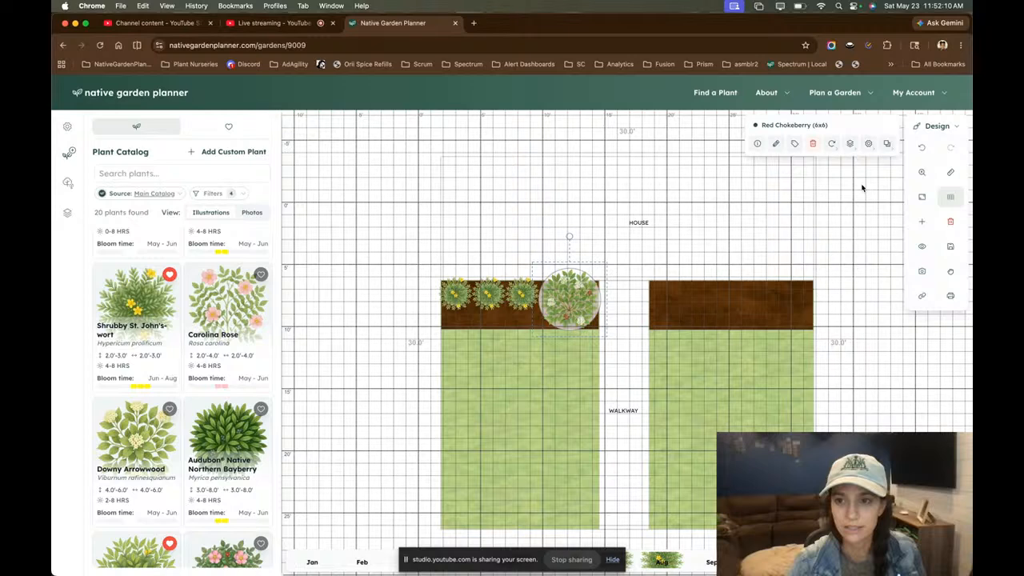
- Nudge the Red Chokeberry slightly down and toward the walkway so it sits at the end of the bed
left_click(867, 144)
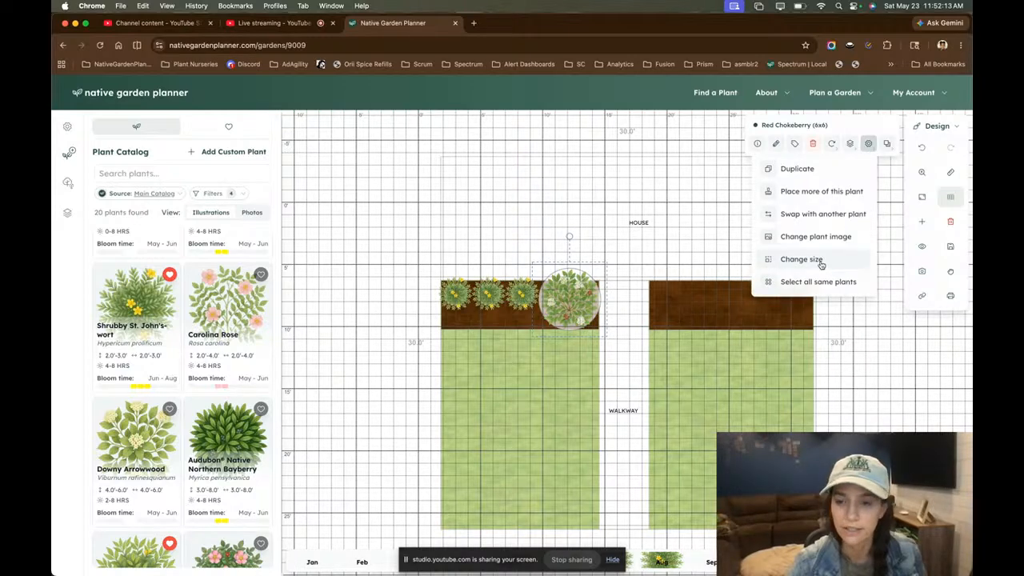
left_click(834, 328)
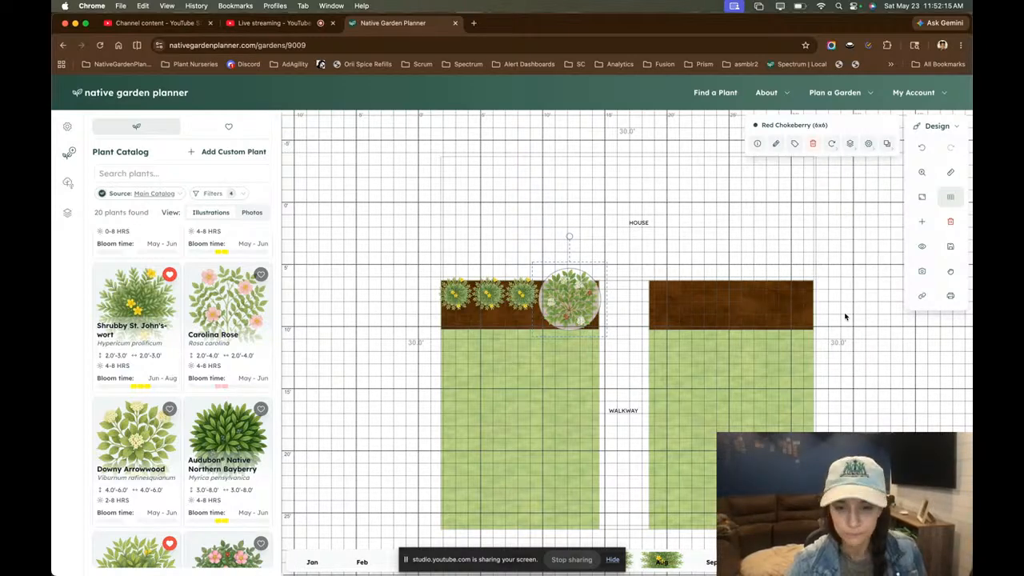
left_click(845, 316)
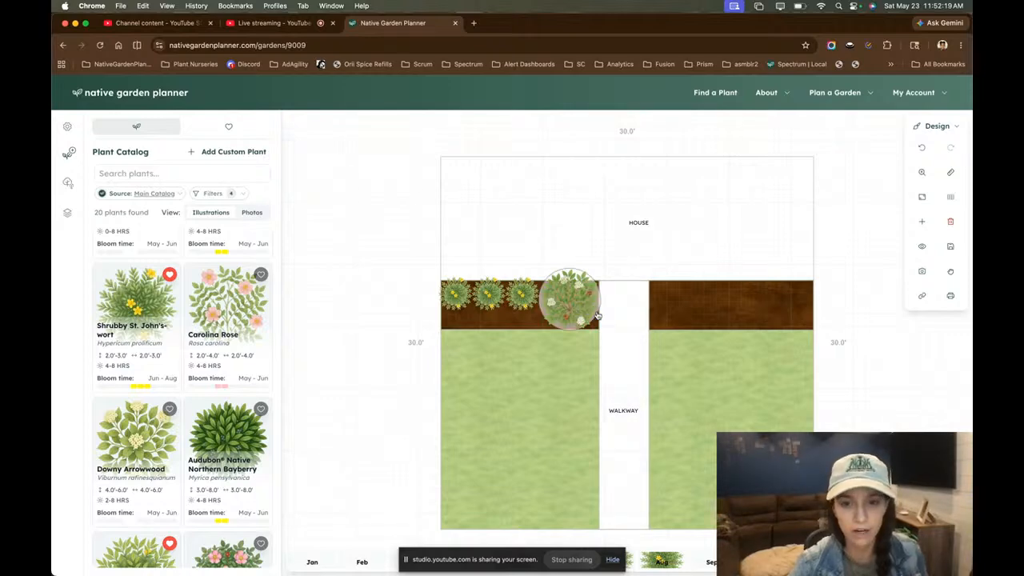
left_click_drag(588, 314, 588, 315)
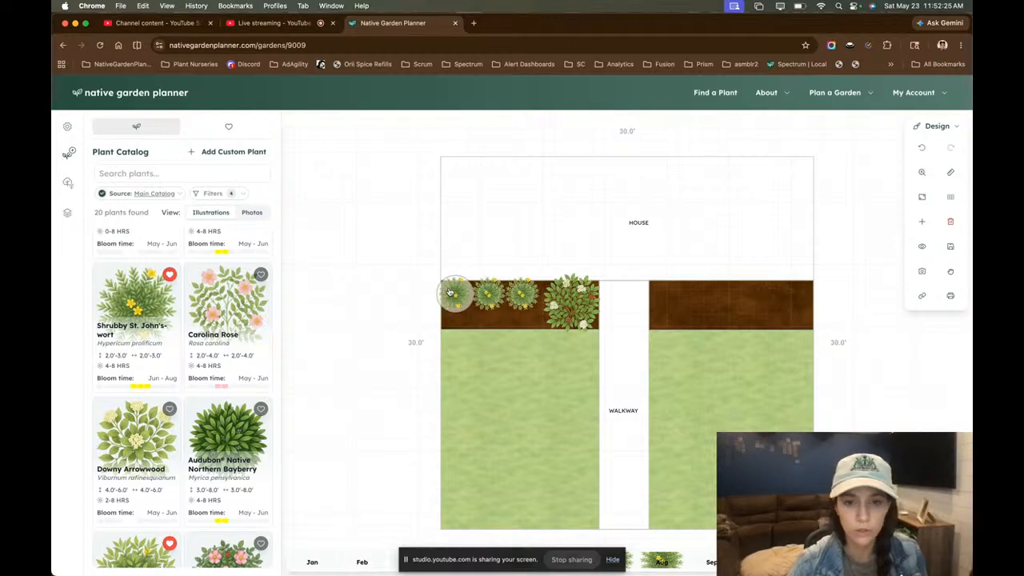
- Select all the Shrubby St. John's-wort plants together, shift them slightly toward the Red Chokeberry, and deselect them
left_click(512, 298)
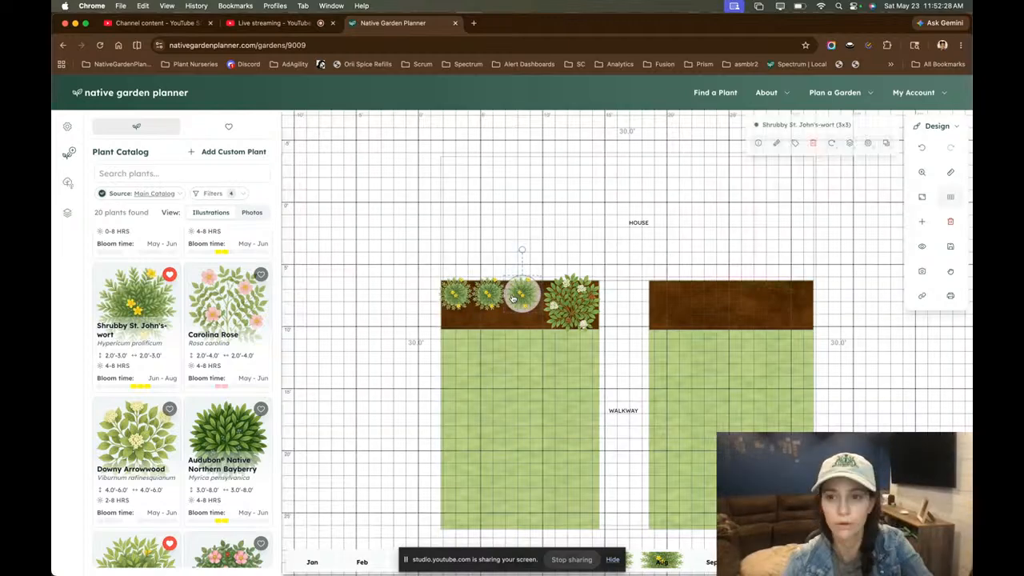
left_click(872, 144)
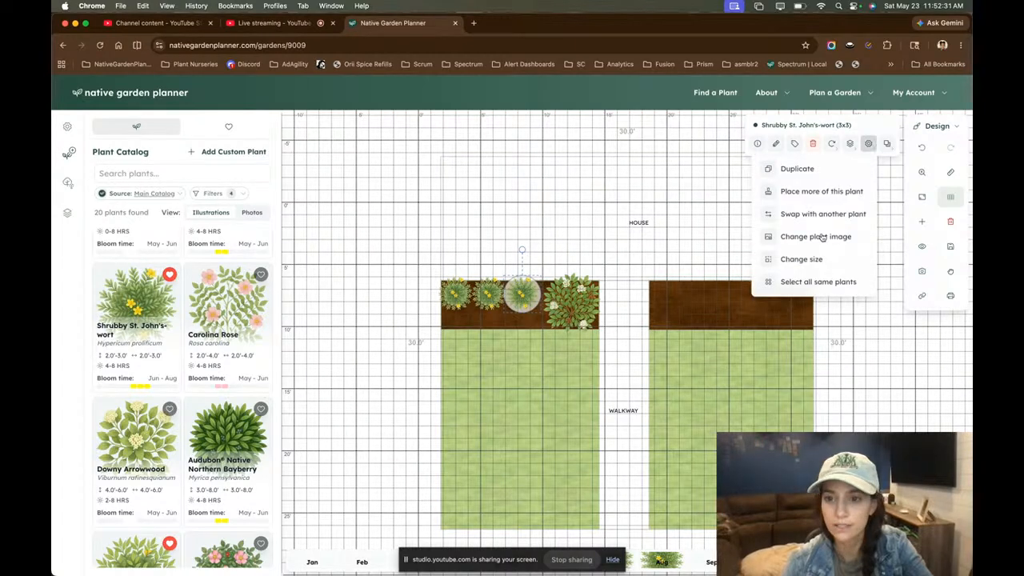
left_click(803, 285)
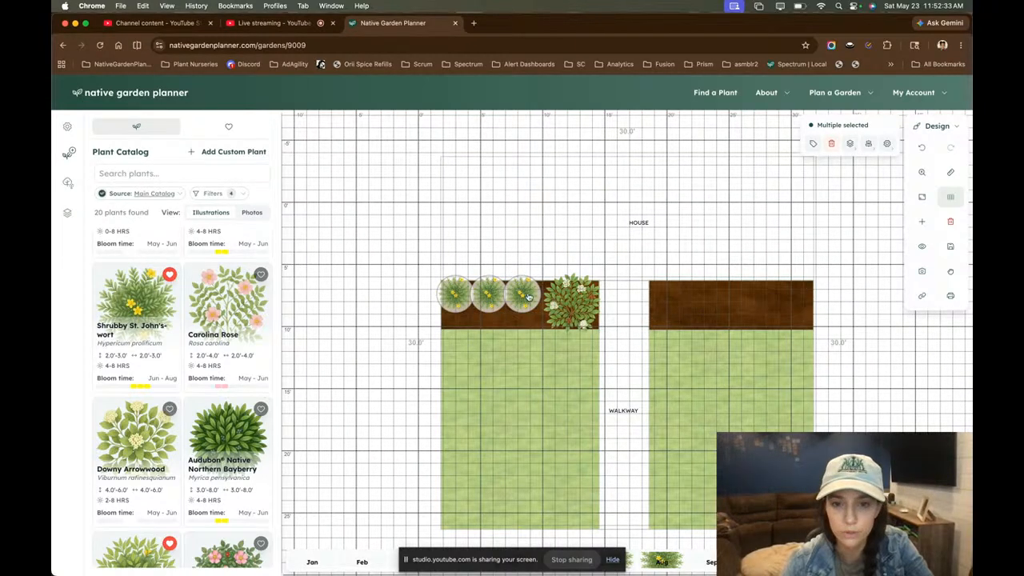
left_click_drag(525, 298, 527, 297)
left_click(340, 313)
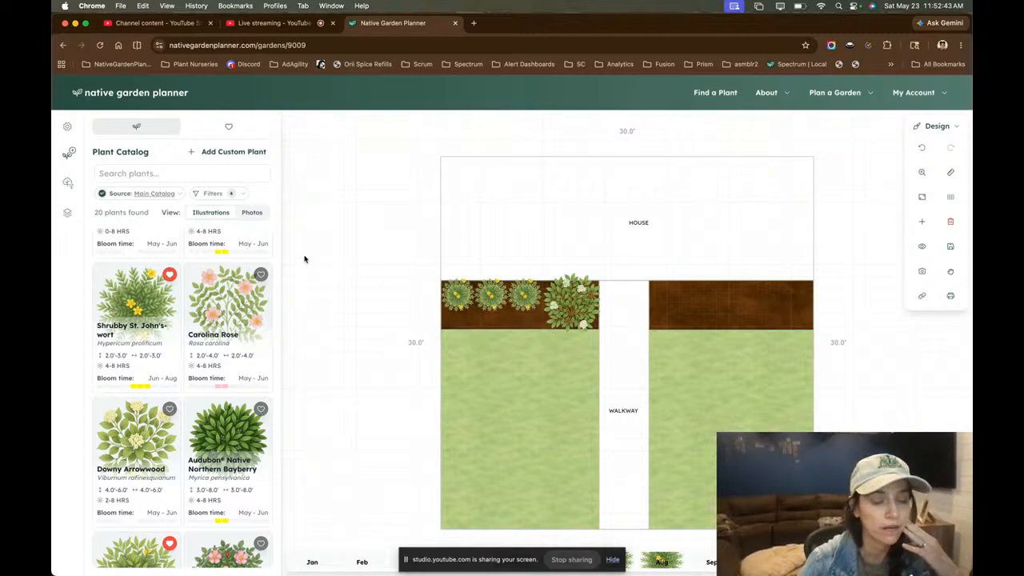
- Change the plant catalog's plant type filter from Shrub to Perennial
left_click(231, 196)
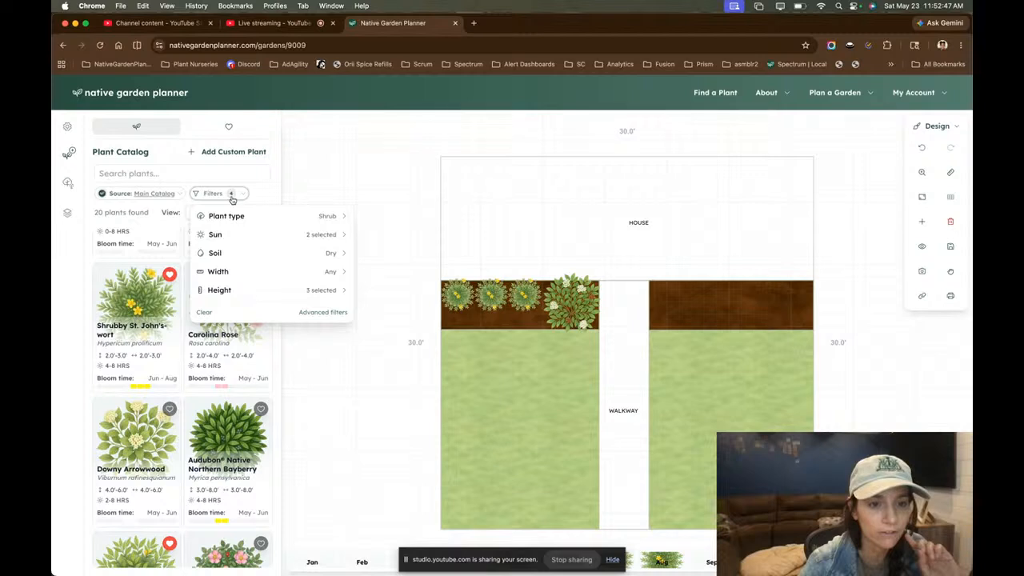
mouse_move(239, 216)
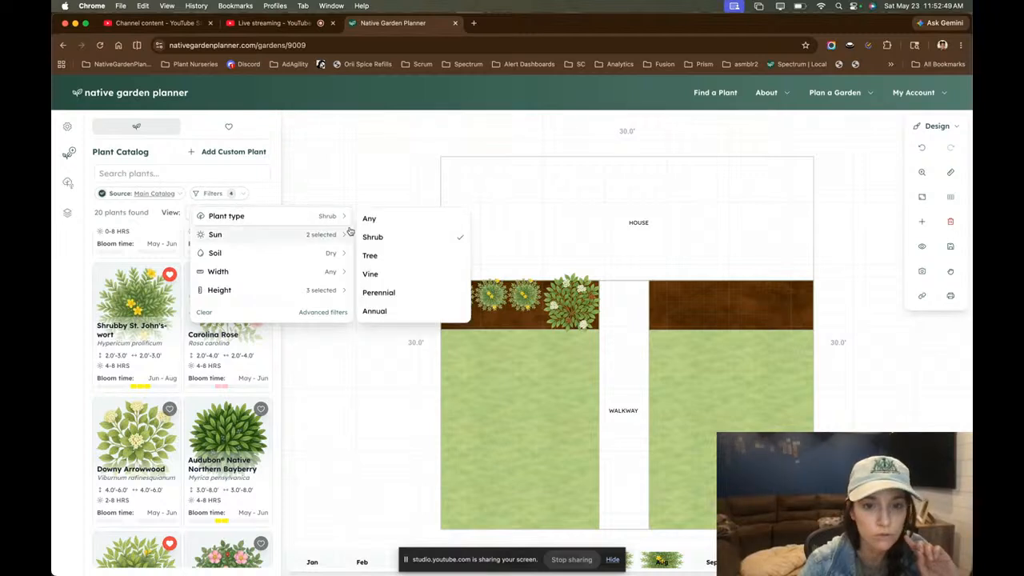
left_click(382, 293)
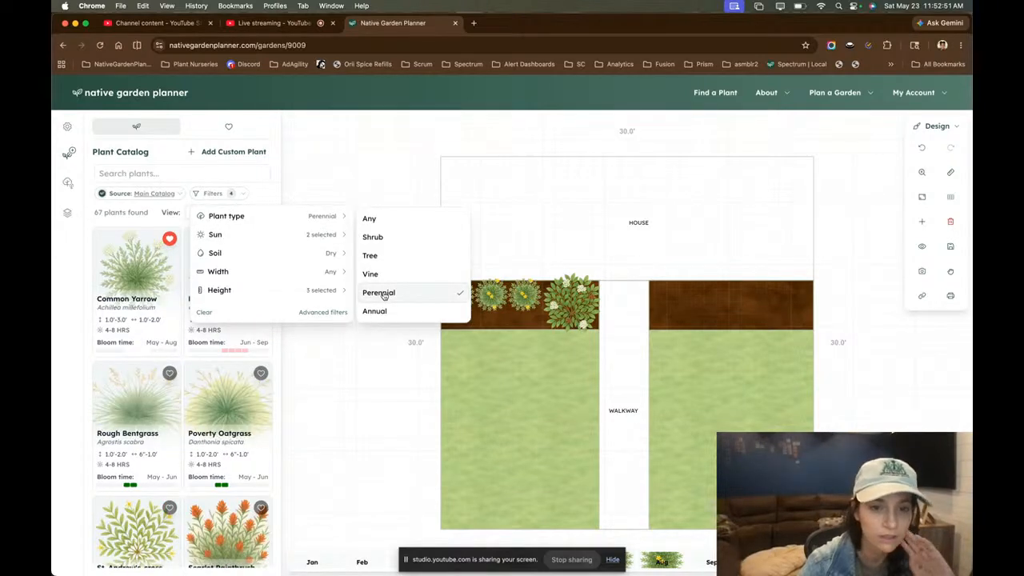
left_click(206, 194)
- Adjust the catalog's height filter by removing the 4' - 8' range and adding 0' - 1'
left_click(206, 193)
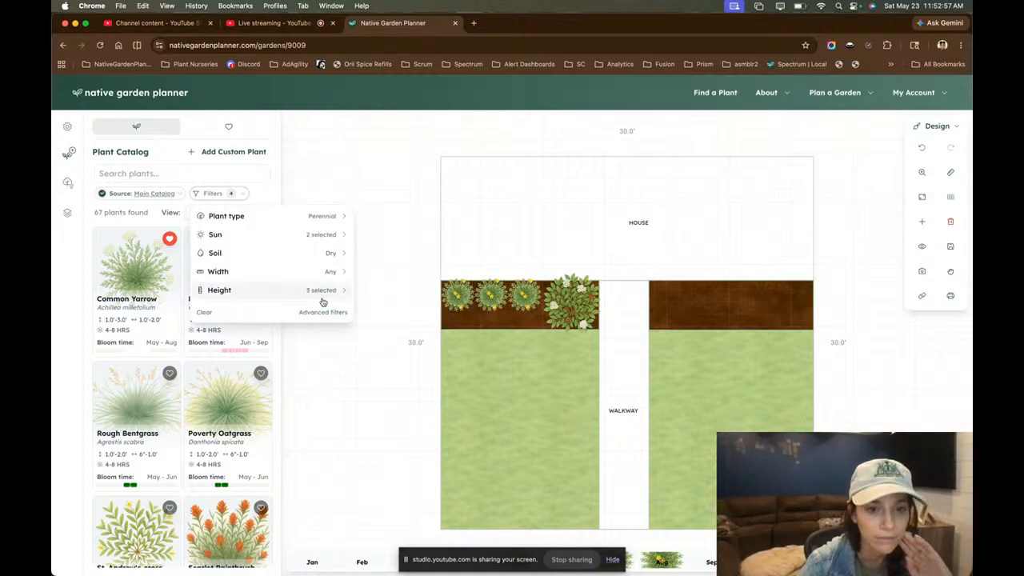
mouse_move(322, 301)
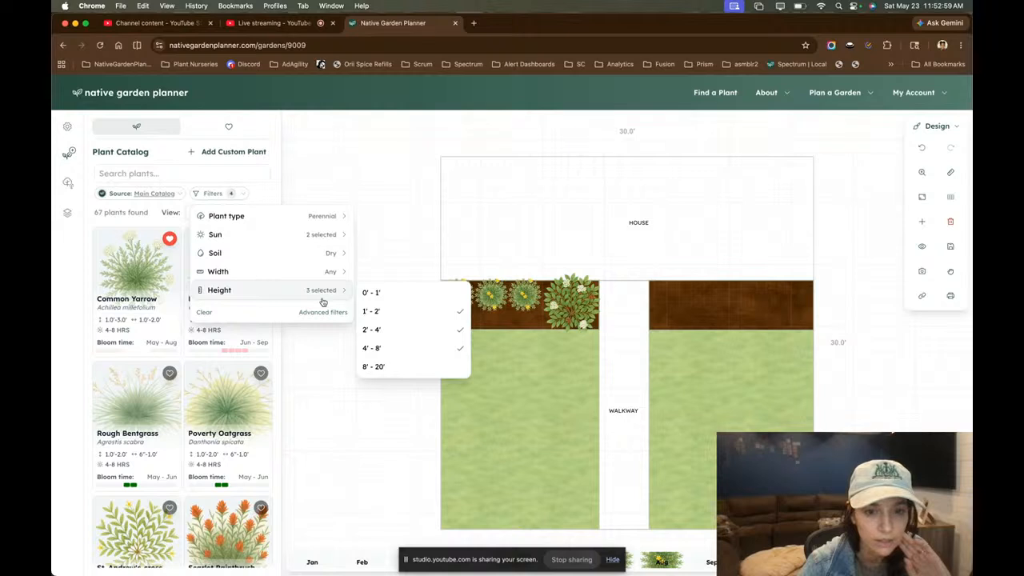
left_click(385, 355)
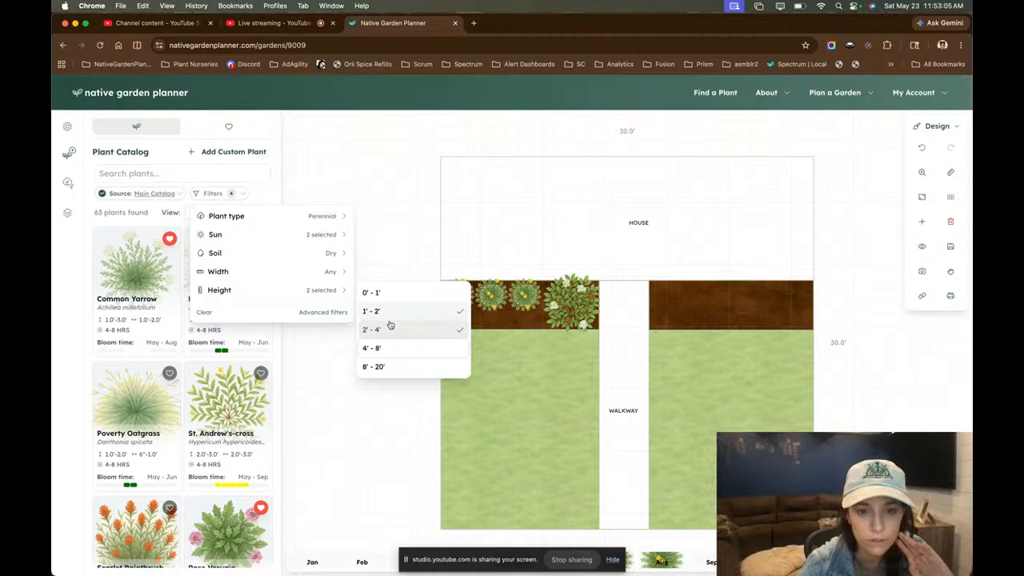
left_click(404, 296)
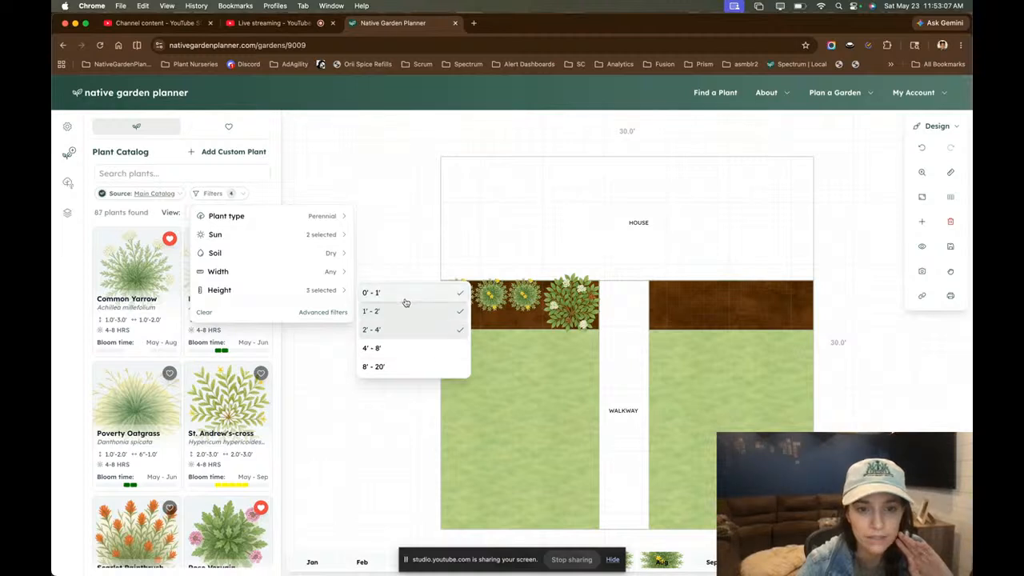
left_click(233, 200)
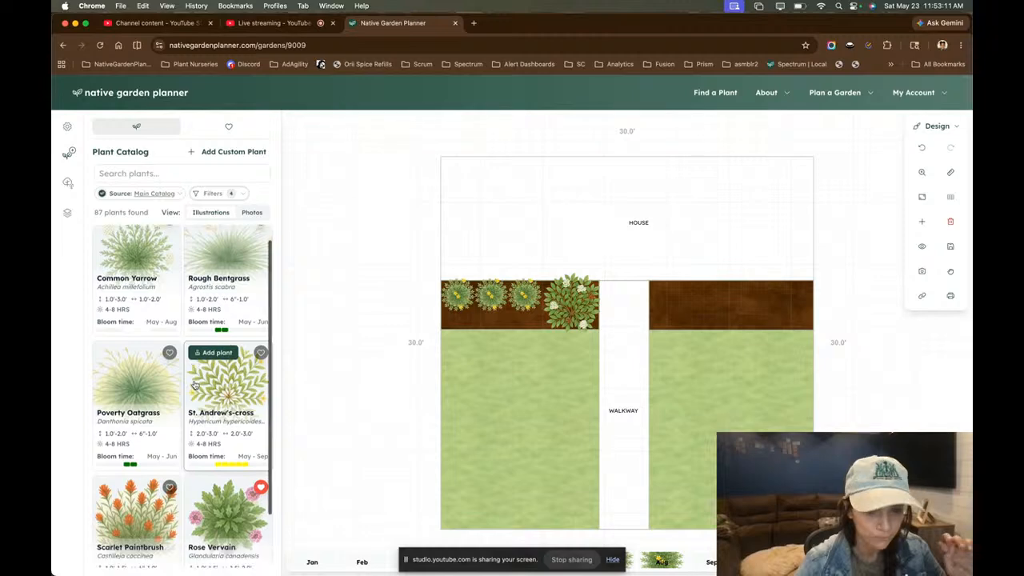
- Examine the Rose Vervain's photos, description and growing conditions in the plant catalog
scroll(194, 385, "down", 2)
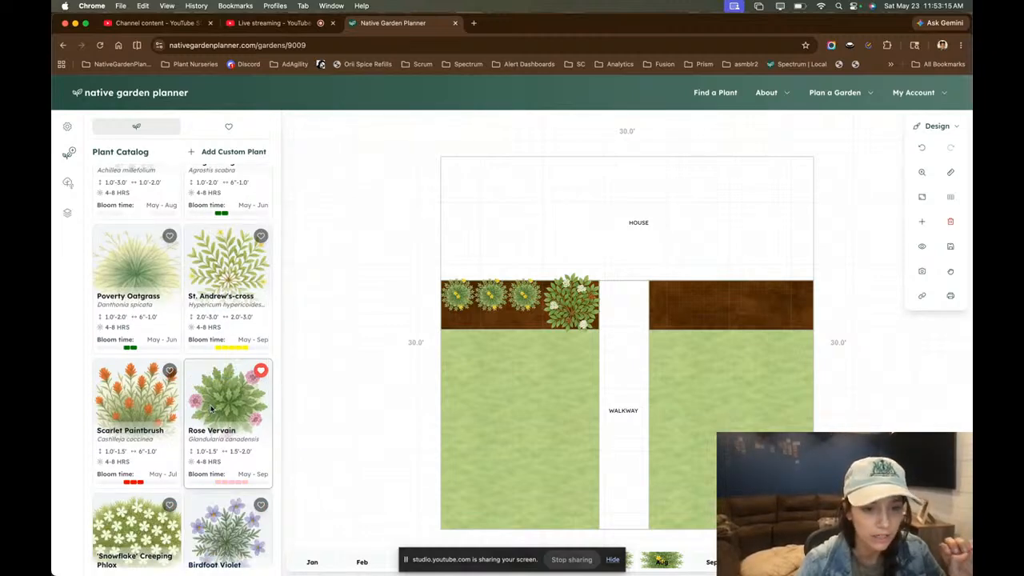
left_click(212, 408)
left_click(256, 308)
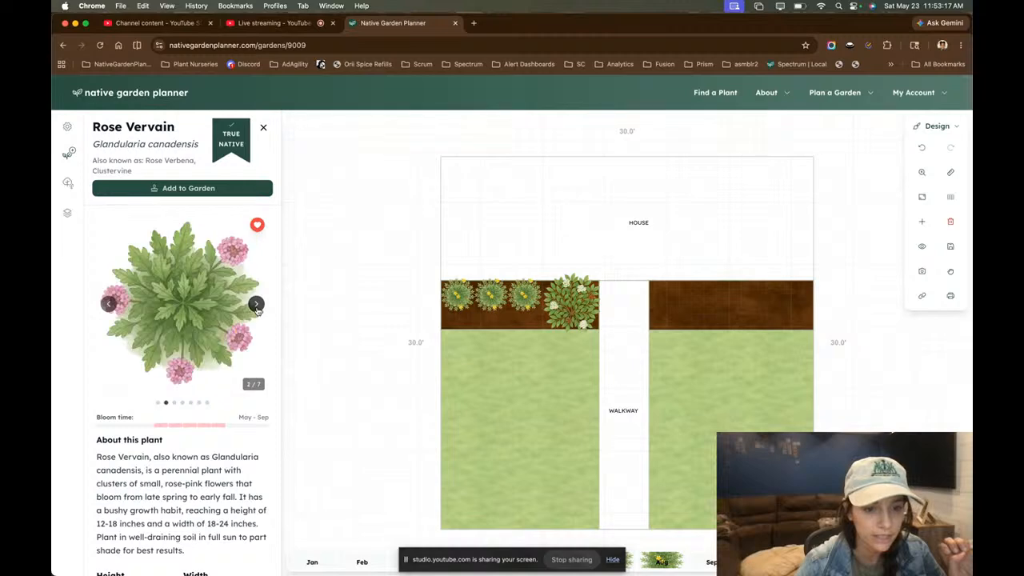
left_click(255, 305)
left_click(256, 306)
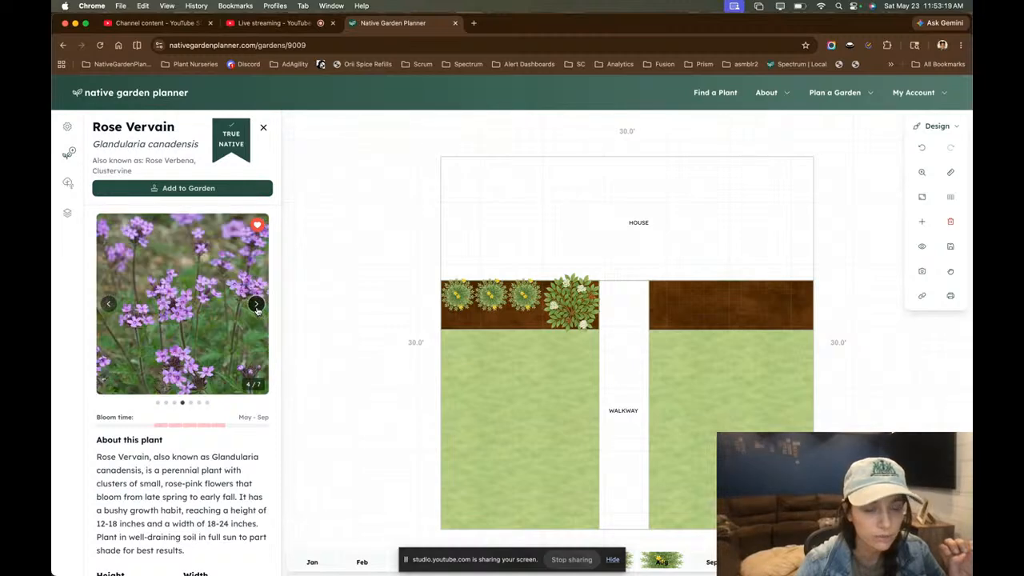
left_click(256, 306)
left_click(256, 305)
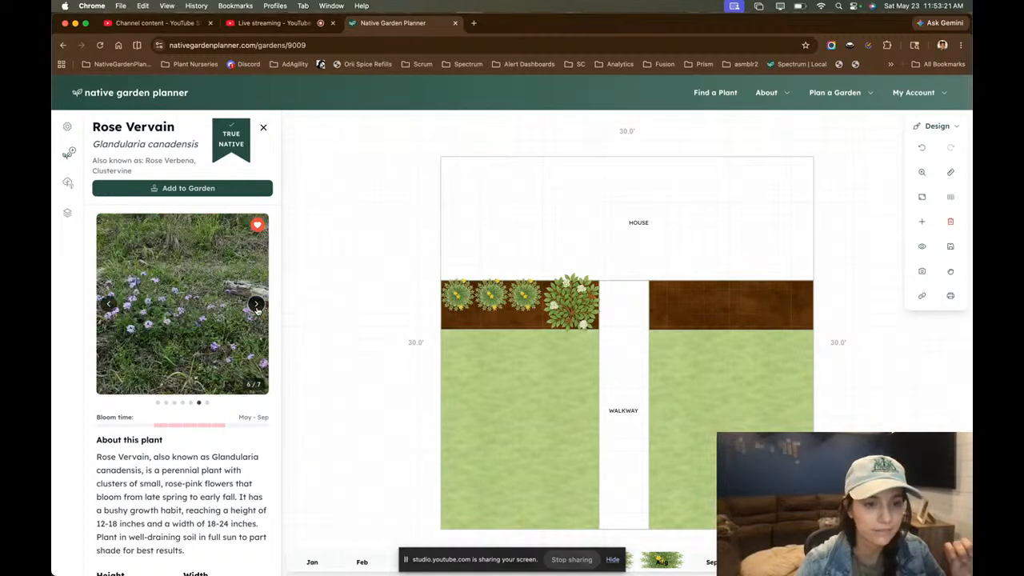
scroll(193, 363, "down", 5)
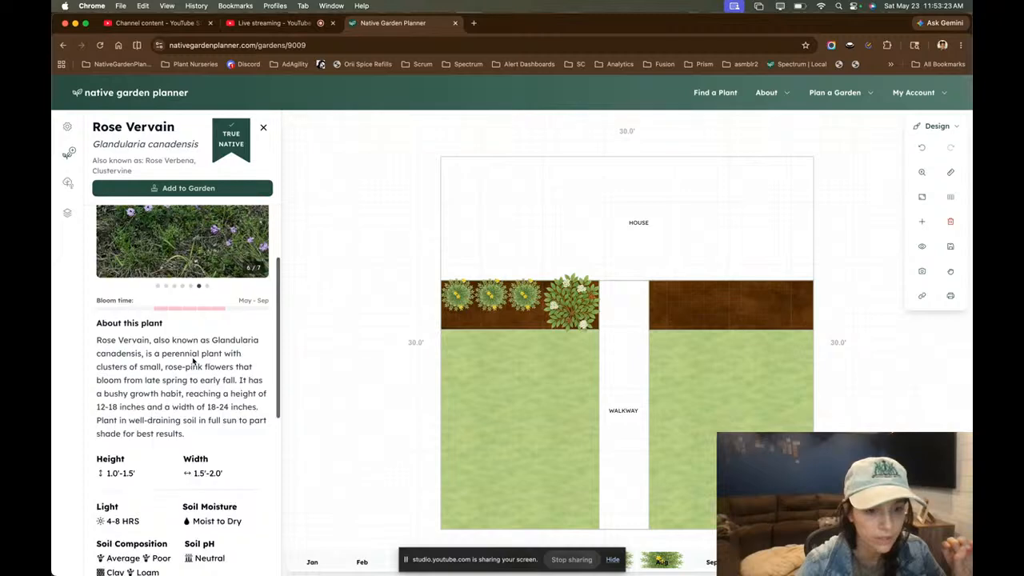
scroll(194, 362, "up", 4)
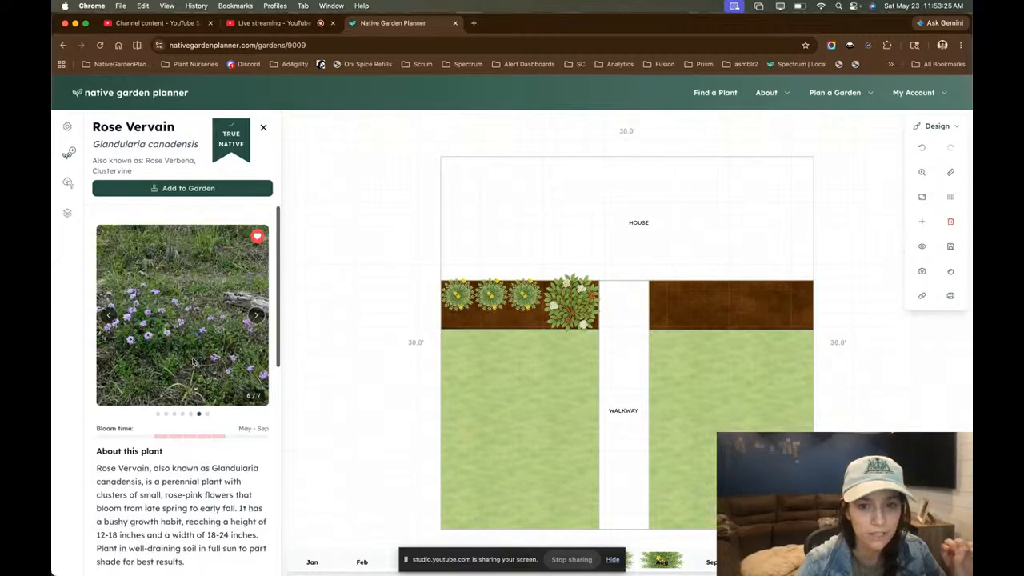
left_click(264, 127)
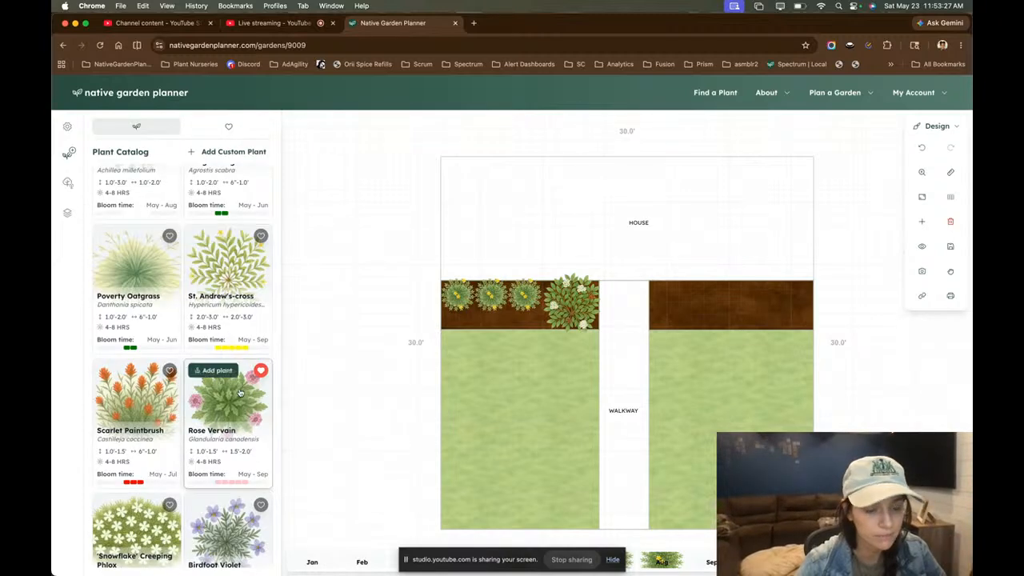
- Browse the filtered perennials in the plant catalog for low plants suited to the front of the bed
scroll(239, 391, "down", 2)
scroll(239, 392, "down", 5)
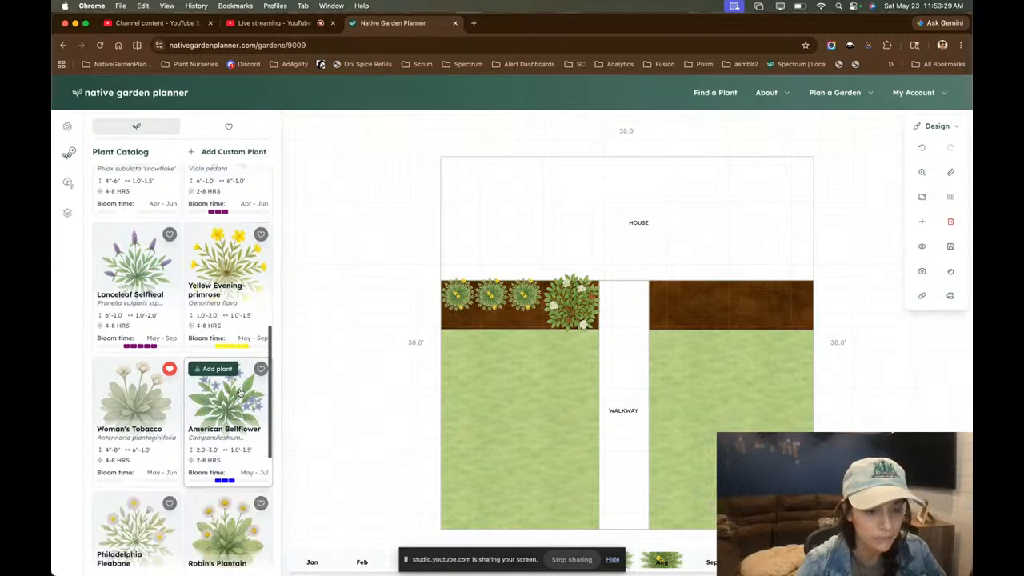
scroll(239, 392, "down", 6)
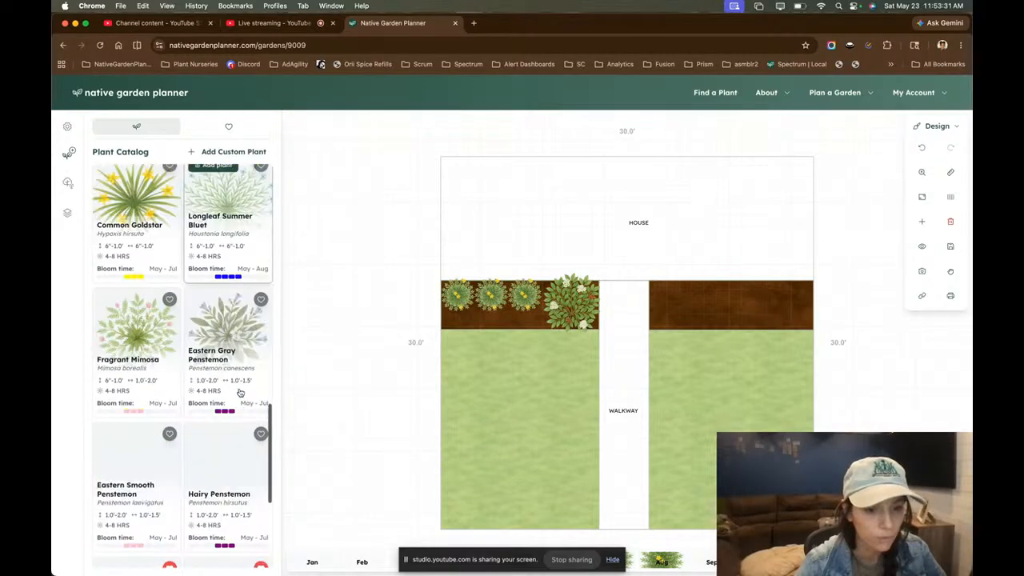
scroll(239, 392, "down", 2)
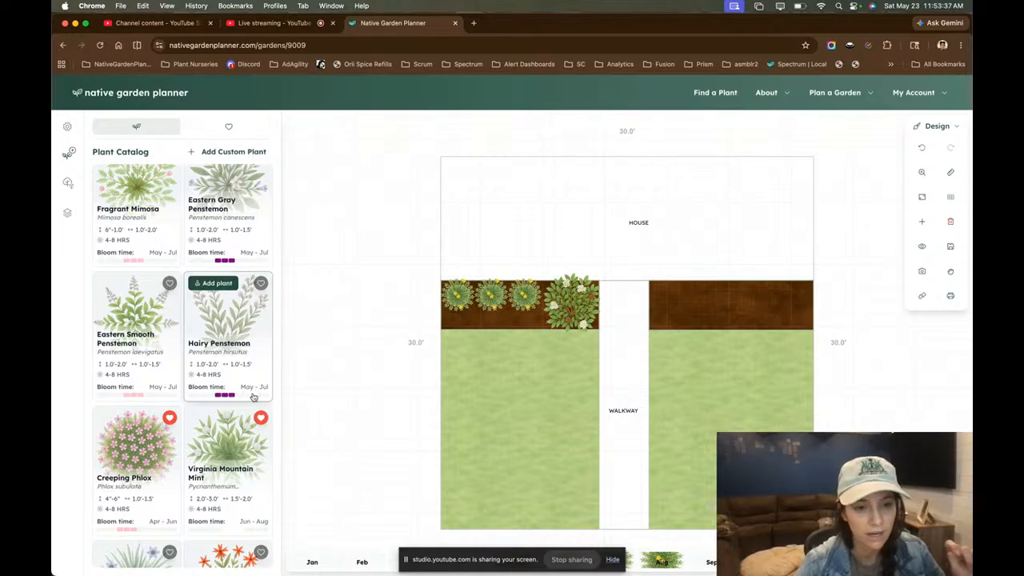
scroll(235, 438, "down", 8)
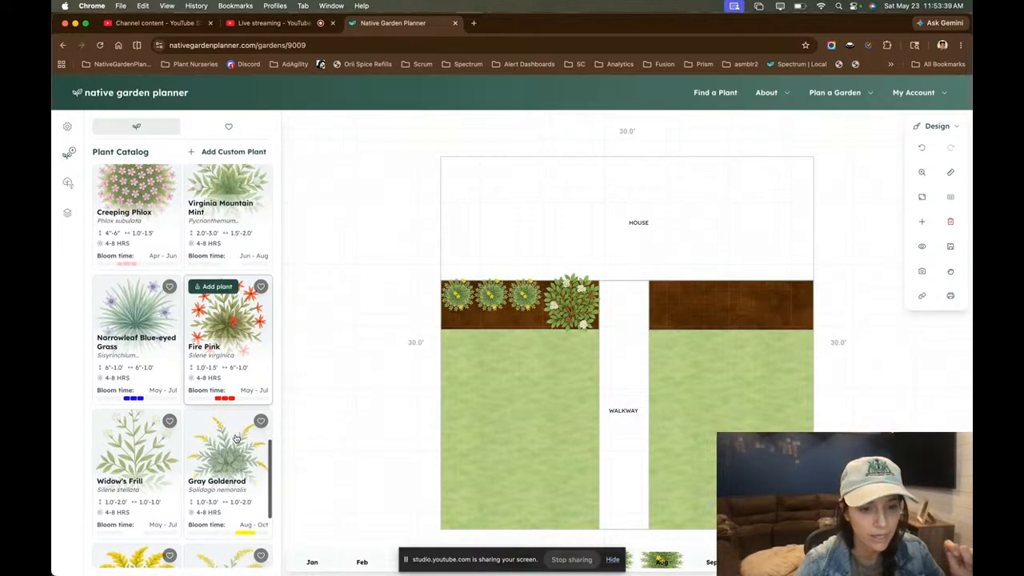
scroll(235, 438, "down", 3)
scroll(235, 437, "up", 10)
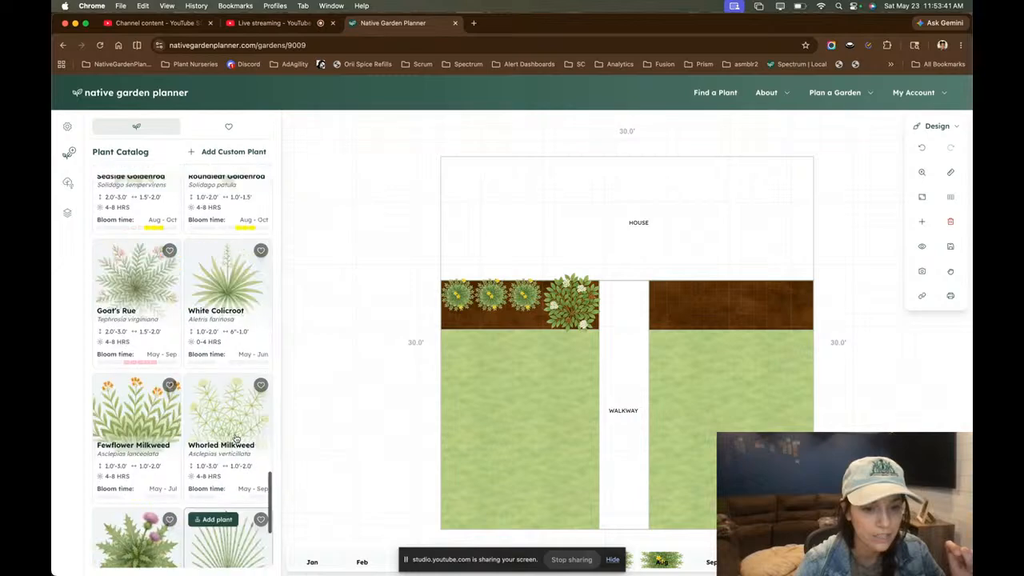
- Place a row of nine Poverty Oatgrass plants along the bed's lawn edge, in front of the Shrubby St. John's-wort
scroll(235, 438, "up", 5)
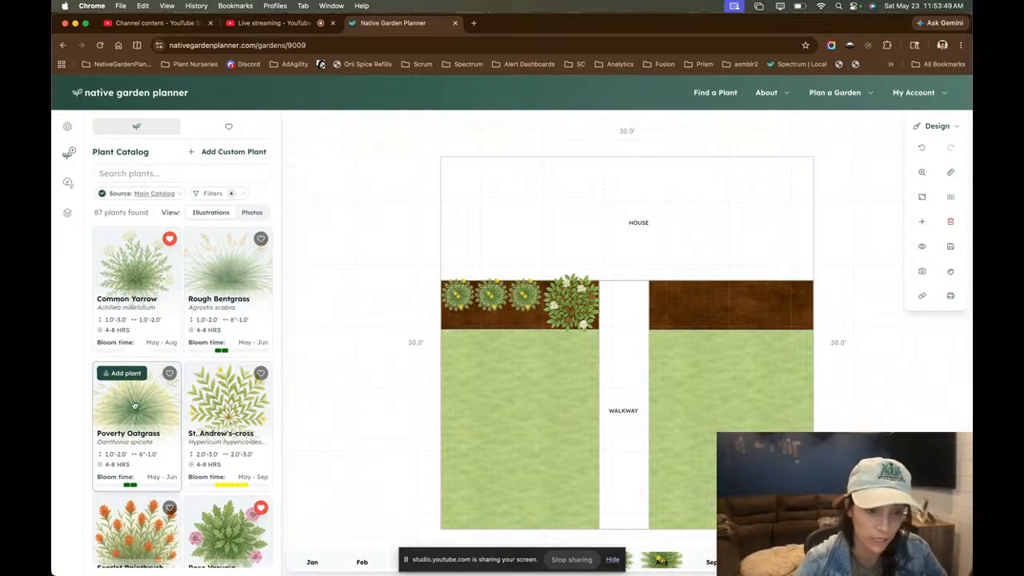
left_click(124, 373)
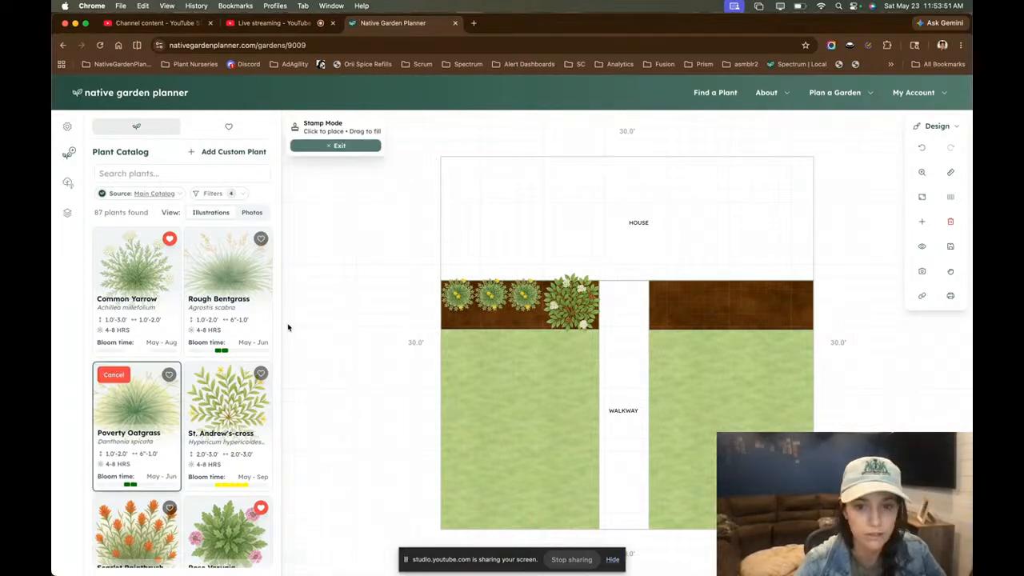
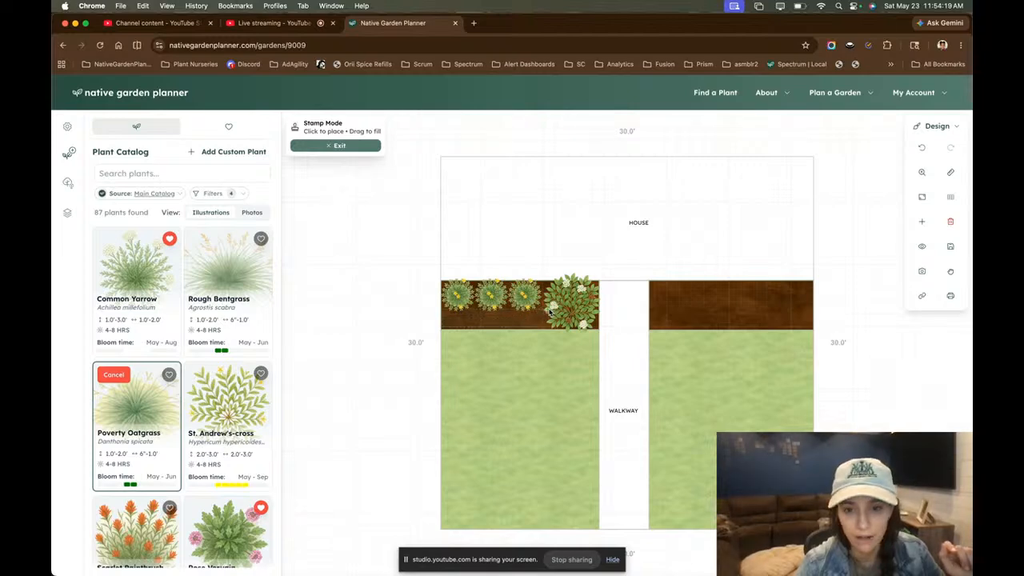
left_click(550, 312)
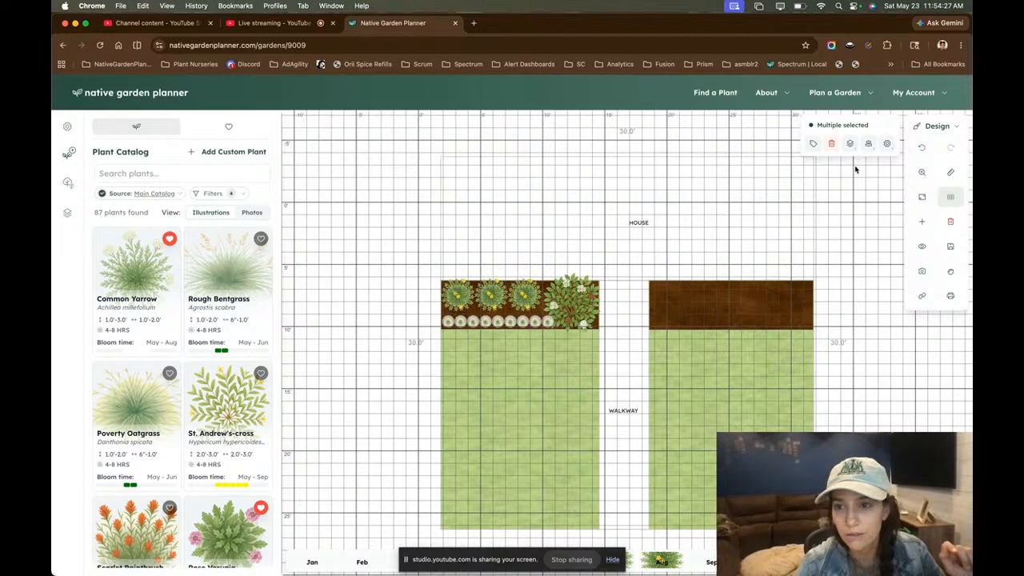
- Duplicate the Poverty Oatgrass row and move the copy directly behind the first row, offset so the plants are staggered
left_click(886, 143)
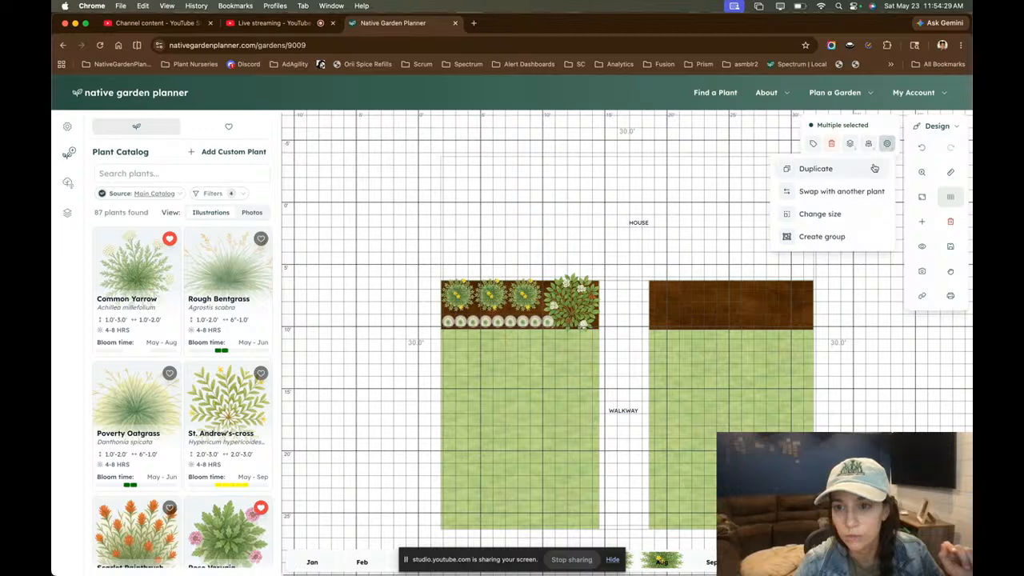
left_click(872, 168)
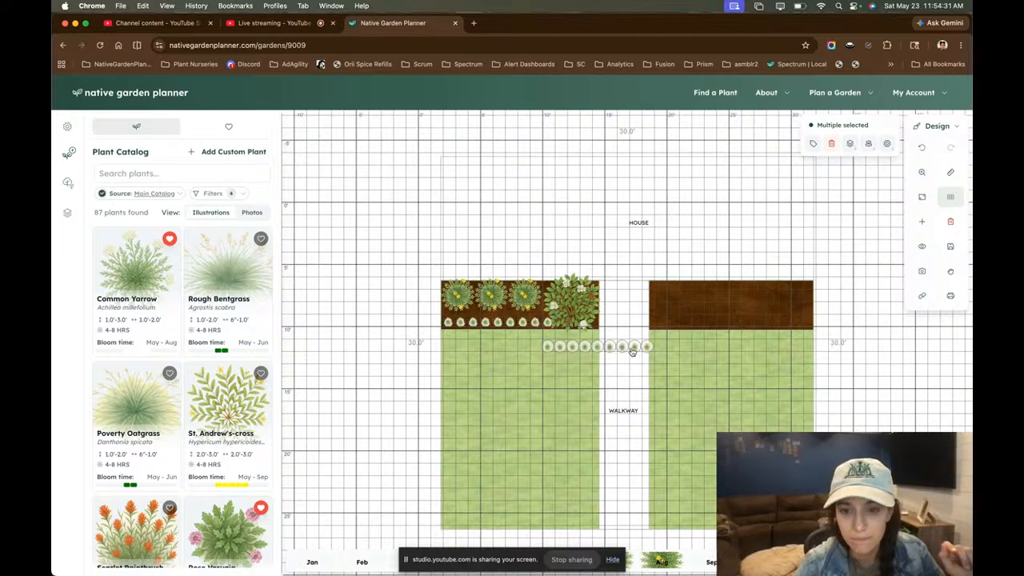
left_click_drag(628, 351, 536, 318)
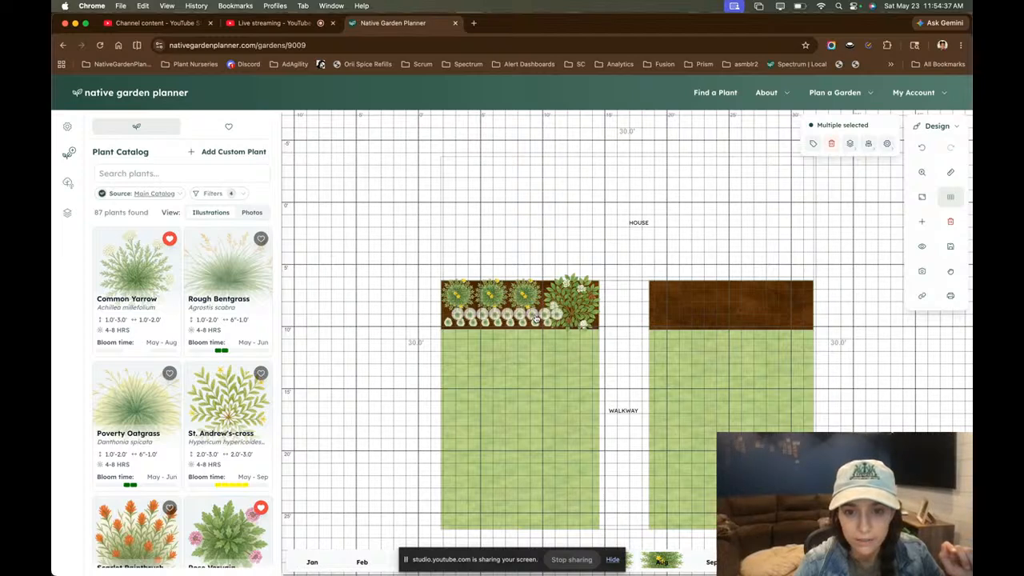
- Delete the Poverty Oatgrass at the end of the back row that overlaps the Red Chokeberry
left_click(541, 235)
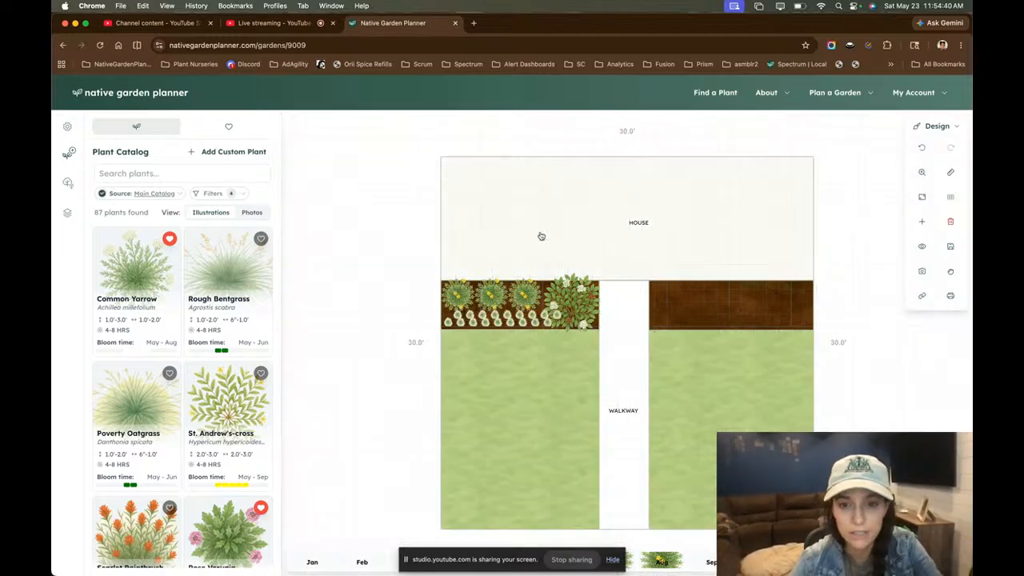
left_click(558, 317)
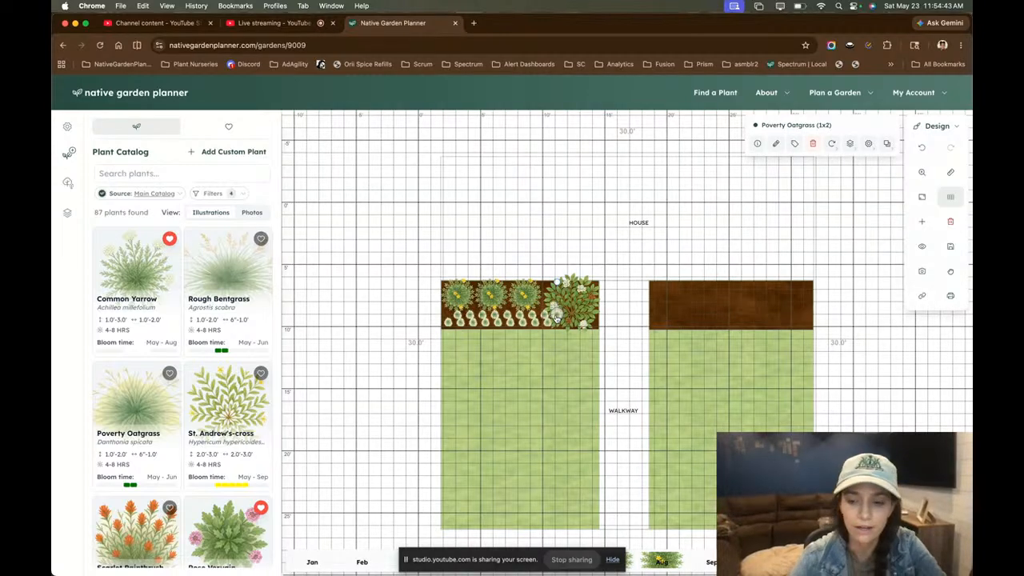
key("Delete")
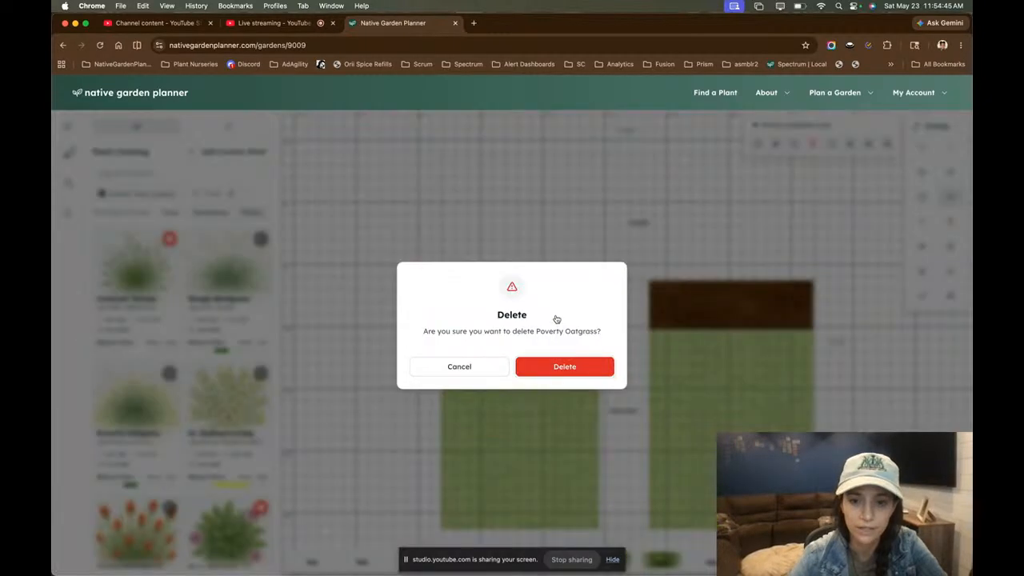
key("Return")
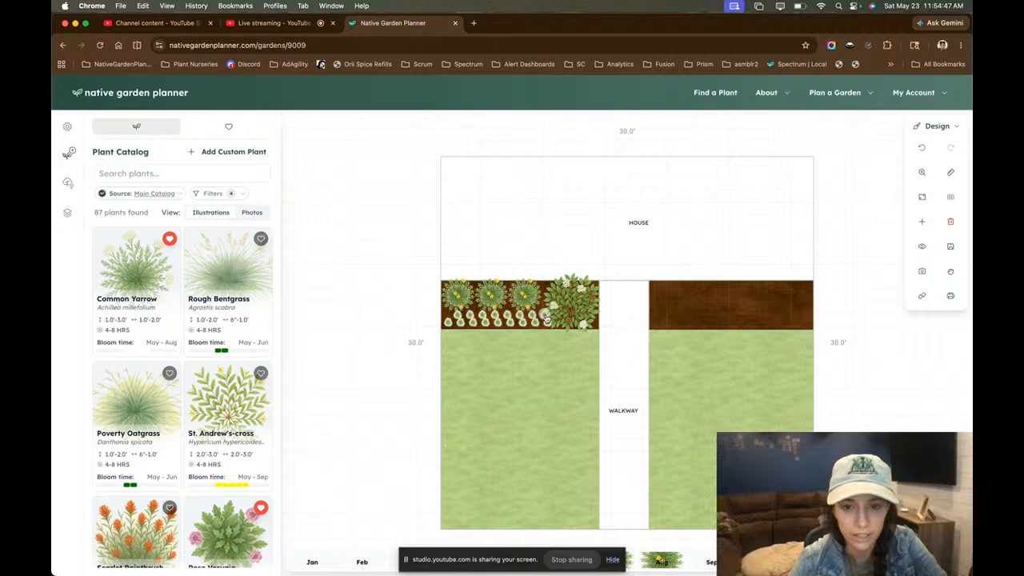
left_click(546, 318)
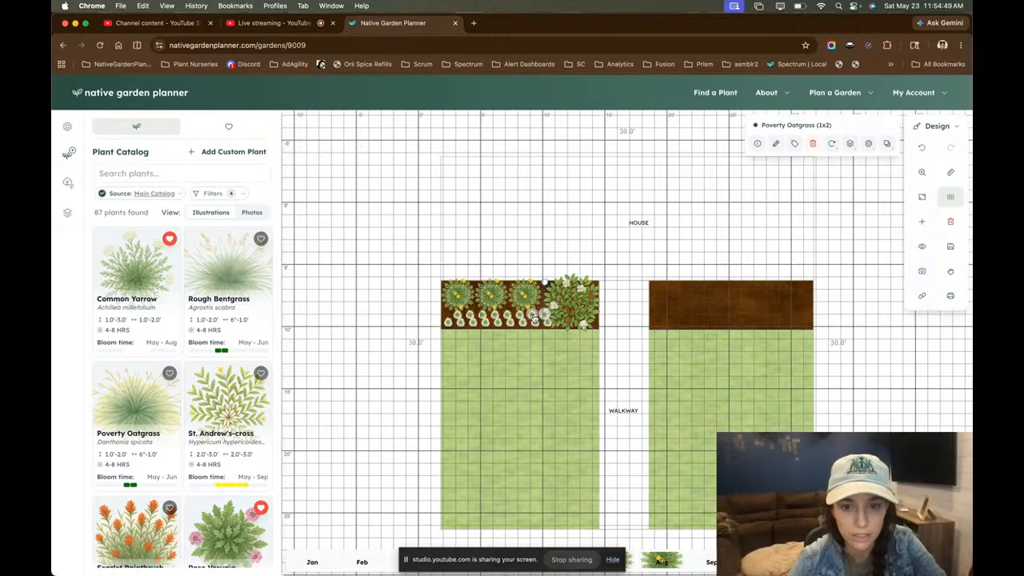
left_click(356, 294)
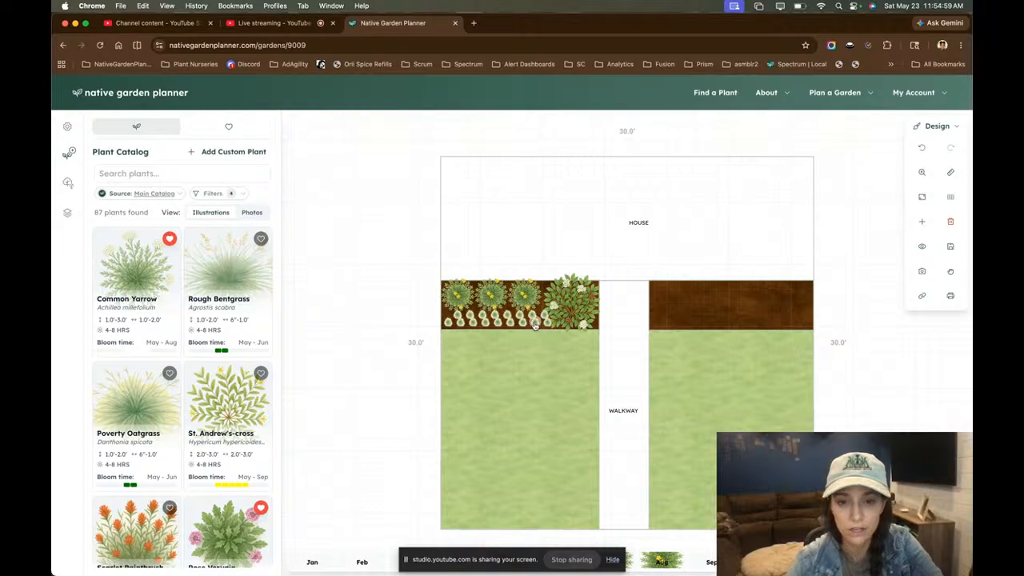
- Select all the shrubs and Poverty Oatgrass in the planted bed and combine them into one group
left_click(535, 324)
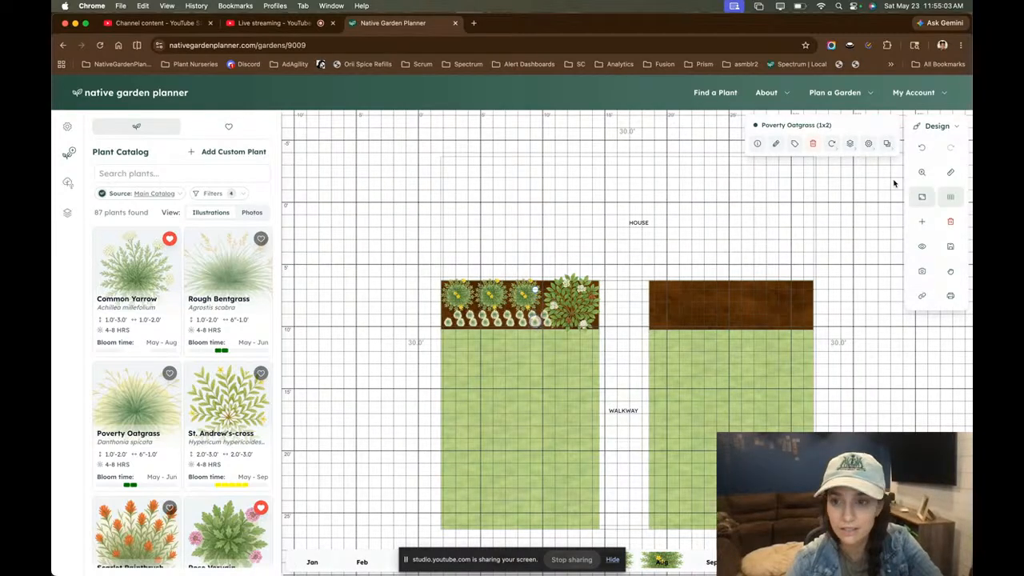
left_click(868, 145)
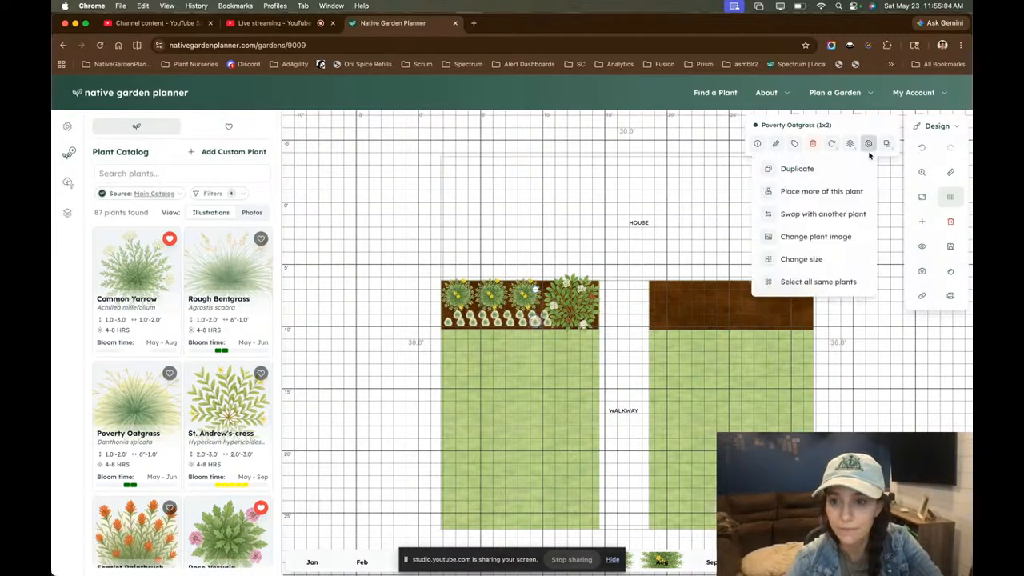
left_click(810, 282)
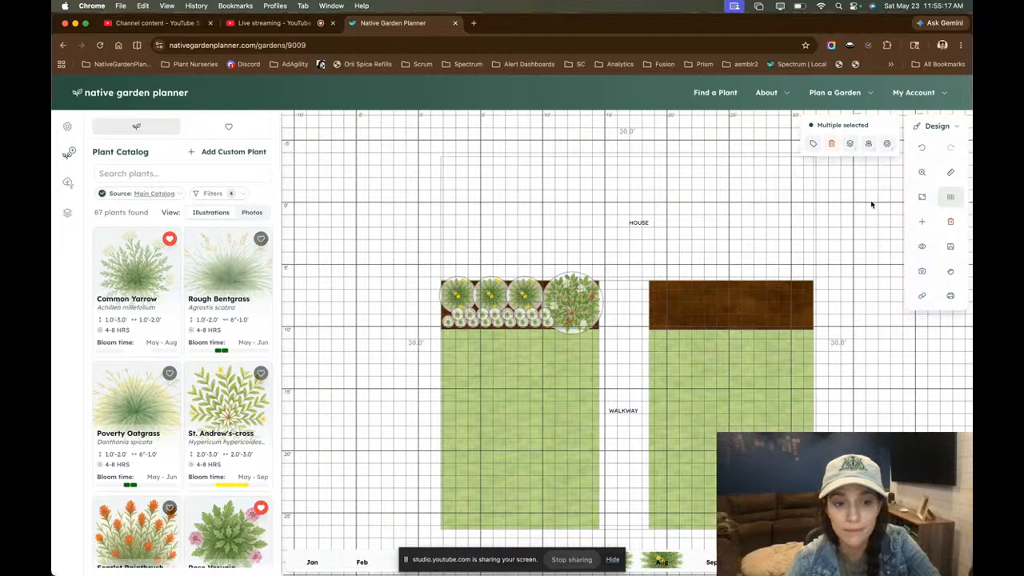
left_click(886, 143)
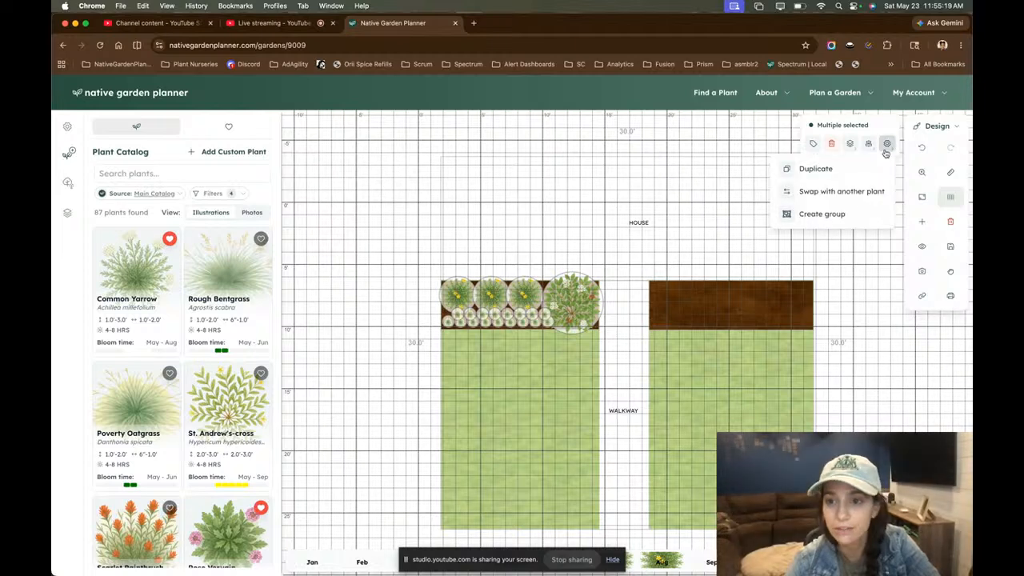
left_click(838, 214)
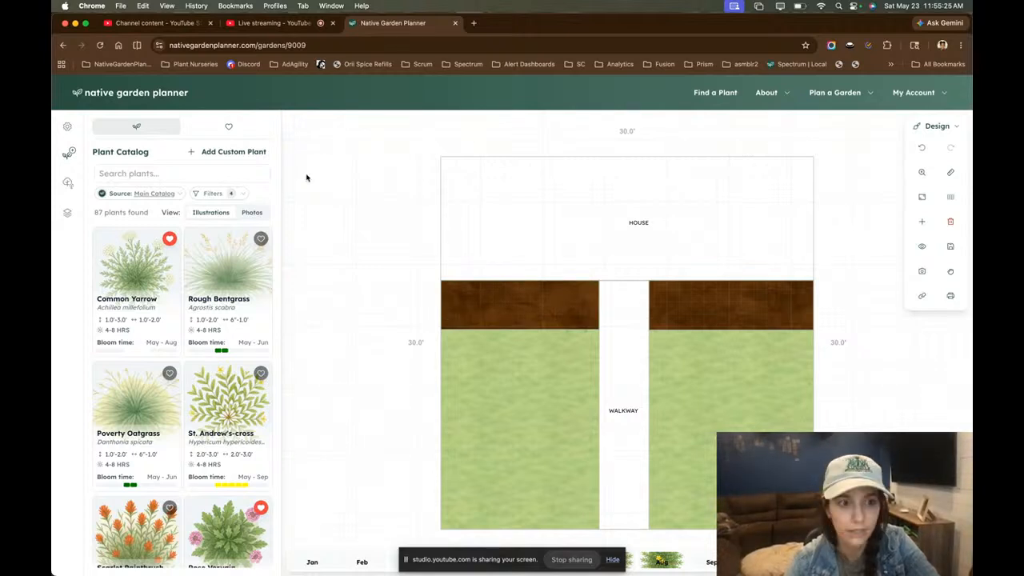
- Reorder Layer 1 so the plant group is at the top of the stack, above the garden beds, walkway and house
left_click(77, 216)
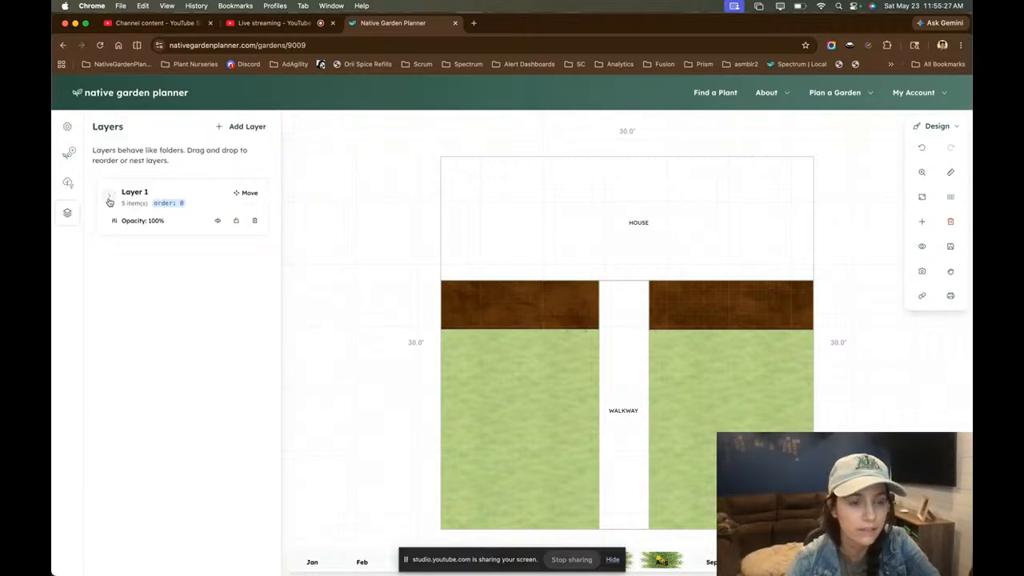
left_click(109, 199)
left_click_drag(176, 334, 201, 216)
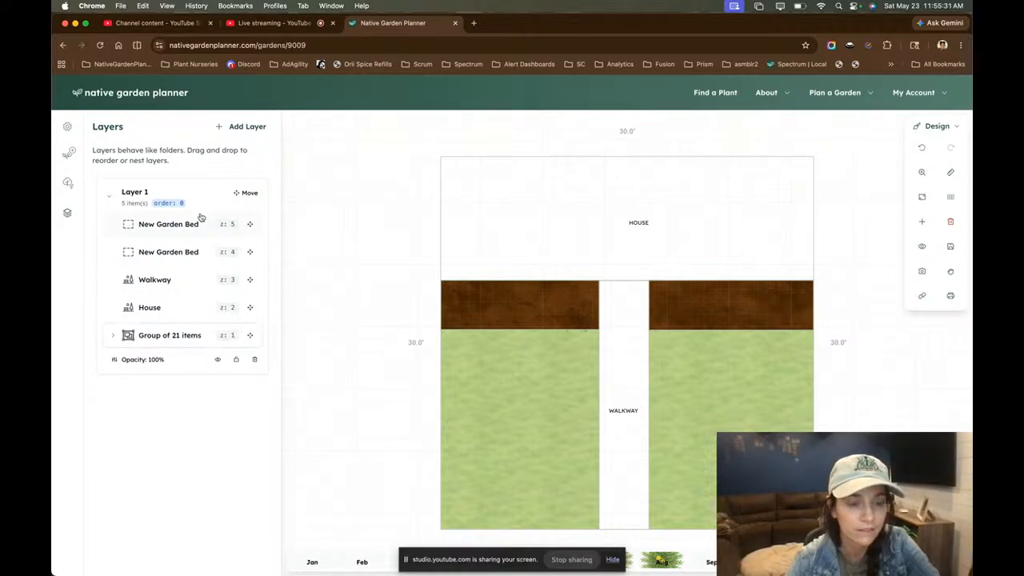
left_click_drag(172, 252, 190, 295)
left_click_drag(190, 296, 191, 296)
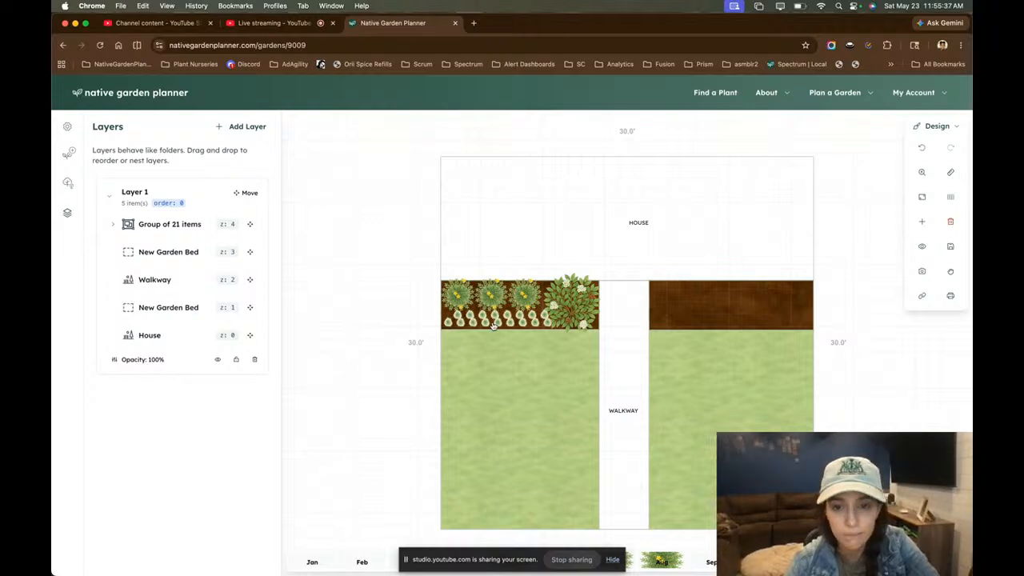
- Duplicate the plant group and place the copy in the empty bed on the other side of the walkway
left_click(562, 303)
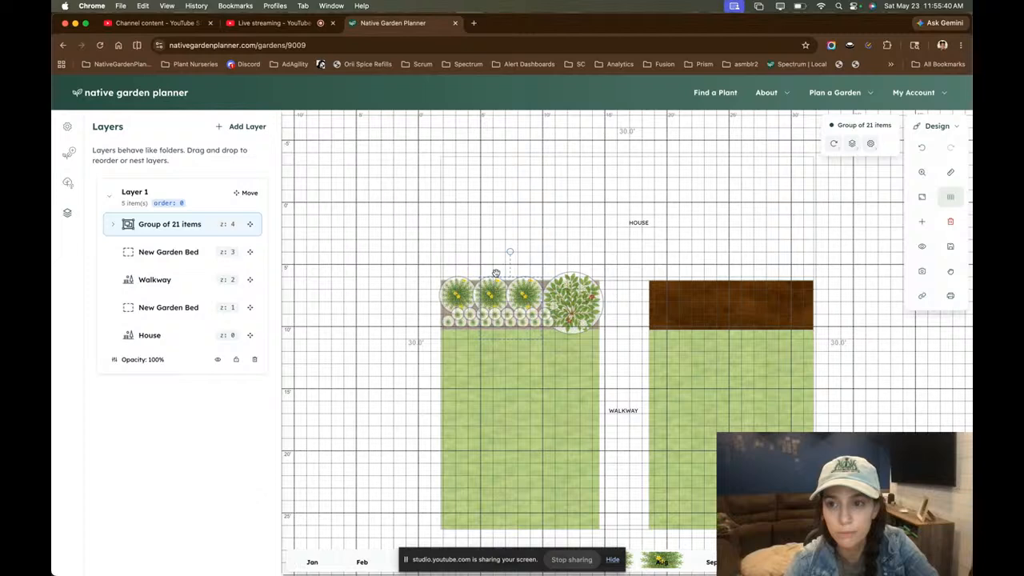
left_click(870, 144)
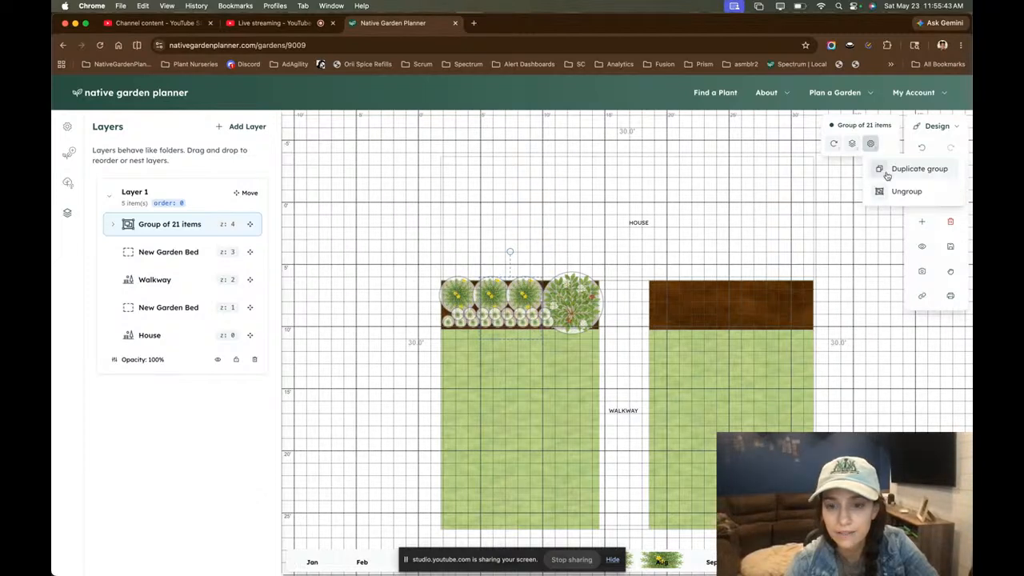
left_click(886, 175)
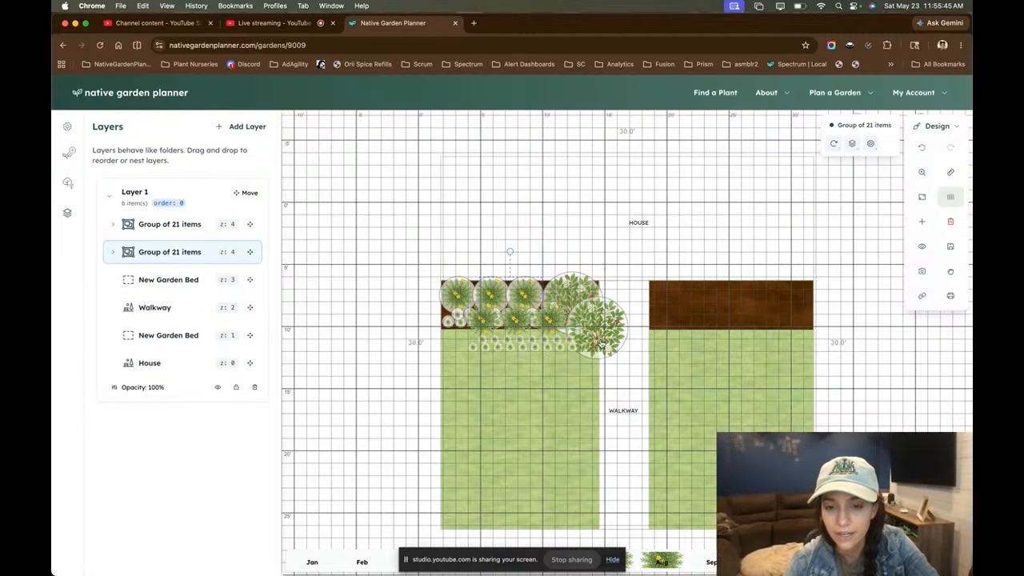
left_click_drag(600, 344, 873, 300)
left_click(686, 325)
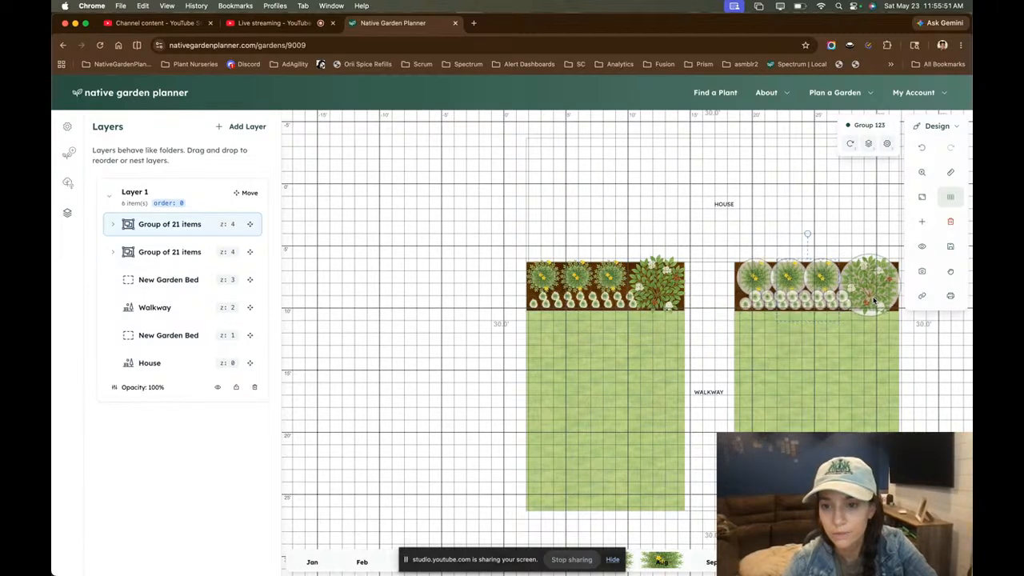
key("super+z")
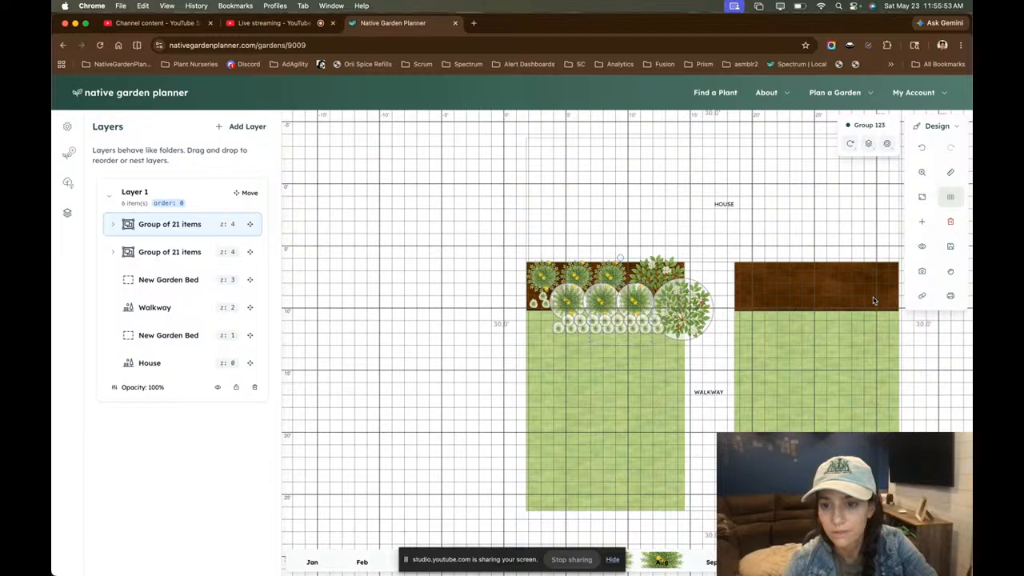
key("super+shift+z")
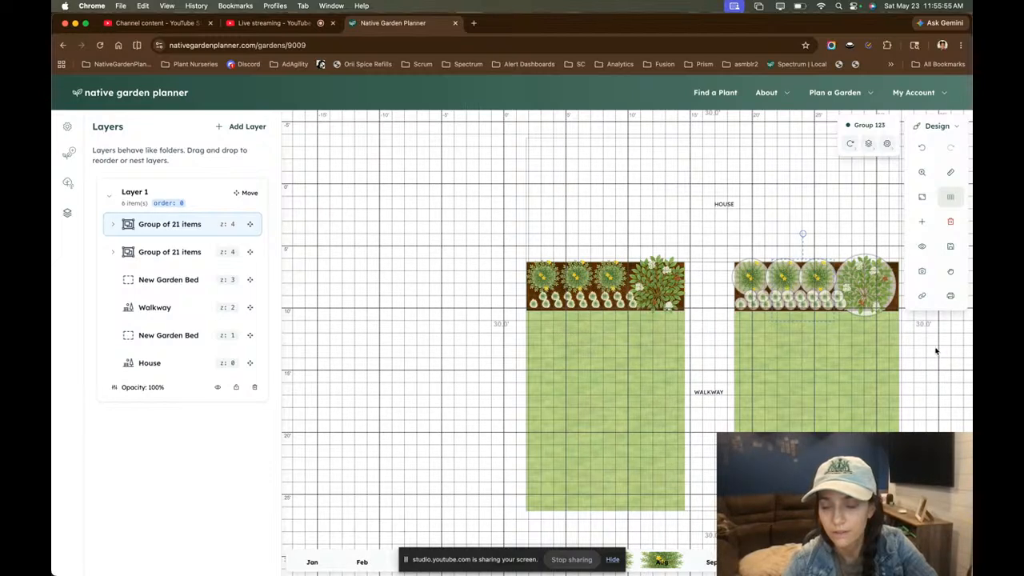
- Flip the copied group horizontally and reposition it within its bed, with the Red Chokeberry beside the walkway
left_click_drag(936, 356, 882, 363)
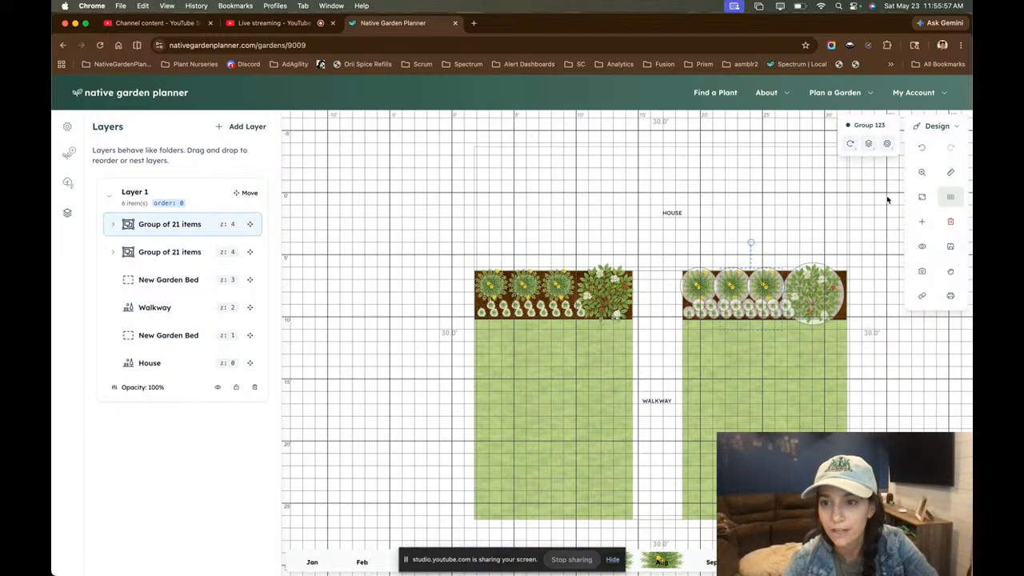
left_click(848, 145)
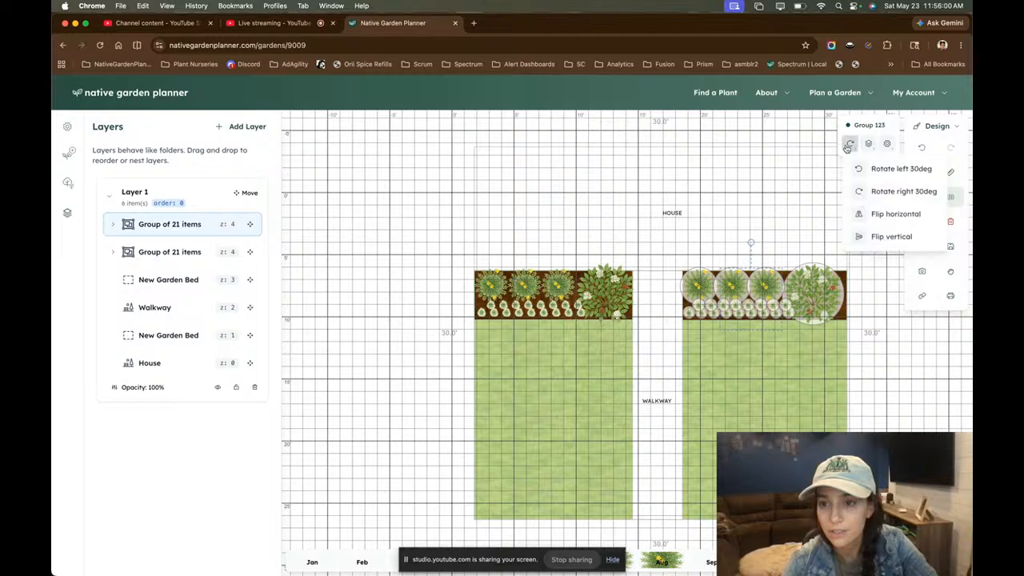
left_click(861, 218)
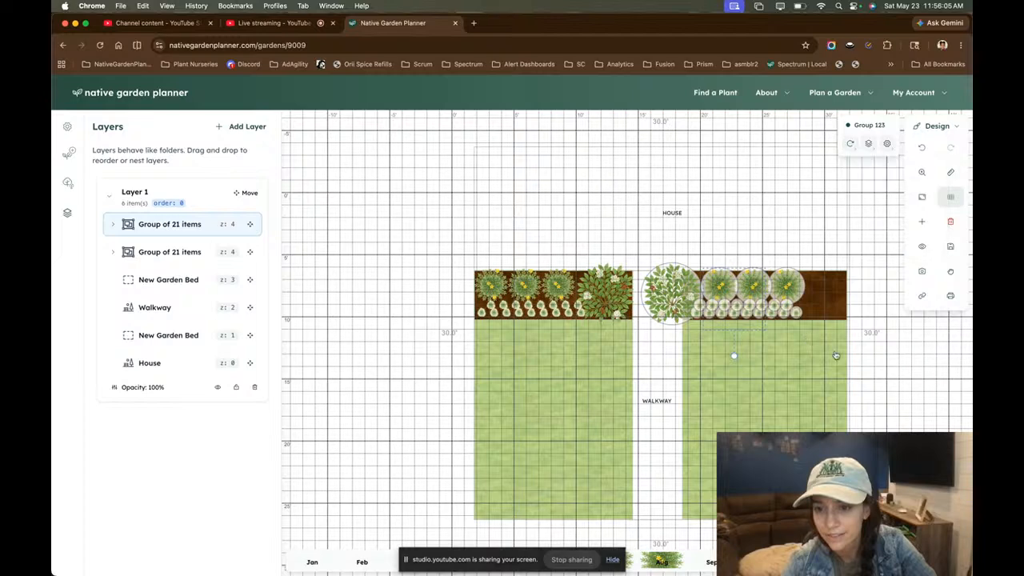
left_click_drag(691, 309, 730, 310)
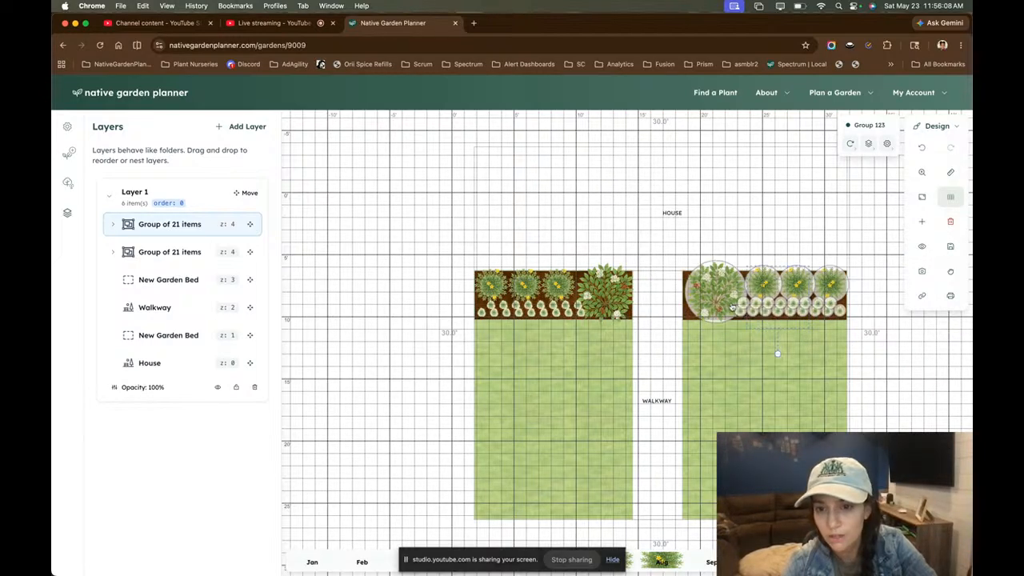
key("super+z")
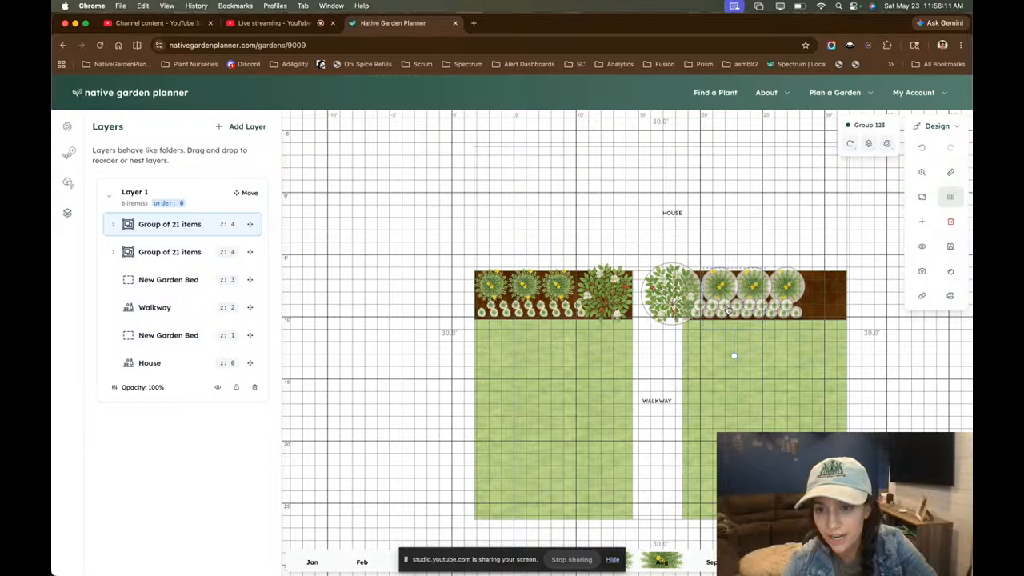
left_click_drag(728, 310, 765, 309)
left_click(897, 350)
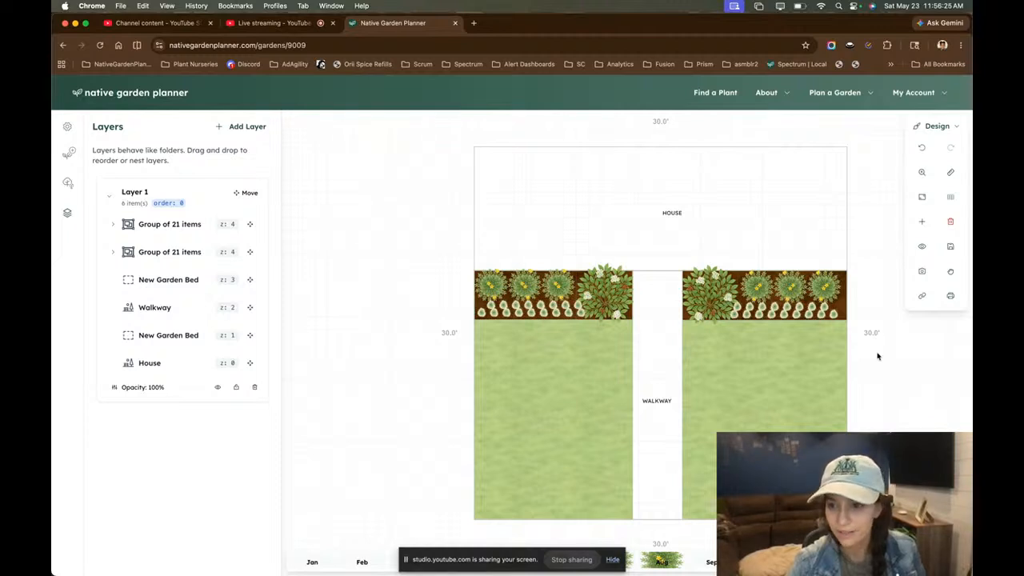
- Open the garden's share page at nativegardenplanner.com/gardens/9009/share
left_click(922, 299)
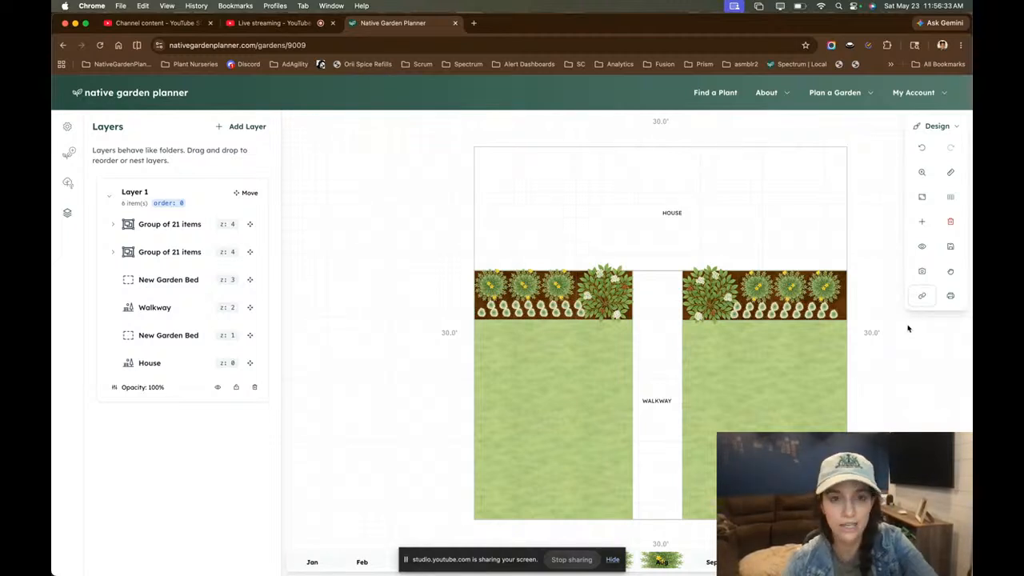
left_click(619, 47)
left_click(619, 46)
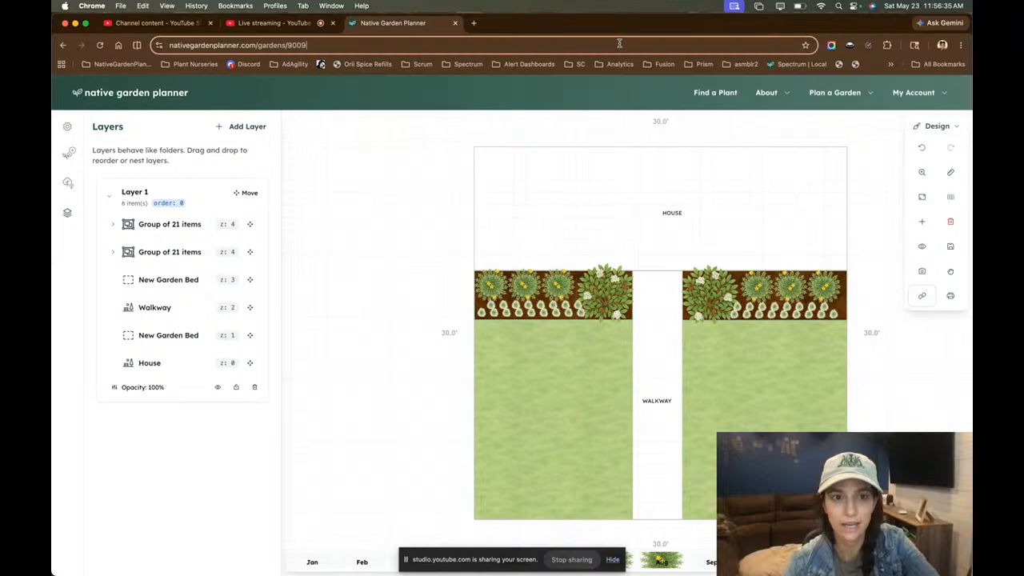
type("/share")
key("Return")
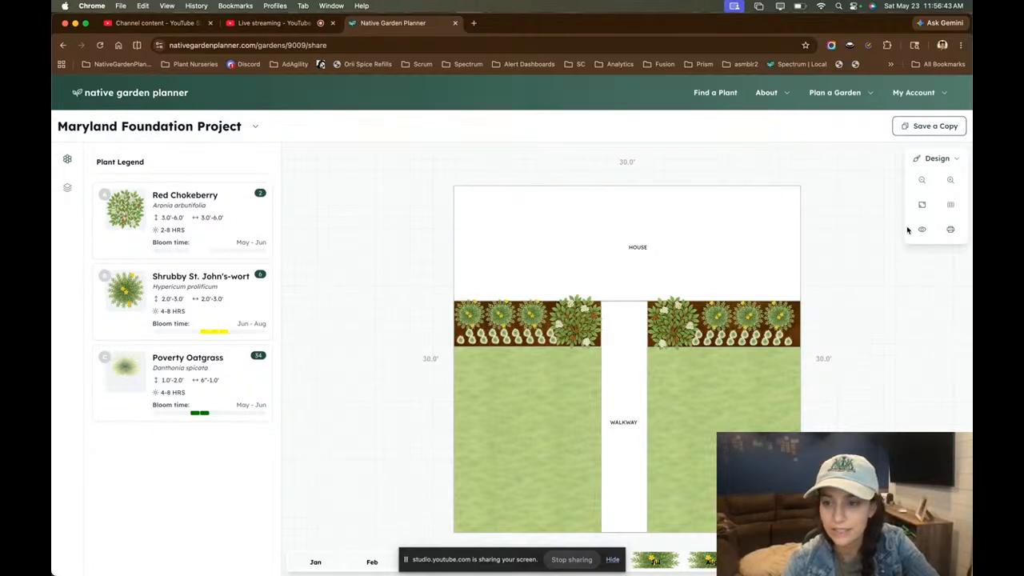
- Open the project's print export builder and review the Builder Spec page's layout and plant legend
left_click(951, 231)
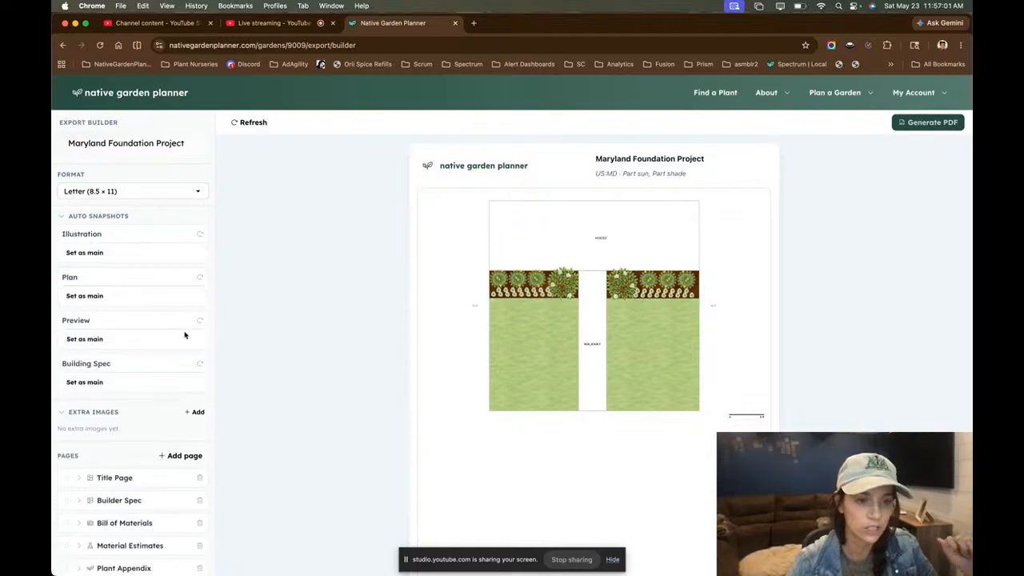
left_click(247, 130)
scroll(452, 261, "down", 5)
scroll(452, 261, "up", 1)
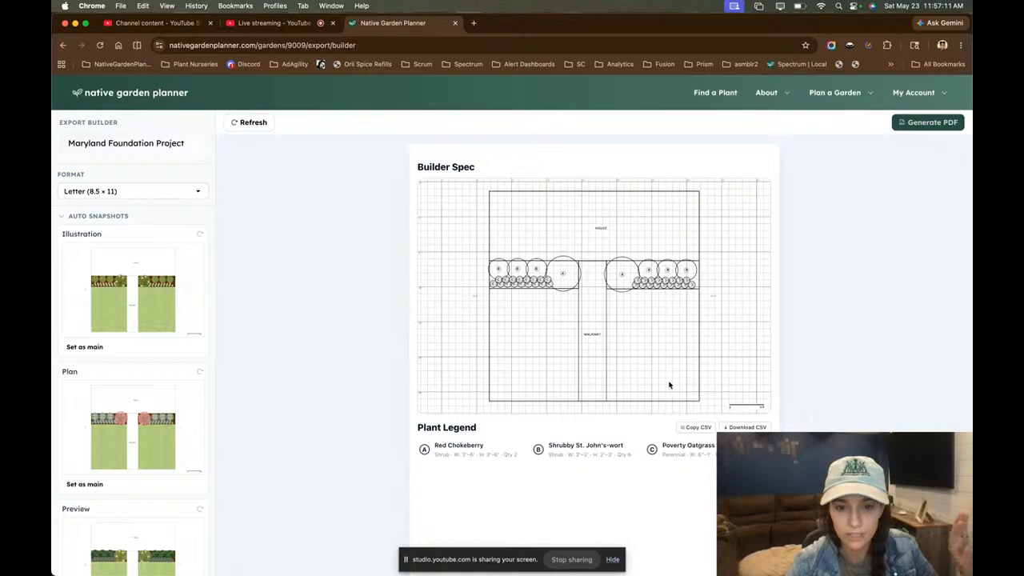
scroll(658, 453, "down", 1)
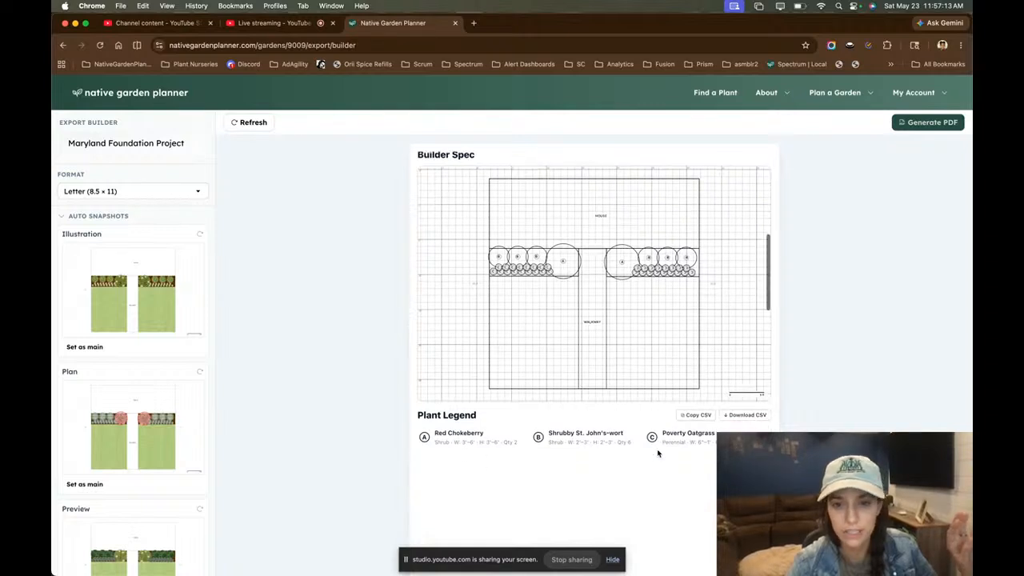
- Copy the export's Bill of Materials as CSV
scroll(657, 453, "down", 8)
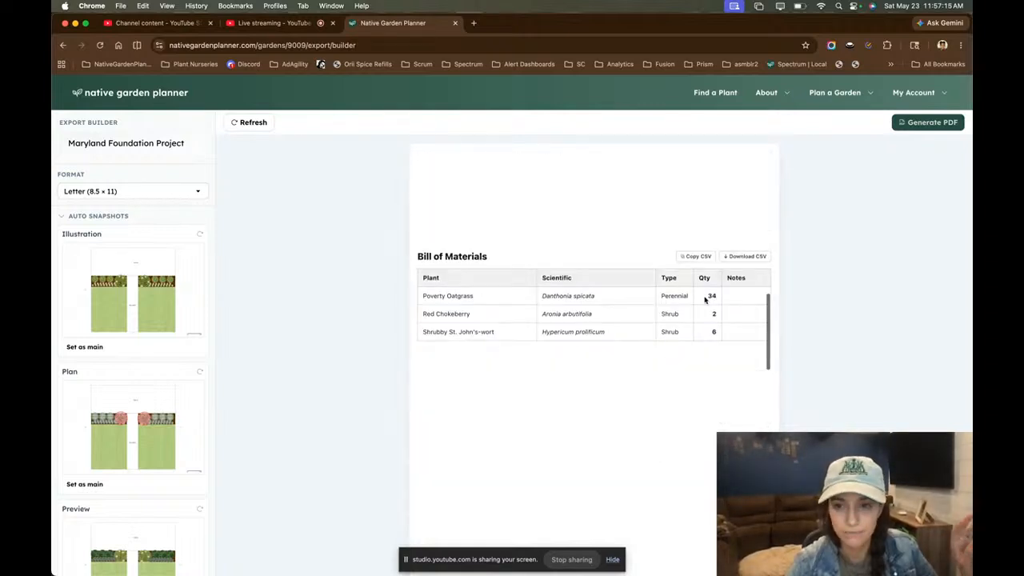
left_click(695, 257)
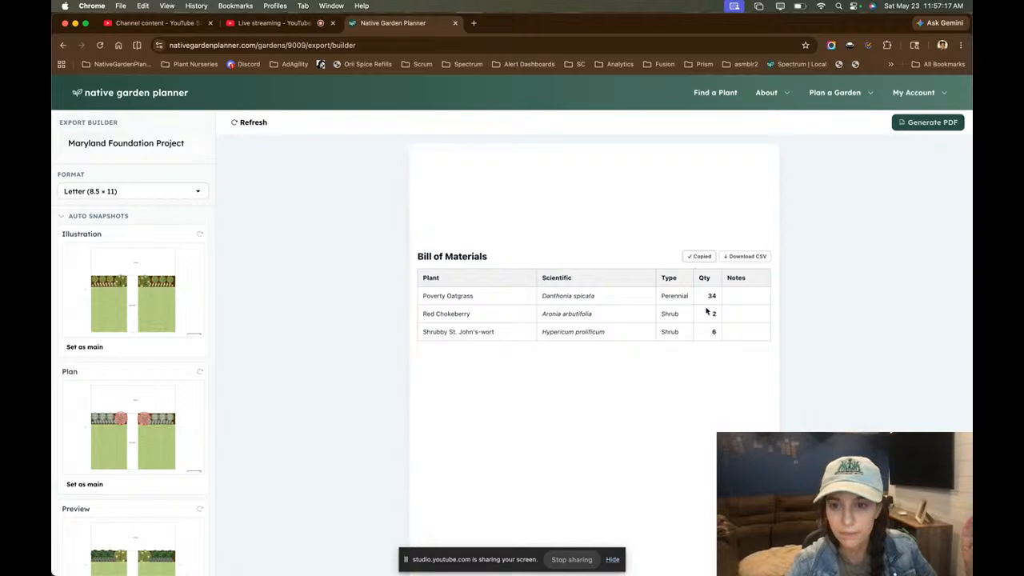
scroll(663, 382, "down", 3)
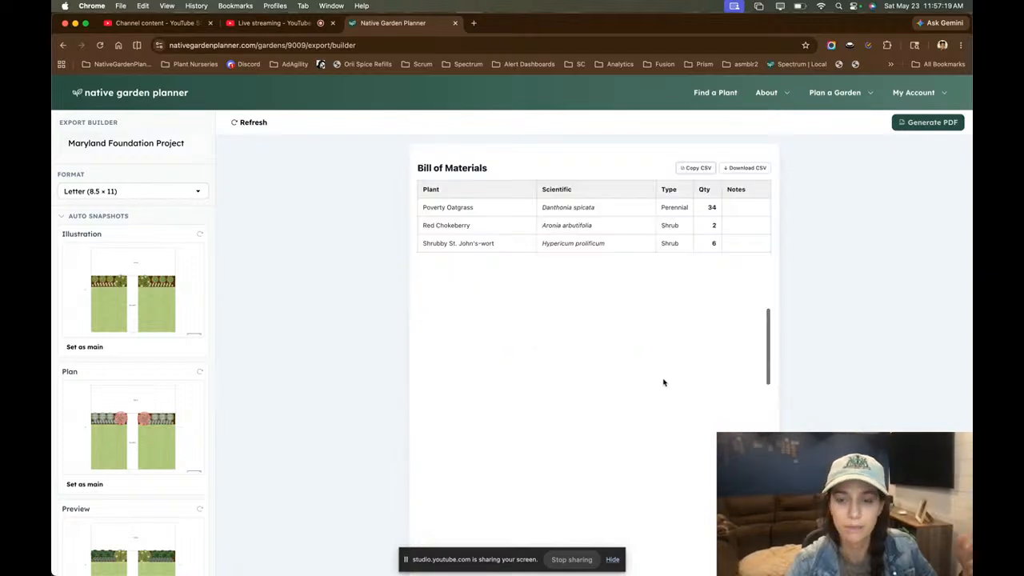
- Review the export's Material Estimates, Plant Appendix and Bloom Schedule sections
scroll(663, 382, "down", 5)
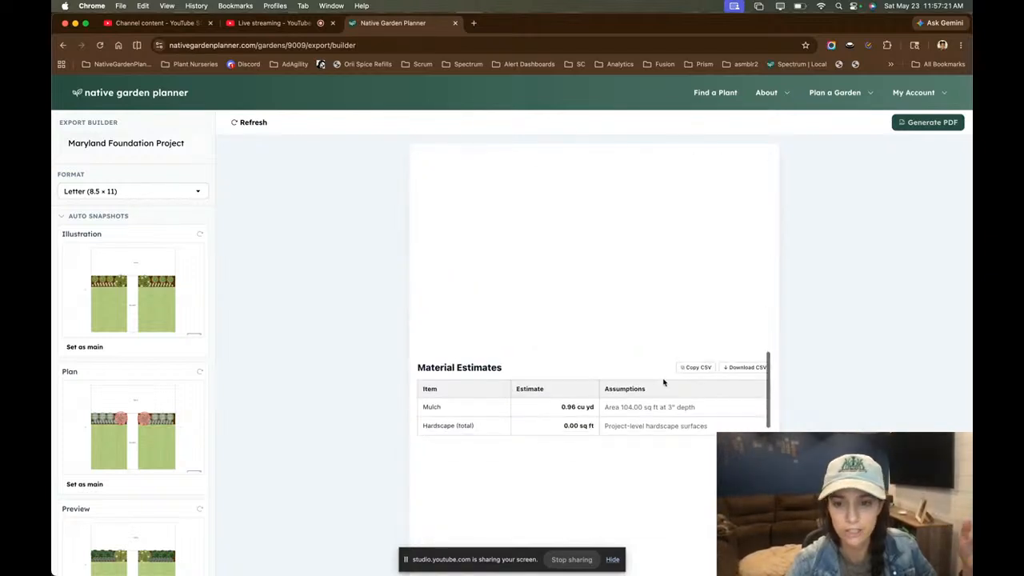
scroll(663, 383, "down", 6)
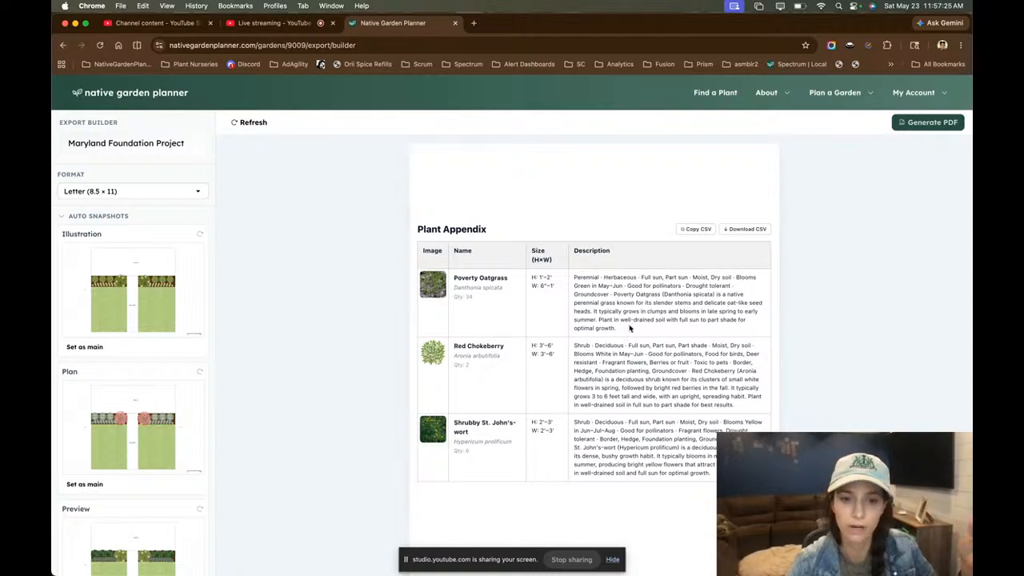
scroll(629, 328, "down", 4)
scroll(629, 328, "down", 3)
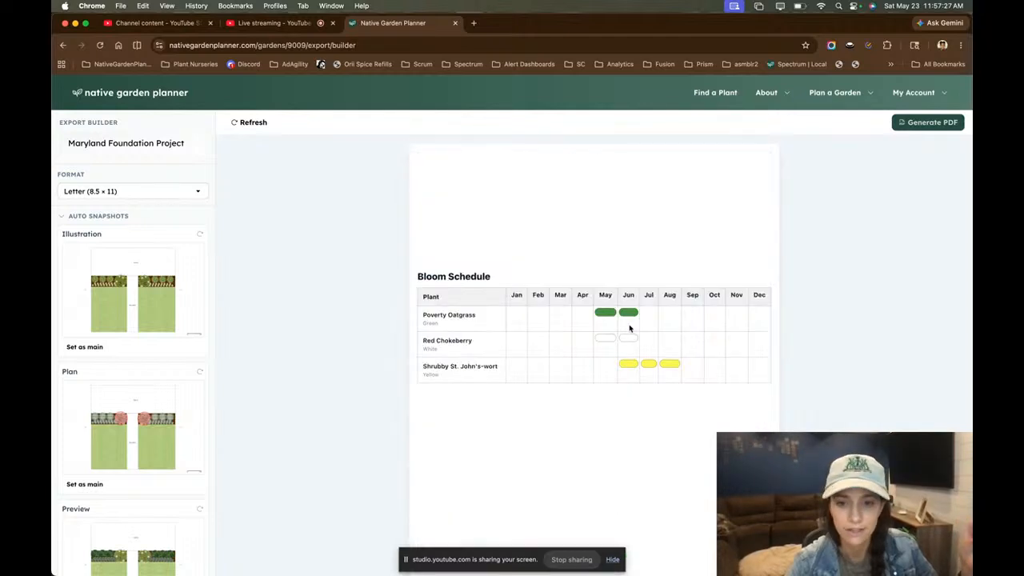
scroll(703, 379, "down", 1)
scroll(706, 377, "down", 1)
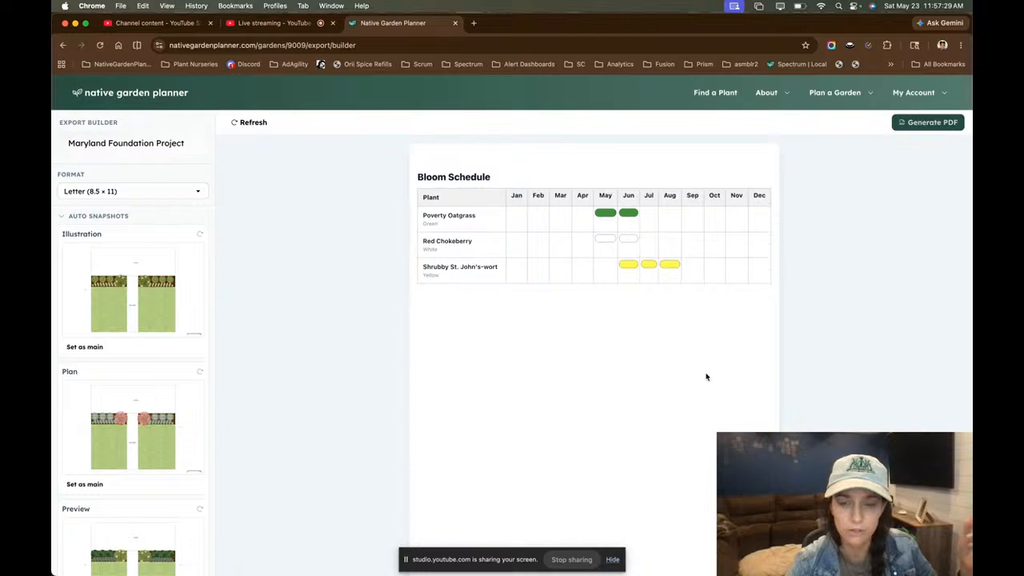
scroll(646, 349, "down", 1)
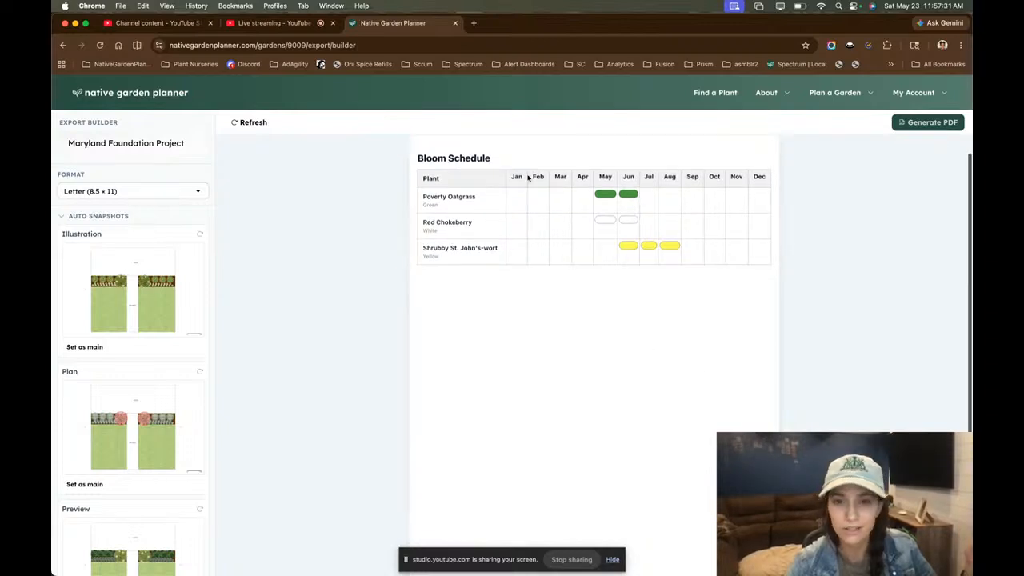
scroll(707, 419, "down", 1)
scroll(707, 419, "up", 13)
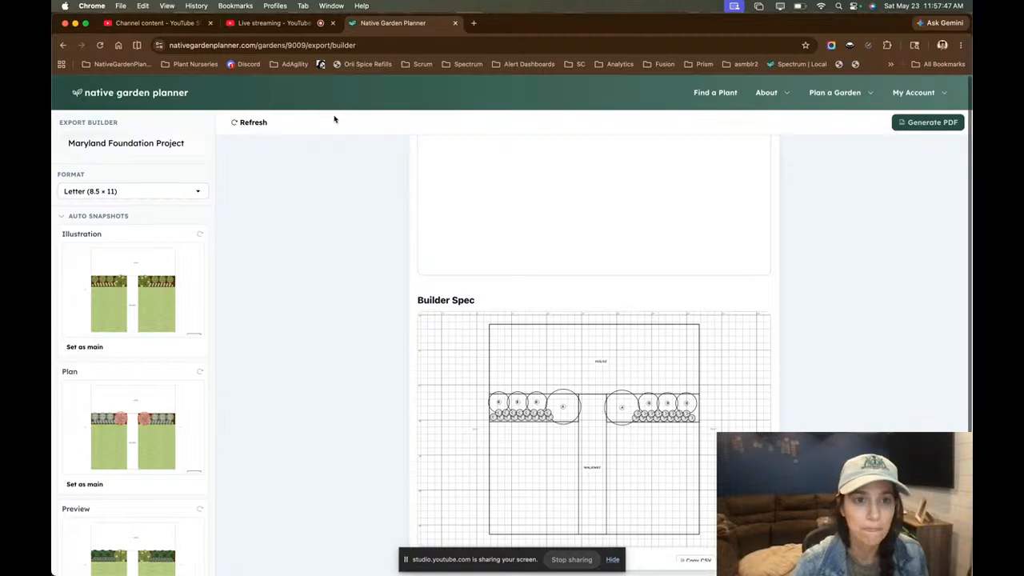
- Leave the export builder and return to the garden's design editor
left_click(284, 30)
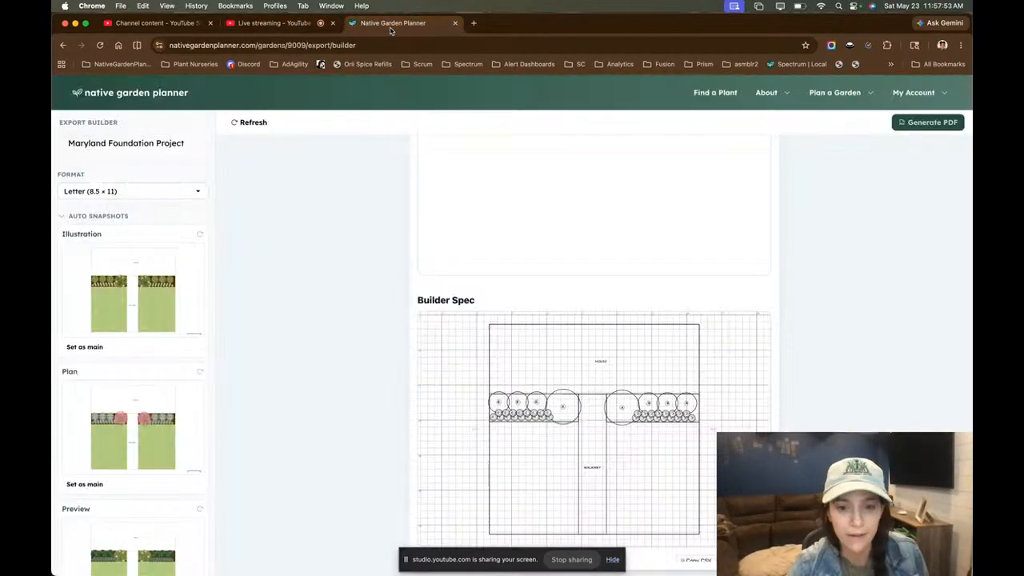
left_click(389, 27)
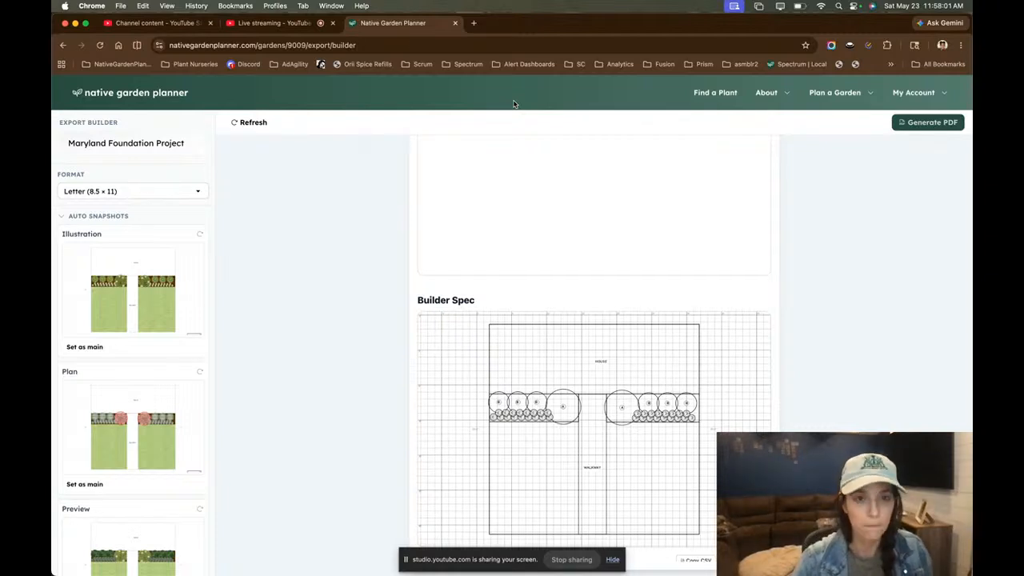
left_click(61, 44)
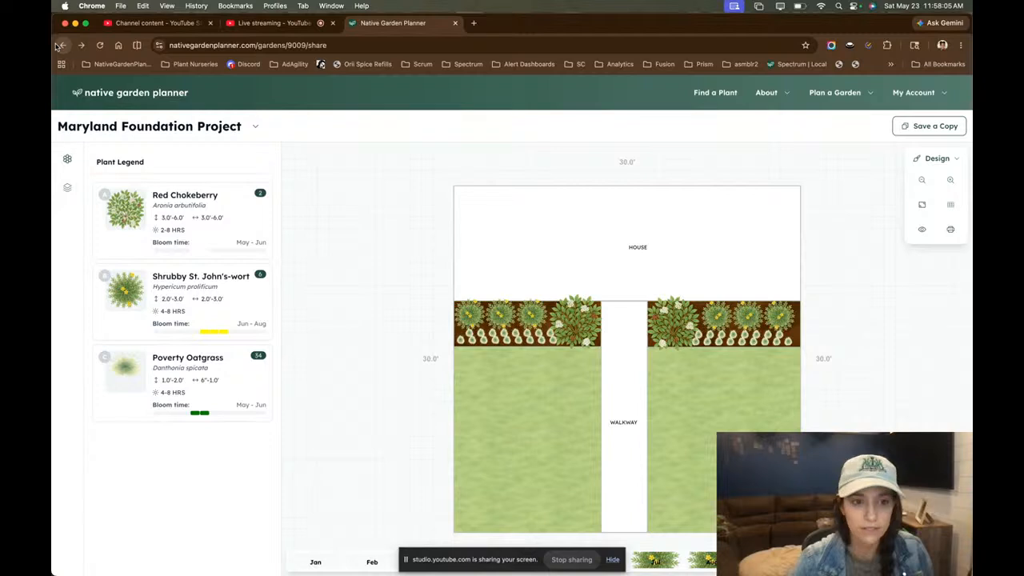
left_click(64, 46)
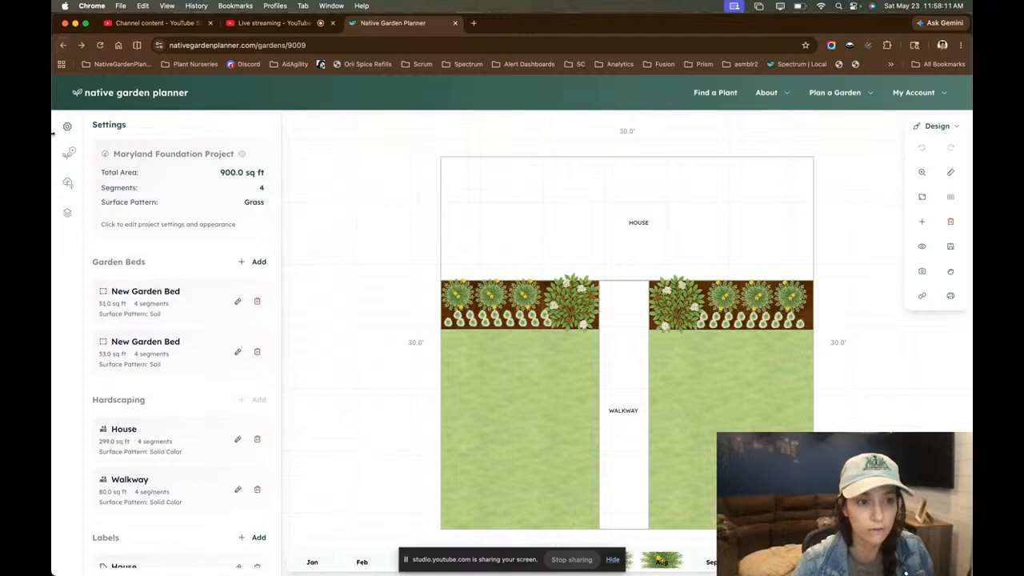
- Examine the plant catalog's advanced filters for features and benefits, including the wildlife benefit options
left_click(64, 161)
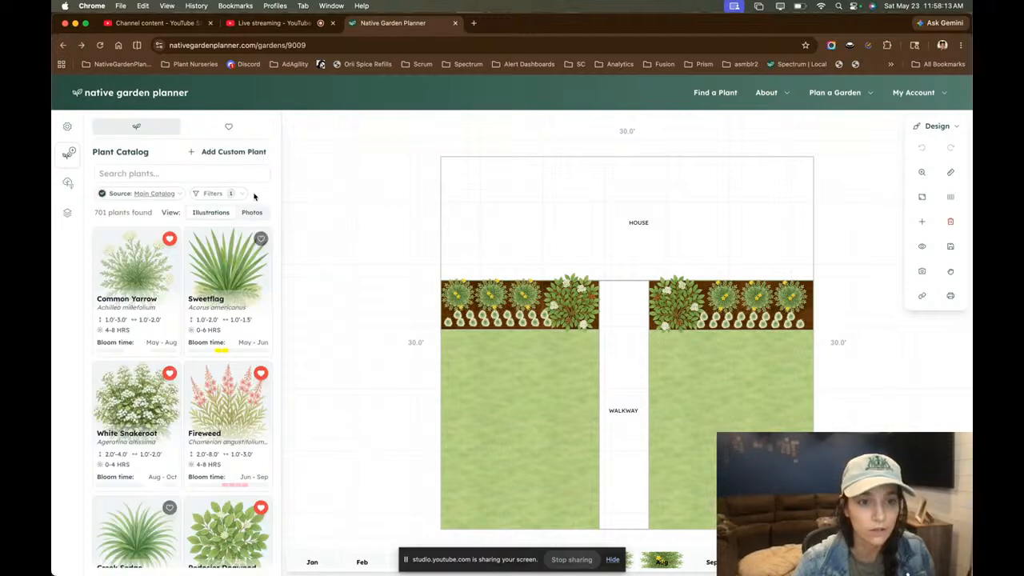
left_click(230, 194)
left_click(317, 315)
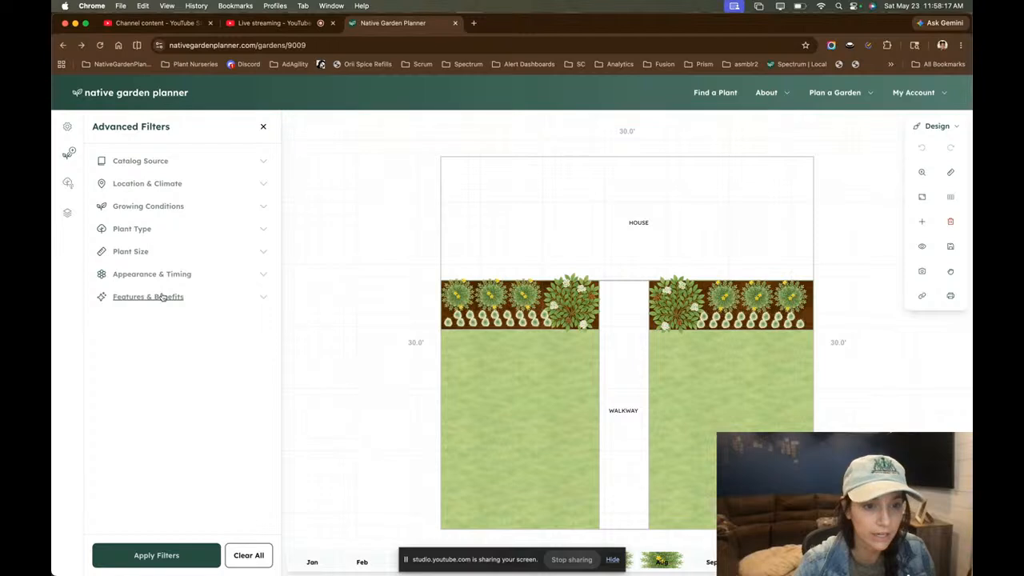
left_click(160, 296)
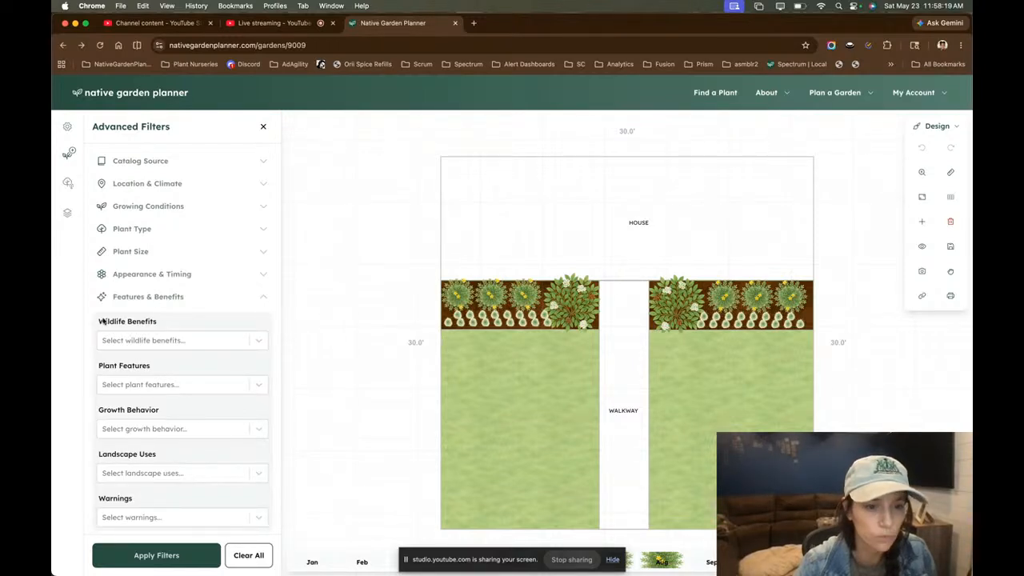
left_click(219, 344)
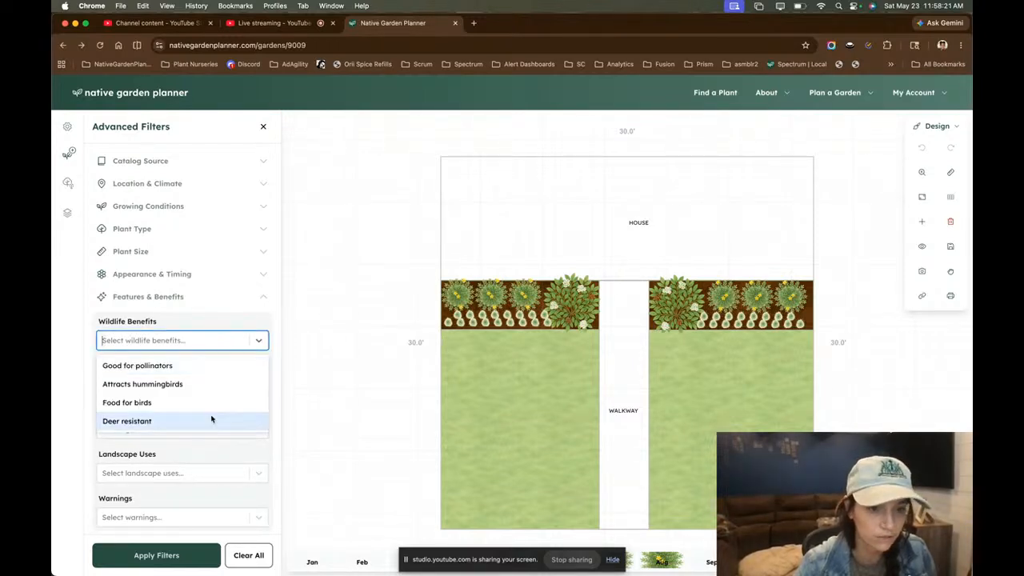
left_click(263, 342)
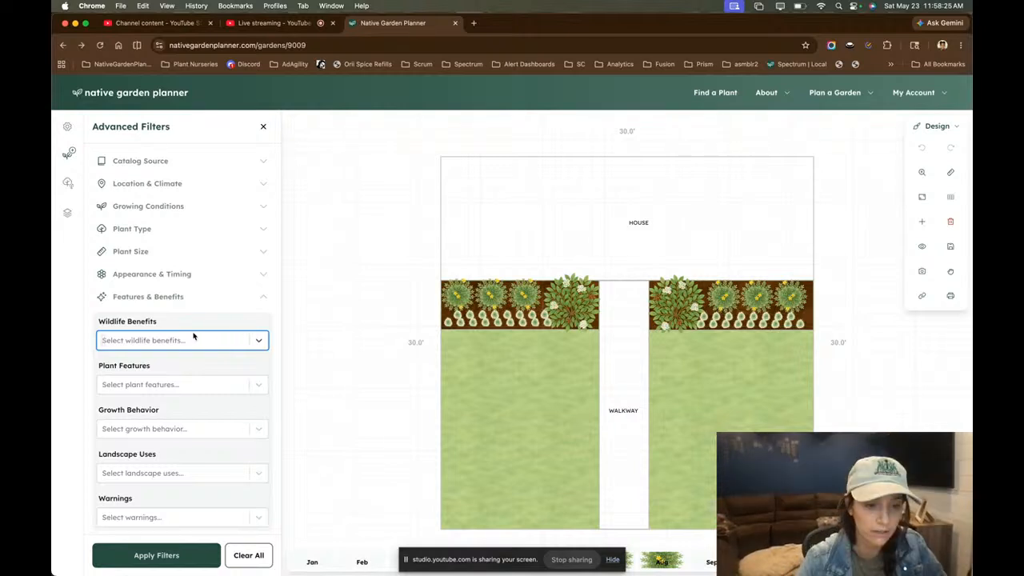
scroll(194, 337, "down", 1)
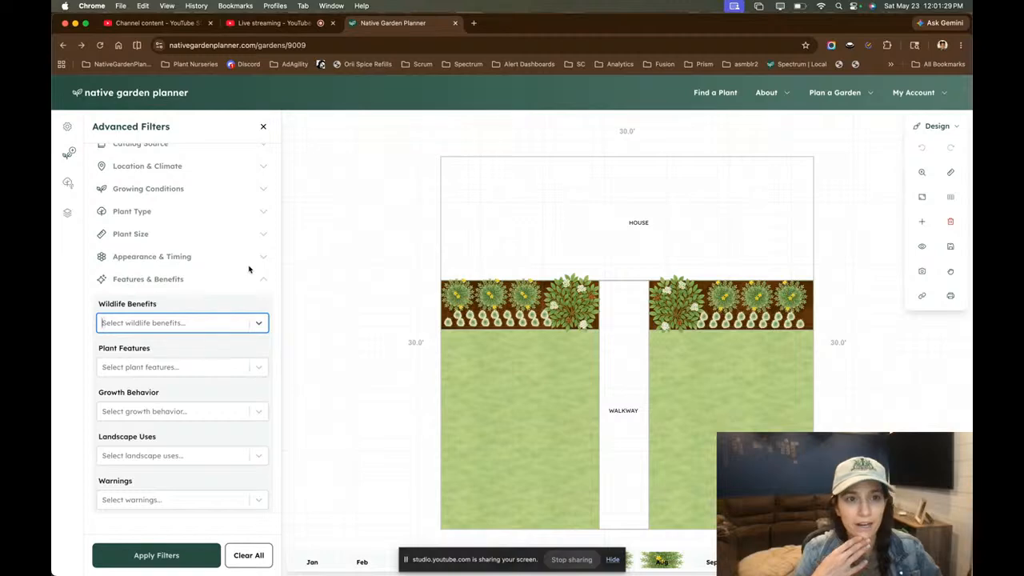
- Detach the YouTube Studio live streaming page into its own maximized window and stop the screen sharing from the garden planner
left_click(232, 23)
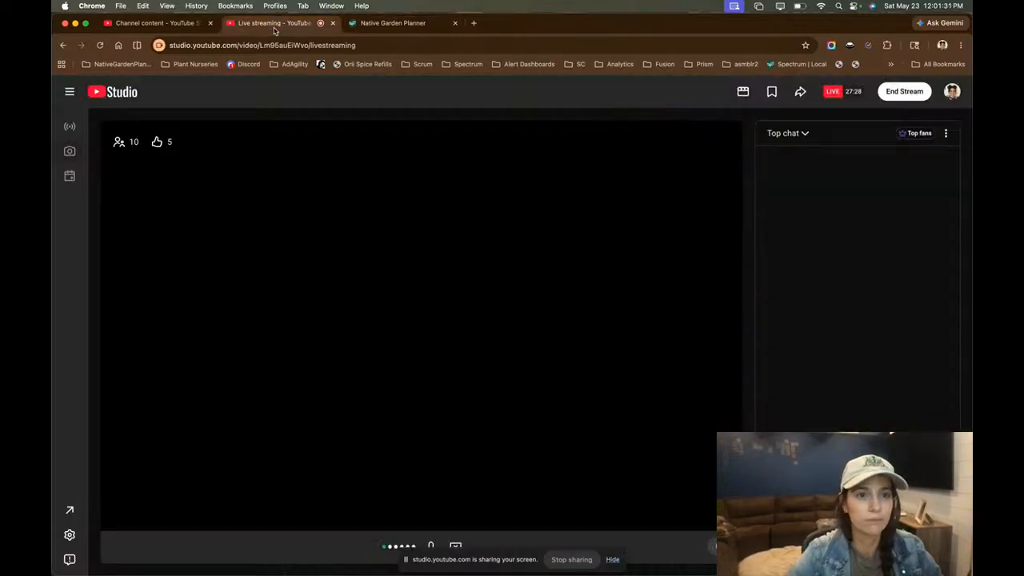
left_click_drag(220, 32, 455, 186)
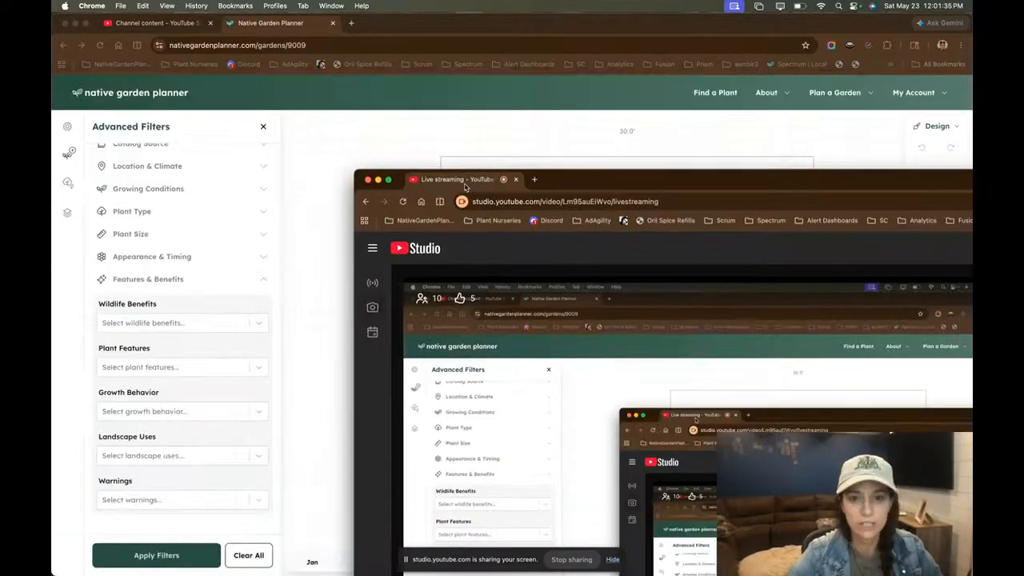
double_click(584, 181)
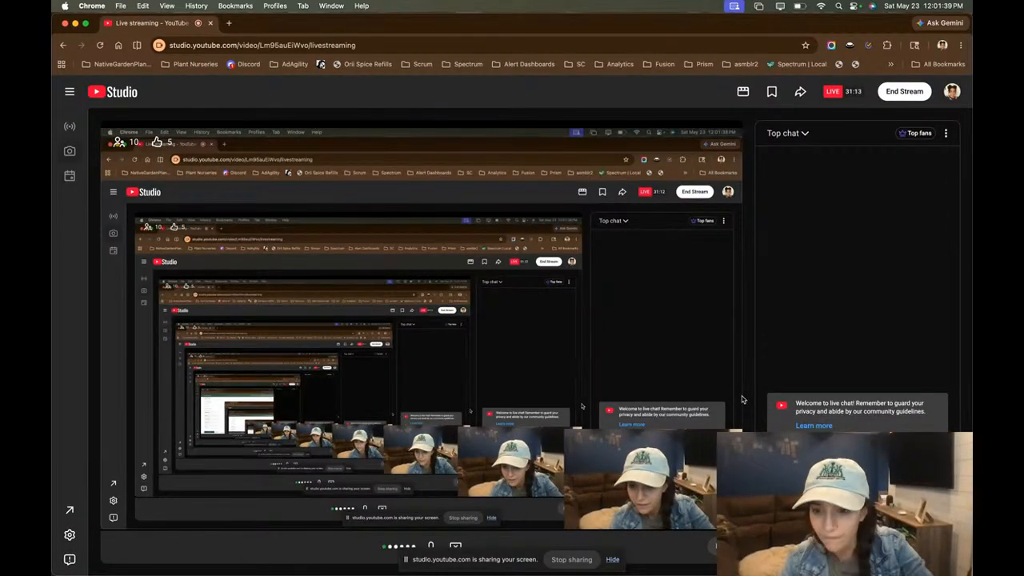
key("super+grave")
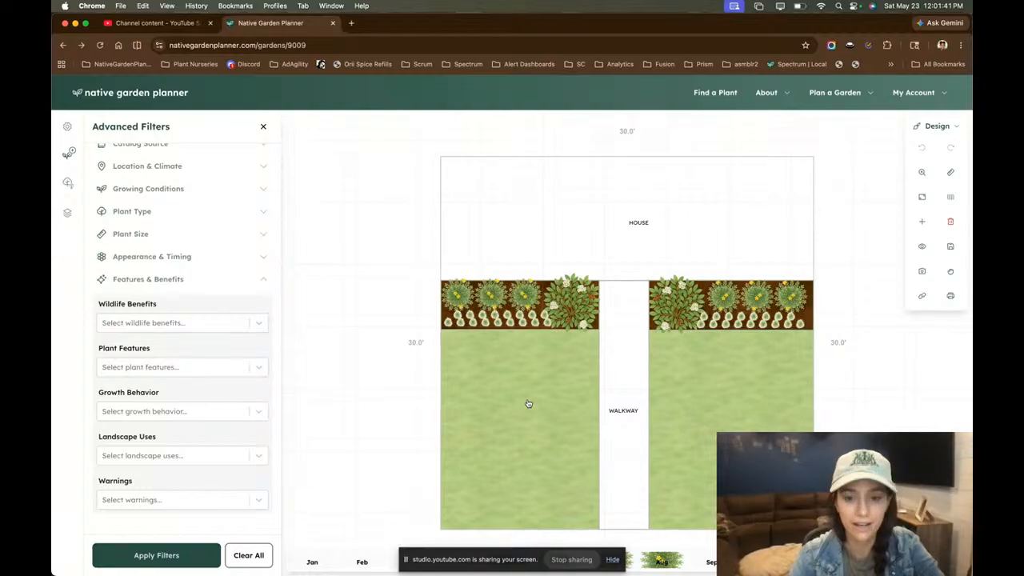
left_click(573, 560)
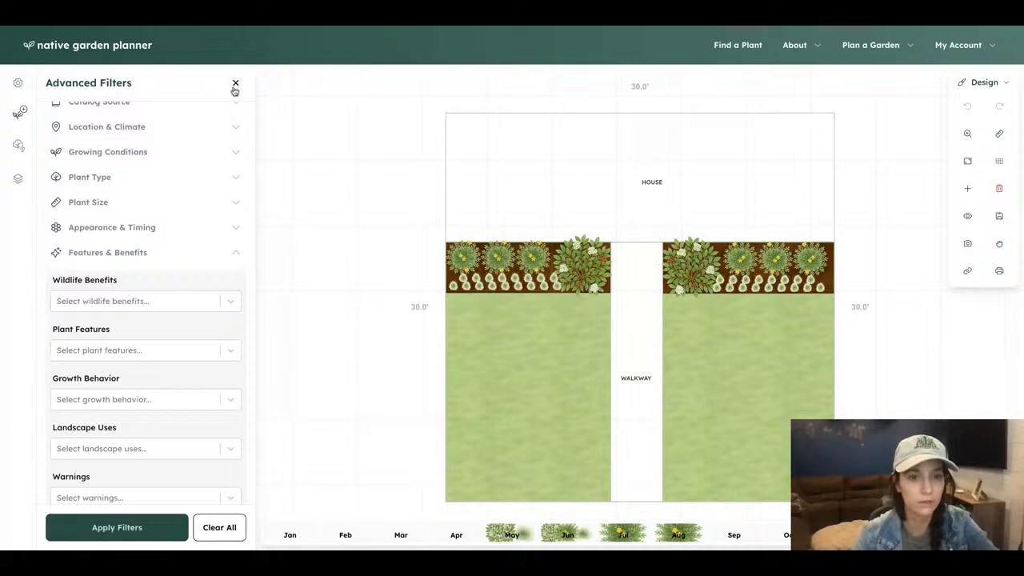
- Close the plant filters and choose the mailbox picture as a new background image in the project settings
left_click(235, 84)
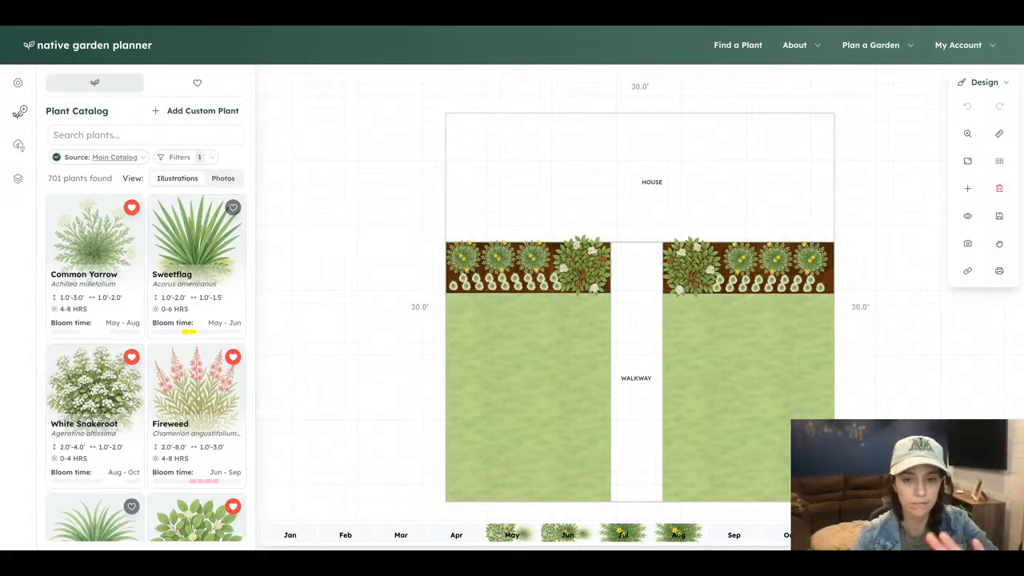
left_click(17, 83)
scroll(141, 402, "down", 5)
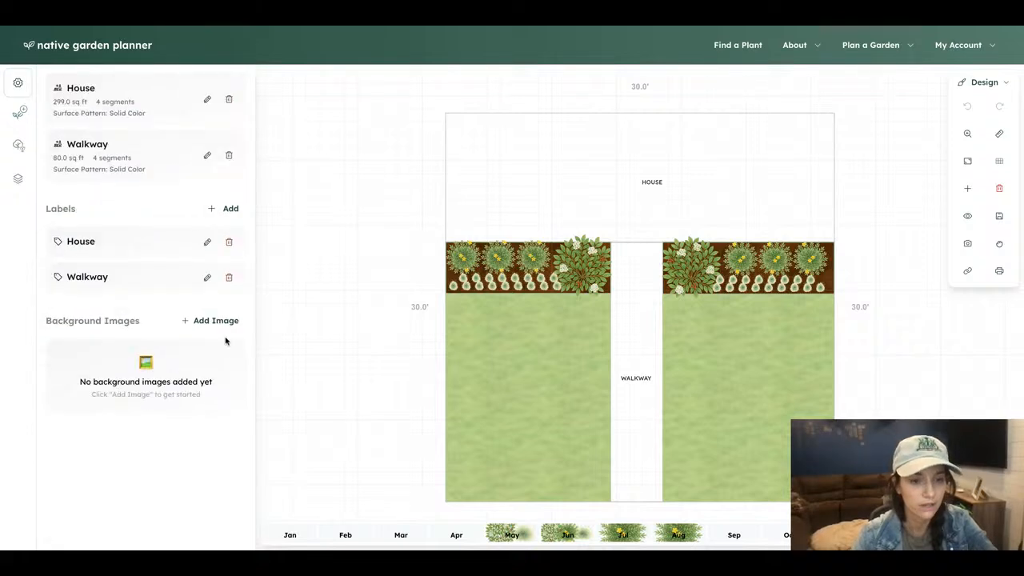
left_click(220, 322)
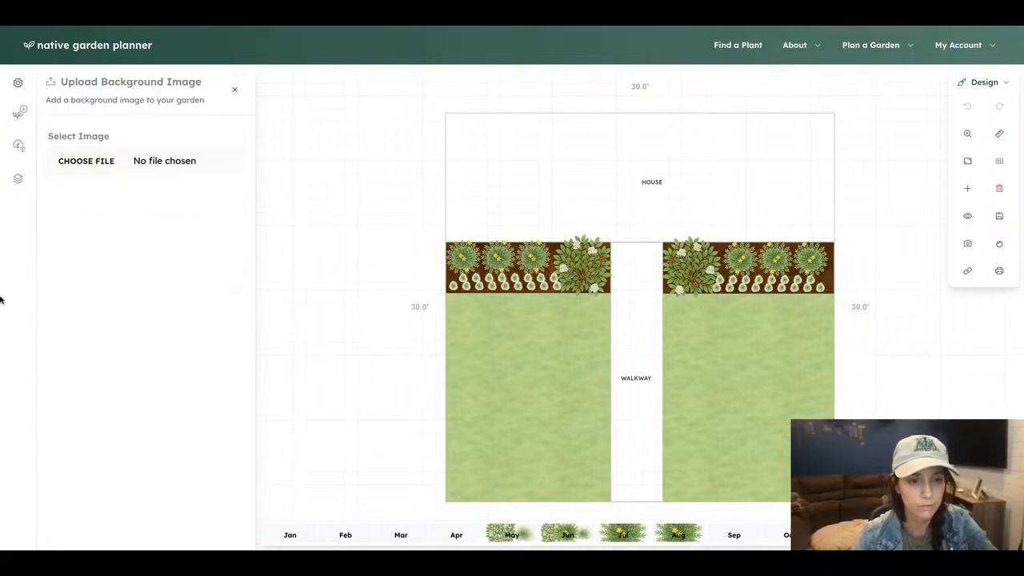
left_click(88, 161)
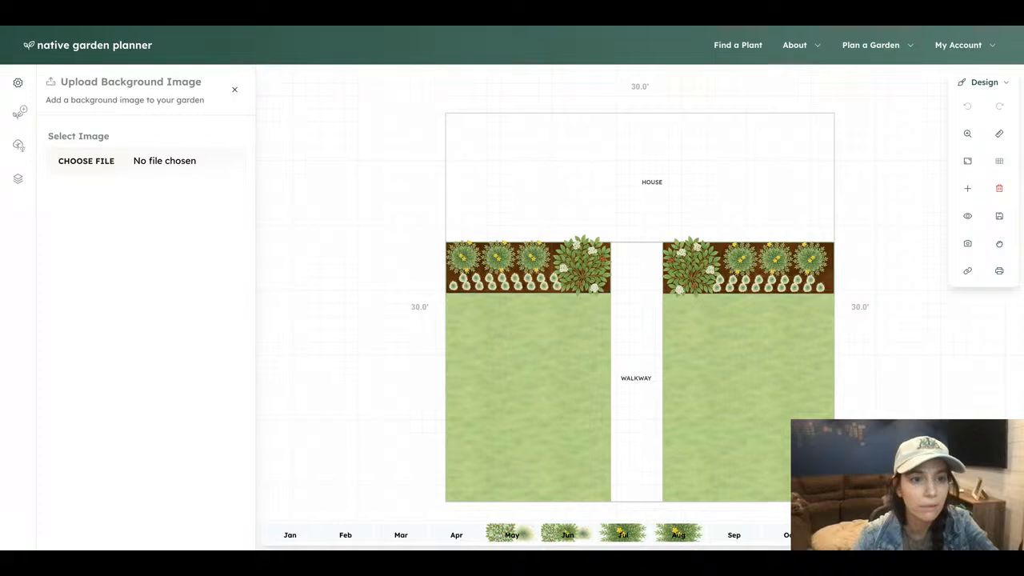
key("Return")
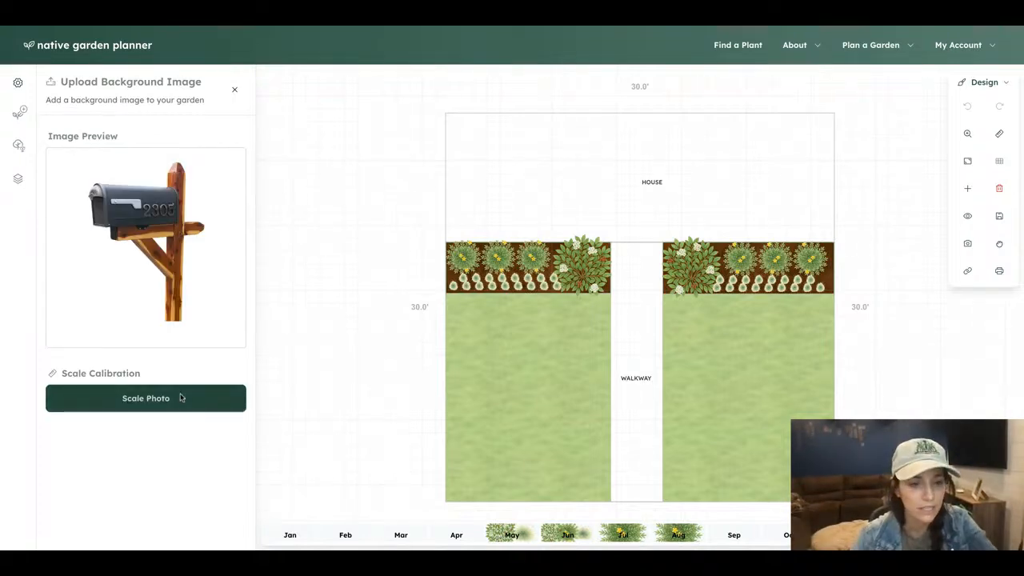
- Mark and save two scale calibration points across the lower end of the mailbox's wooden post
left_click(180, 400)
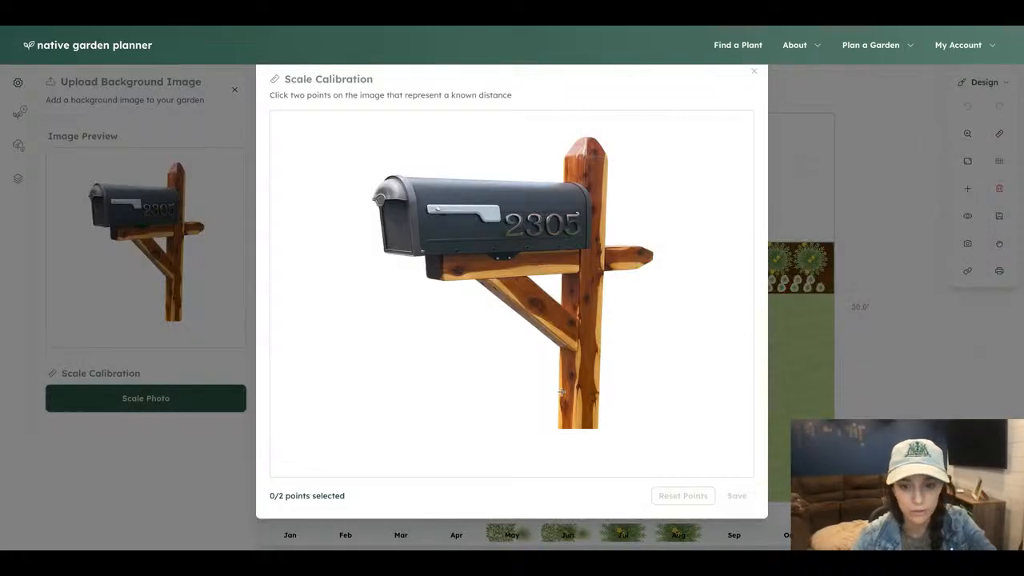
left_click(573, 400)
left_click(595, 400)
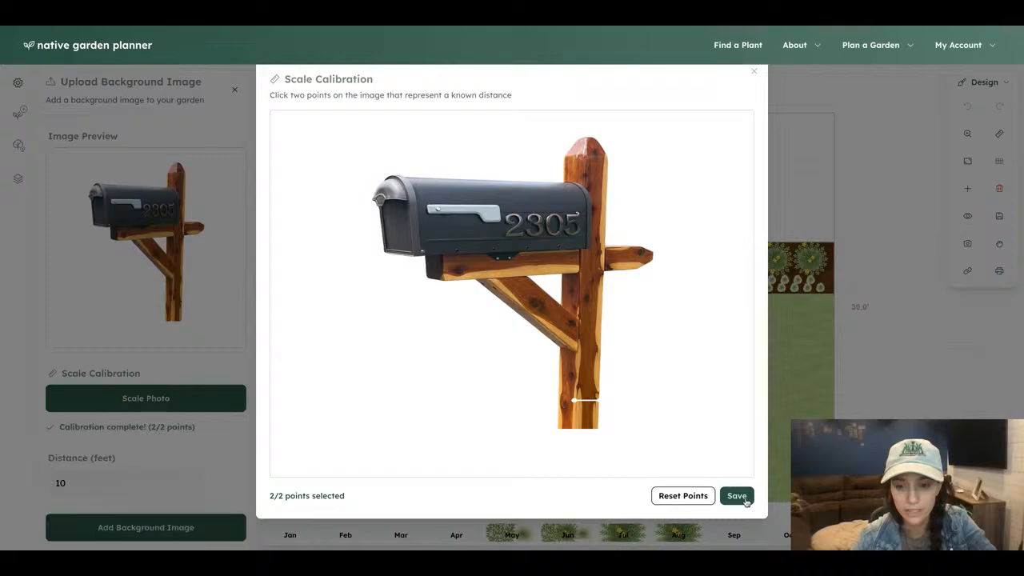
left_click(735, 496)
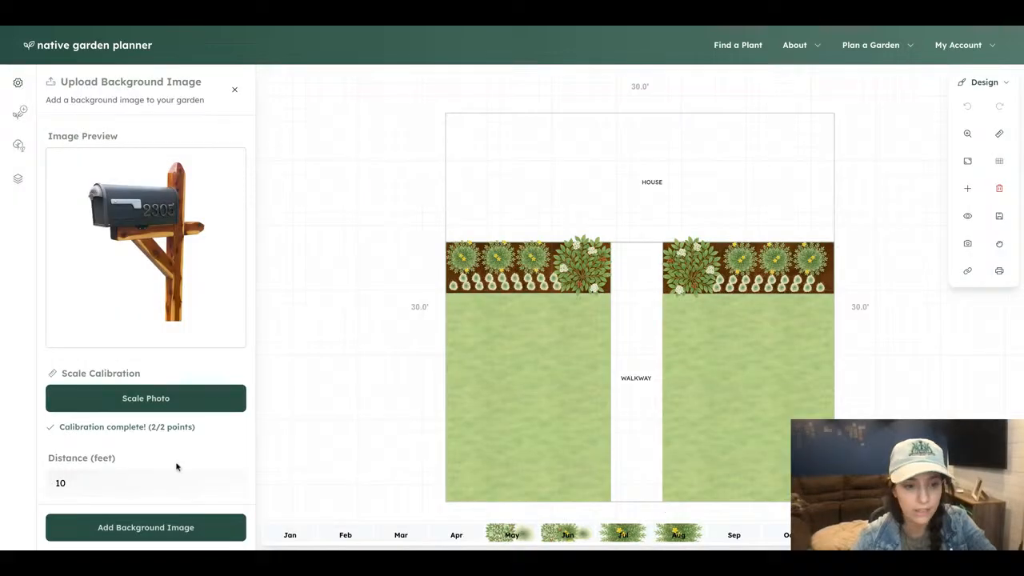
- Set the mailbox image's calibration distance to .3 feet
left_click(124, 484)
key("BackSpace")
key("BackSpace")
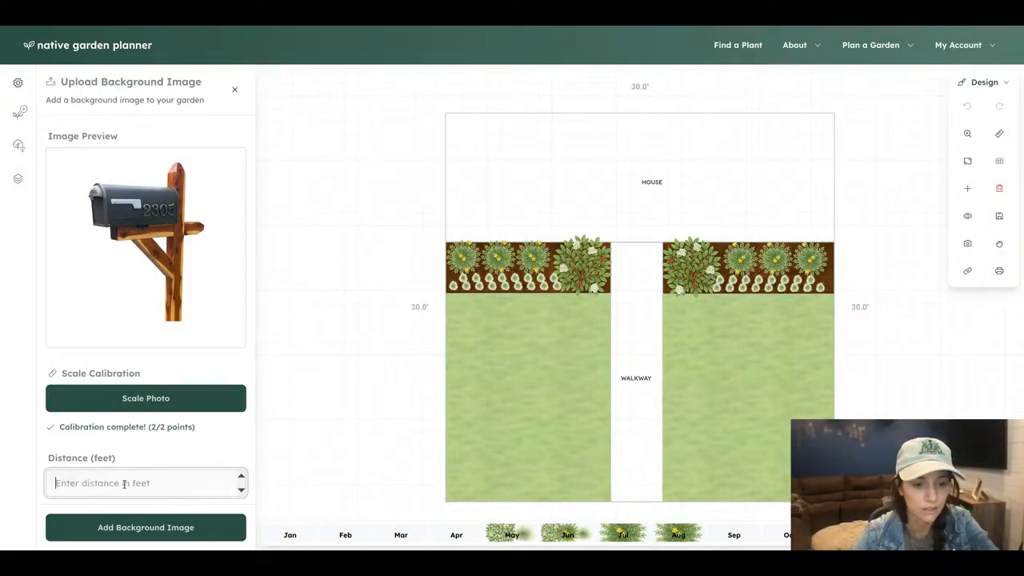
scroll(145, 453, "down", 1)
type(".")
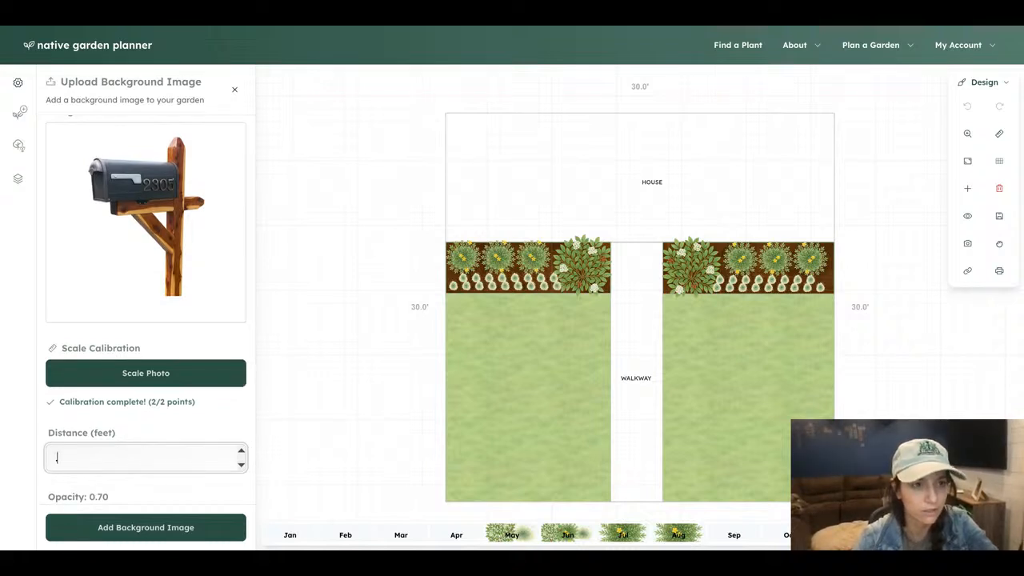
key("BackSpace")
type(".3")
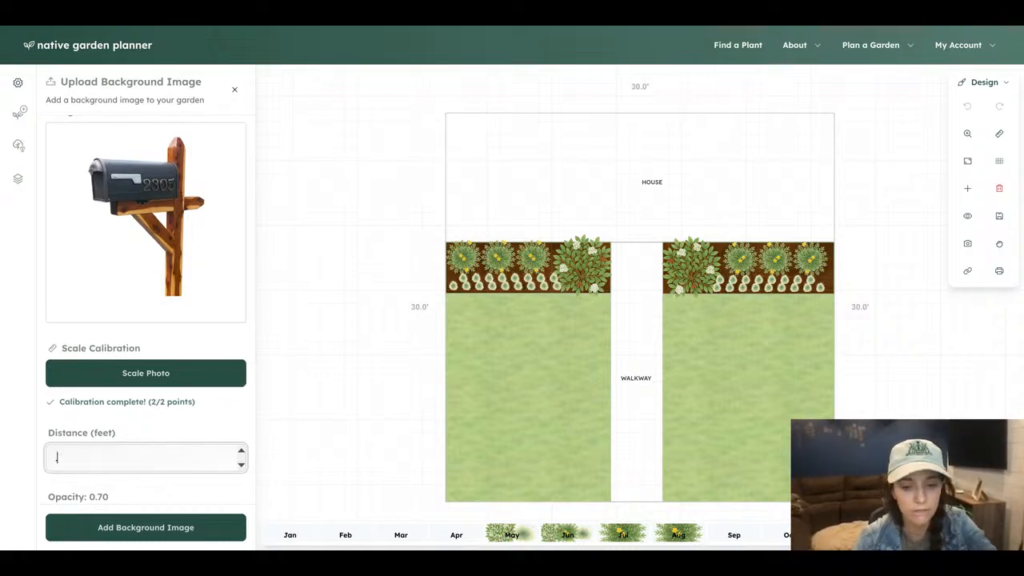
- Set the mailbox image's opacity to 1.00 and add it to the garden
scroll(151, 459, "down", 1)
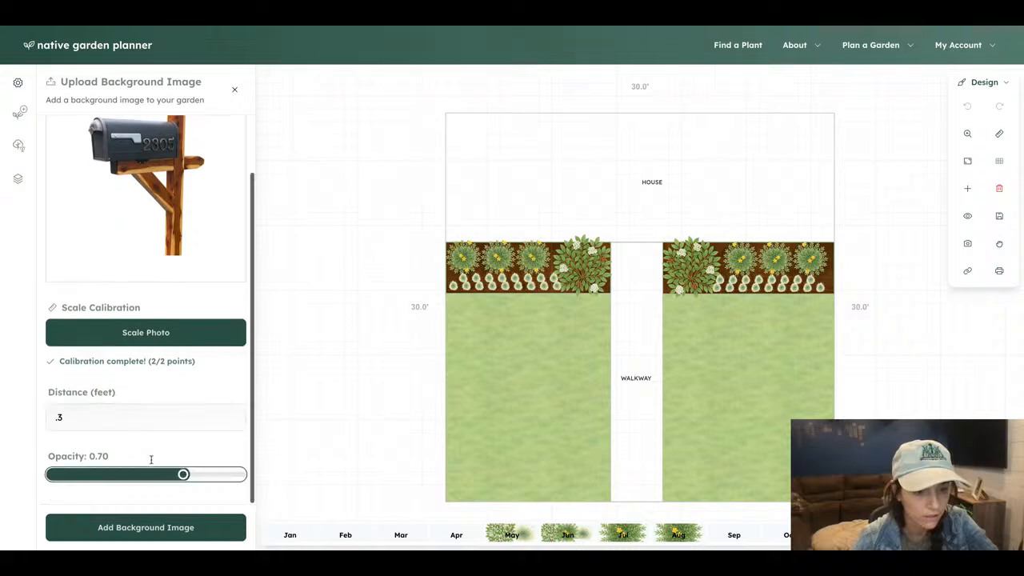
left_click_drag(183, 474, 240, 475)
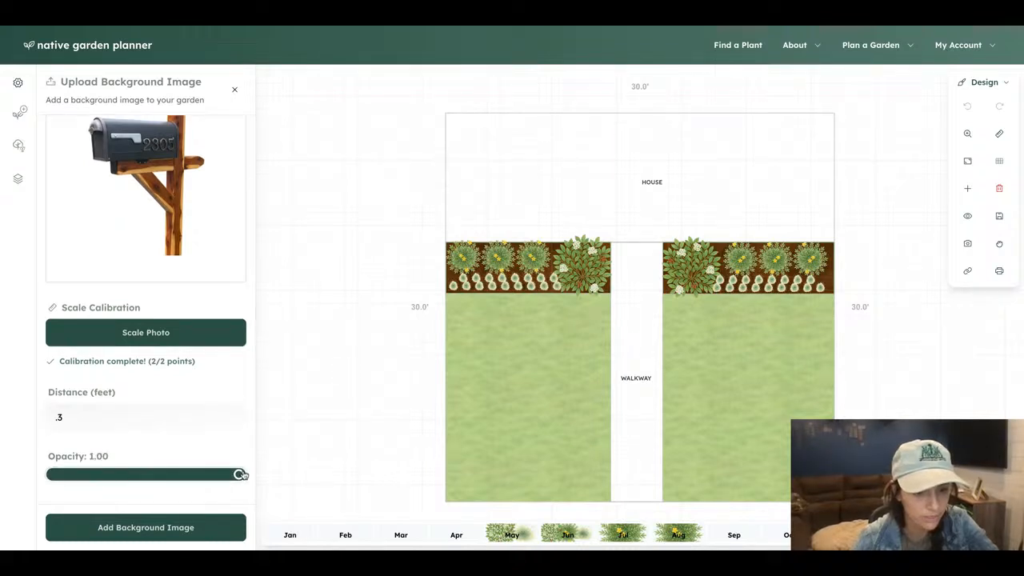
left_click(175, 526)
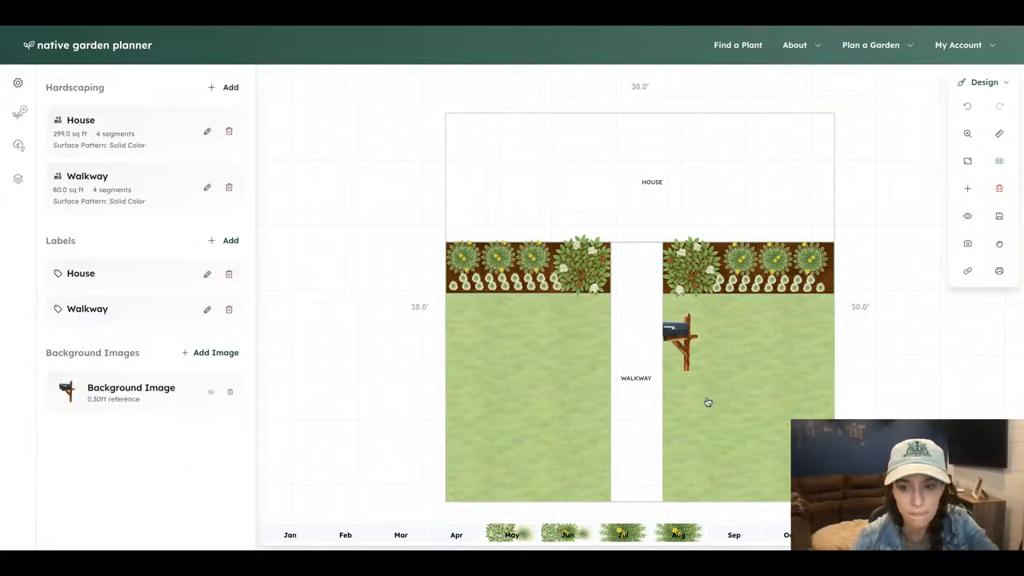
- Move the mailbox image to the lower end of the walkway so the box overhangs the walkway's right edge
left_click_drag(676, 330, 712, 450)
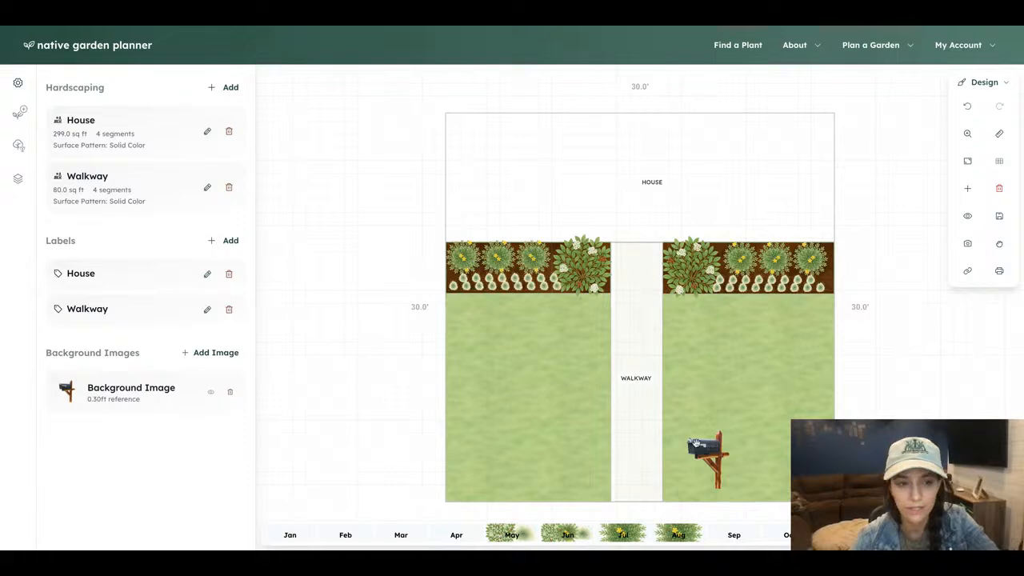
left_click(28, 187)
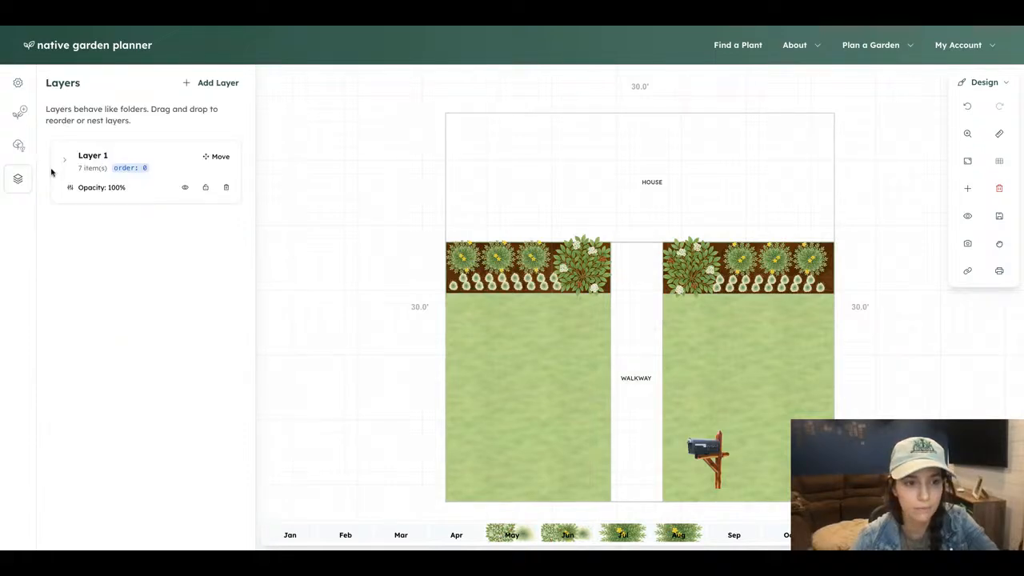
left_click_drag(713, 431, 677, 457)
left_click(676, 457)
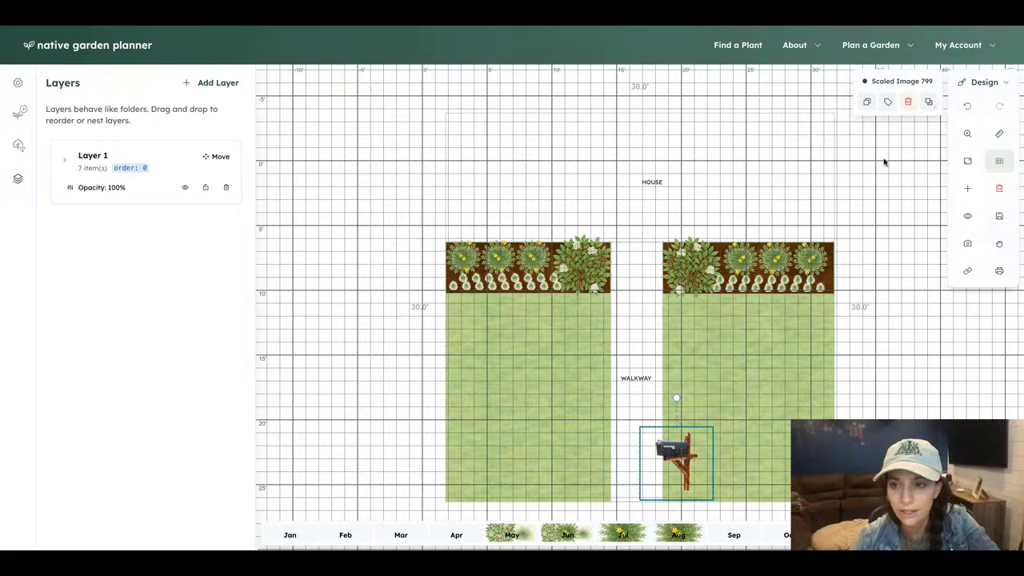
- Bring the mailbox image to the front of the stacking order and deselect it
left_click(927, 104)
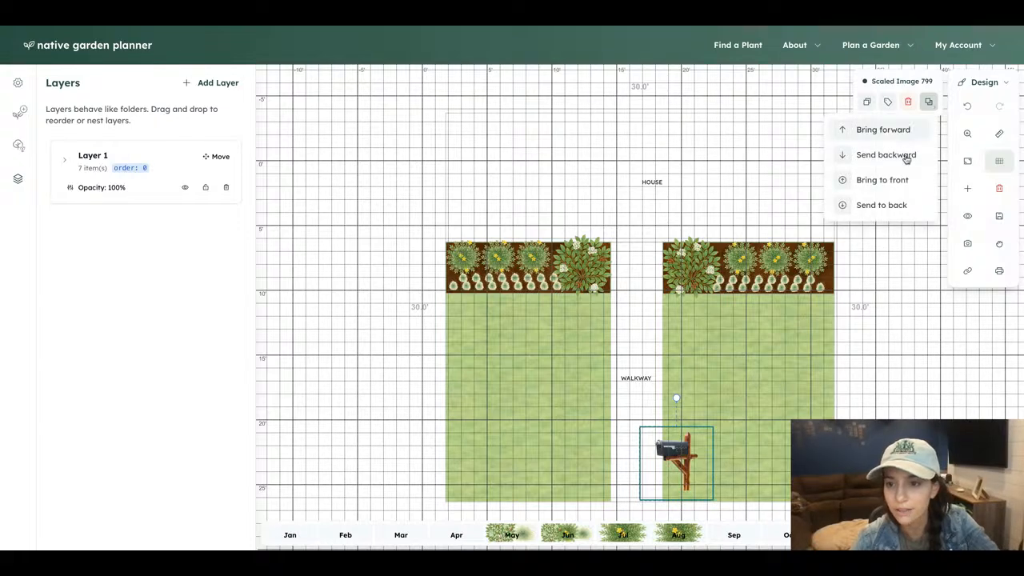
left_click(898, 179)
left_click(894, 365)
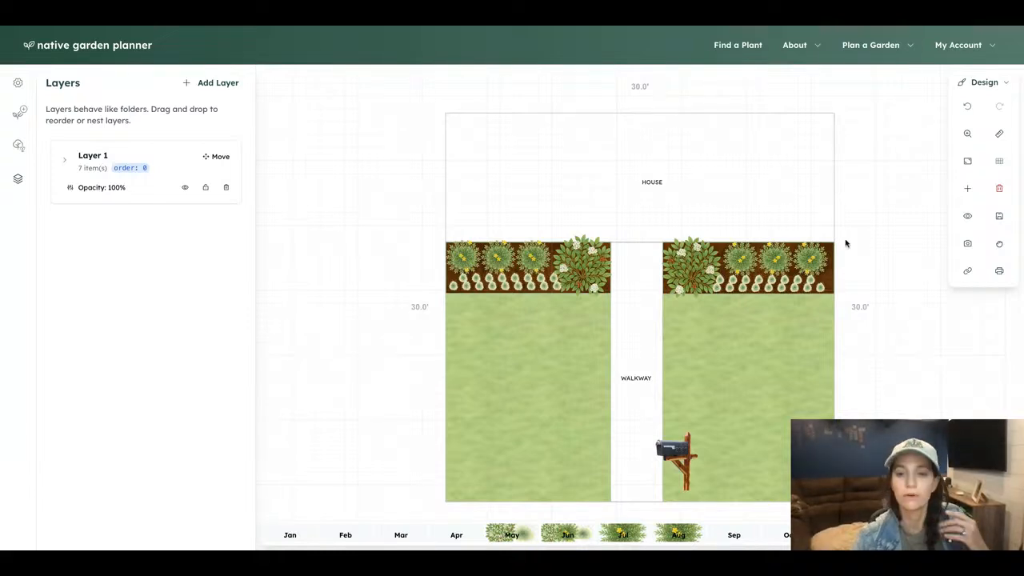
scroll(845, 244, "down", 4)
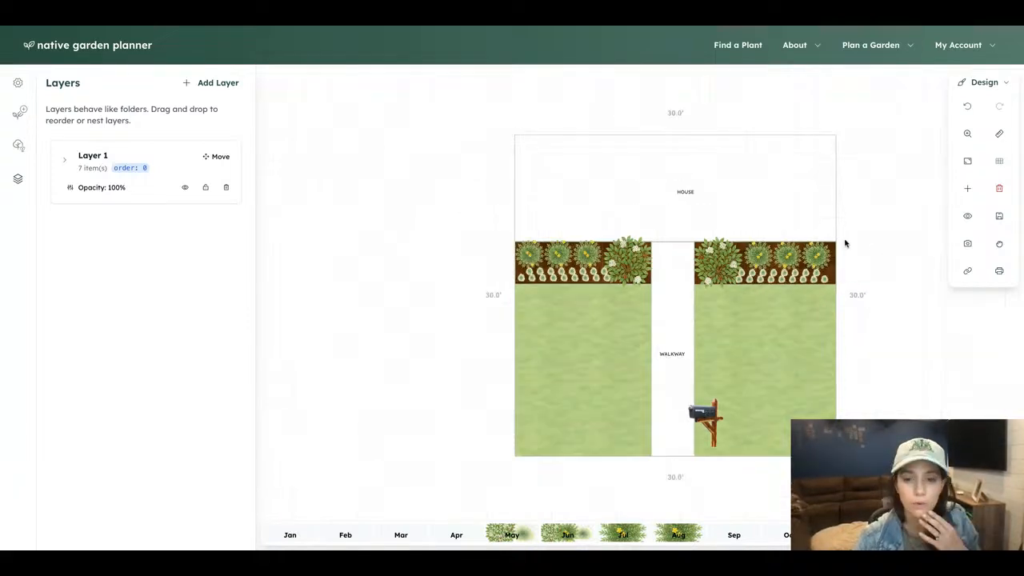
scroll(845, 243, "up", 10)
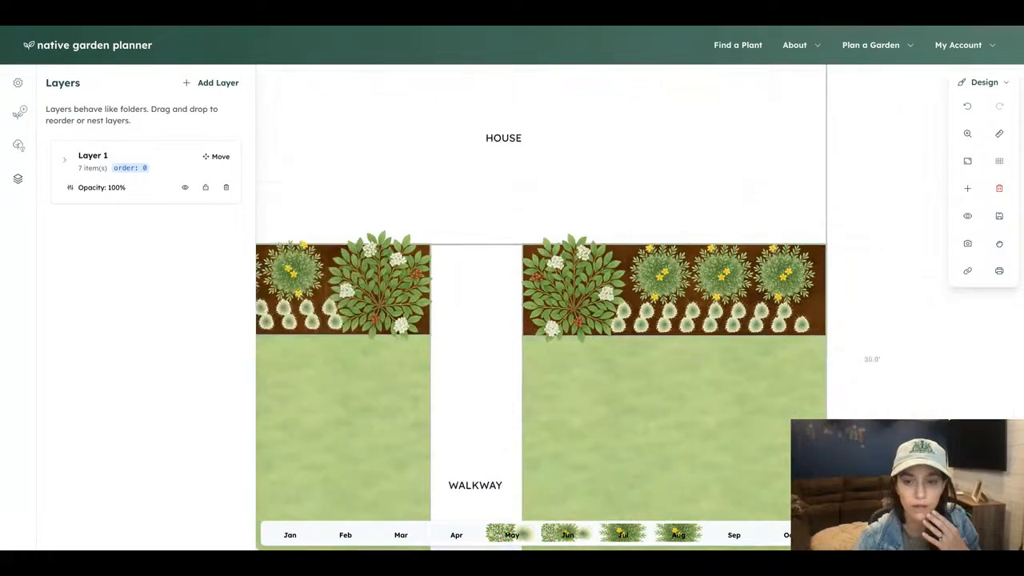
scroll(845, 243, "down", 4)
scroll(846, 240, "down", 4)
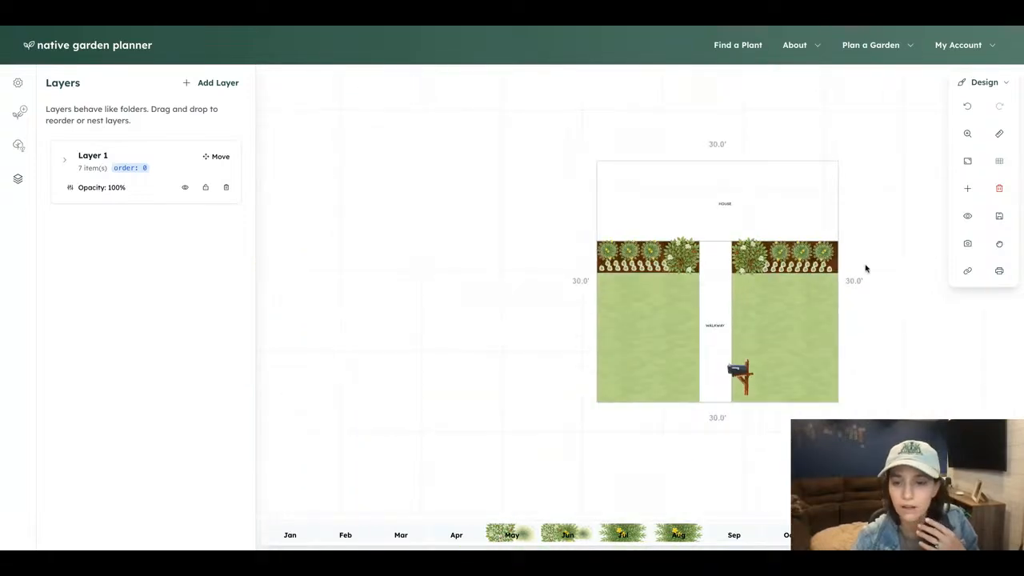
left_click_drag(864, 268, 855, 267)
scroll(856, 266, "up", 3)
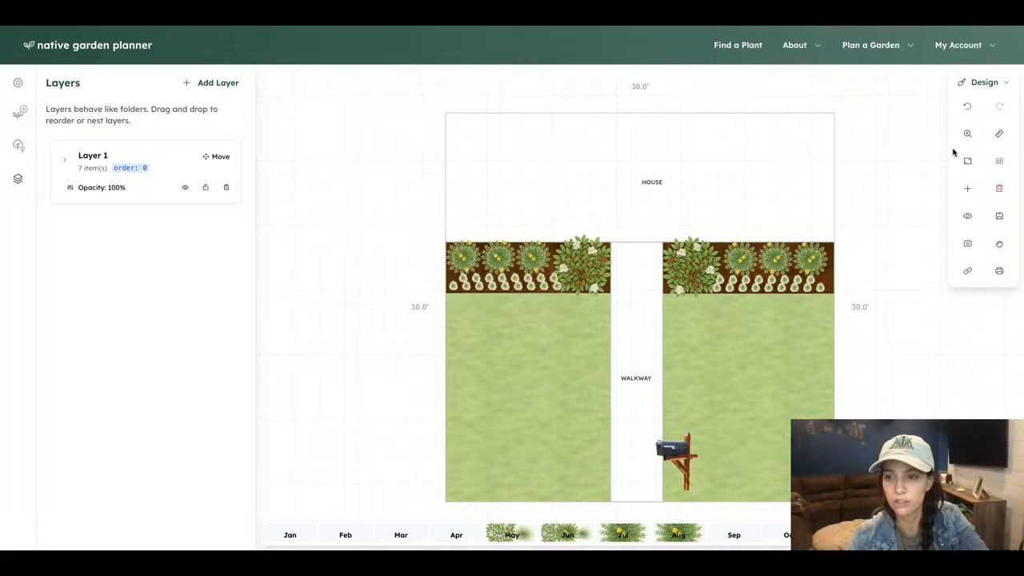
- Draw a freeform garden bed in the right lawn's lower corner by the mailbox, with a base about 13.3' long and a curved upper edge
left_click(966, 190)
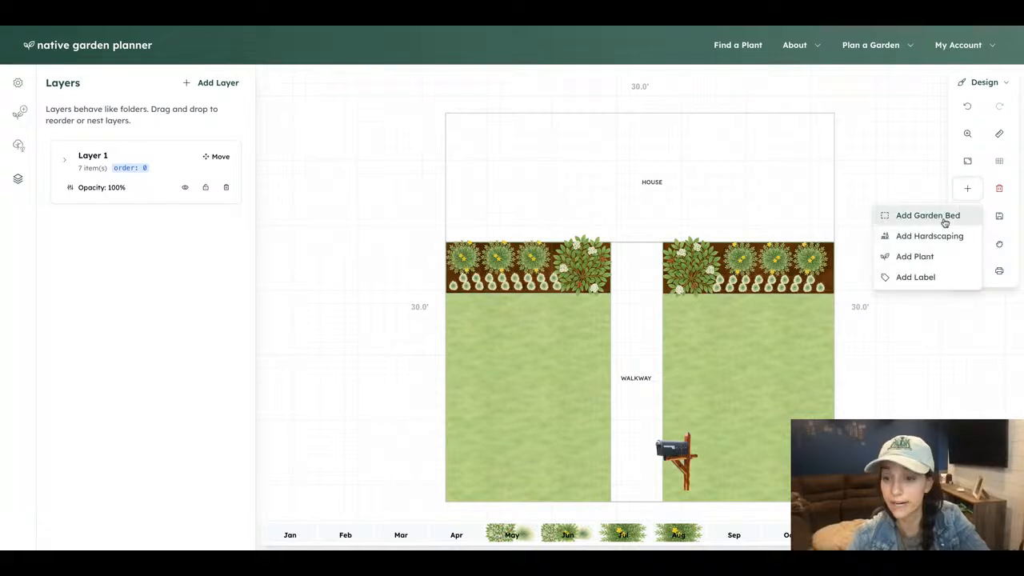
left_click(943, 221)
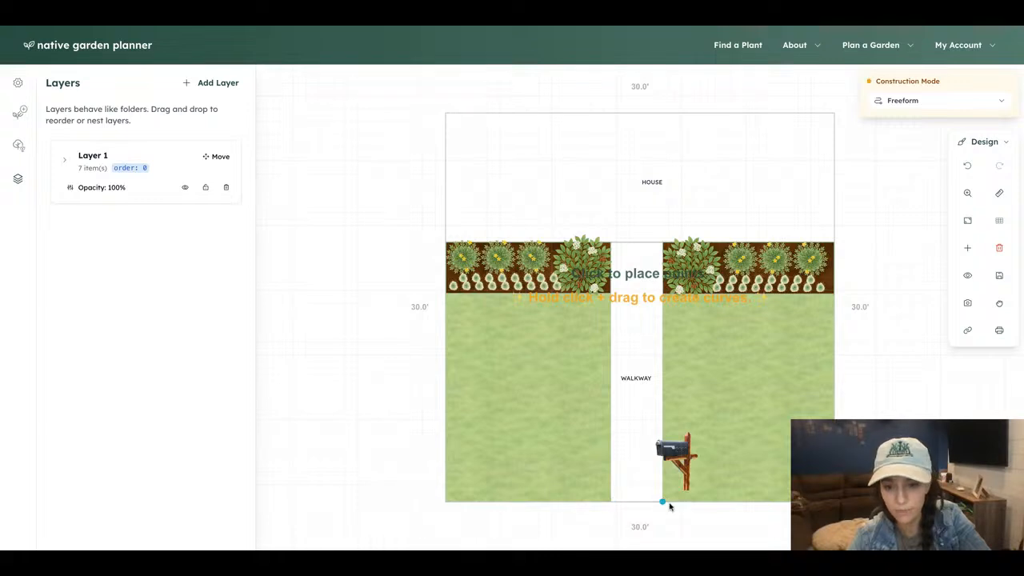
left_click(663, 503)
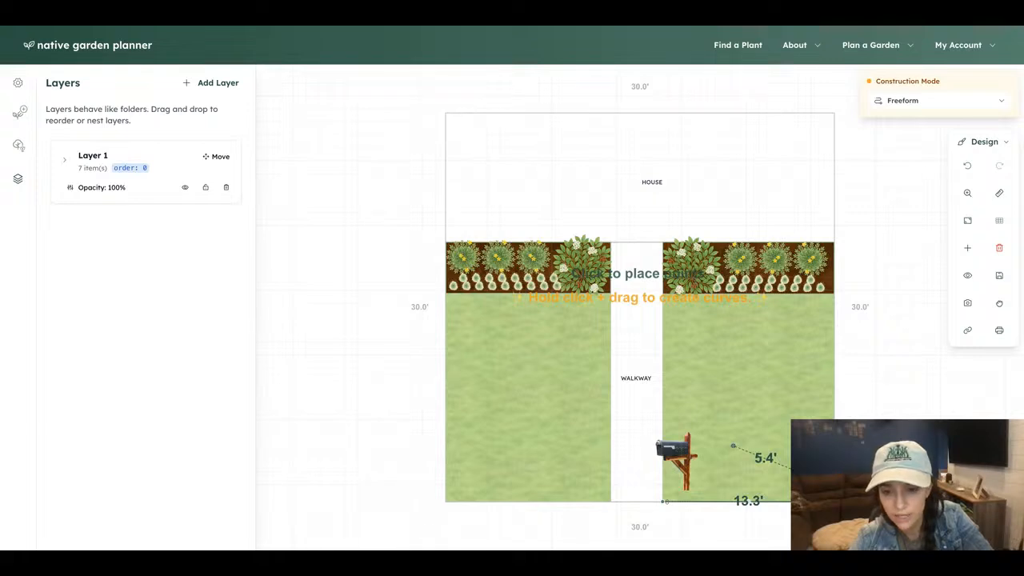
left_click_drag(732, 446, 749, 479)
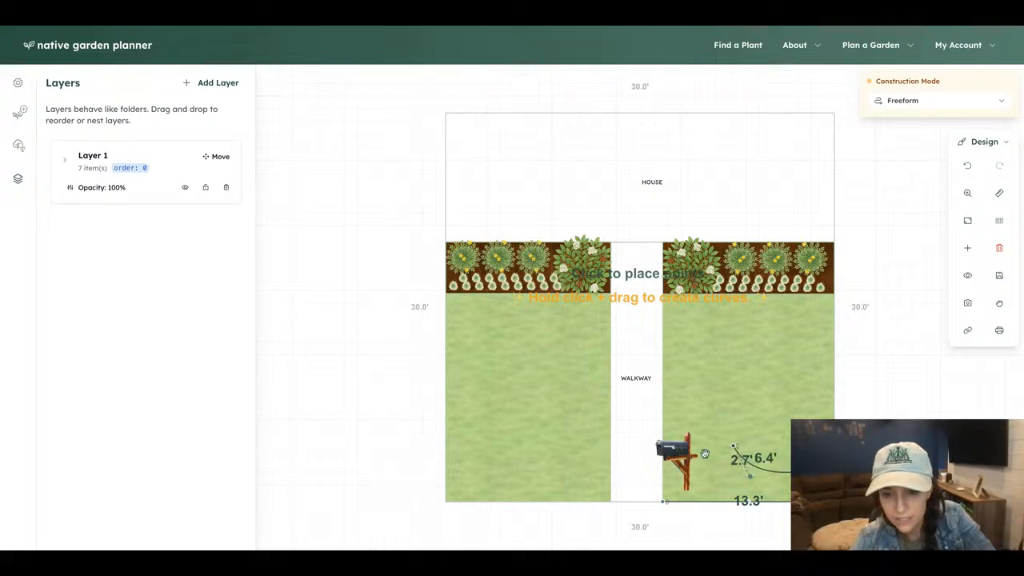
left_click(662, 503)
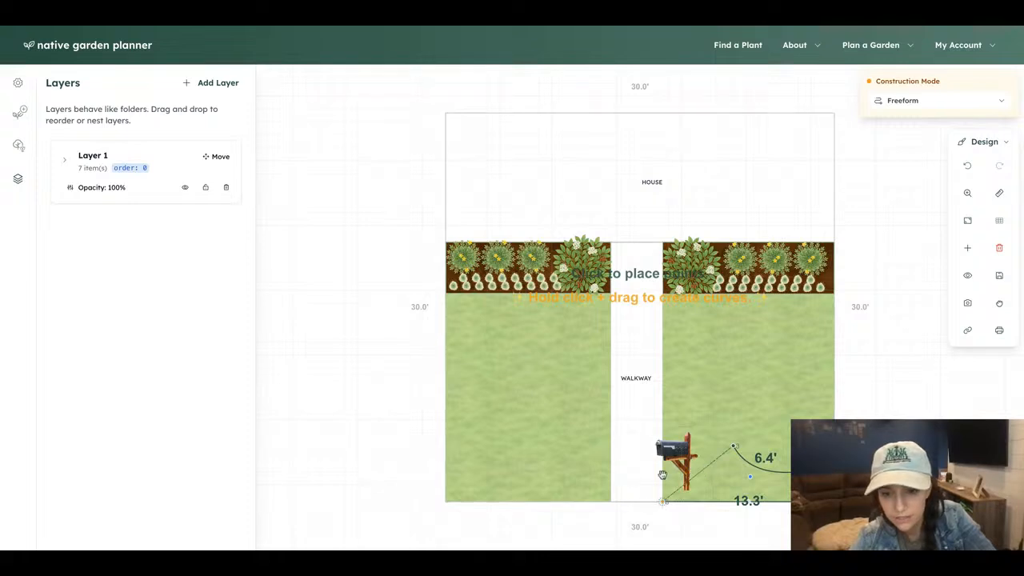
left_click_drag(662, 475, 675, 431)
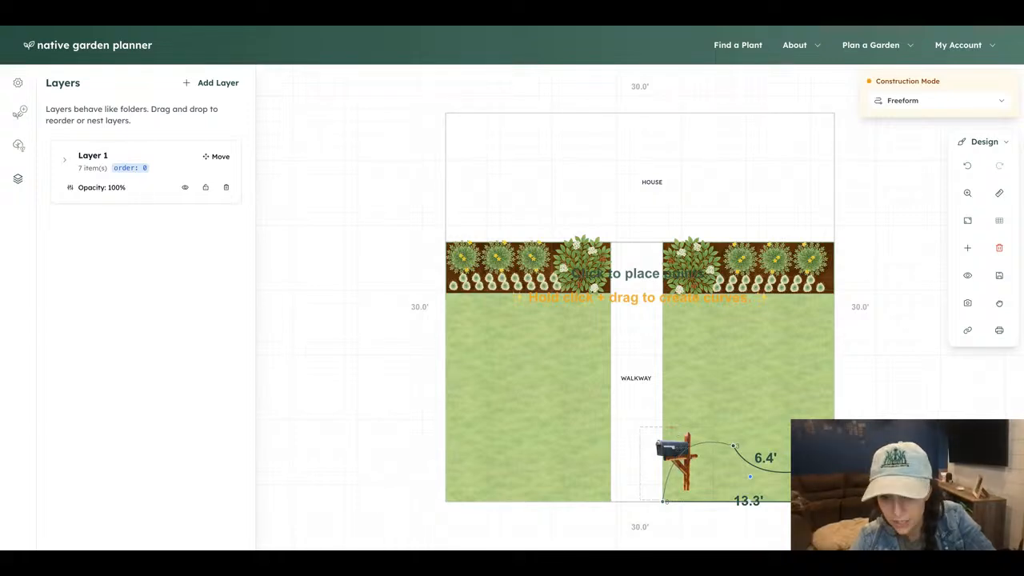
left_click(663, 501)
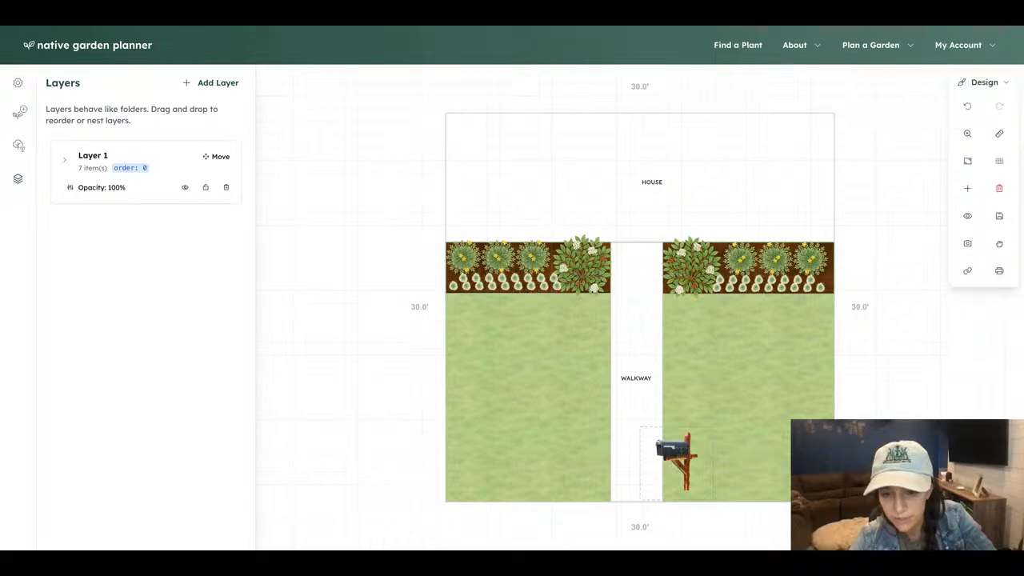
- Add a point to the new bed's outline, move it beside the mailbox, and round the edge between it and the neighbouring point
left_click(709, 463)
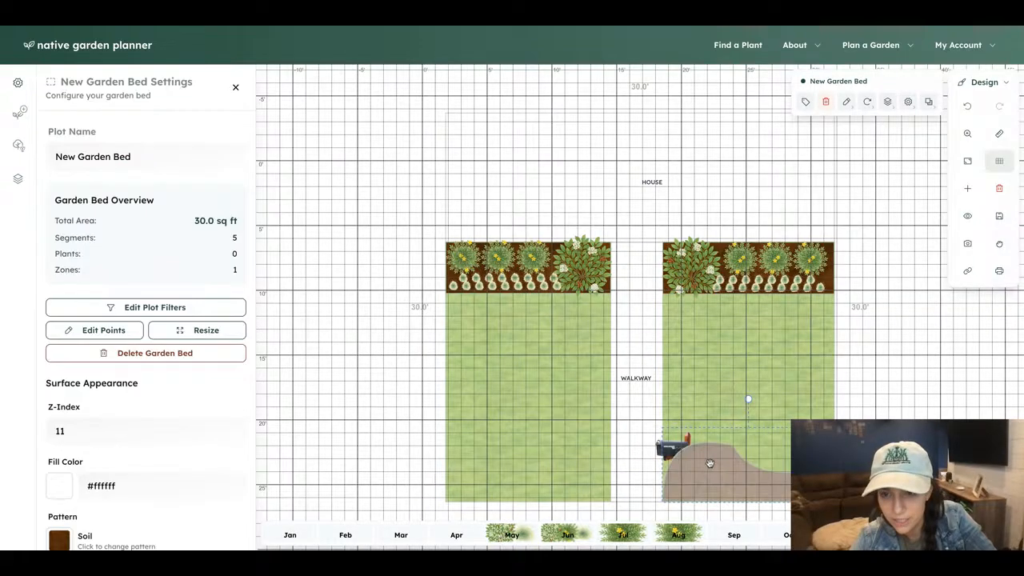
left_click(109, 331)
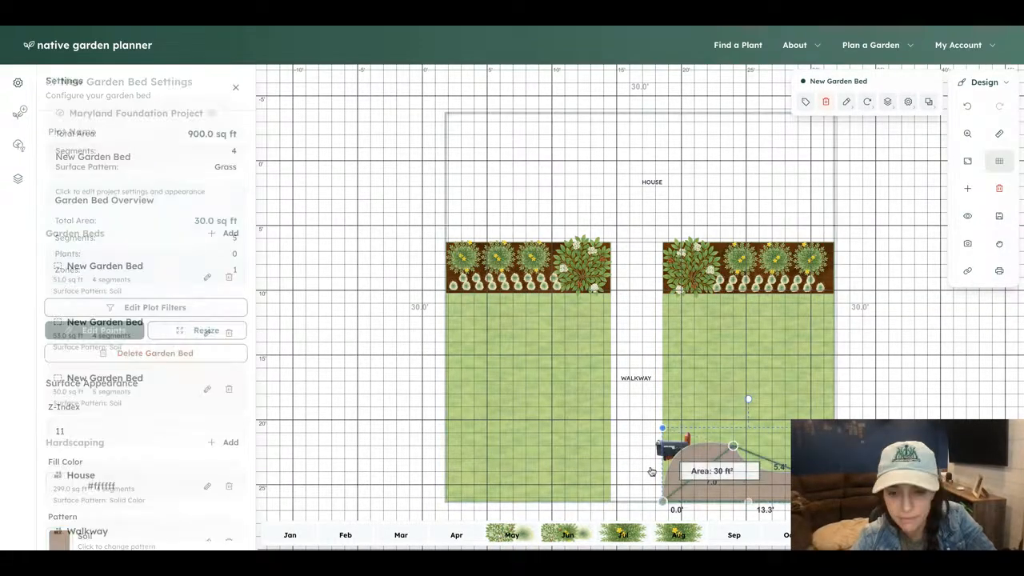
scroll(713, 457, "up", 2)
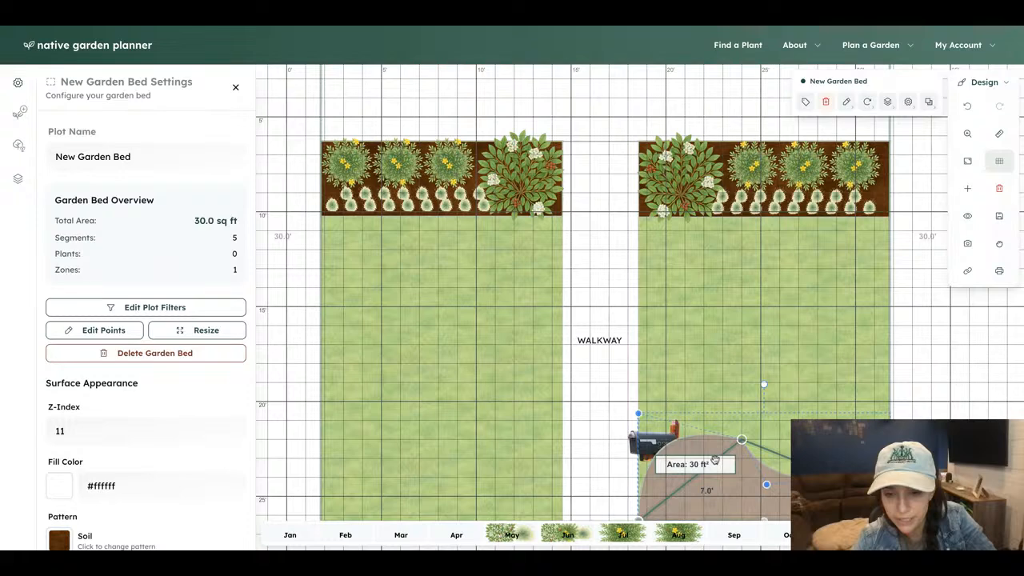
left_click(730, 440)
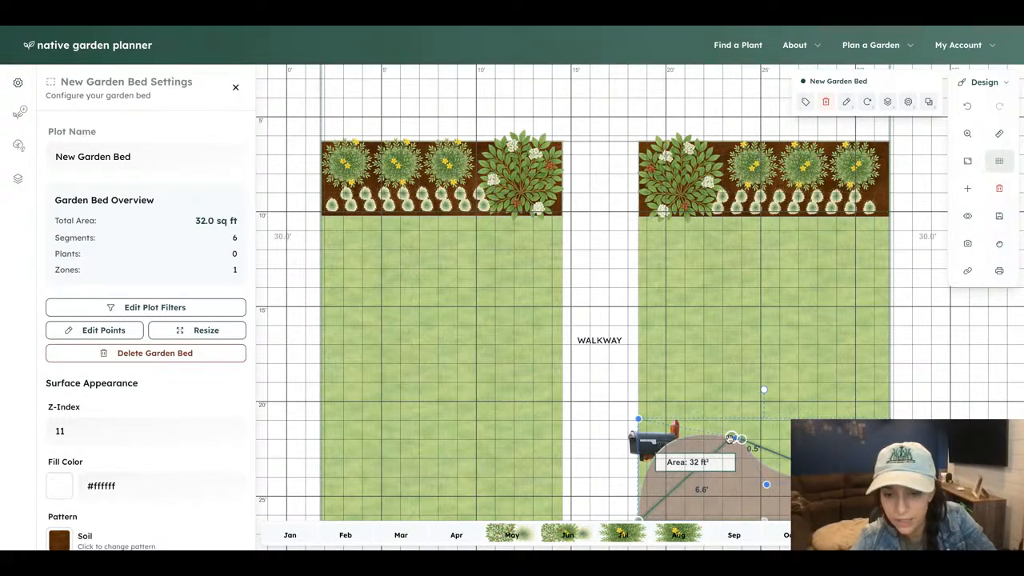
left_click_drag(730, 439, 660, 442)
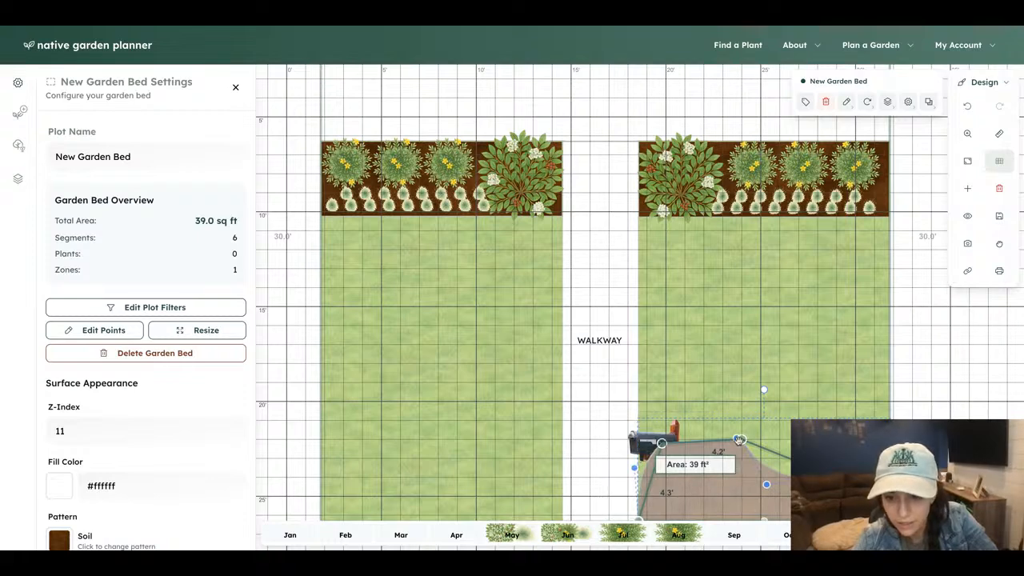
left_click_drag(734, 437, 700, 415)
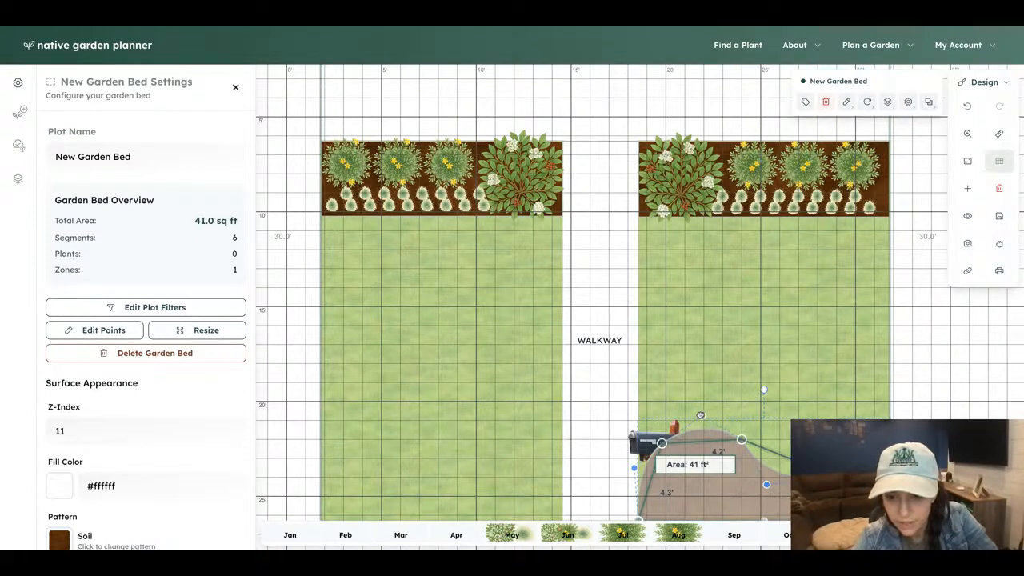
key("Escape")
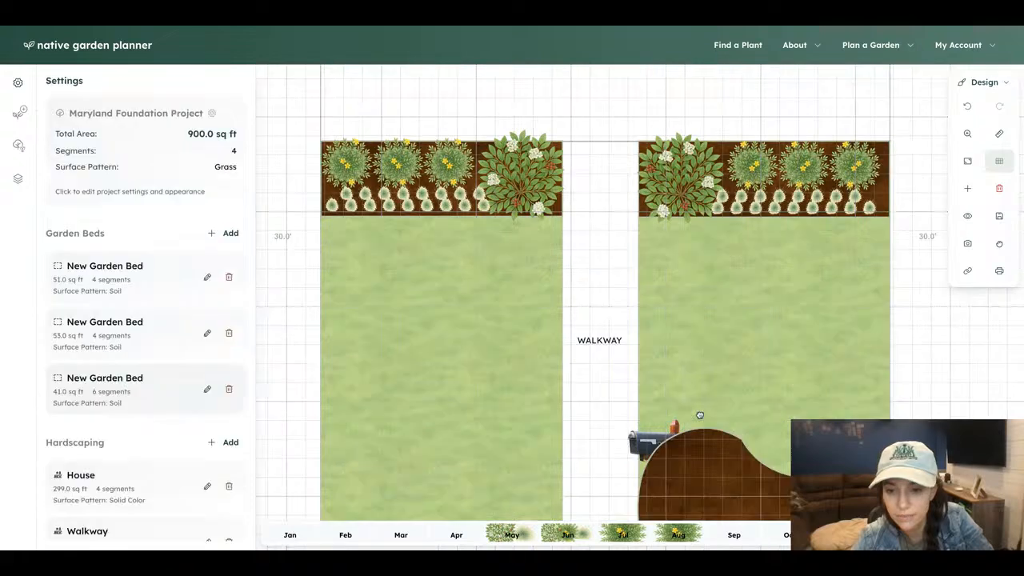
- Refine the mailbox bed's upper curve by shifting its curve handle and lowering the point where the outline dips
left_click(743, 466)
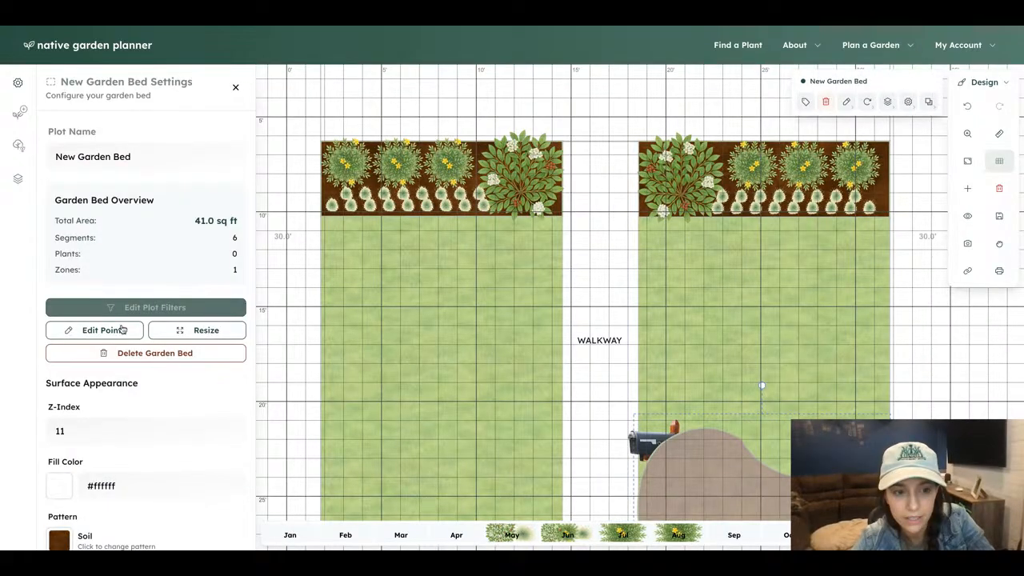
left_click(128, 331)
left_click(667, 480)
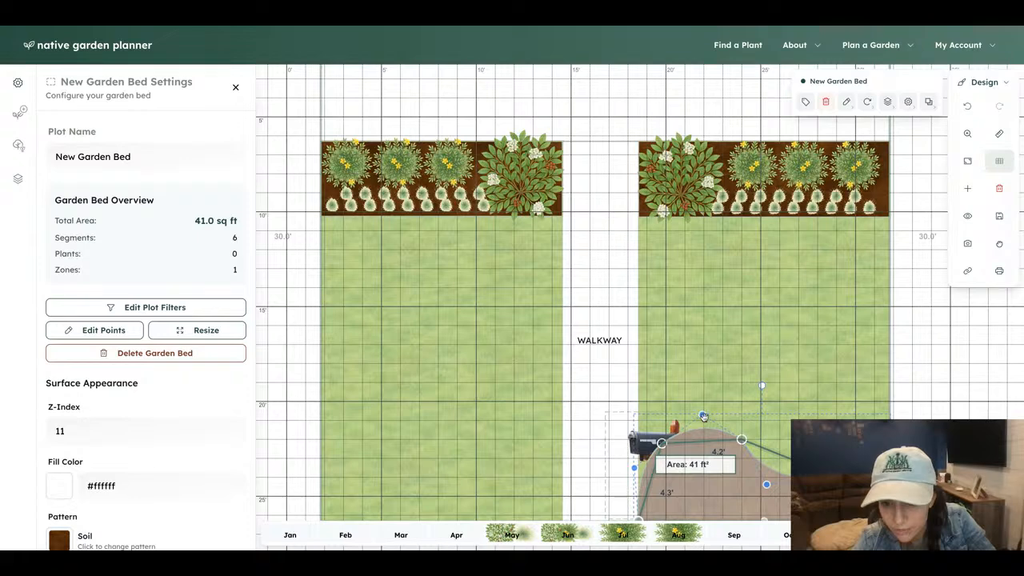
left_click_drag(703, 417, 742, 450)
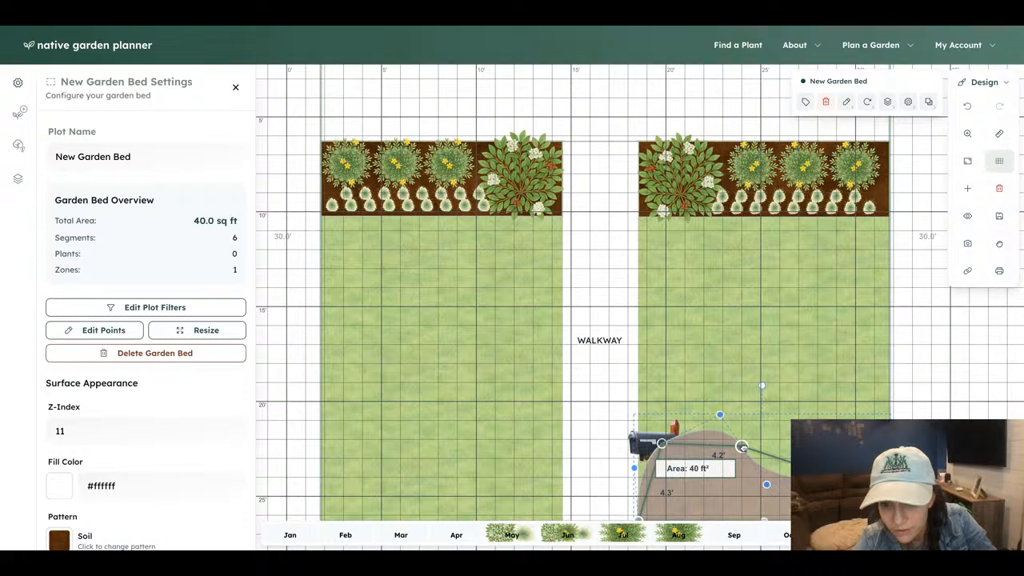
left_click(748, 414)
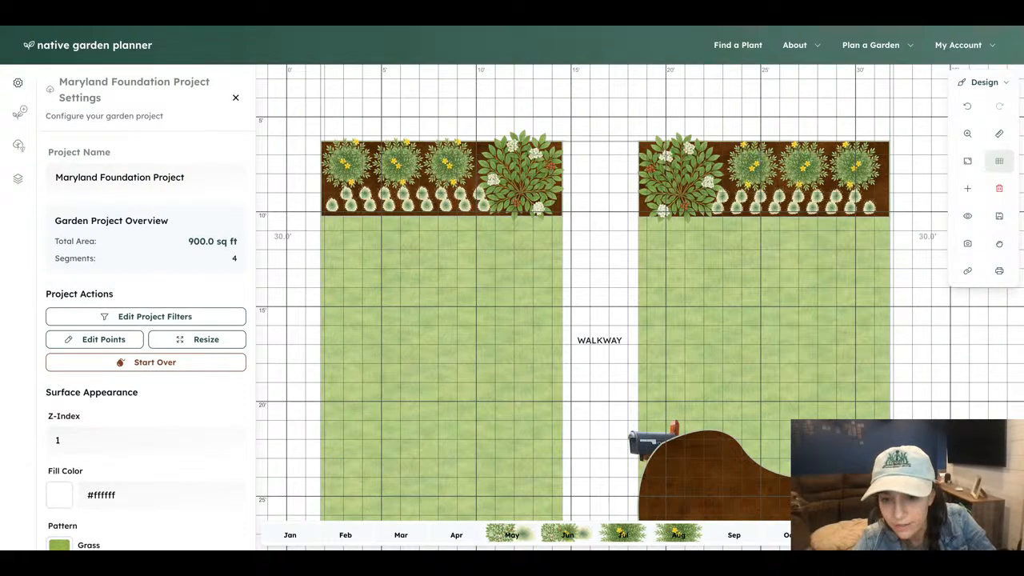
- Hide the grid over the garden plan
scroll(881, 436, "down", 5)
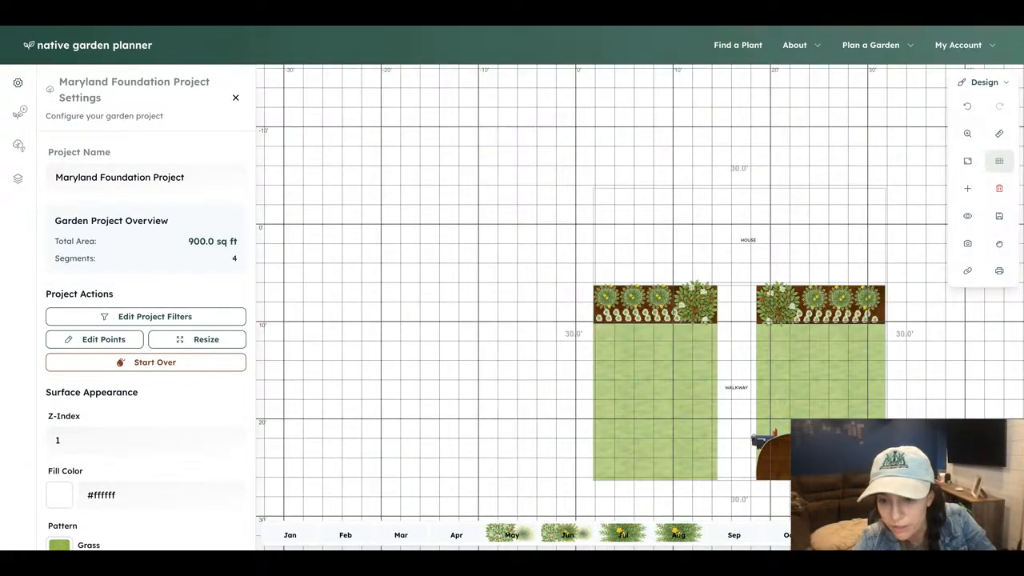
scroll(879, 437, "up", 5)
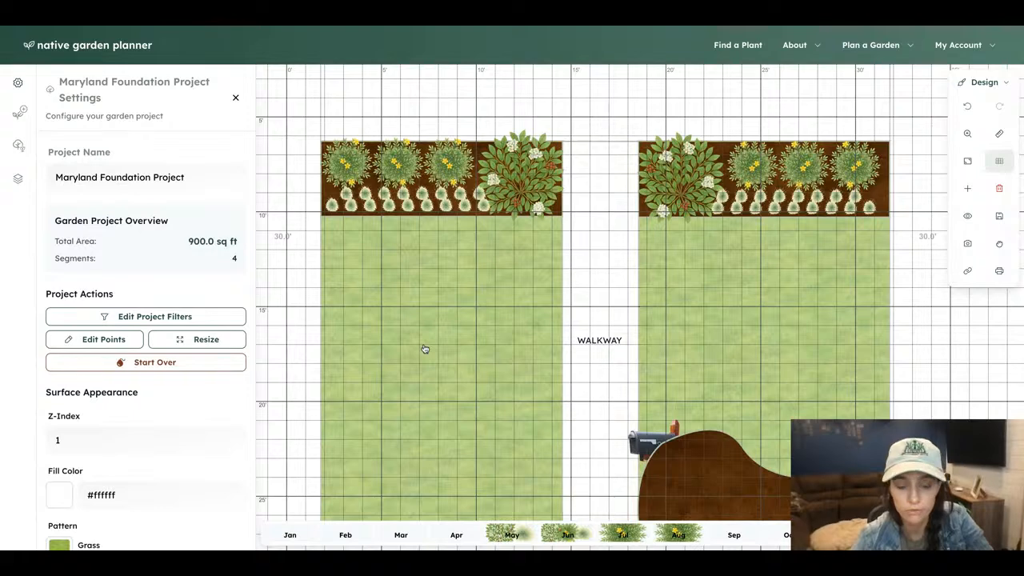
key("g")
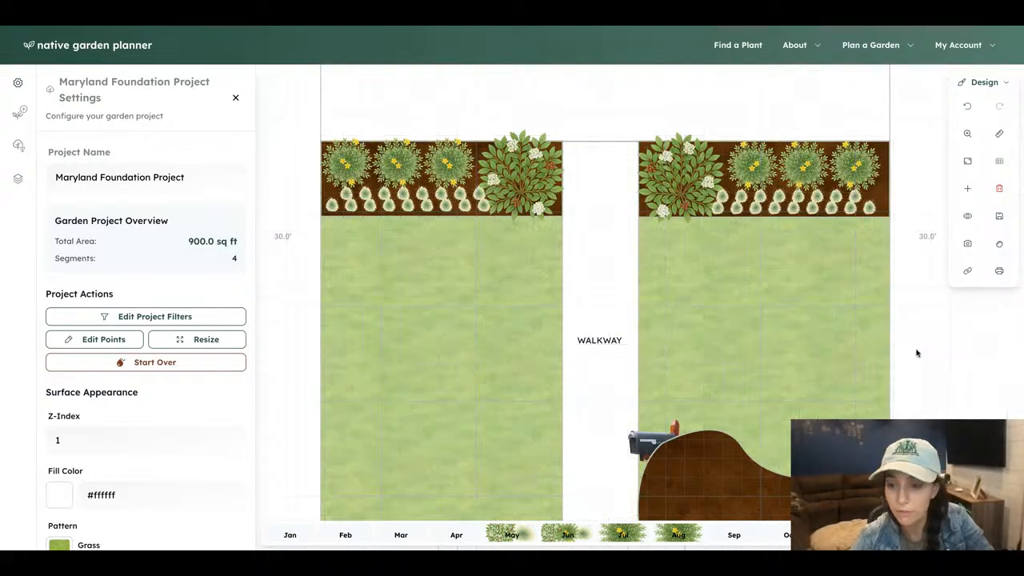
scroll(917, 343, "down", 1)
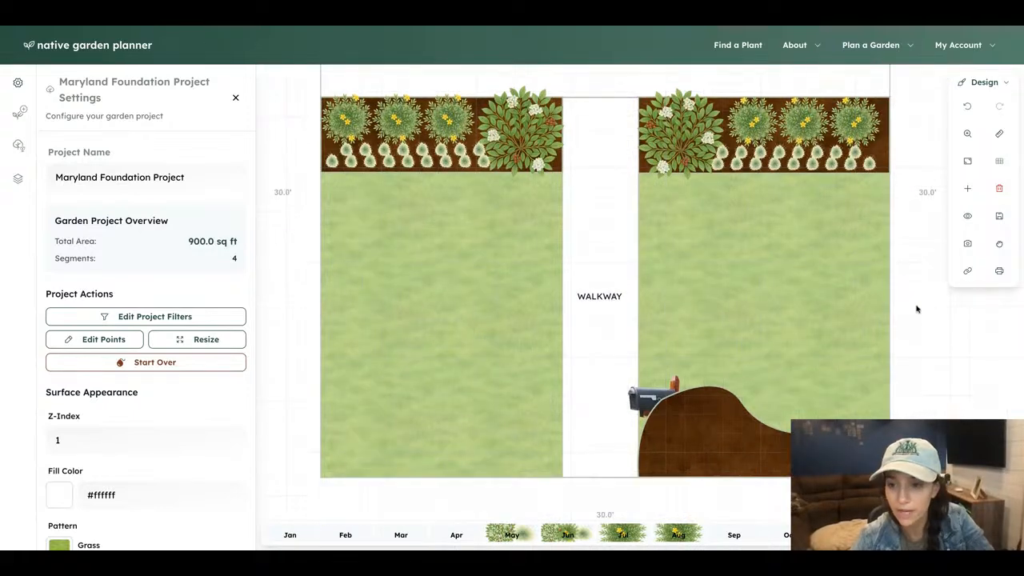
- Add a rectangular hardscaping area with a length of 1 ft and a width of 1 ft
left_click(967, 189)
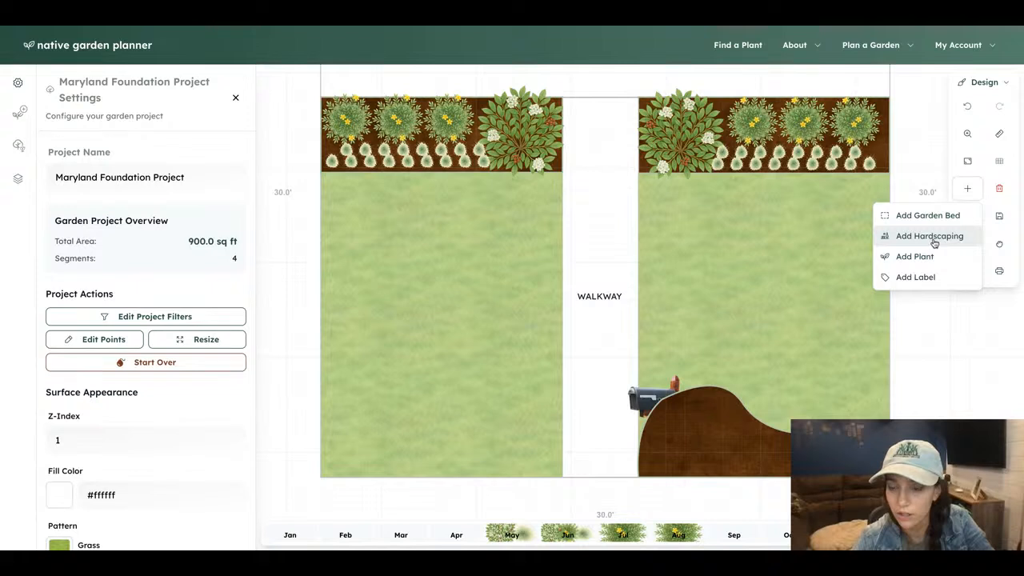
left_click(929, 235)
left_click(928, 101)
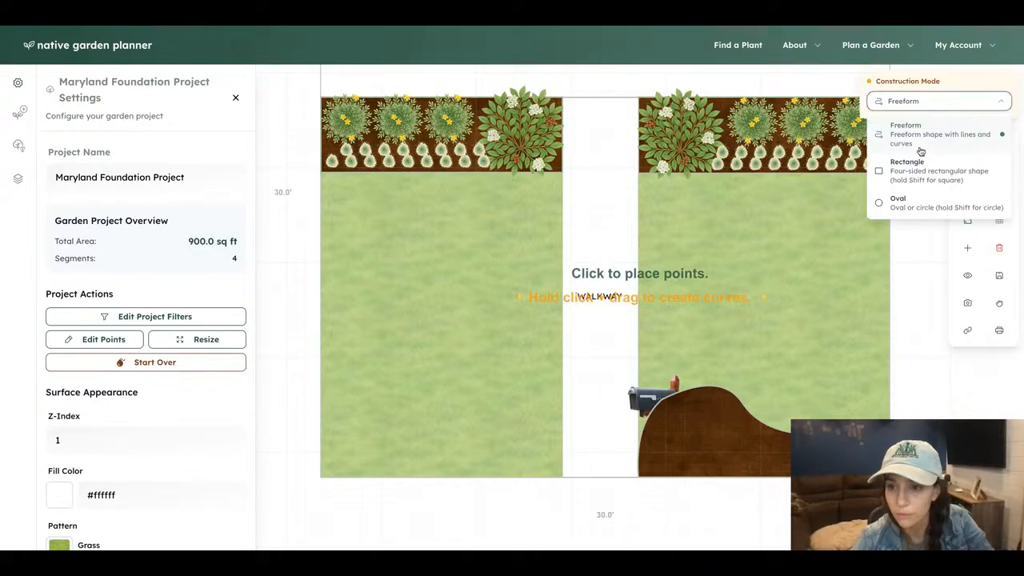
left_click(906, 165)
left_click(562, 172)
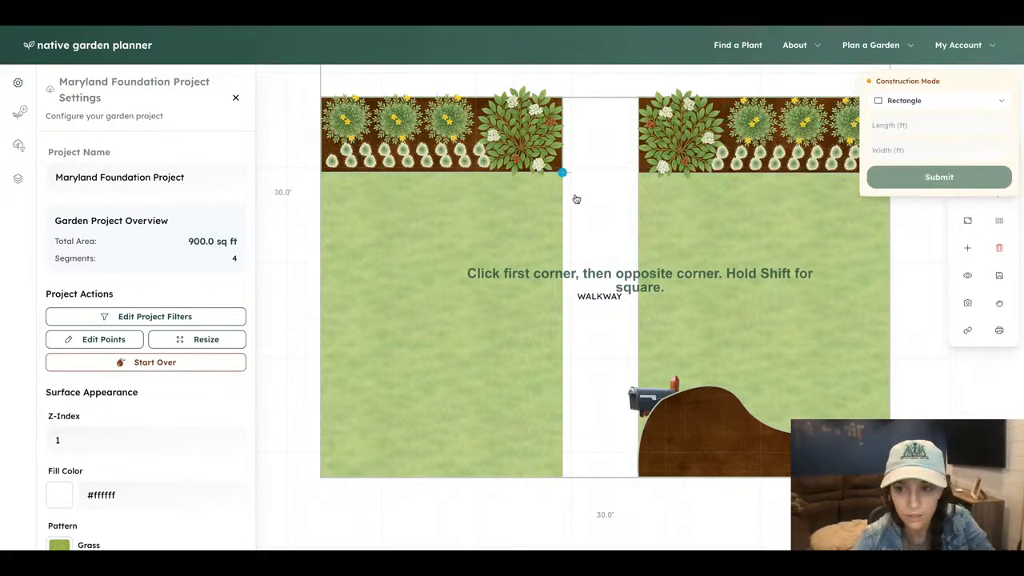
left_click(913, 125)
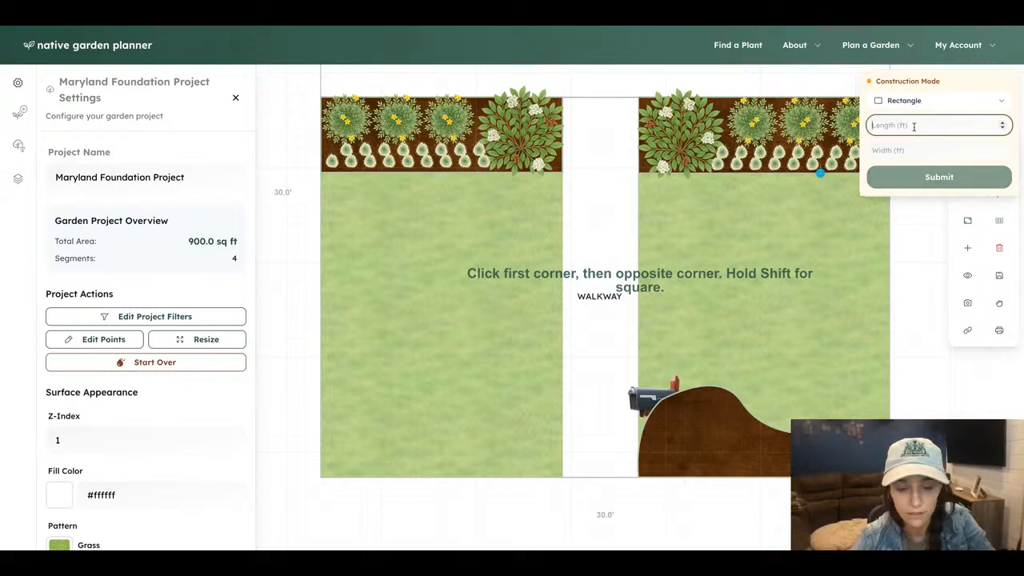
type("3")
key("Tab")
type("3")
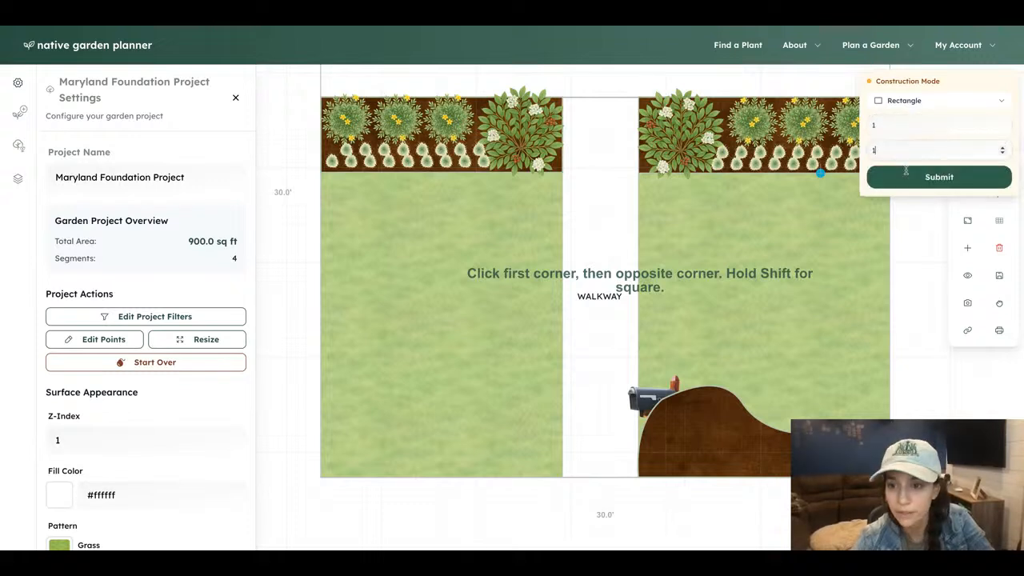
left_click(907, 177)
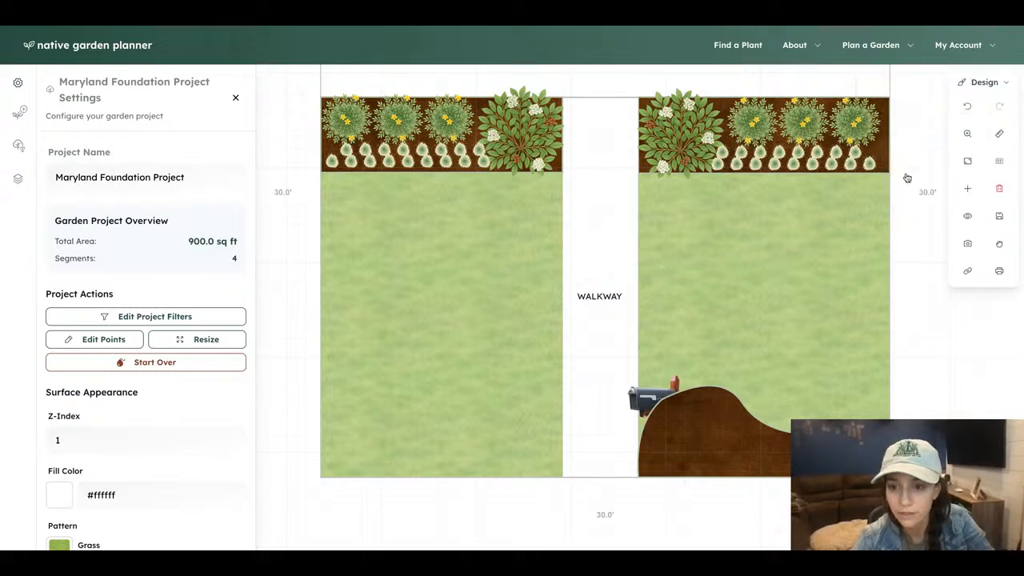
- Move the 1 ft hardscaping square to the left lawn's outer edge, just below the 15' gridline
left_click(640, 313)
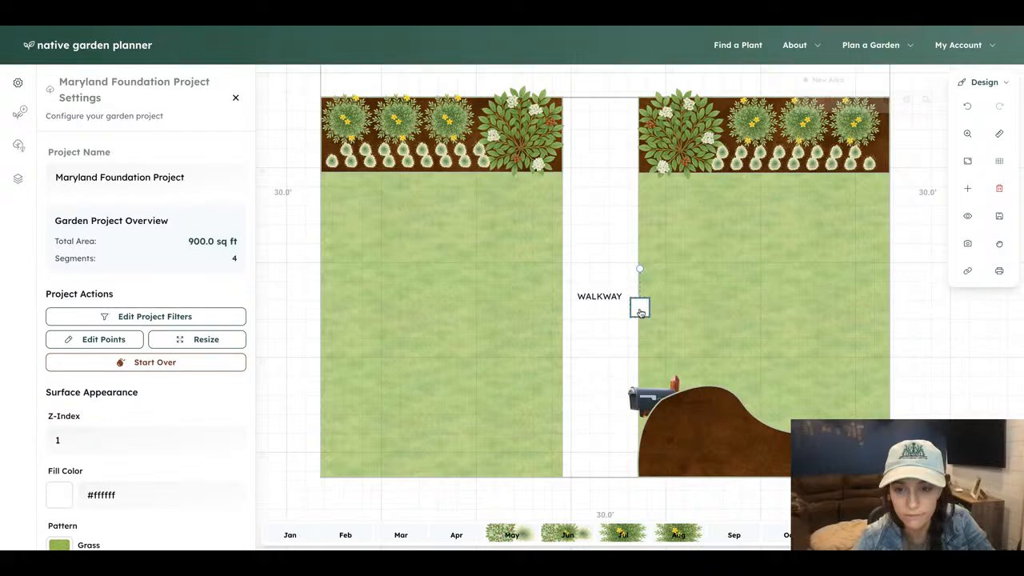
left_click_drag(640, 313, 330, 278)
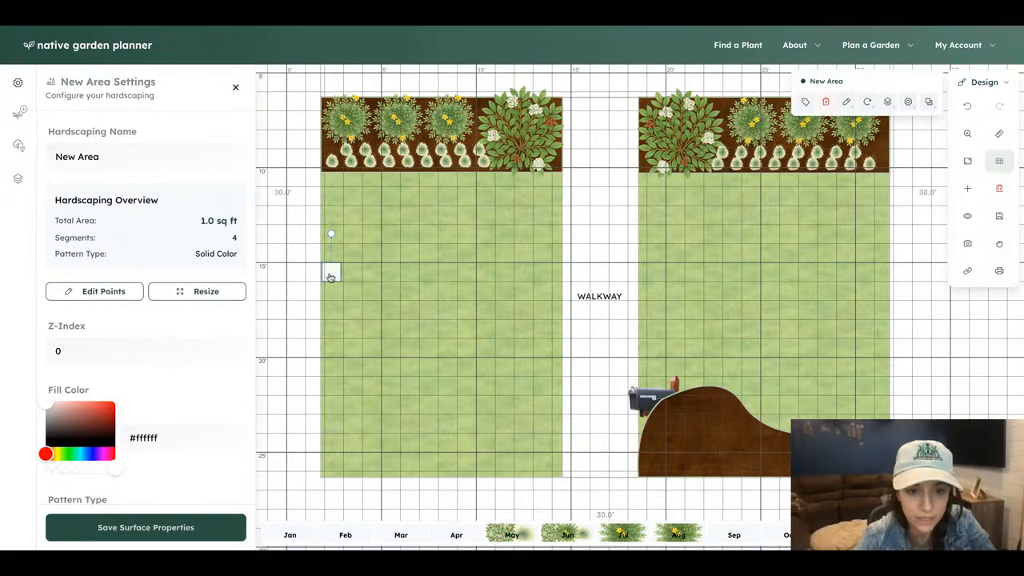
key("Left")
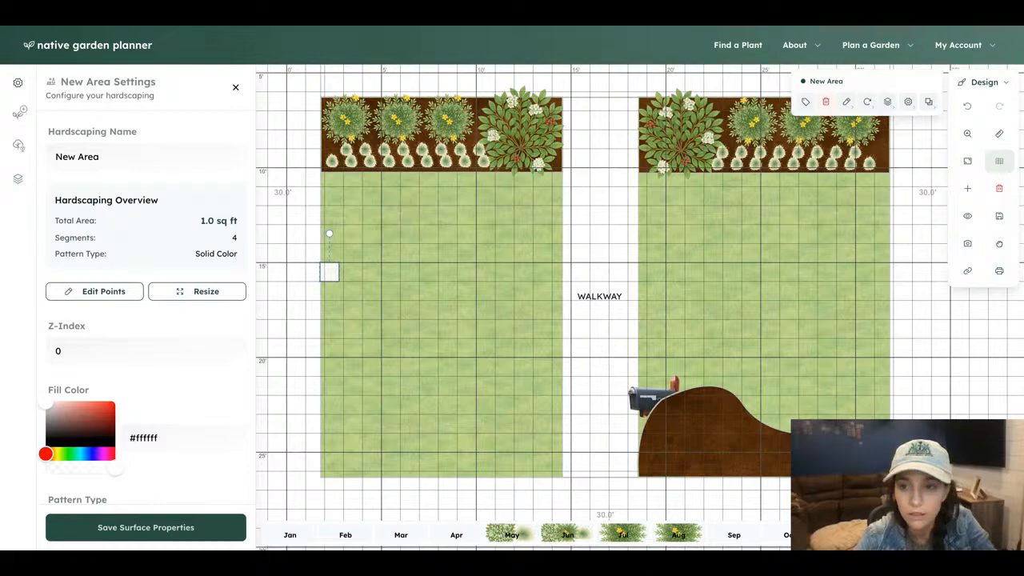
- Paste a copy of the square and place it in the same row, about one square's width inward from the first
key("ctrl+v")
left_click(370, 312)
left_click_drag(370, 312, 375, 274)
key("Left")
key("Down")
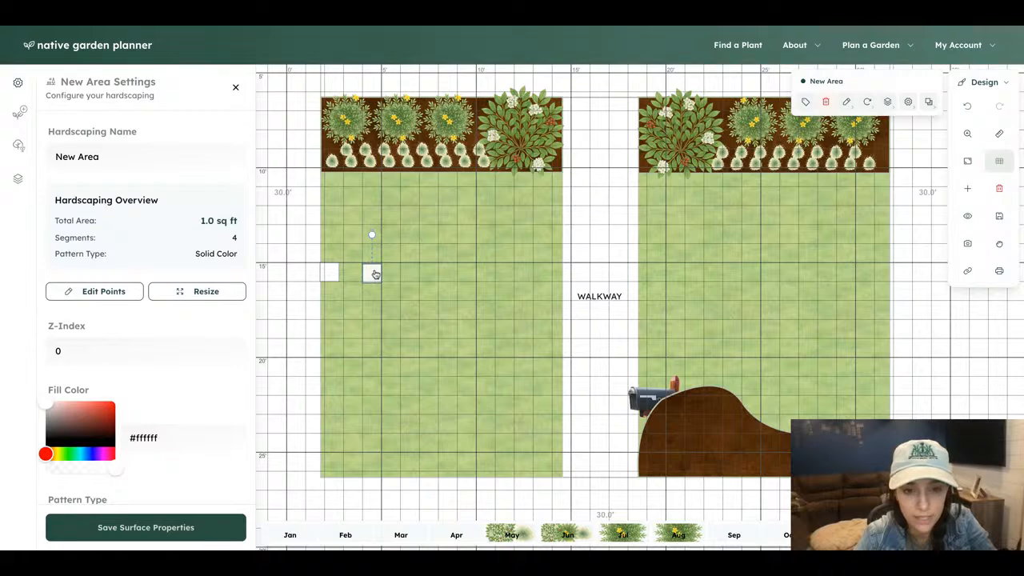
left_click(328, 272, "shift")
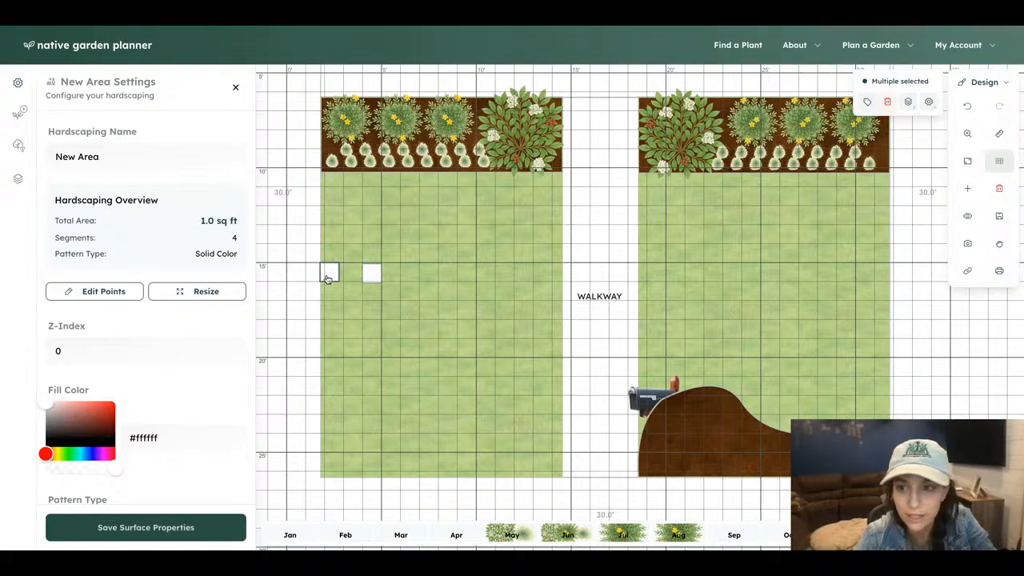
left_click(929, 103)
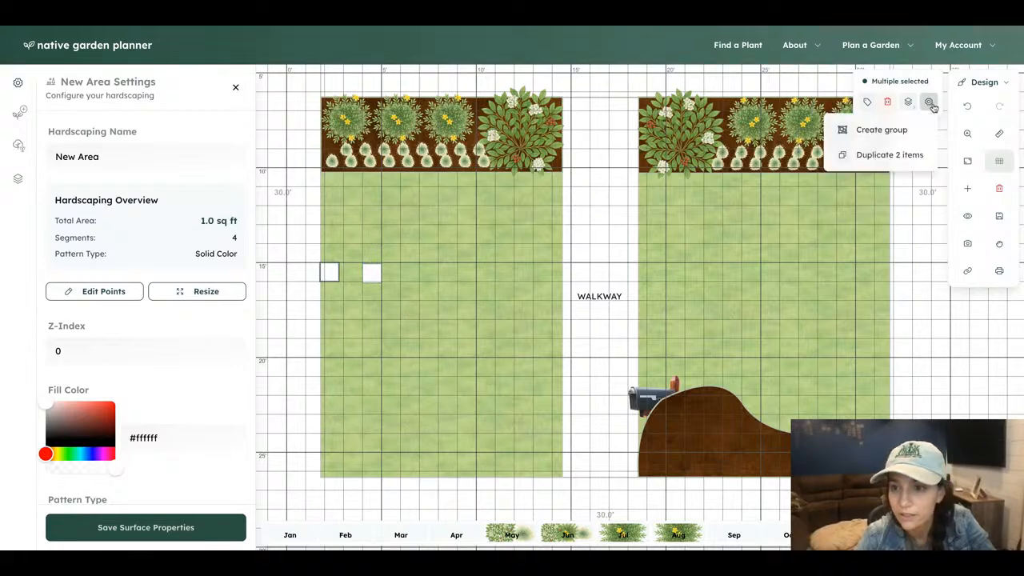
left_click(906, 103)
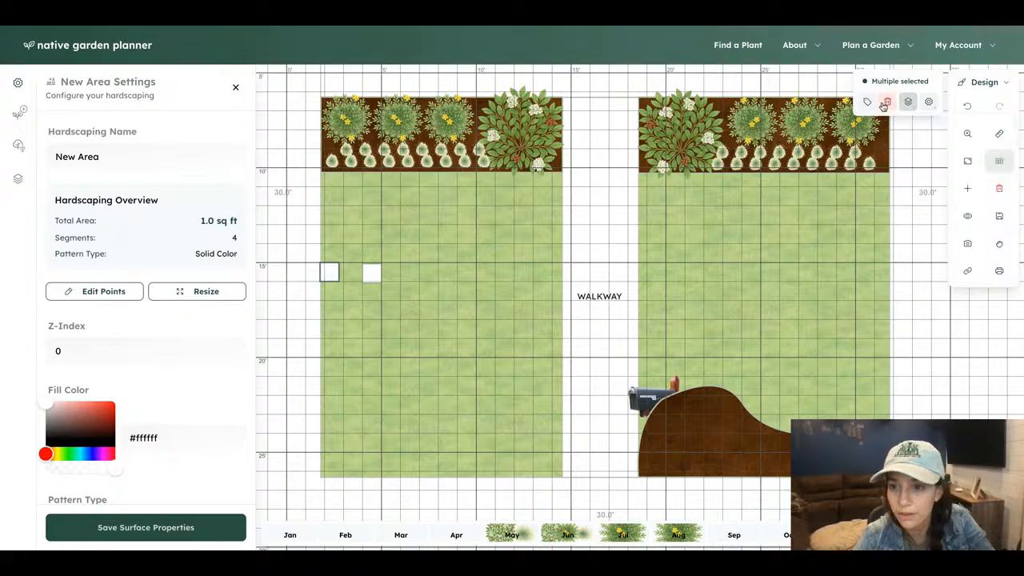
left_click(912, 235)
- Remove the grouped plants in the right foundation bed from their group
left_click(794, 131)
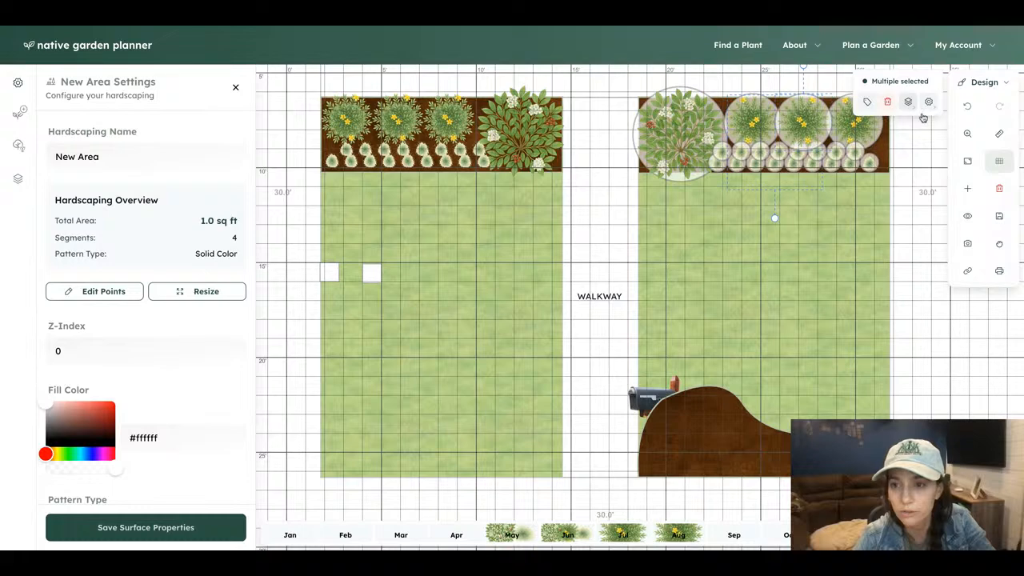
left_click(926, 105)
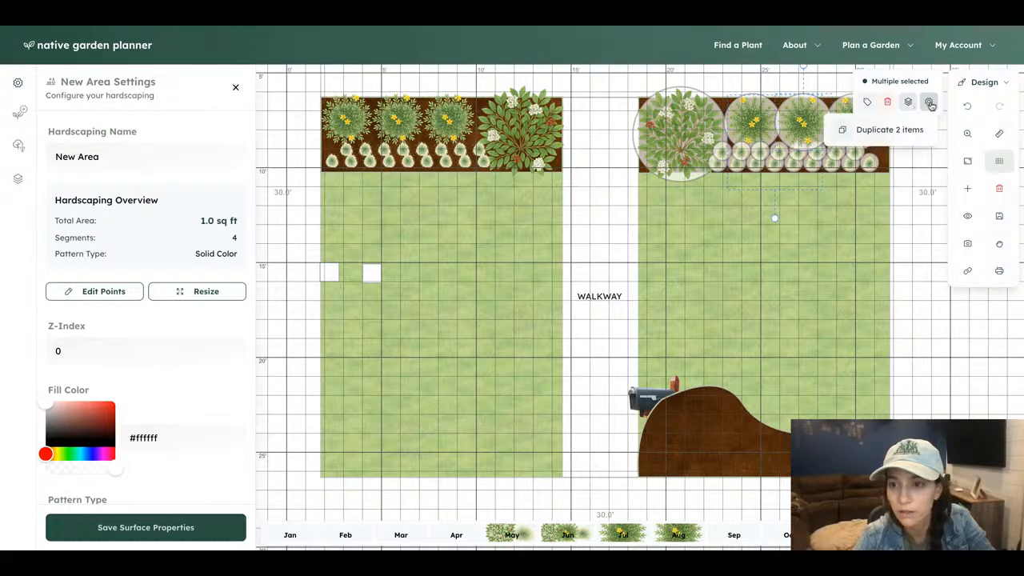
left_click(908, 104)
left_click(927, 104)
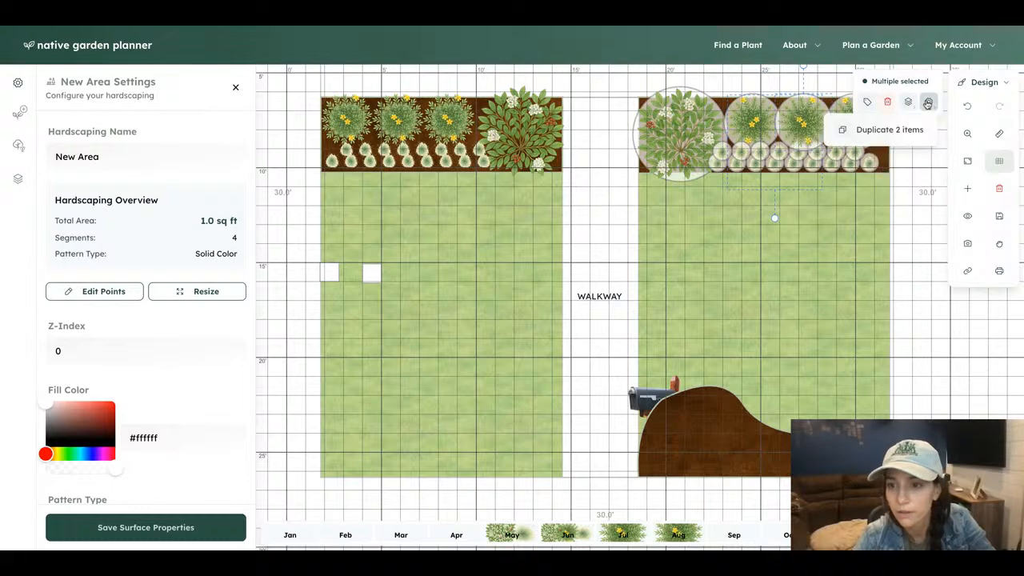
left_click(908, 102)
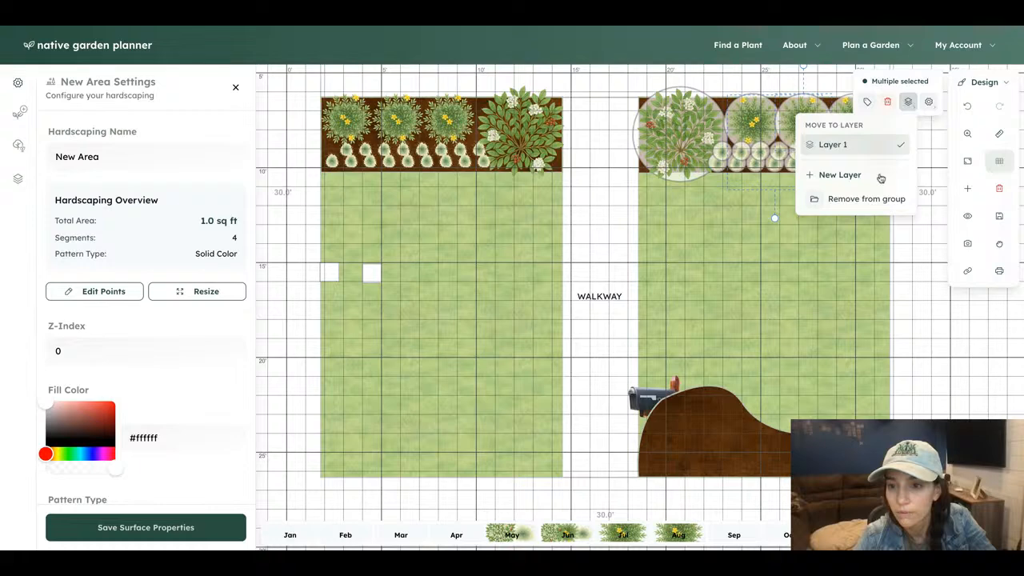
left_click(875, 198)
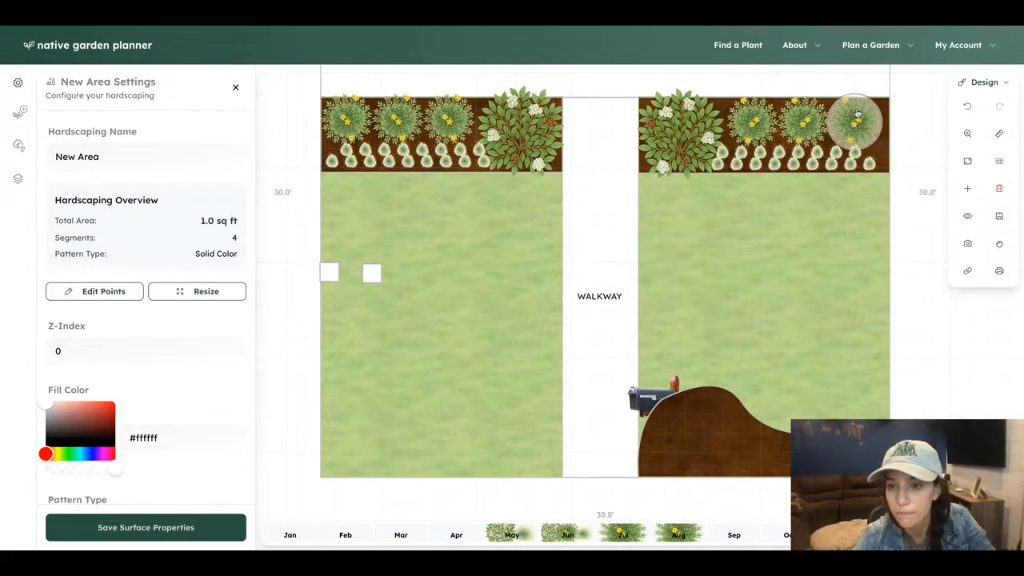
- Examine the alignment and spacing options for two Shrubby St. John's-wort plants in the right bed, and compare with the two squares
left_click(808, 129)
left_click(807, 129)
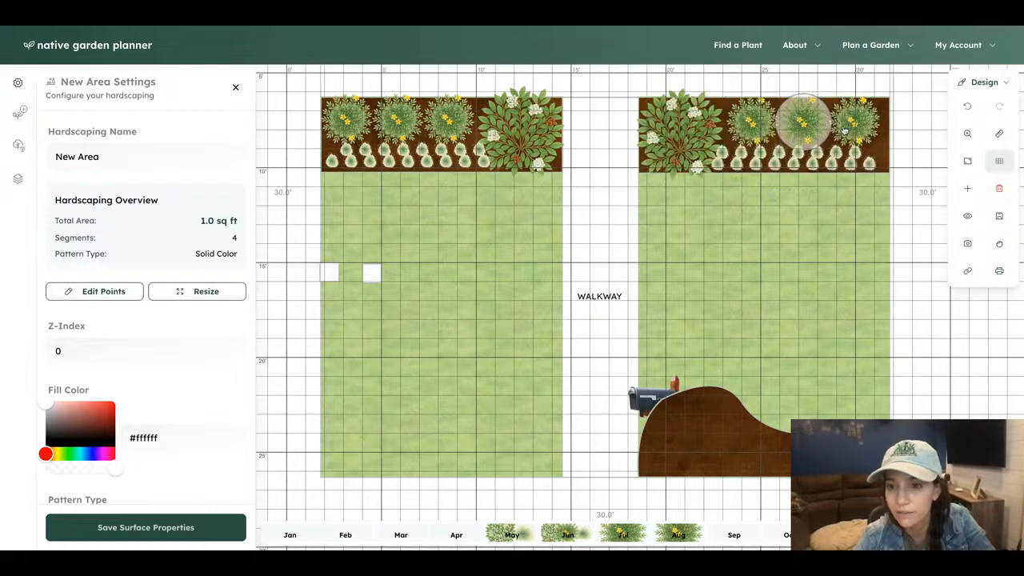
left_click(854, 128)
left_click(805, 129, "shift")
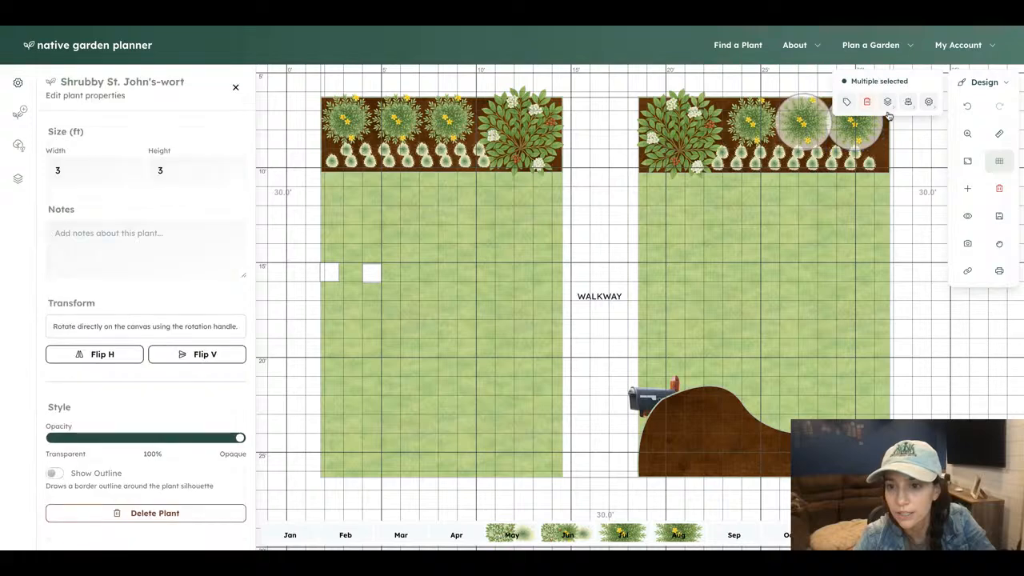
left_click(907, 102)
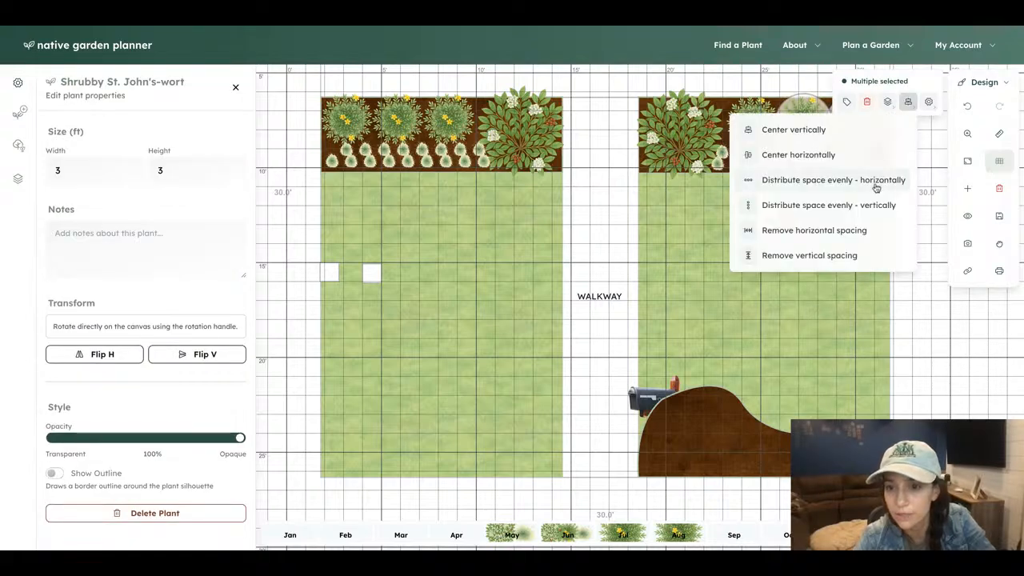
left_click(894, 275)
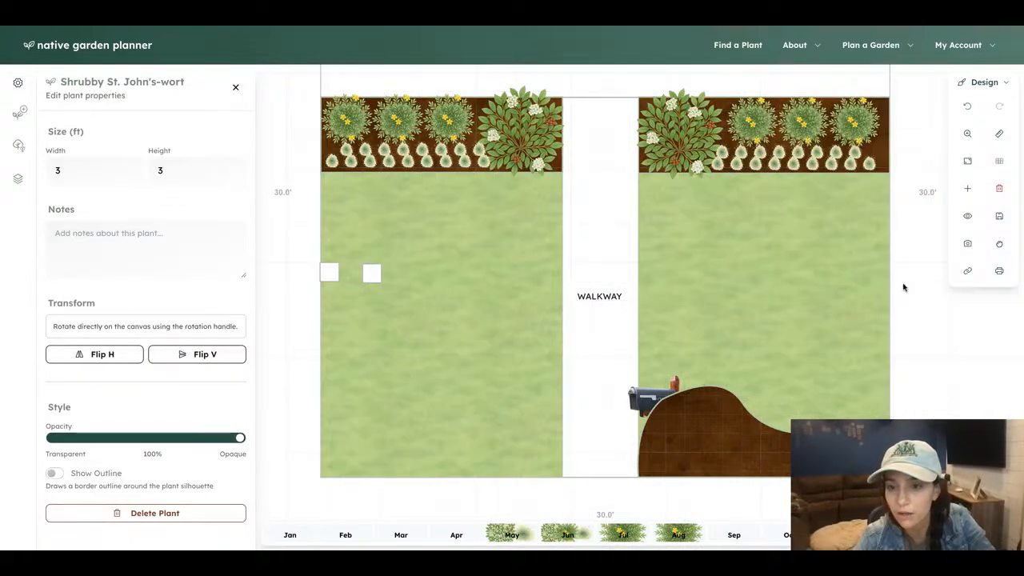
left_click(375, 278)
left_click(329, 277, "shift")
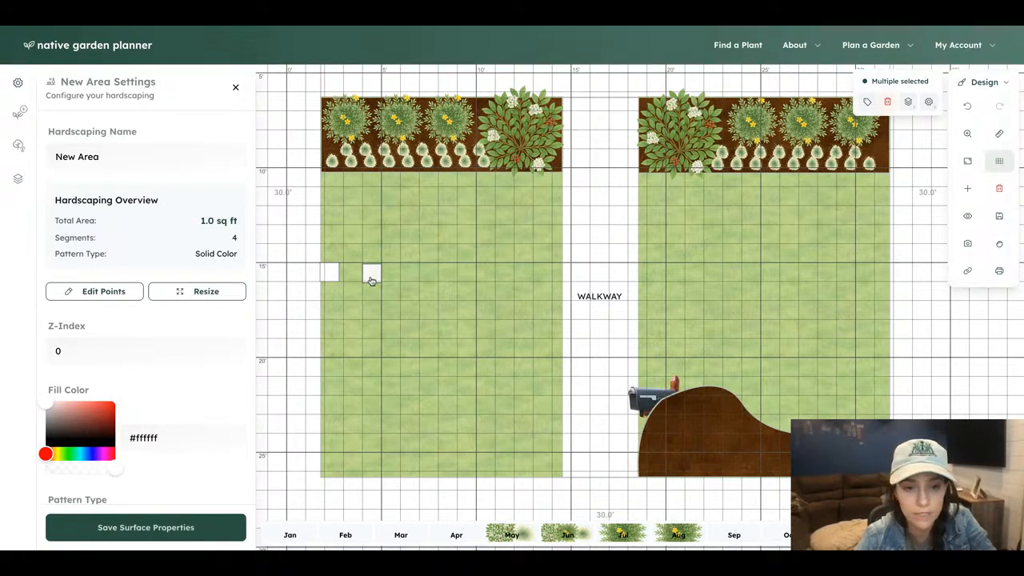
left_click(299, 296)
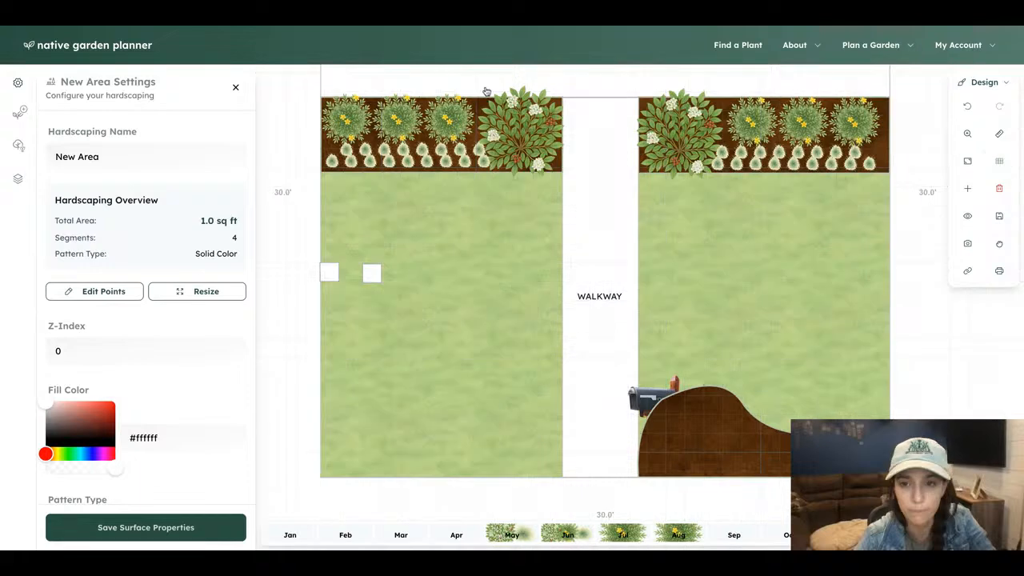
- Nudge the second square upward into line with the square at the lawn's outer edge
left_click(371, 275)
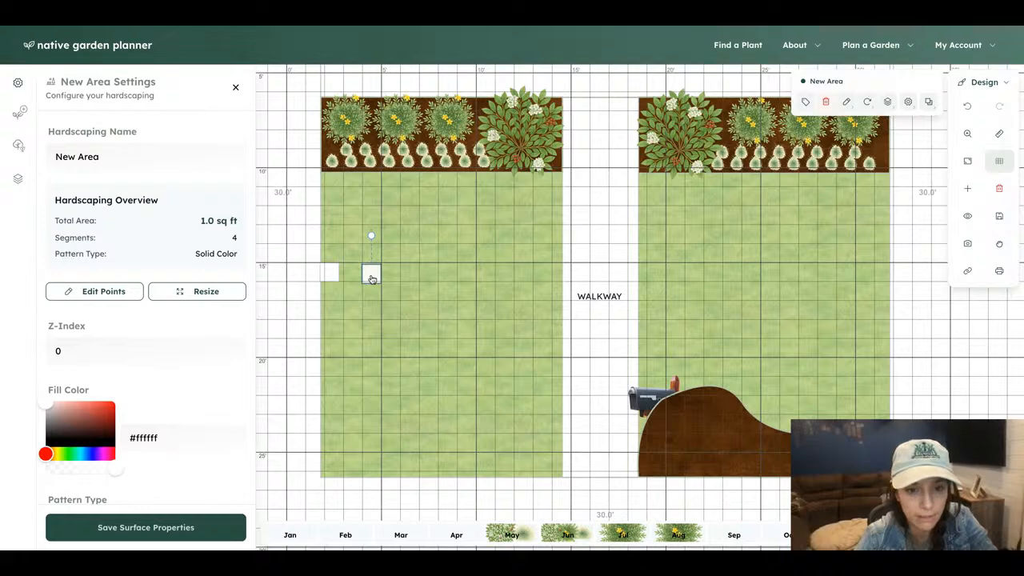
key("Up")
key("Up")
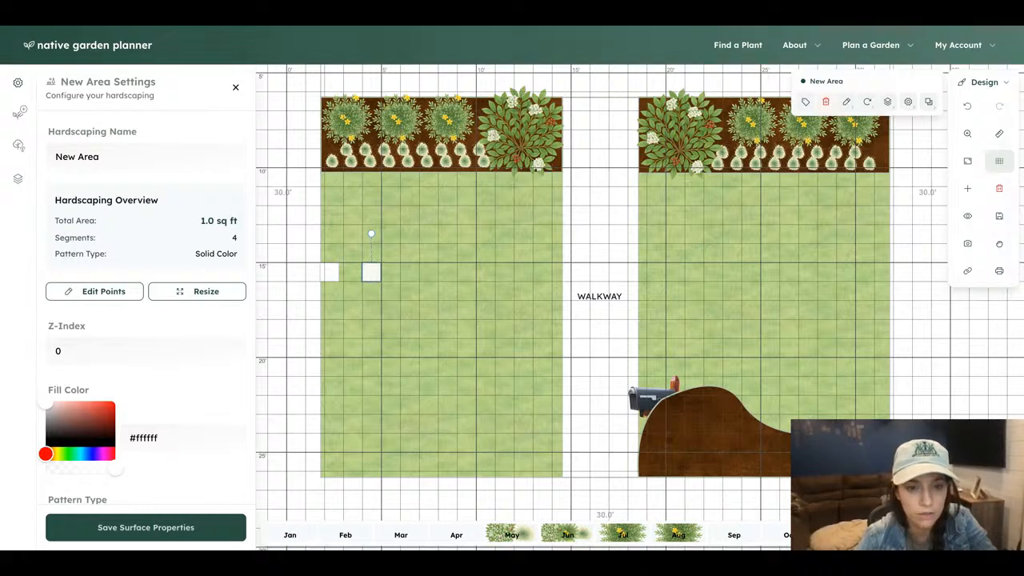
key("Down")
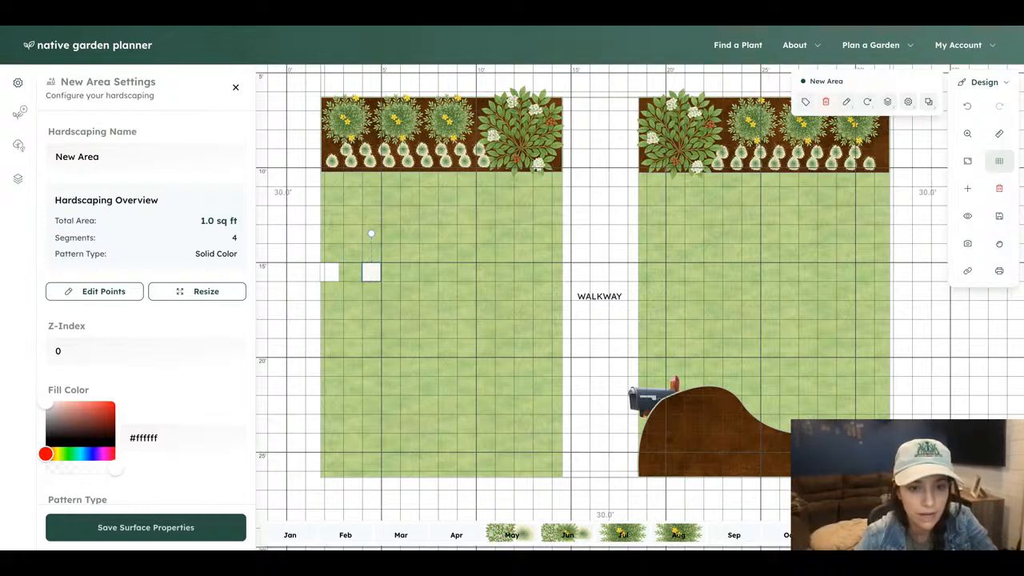
- Duplicate the pair of squares and place the copies further along the same row toward the walkway
left_click(333, 276, "shift")
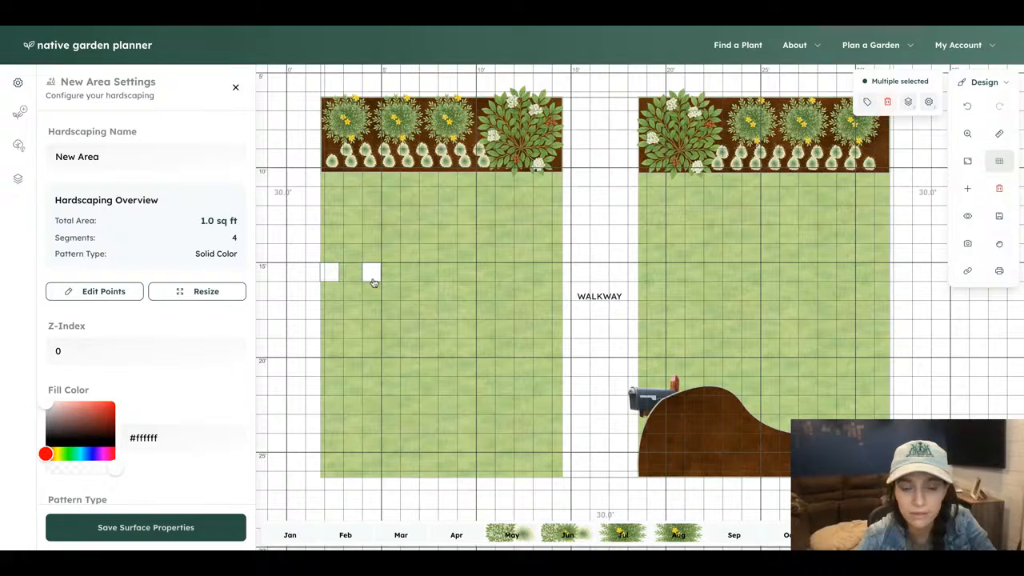
key("ctrl+v")
left_click(373, 312)
left_click(414, 314, "shift")
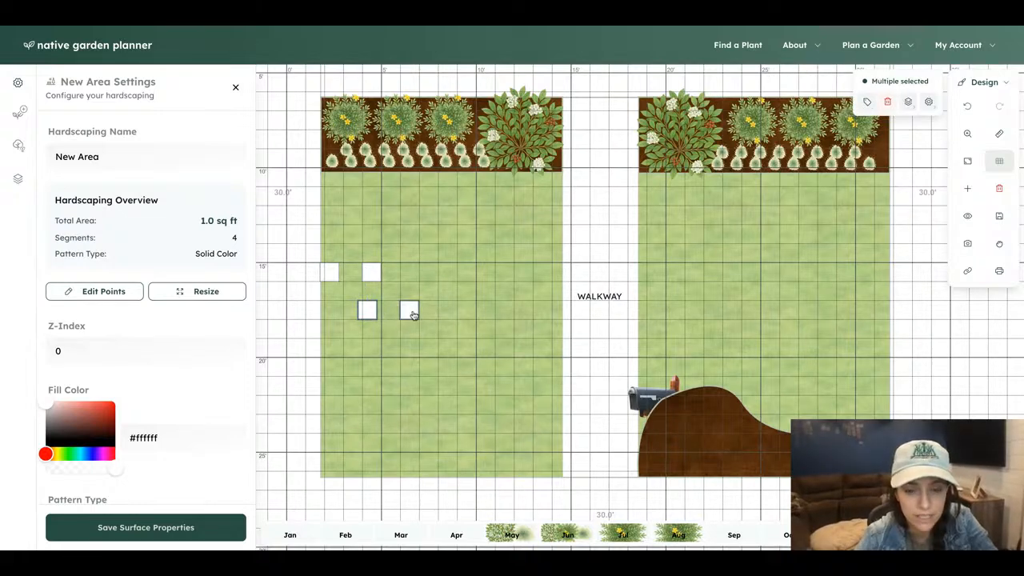
left_click_drag(413, 314, 454, 276)
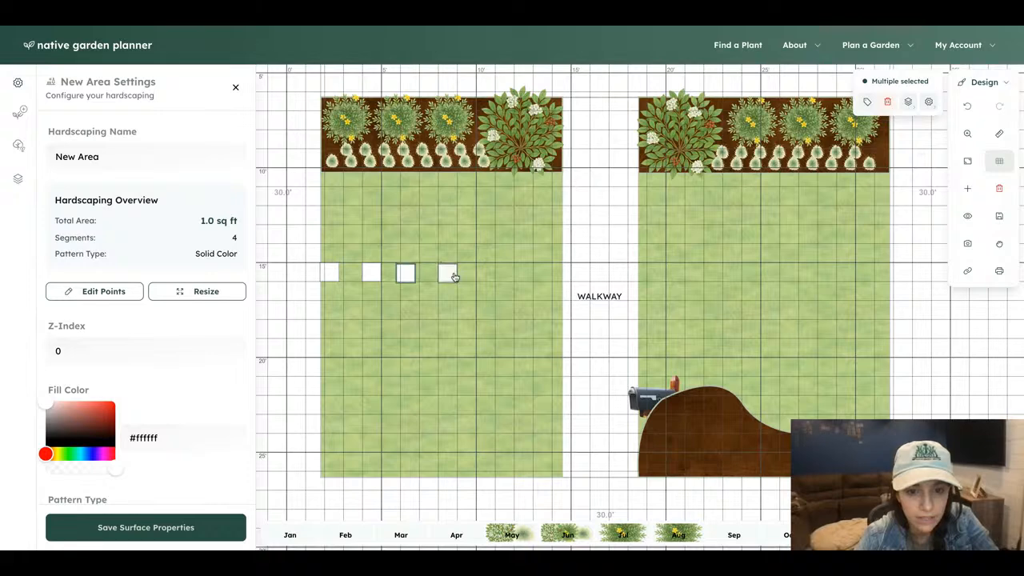
- Delete the duplicated pair of squares nearest the walkway
left_click(307, 315)
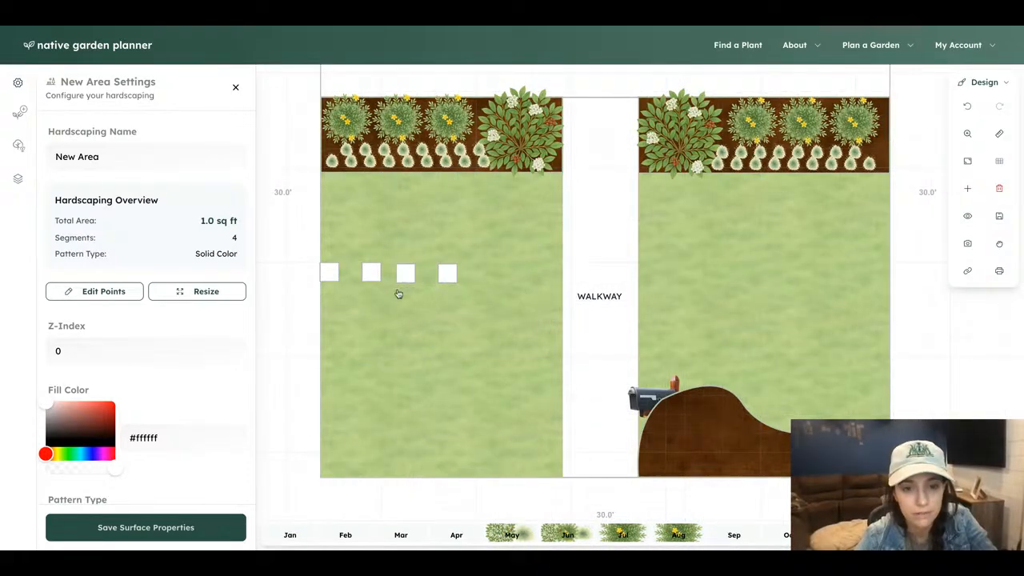
left_click(407, 274)
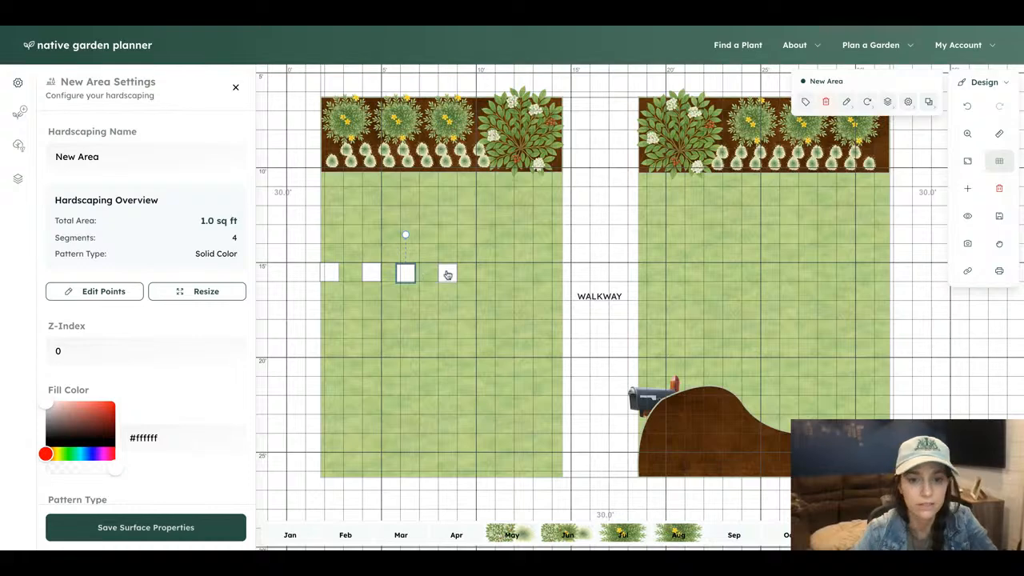
left_click(447, 275, "shift")
key("Delete")
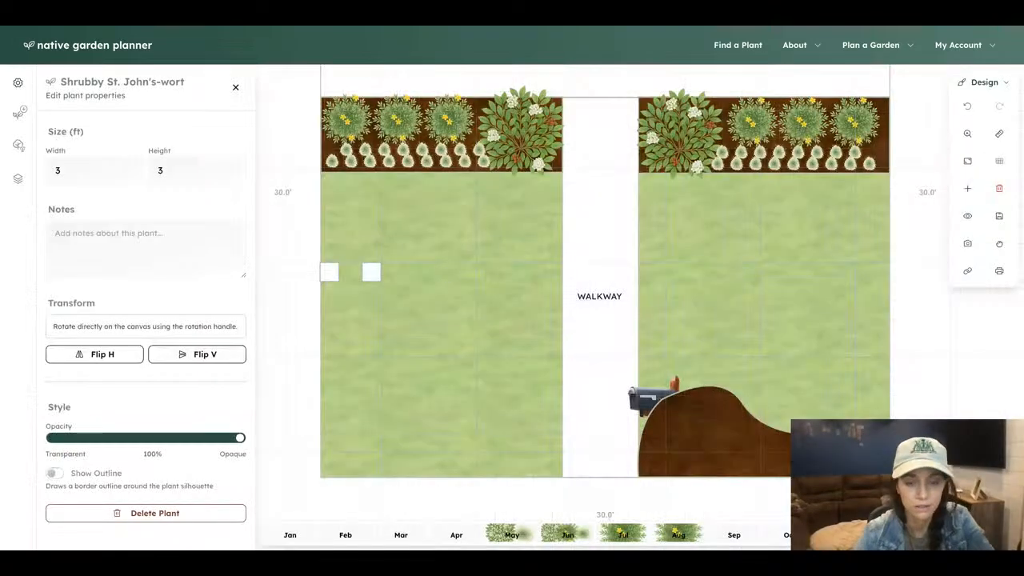